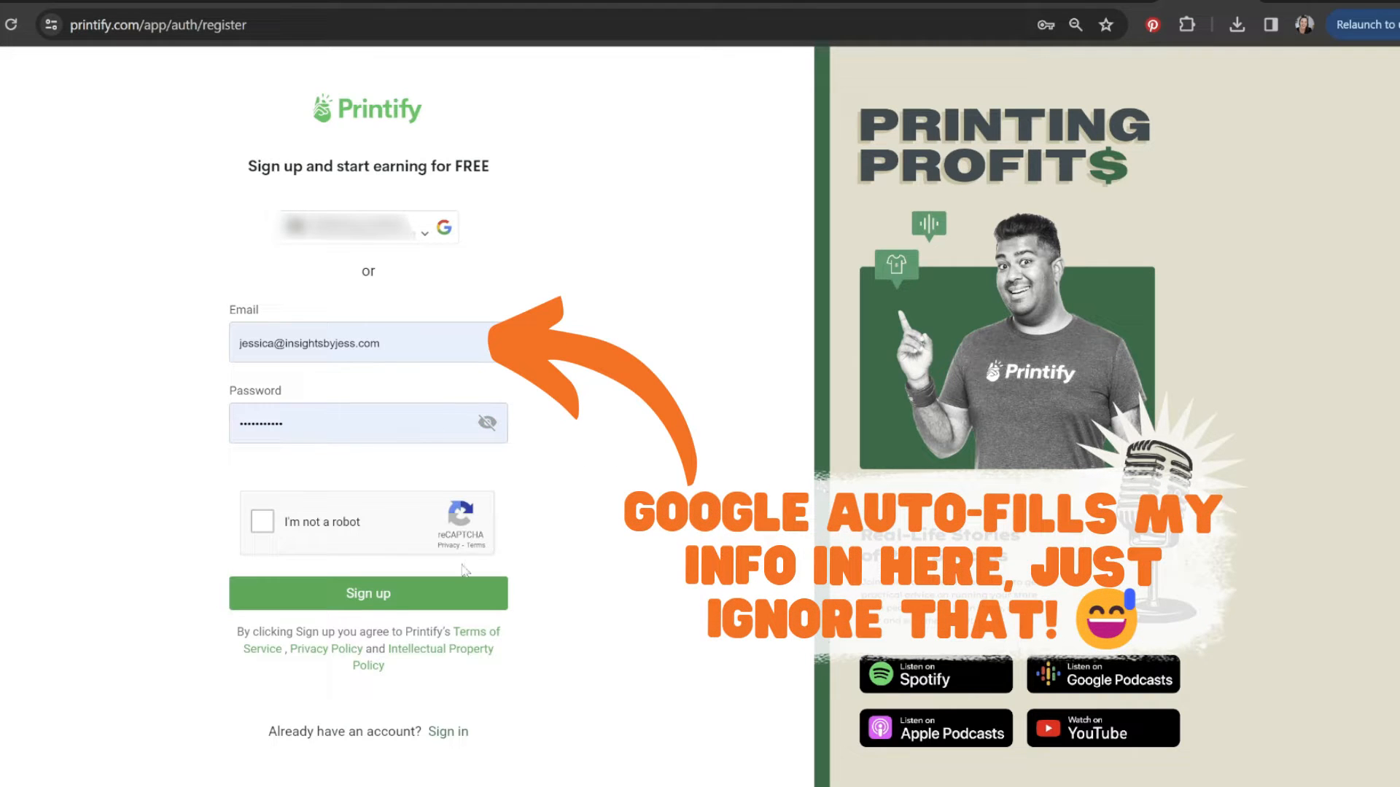
Register the Printify account and answer the onboarding questions with own e-commerce store, grow my current business, and just exploring.
click(263, 522)
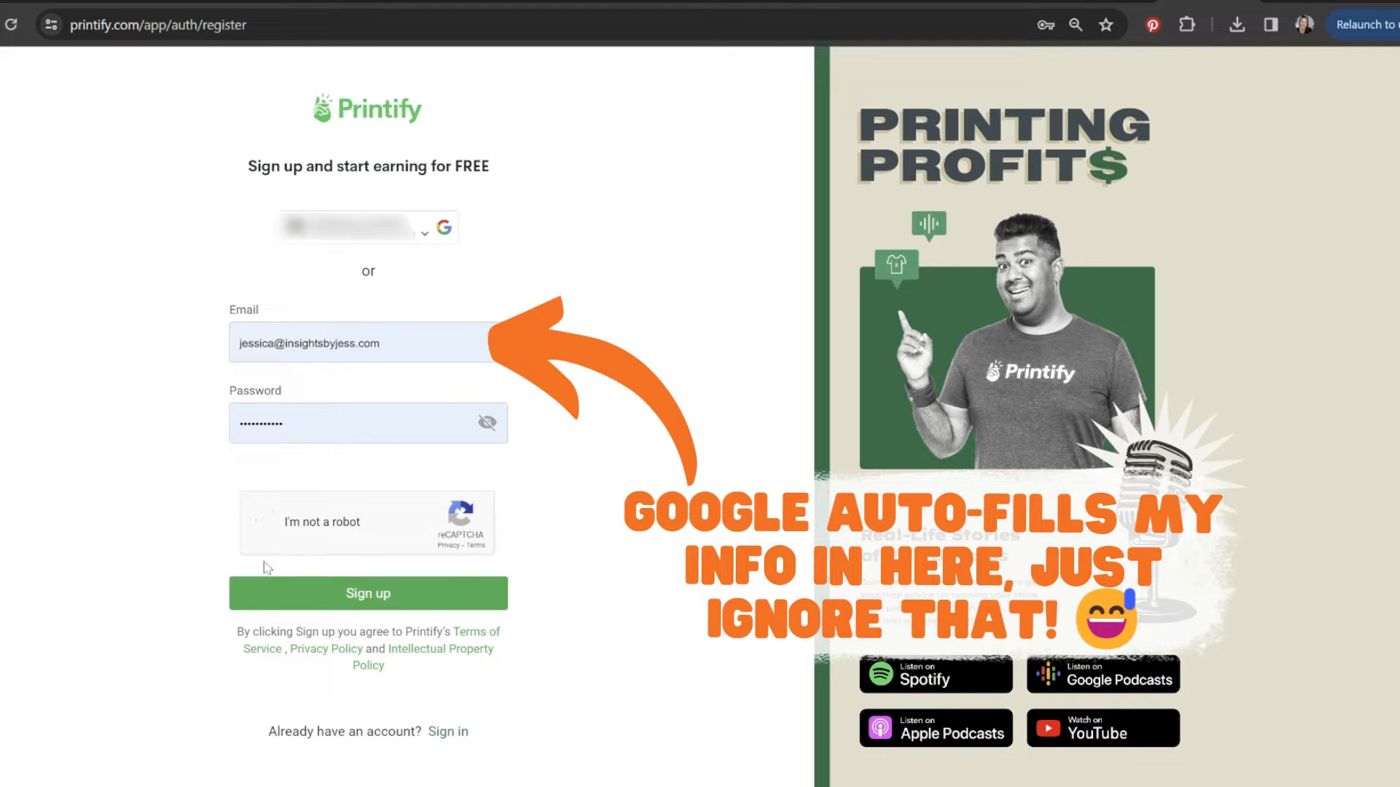
click(302, 595)
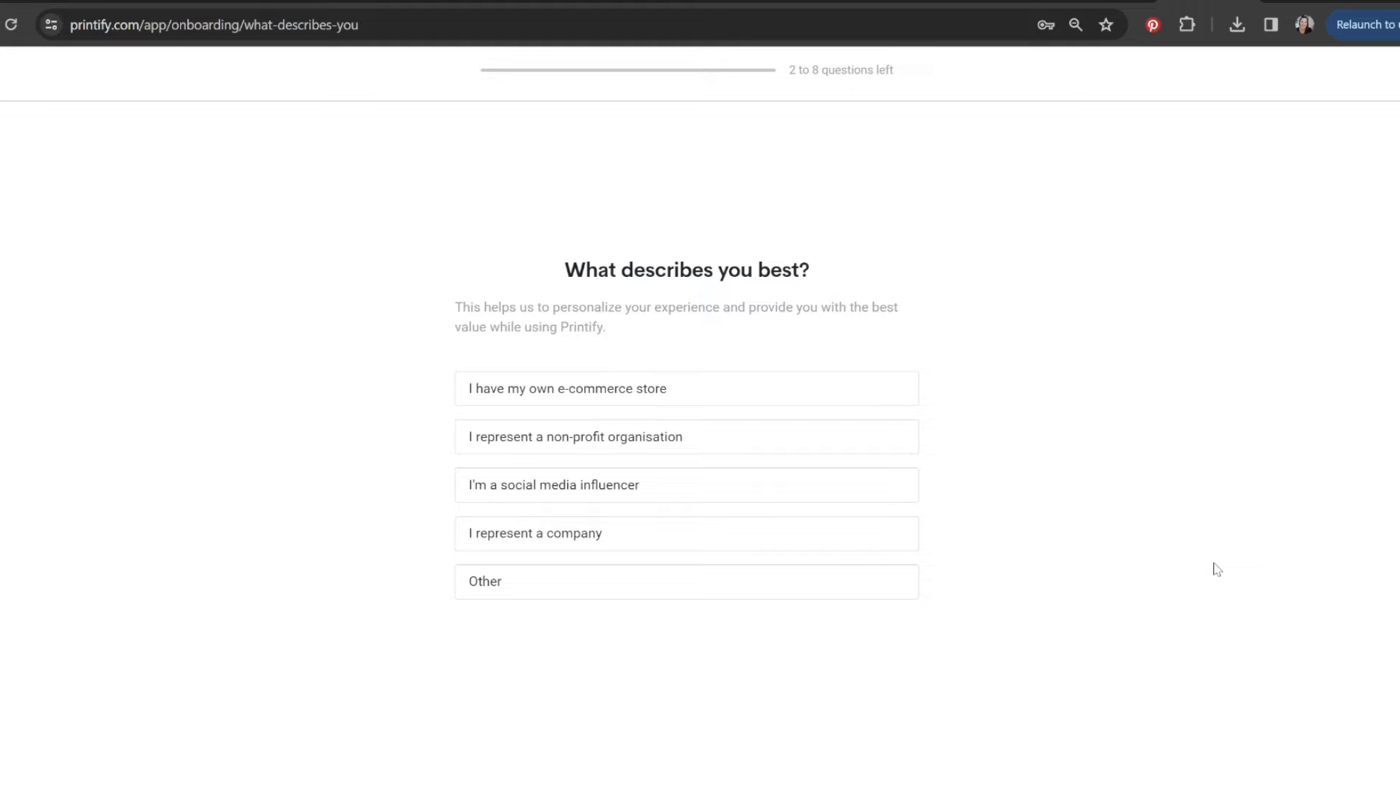
click(622, 395)
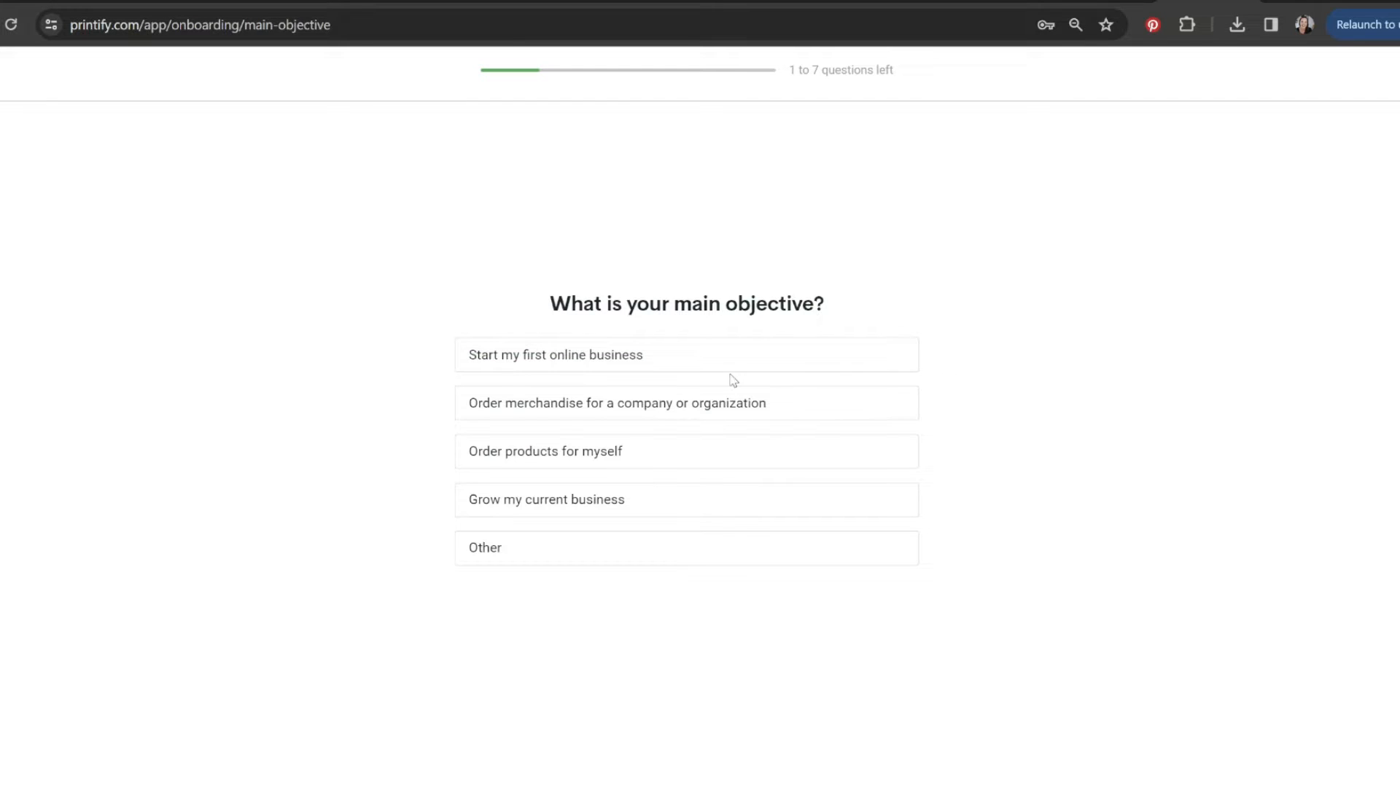
click(558, 513)
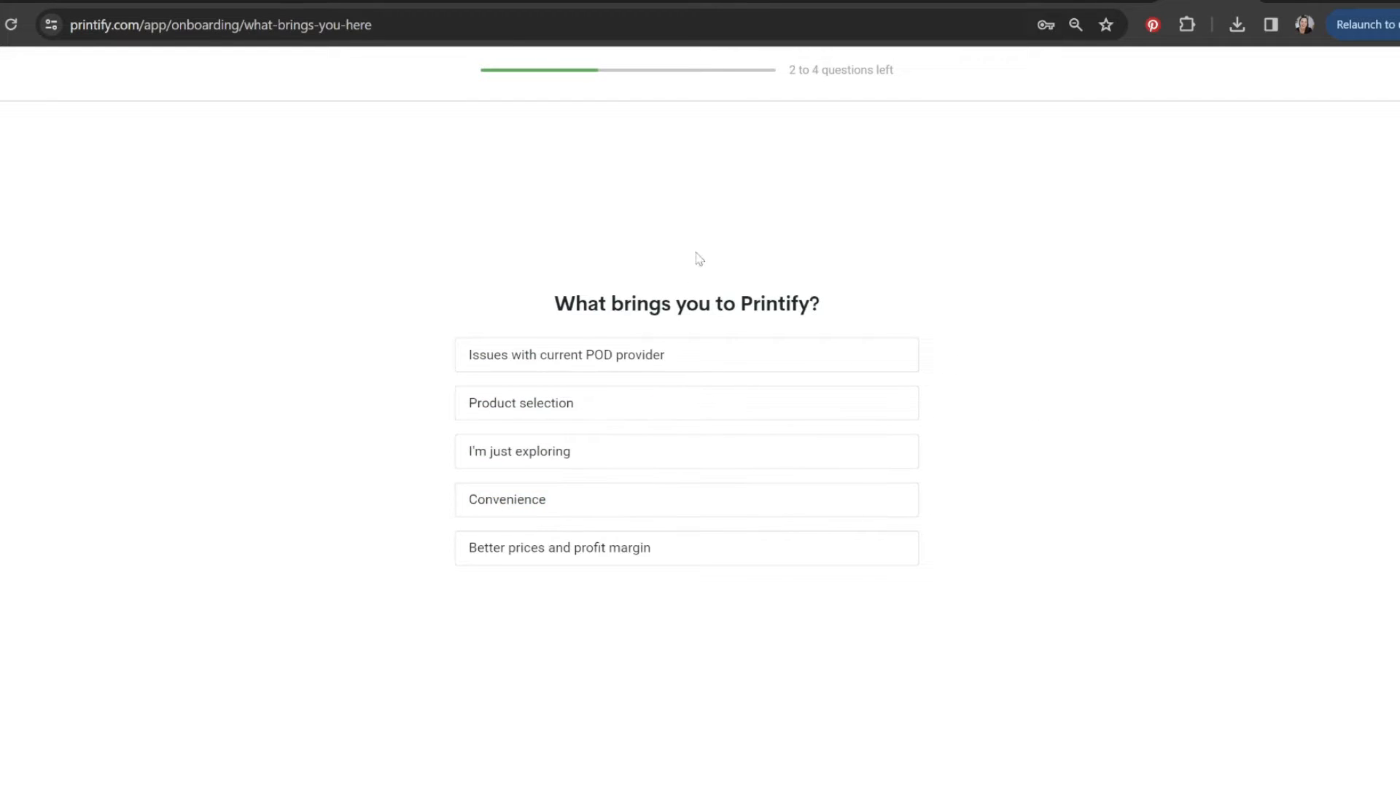
click(544, 446)
click(628, 299)
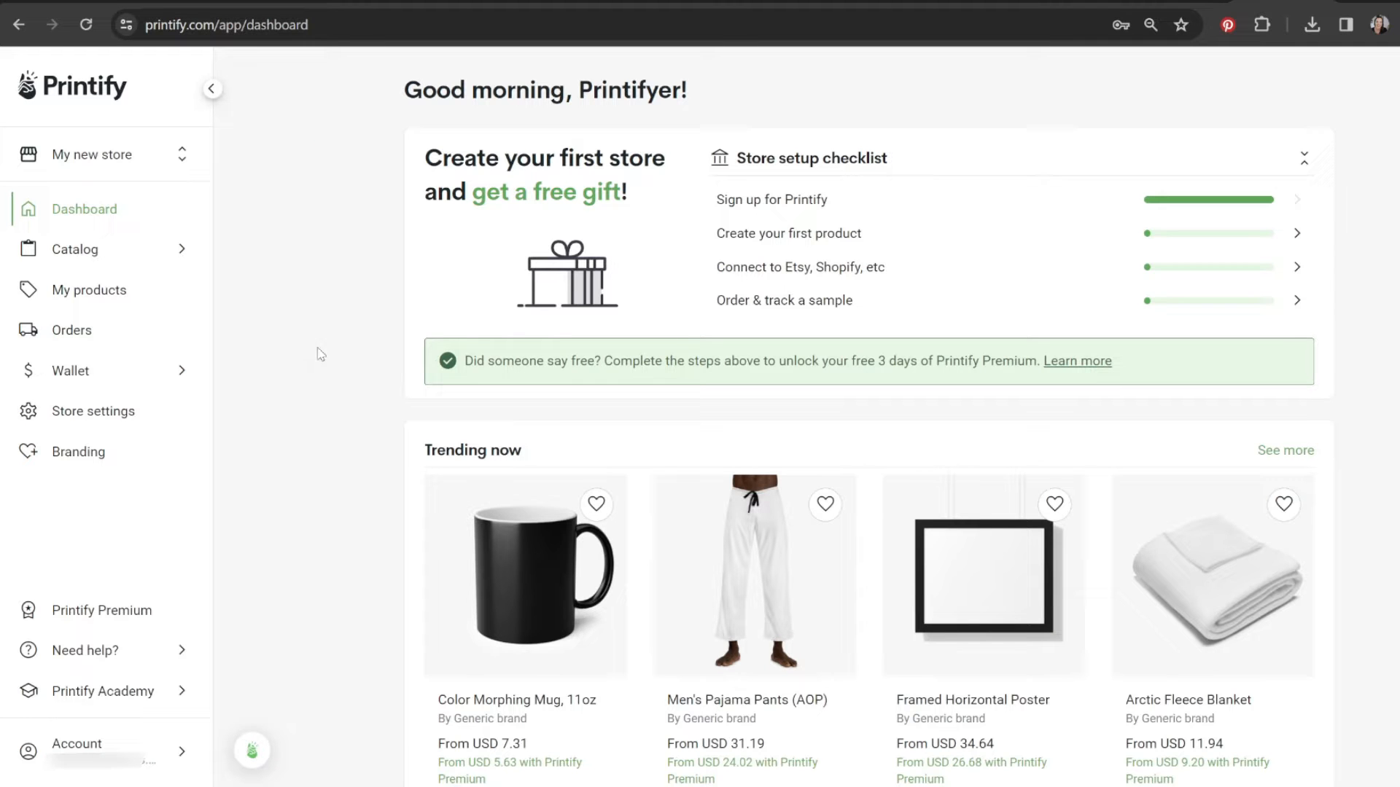
scroll(316, 350, down, 2)
scroll(599, 511, down, 2)
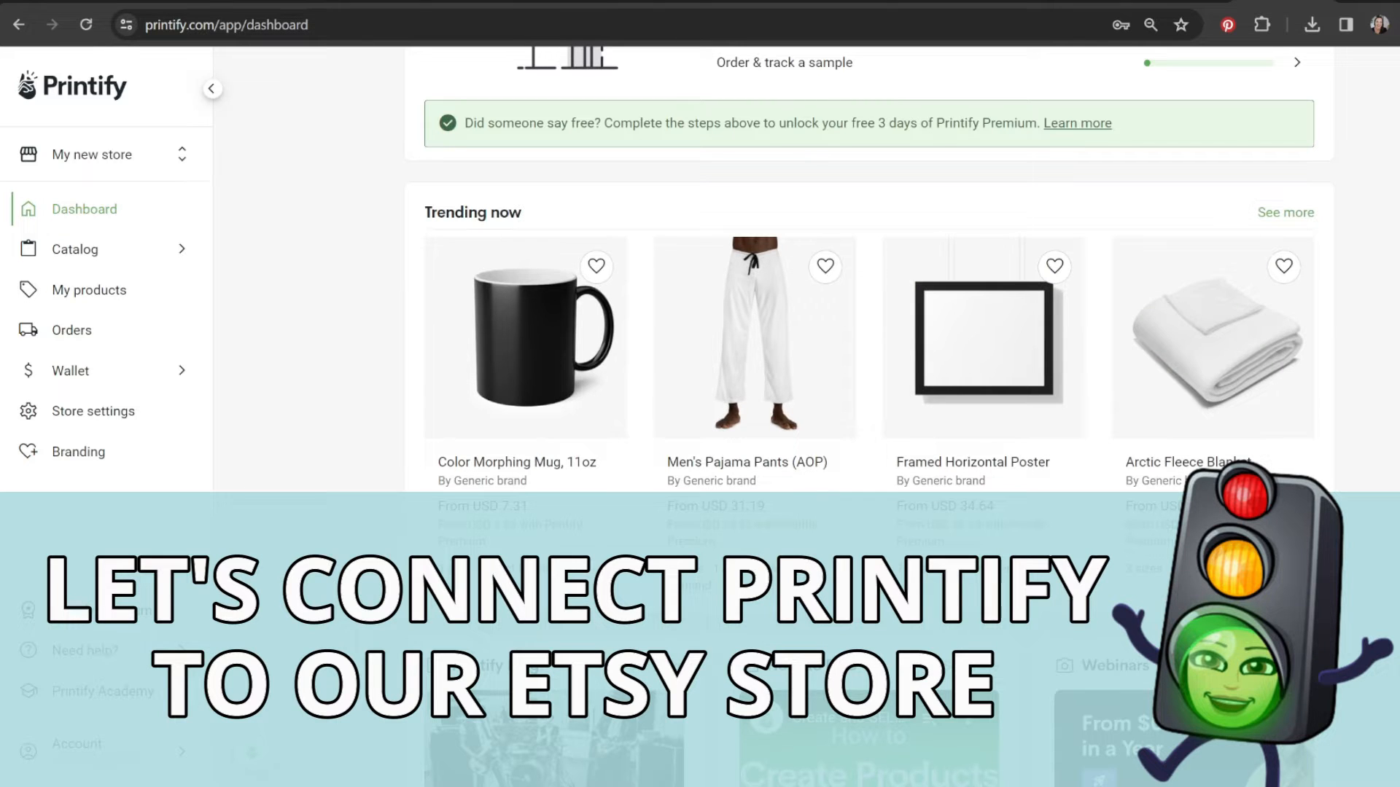
scroll(868, 416, up, 3)
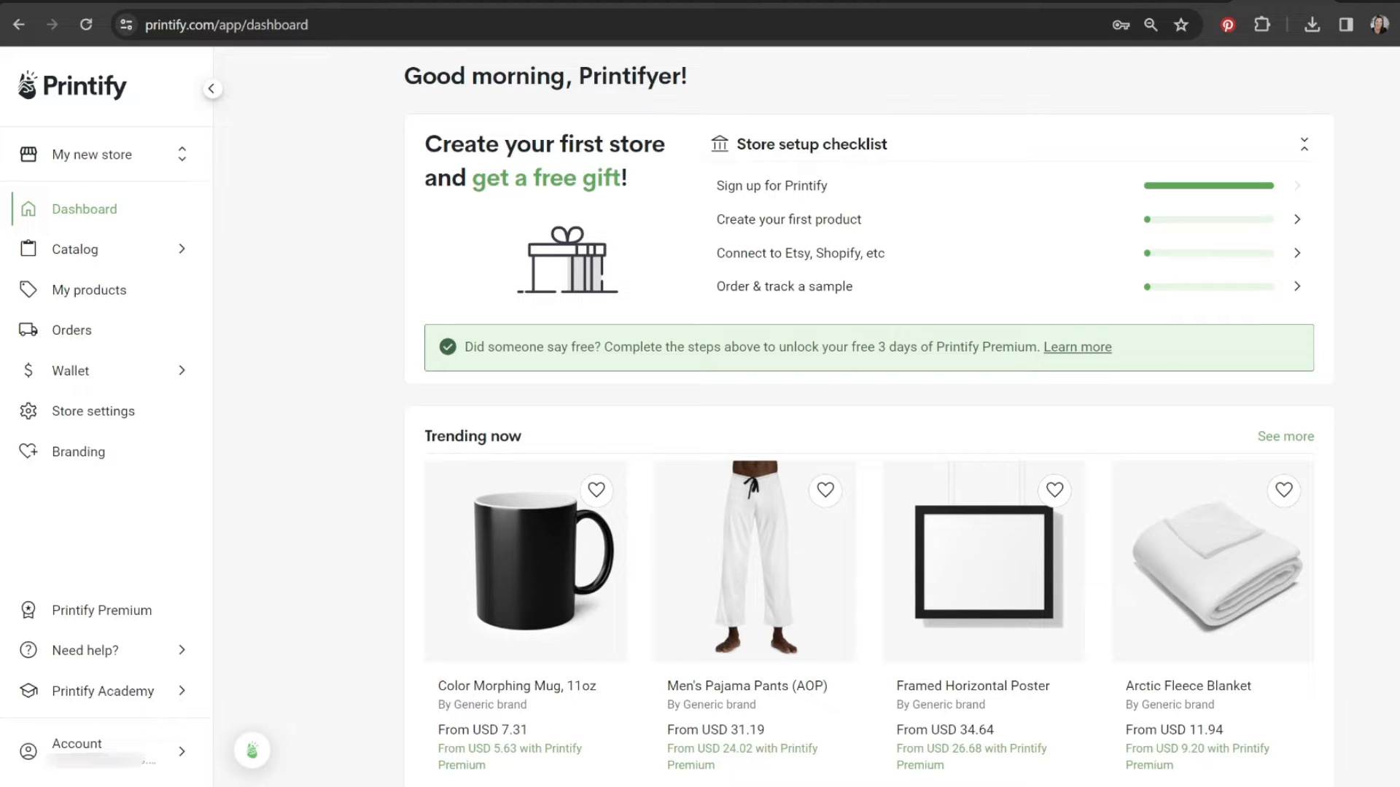
Add a new store with Etsy as the sales channel and grant Printify access to the Etsy account.
click(88, 157)
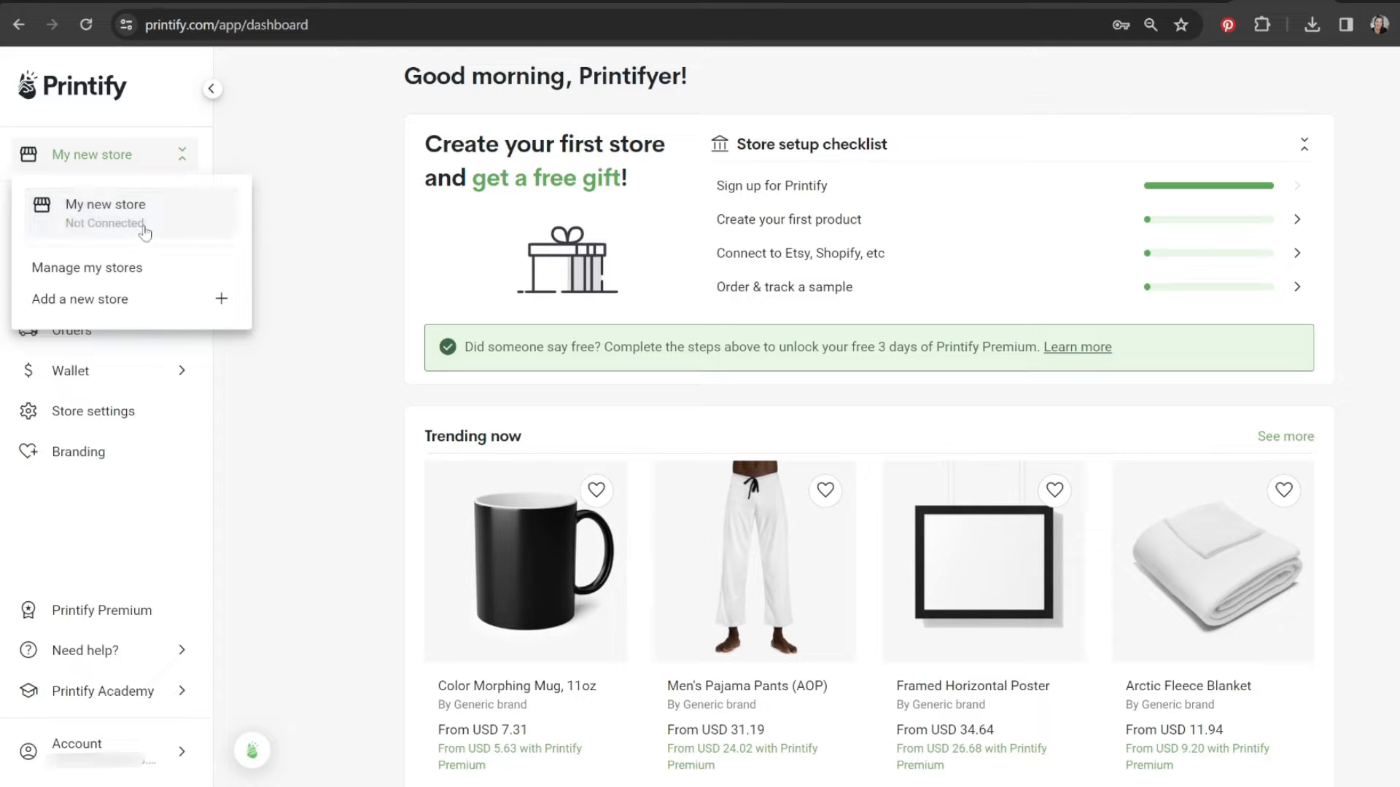
click(223, 309)
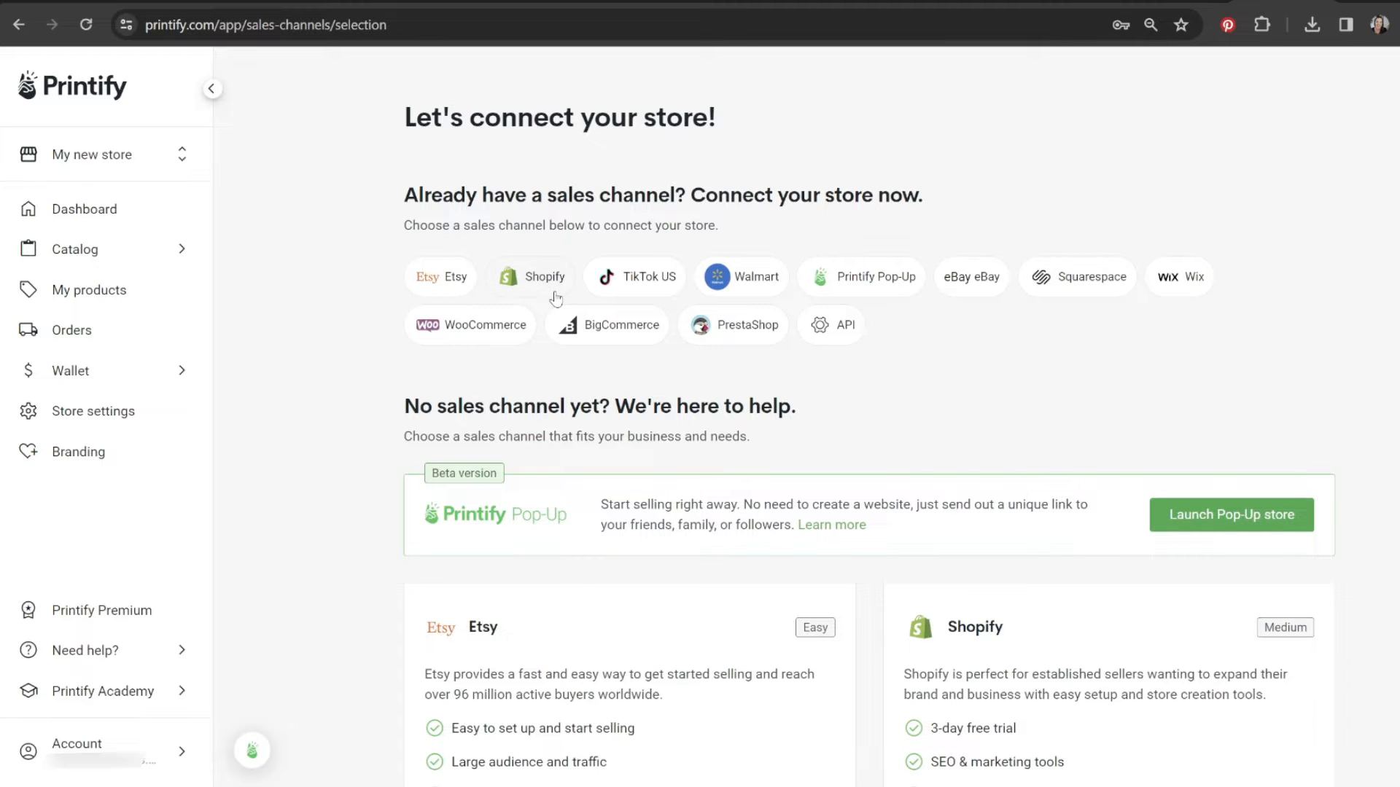
click(441, 295)
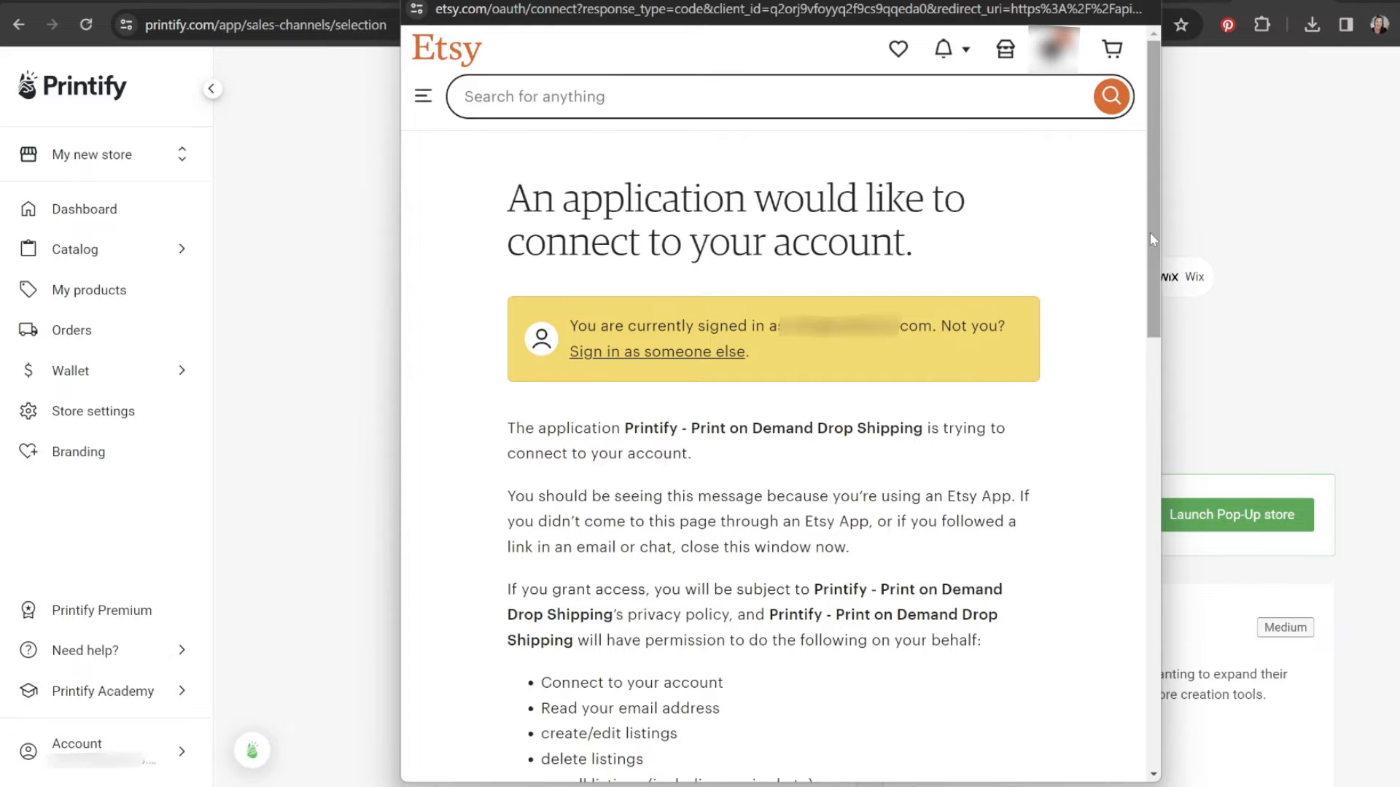
drag(1149, 233, 1193, 438)
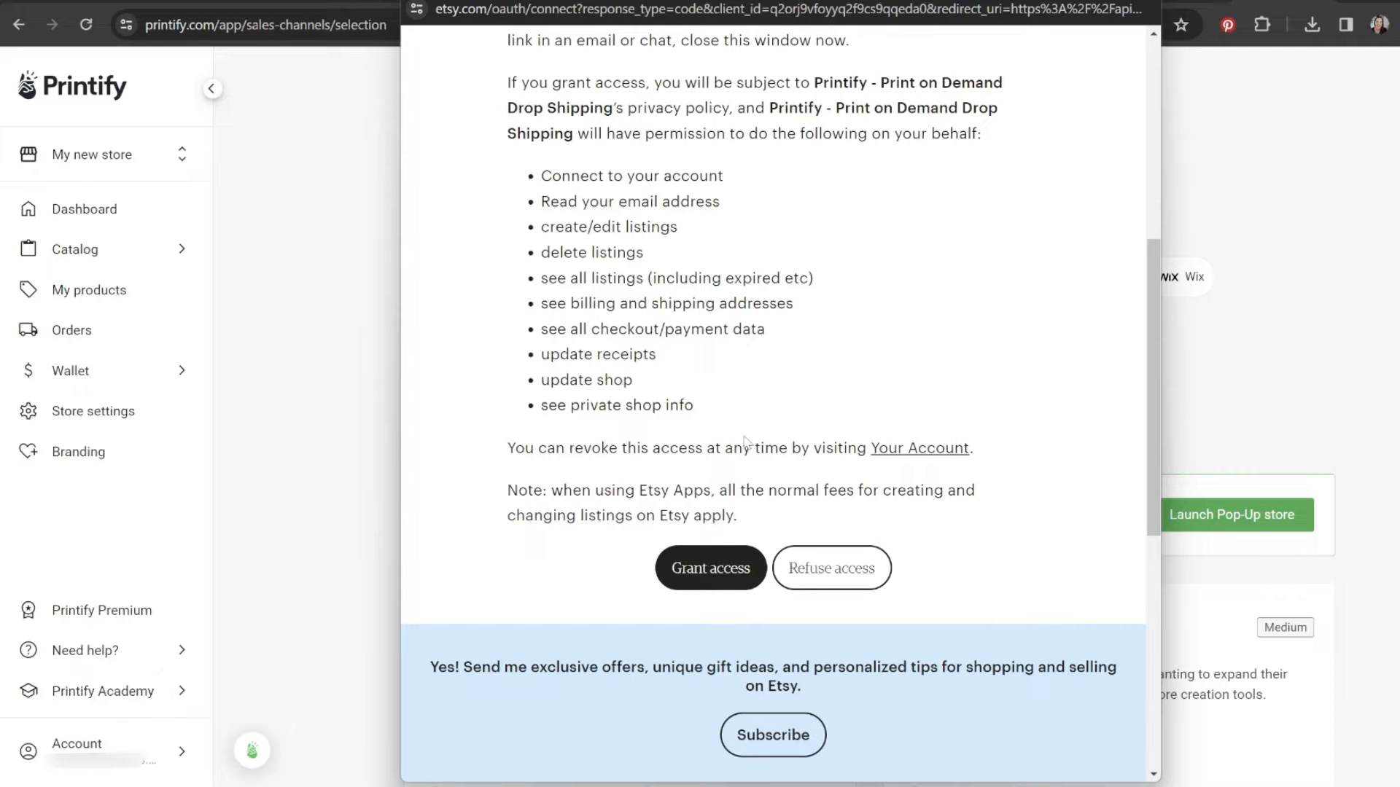
click(713, 585)
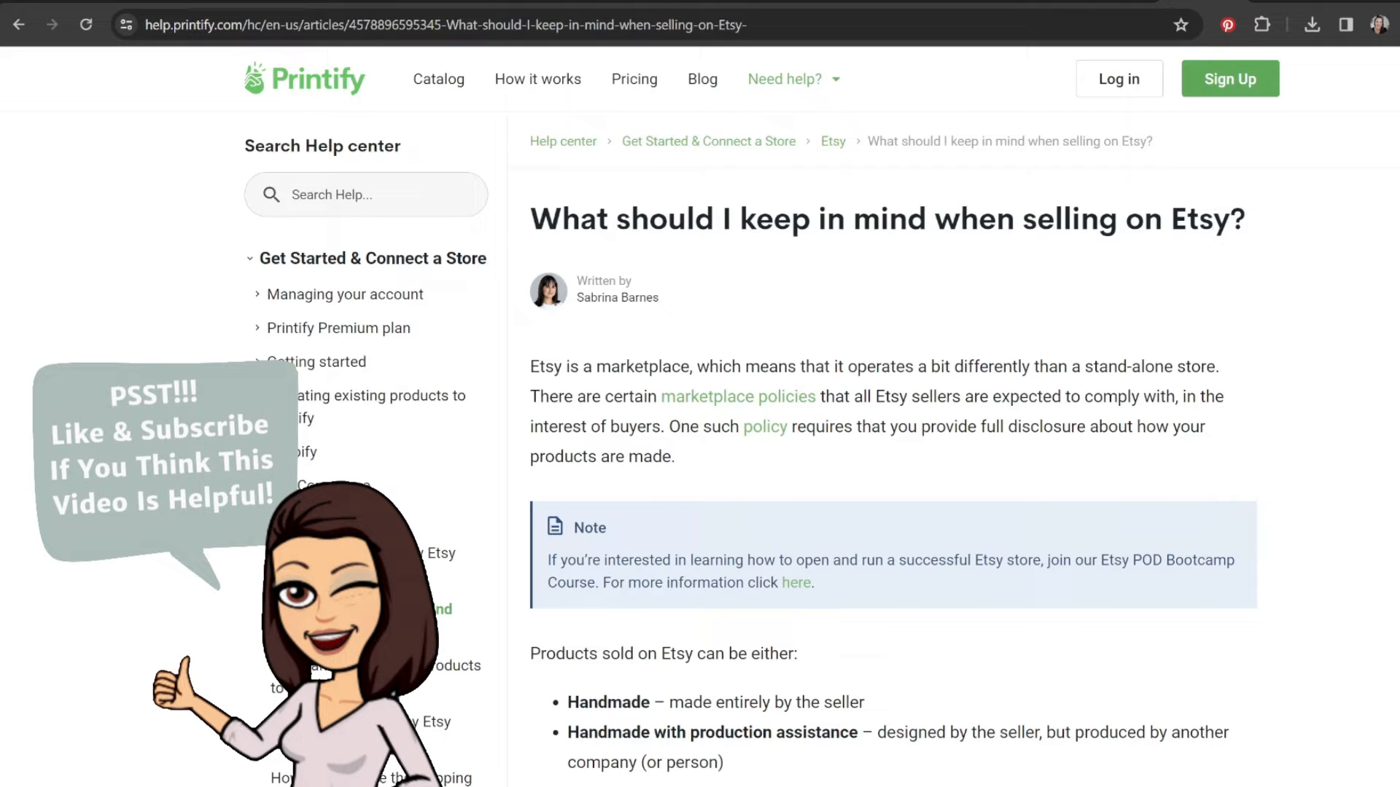
In Etsy's new listing form, set the item as made by "I did", a finished product, and Made To Order.
scroll(1191, 274, down, 20)
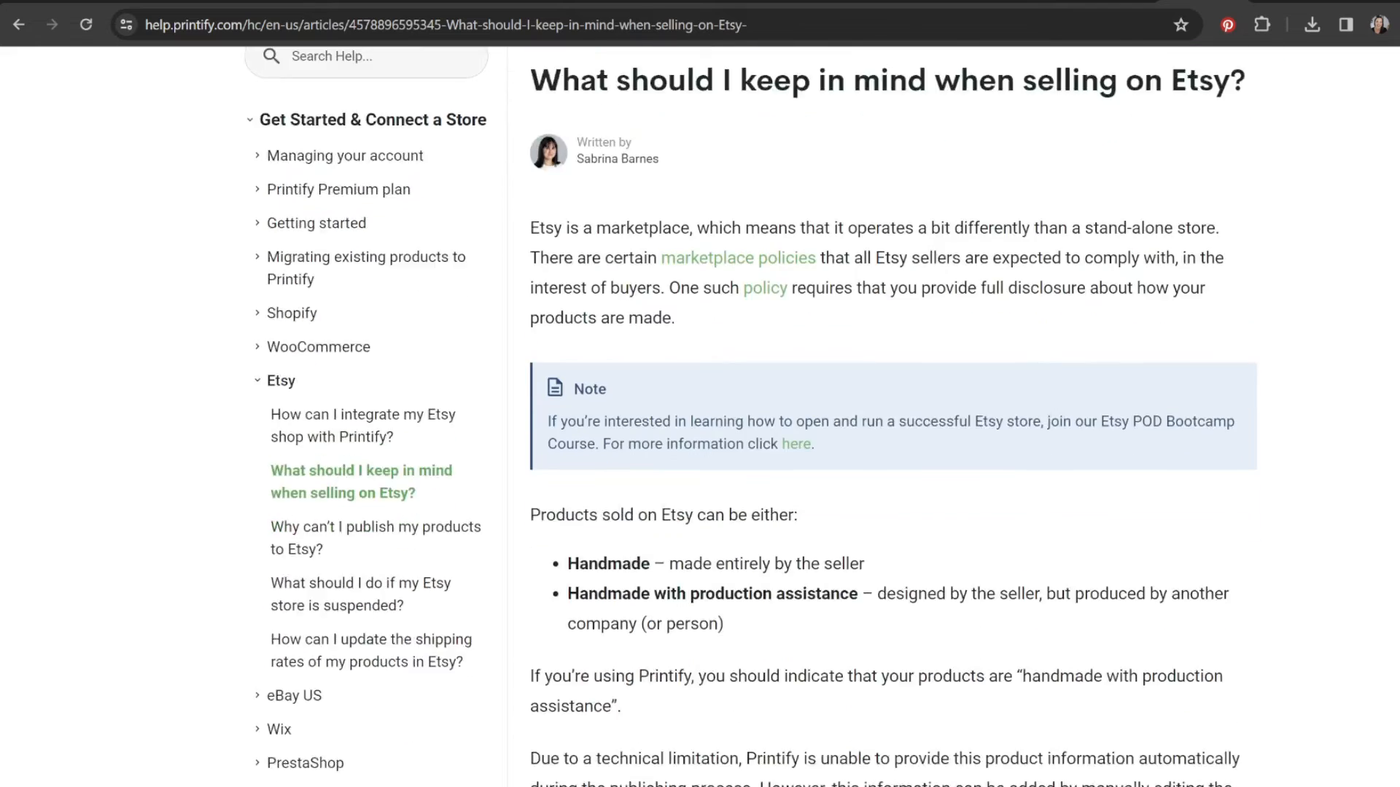
scroll(1190, 274, down, 4)
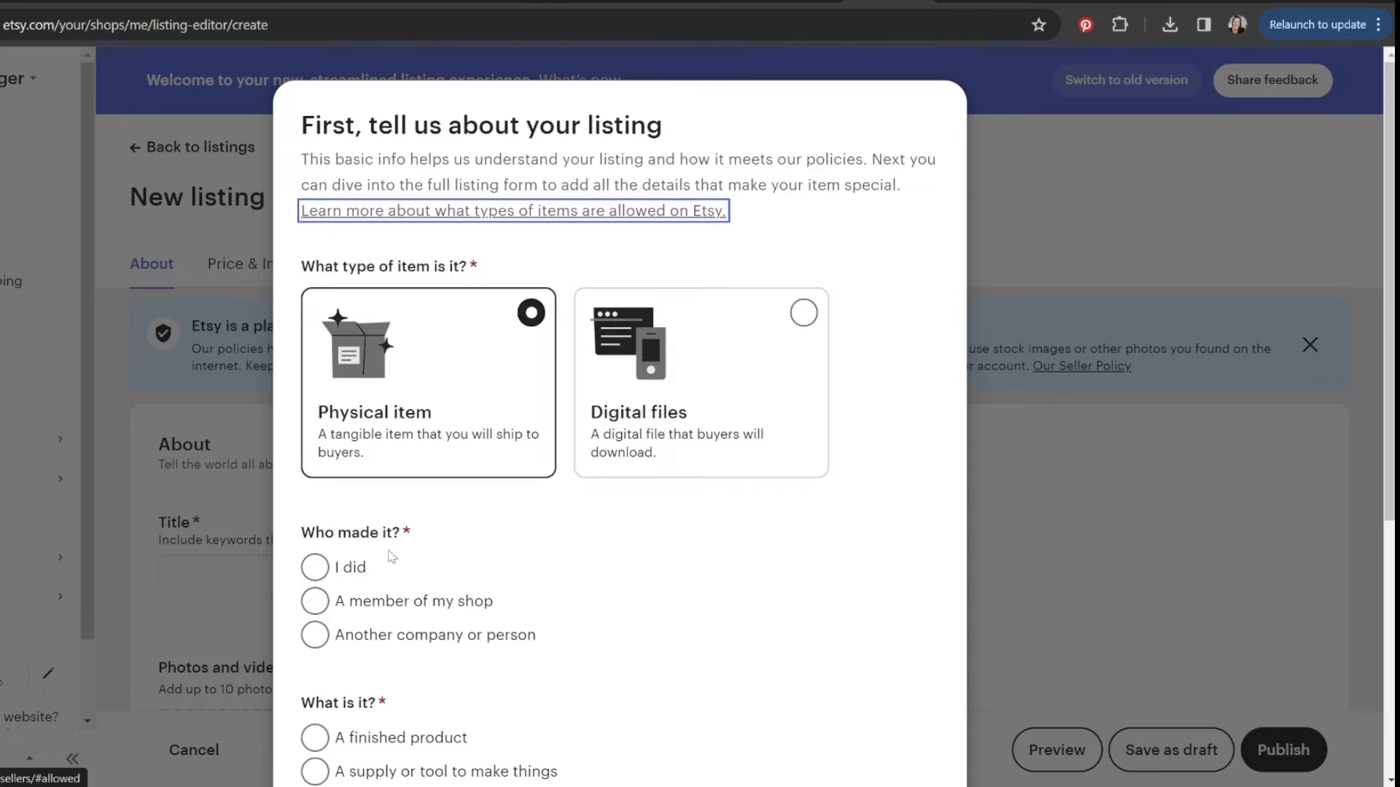
click(315, 567)
scroll(806, 552, down, 1)
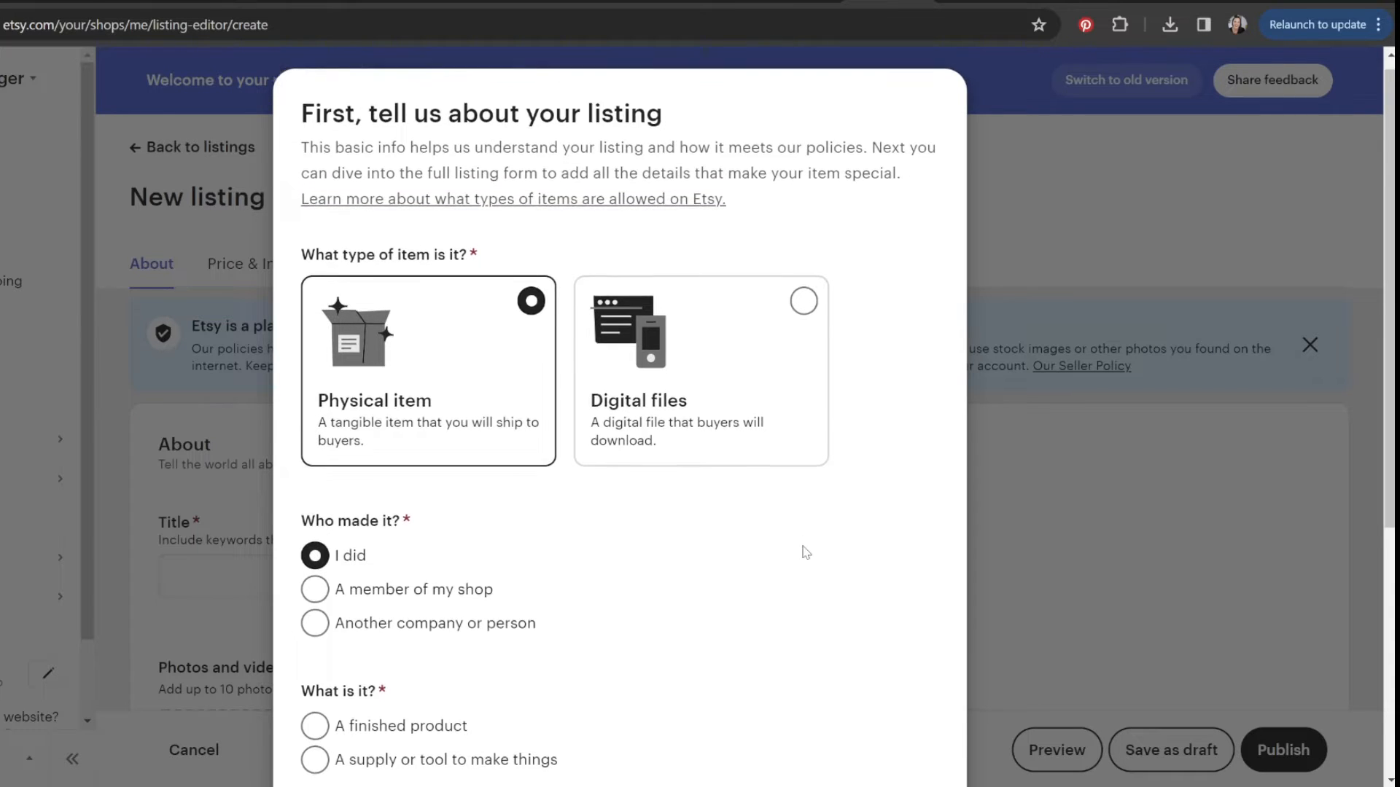
scroll(806, 552, down, 2)
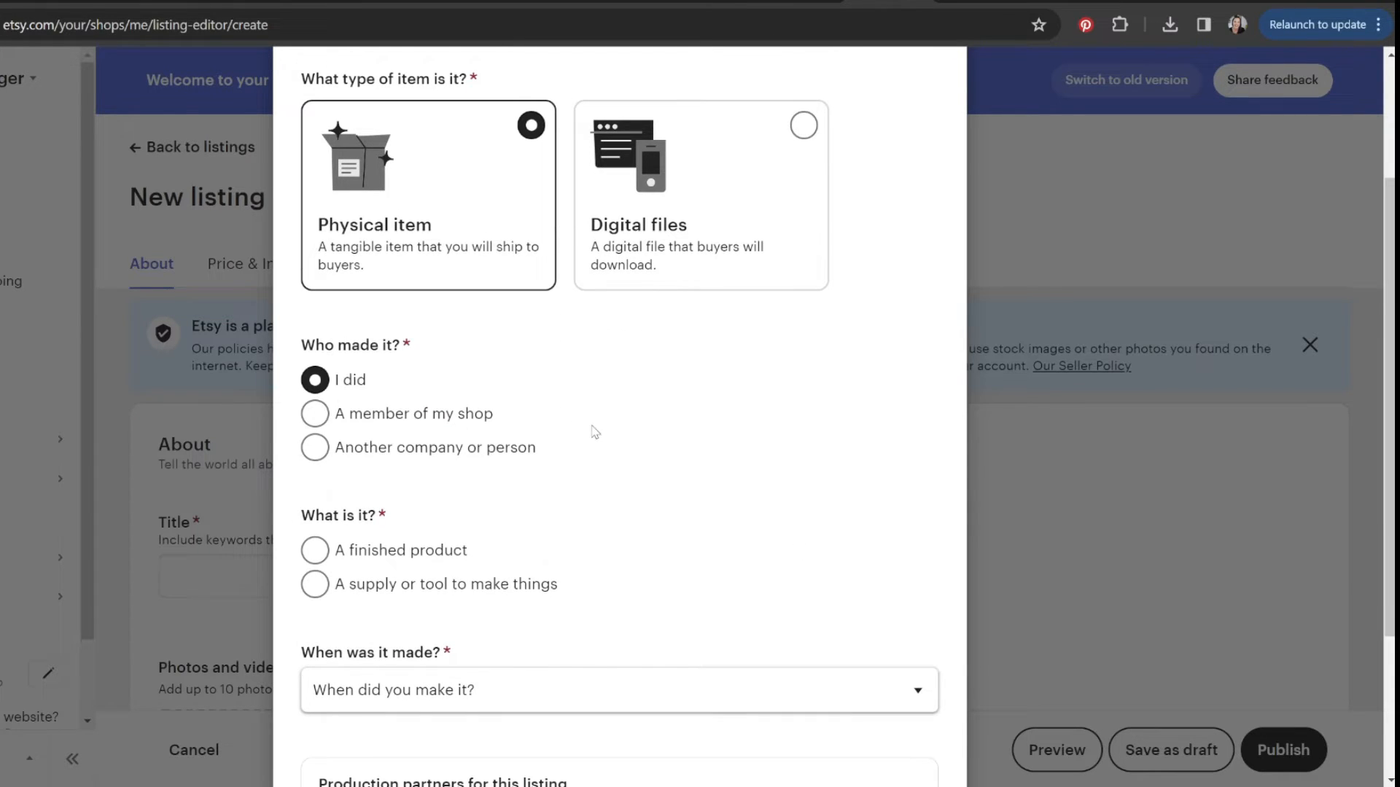
click(431, 555)
scroll(747, 500, down, 3)
click(735, 474)
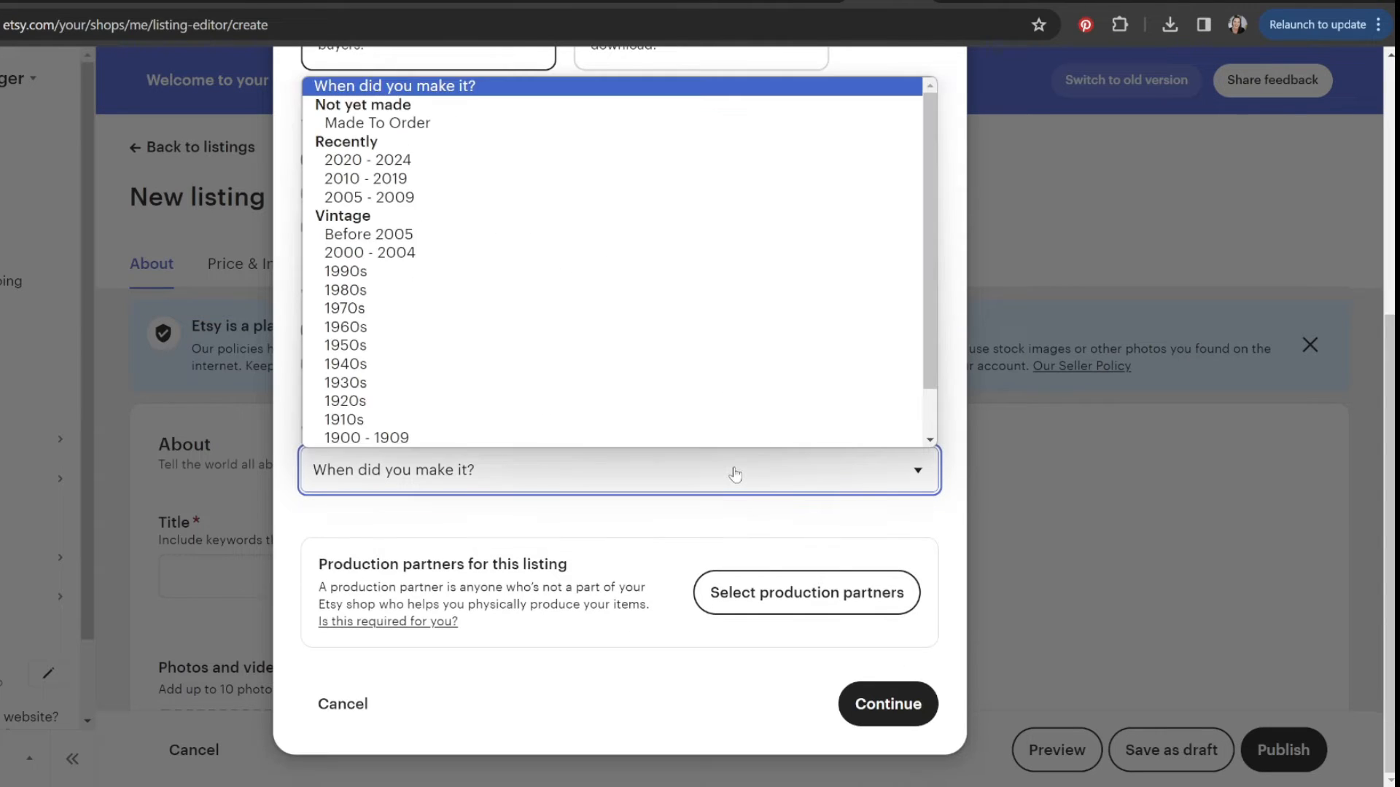
click(438, 123)
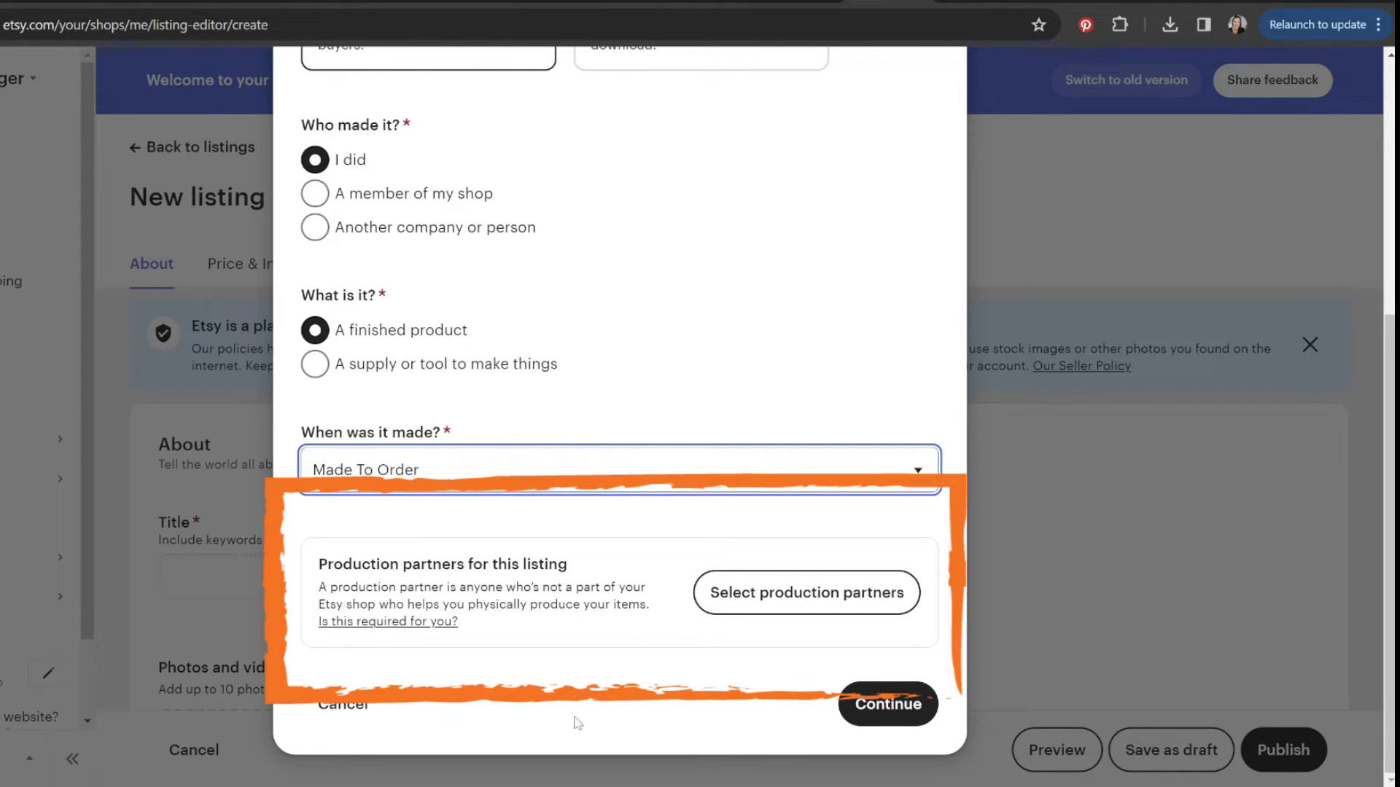
Create a new production partner for the listing, copying its name "Printify" from the Printify help article.
click(835, 593)
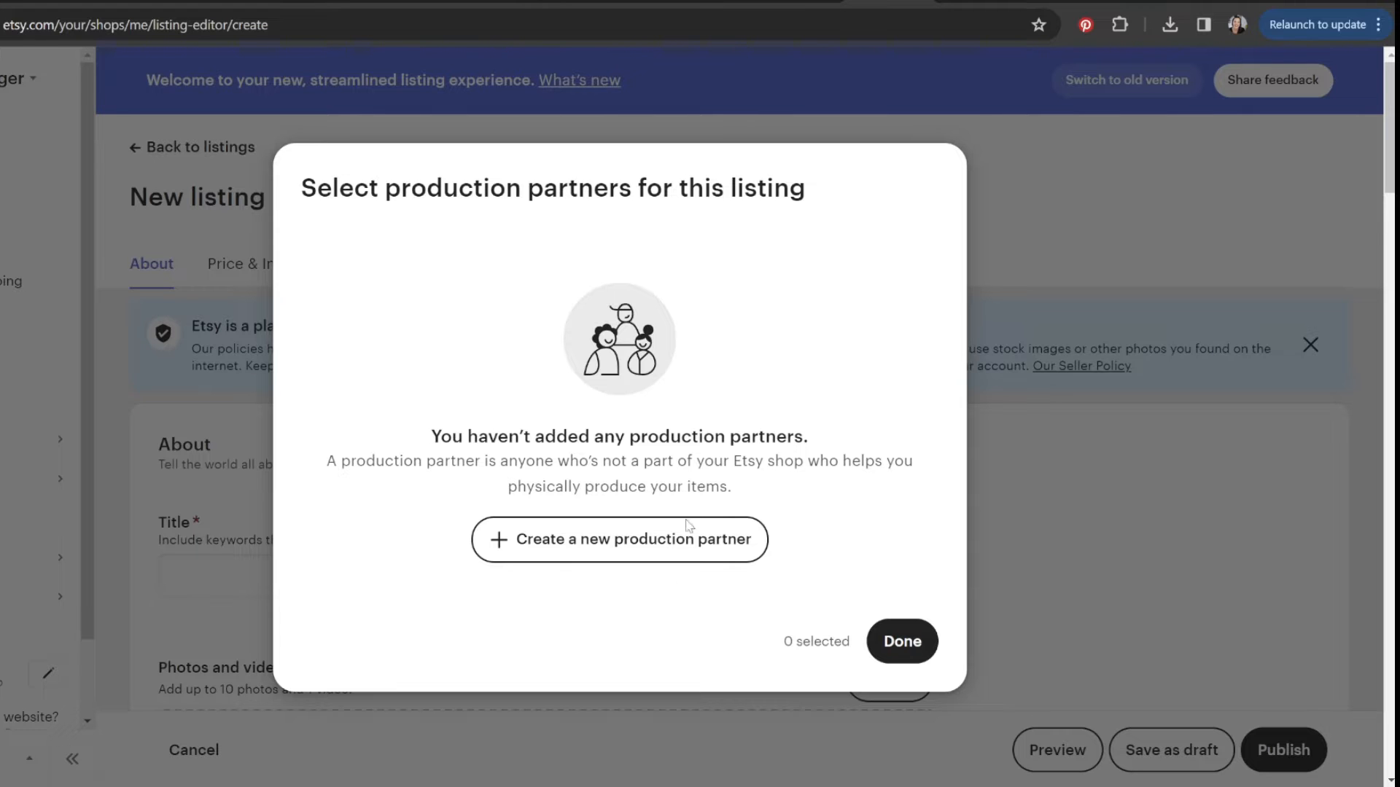
click(646, 544)
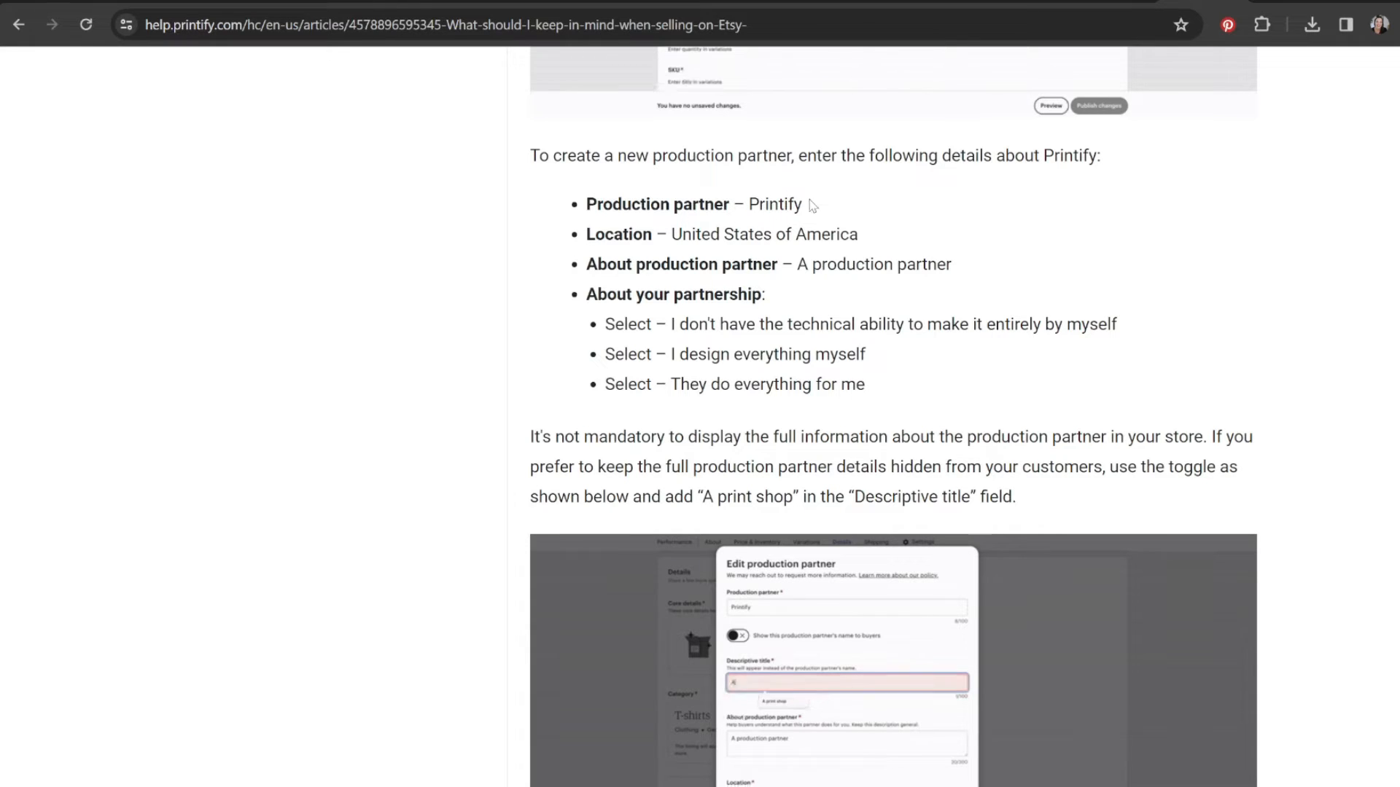
drag(807, 205, 749, 204)
key(ctrl+c)
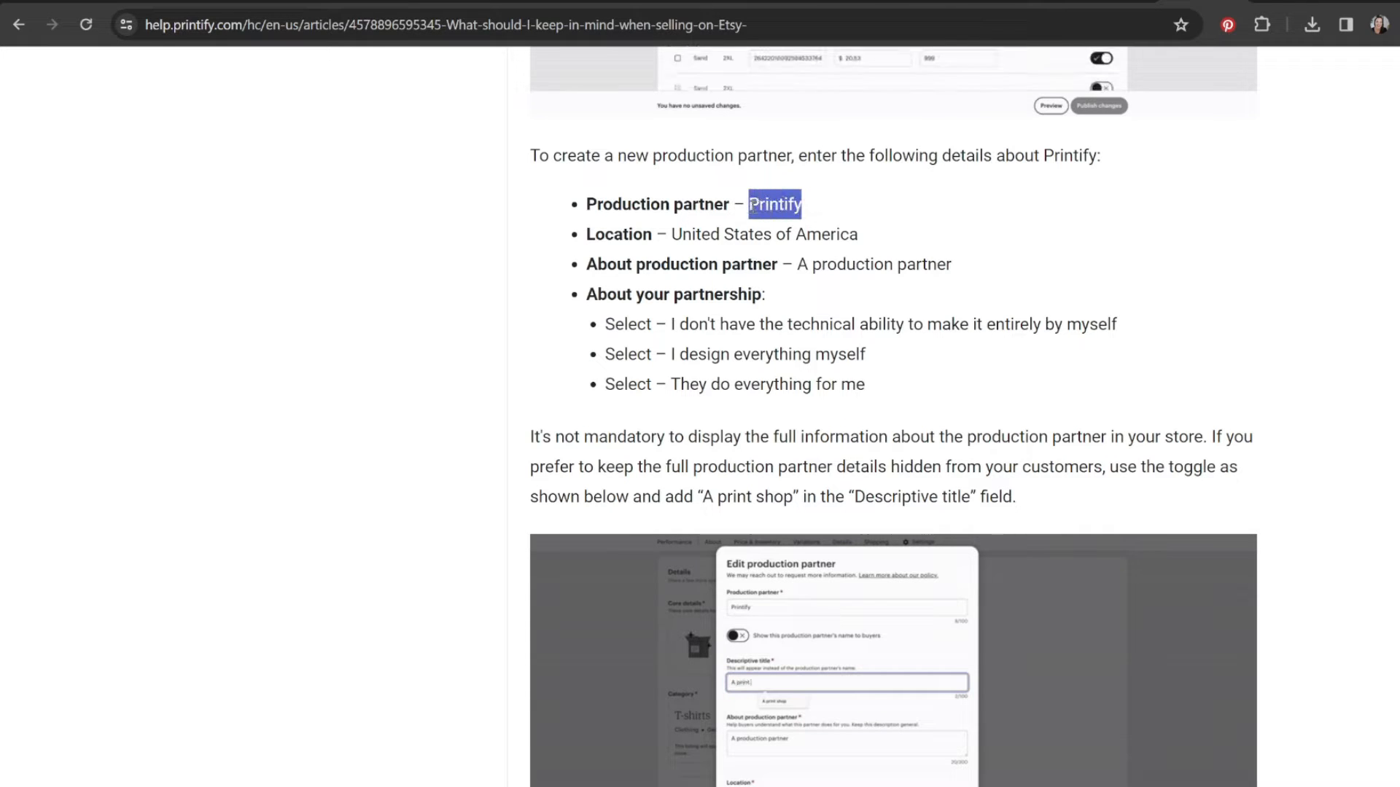
click(1004, 216)
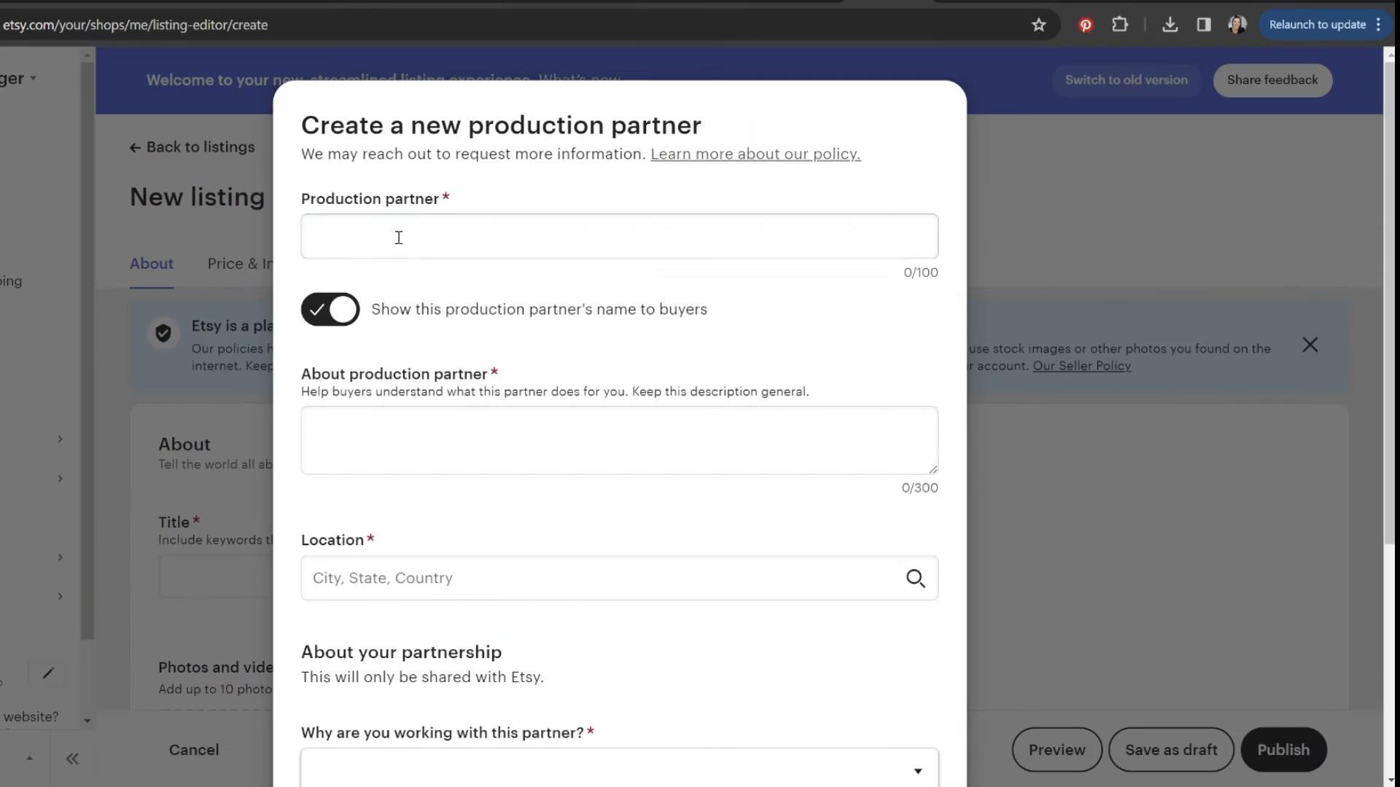
click(399, 237)
key(ctrl+v)
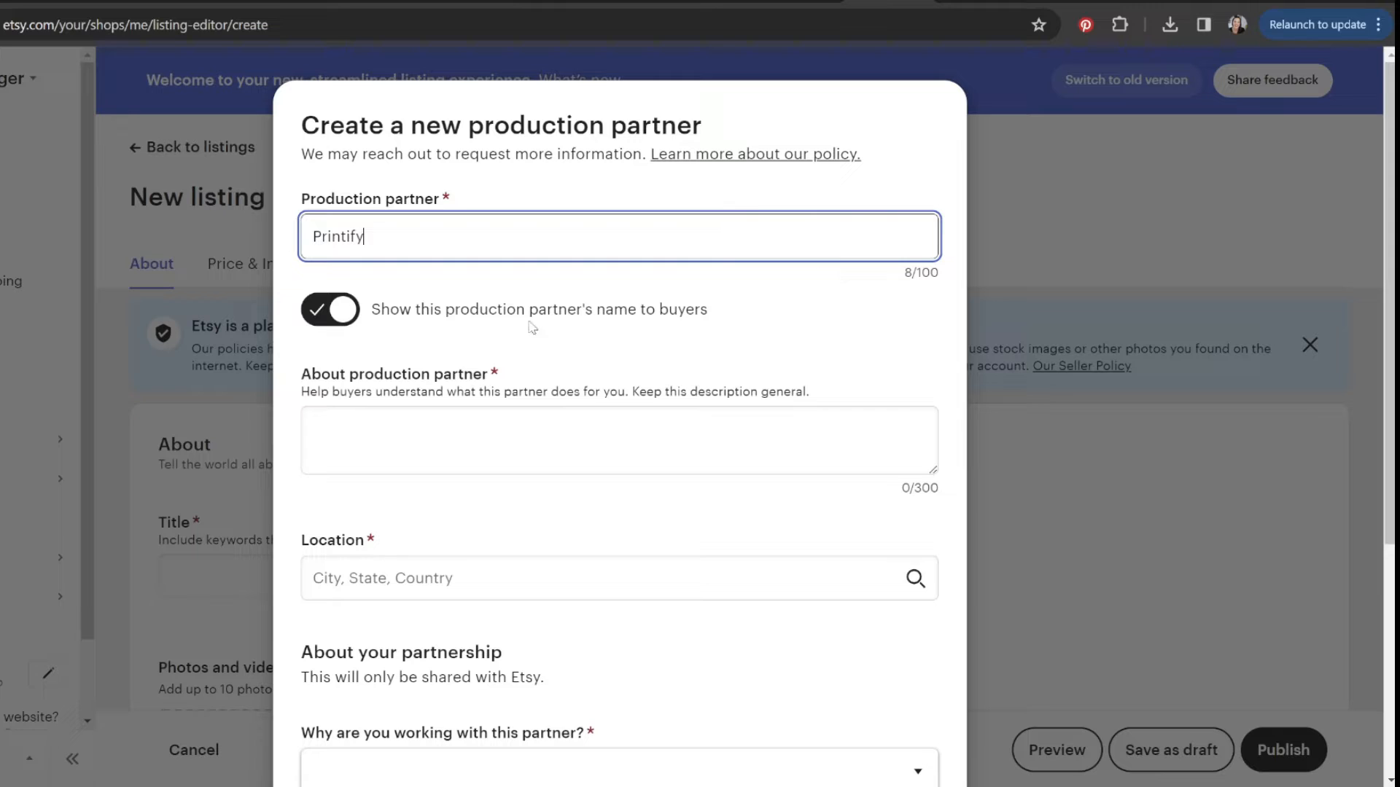
Hide the production partner's name from buyers and set its descriptive title to "A Print Shop".
click(330, 315)
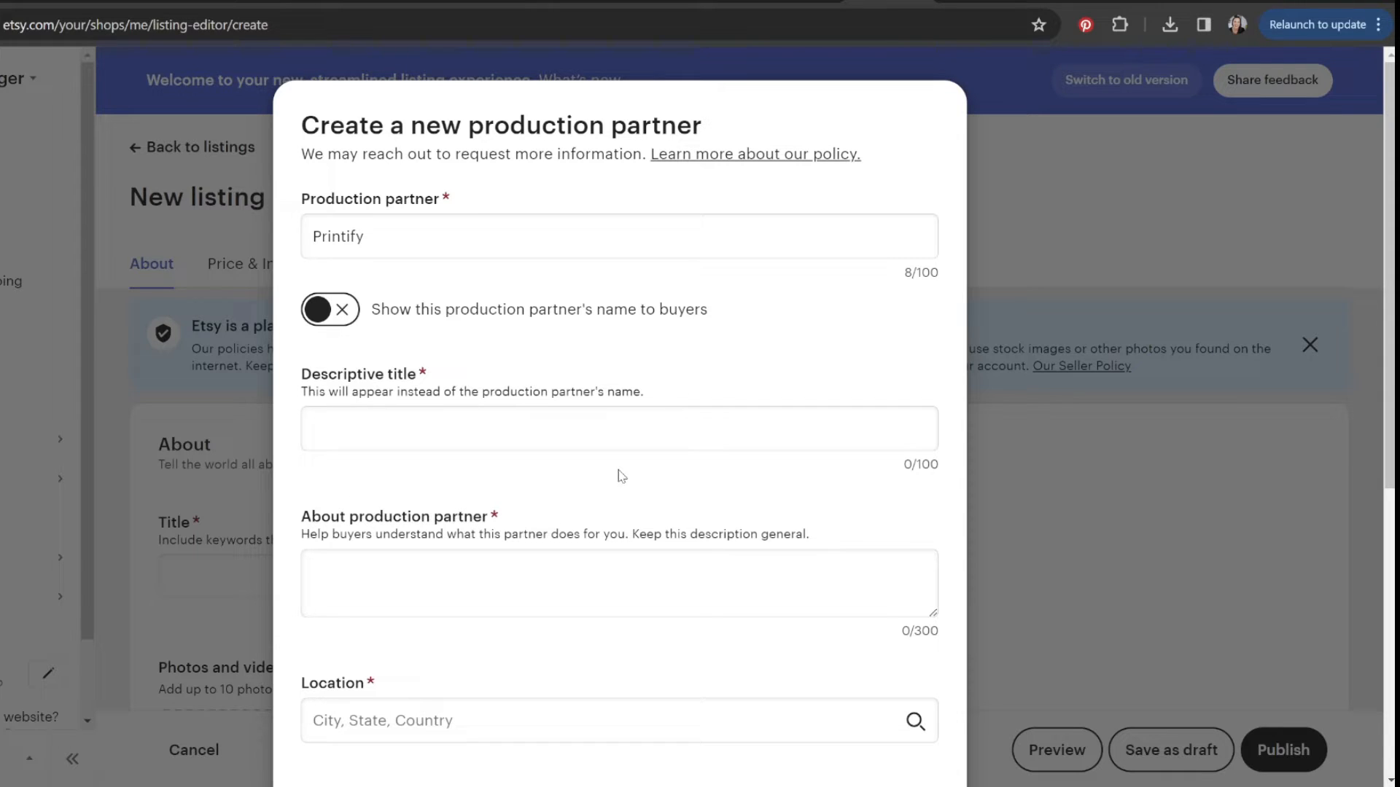
click(544, 435)
text(A )
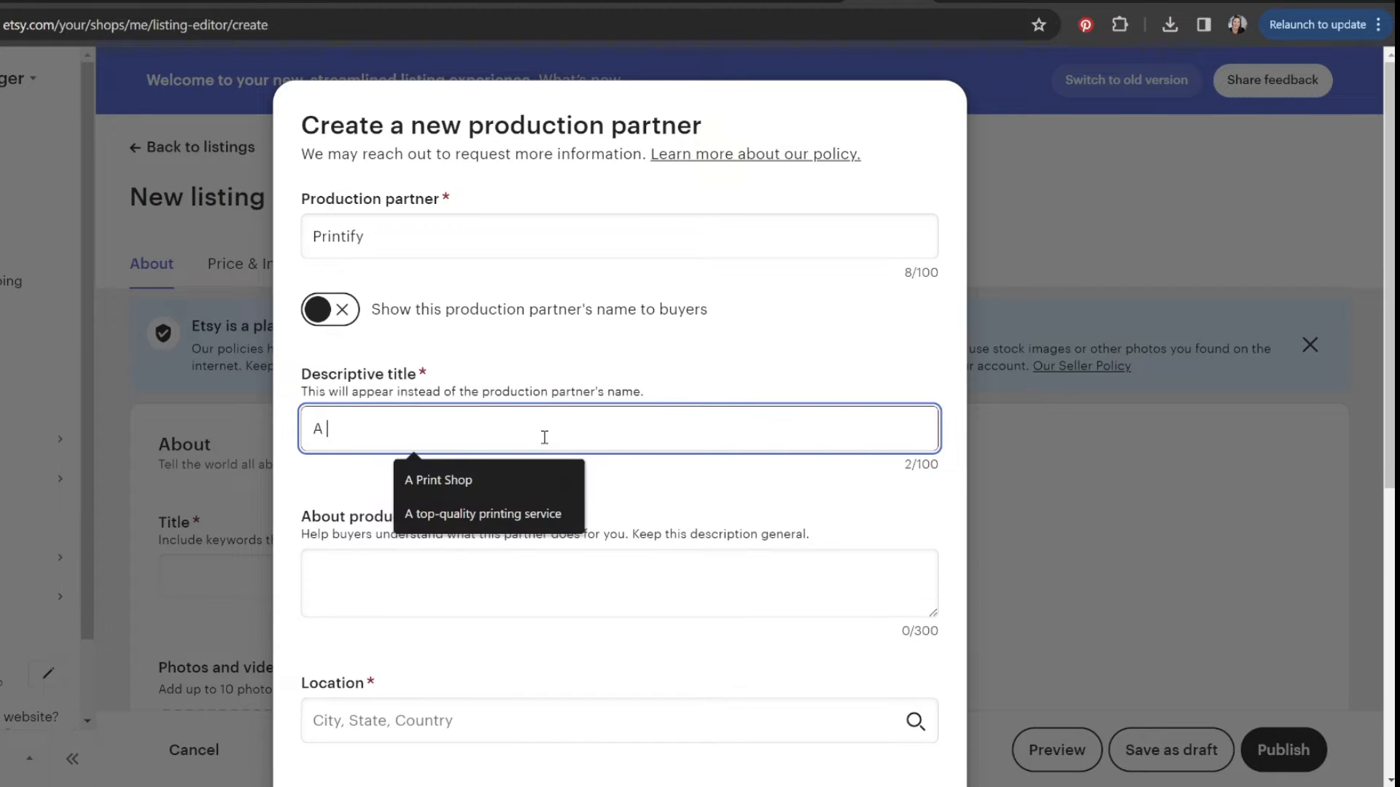
text(Print Shop)
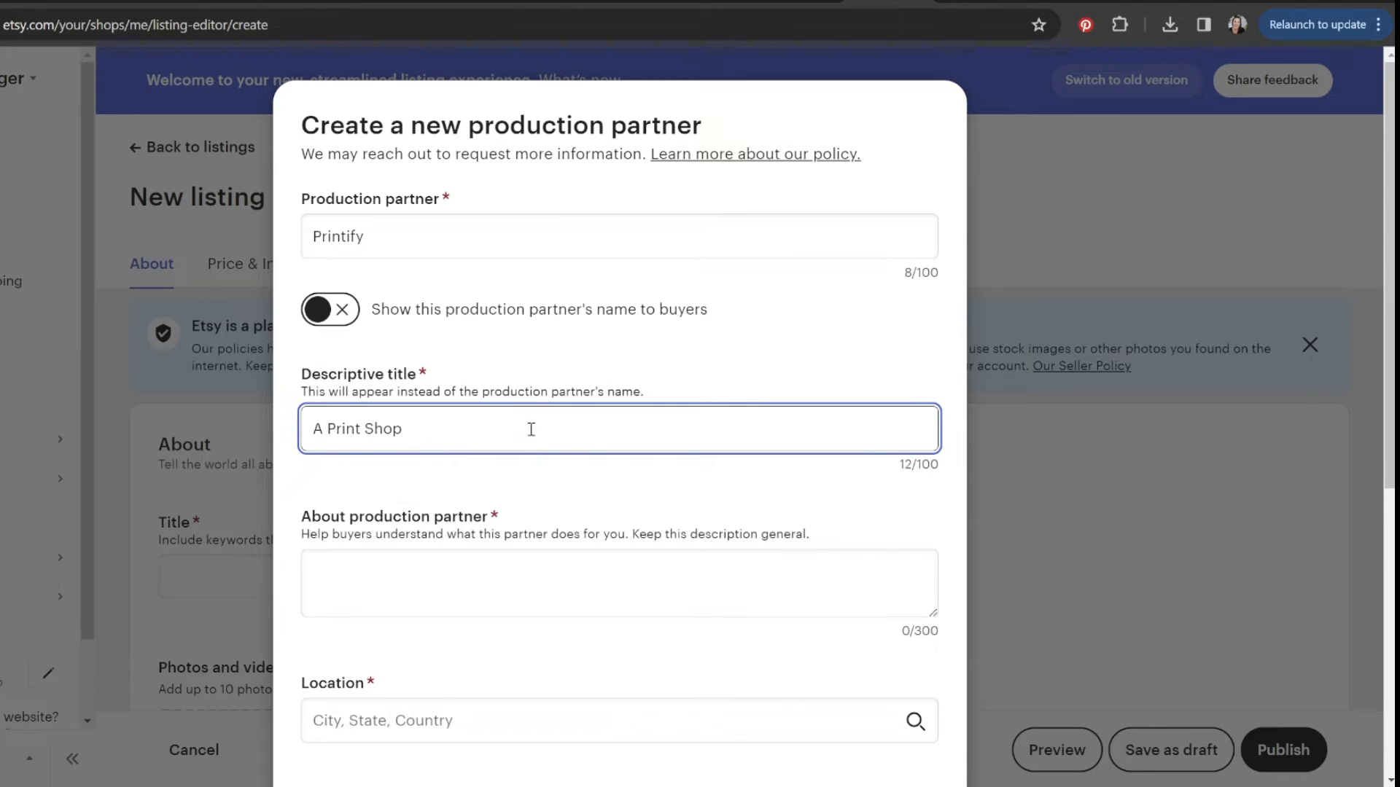
click(470, 488)
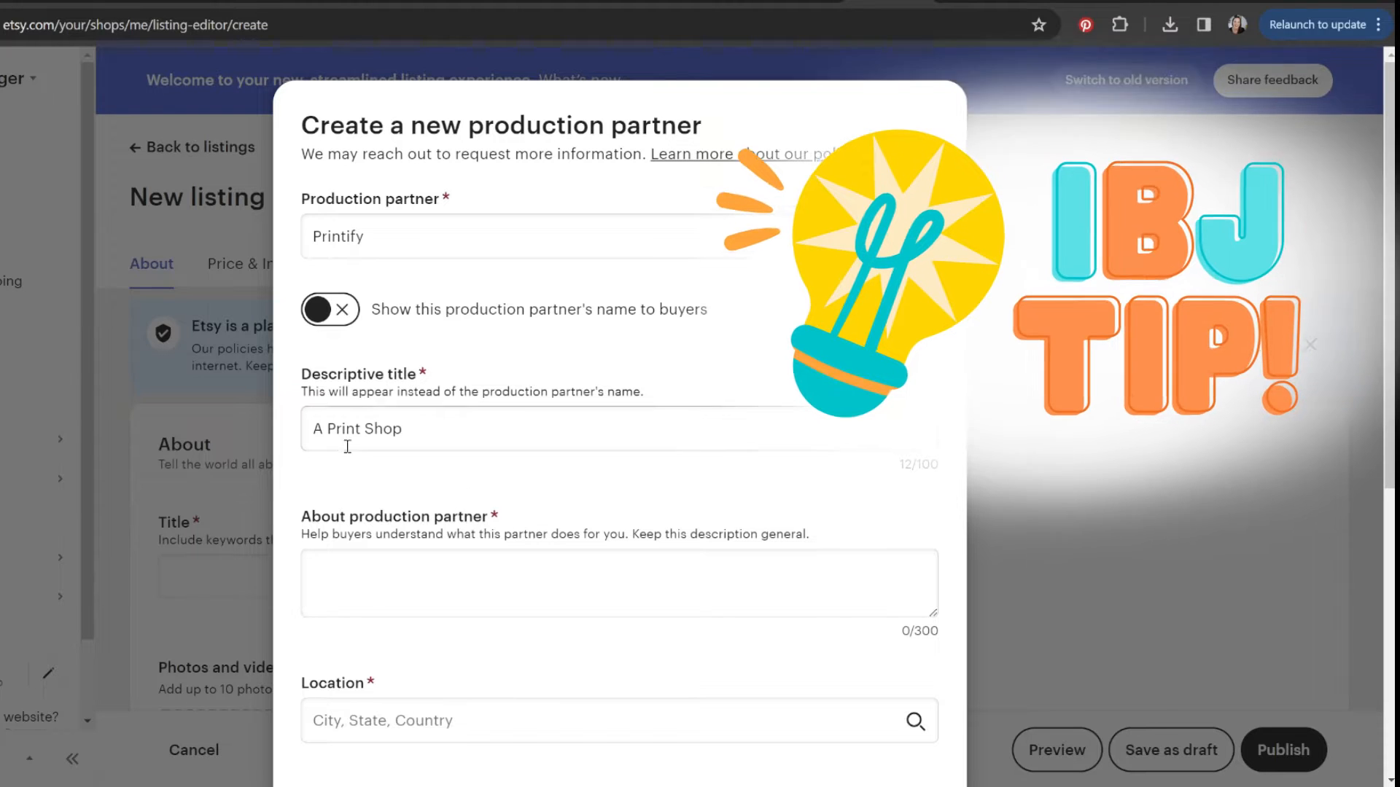
Try inserting "High Quality" before "Print Shop" in the descriptive title and undo the insertion.
click(328, 429)
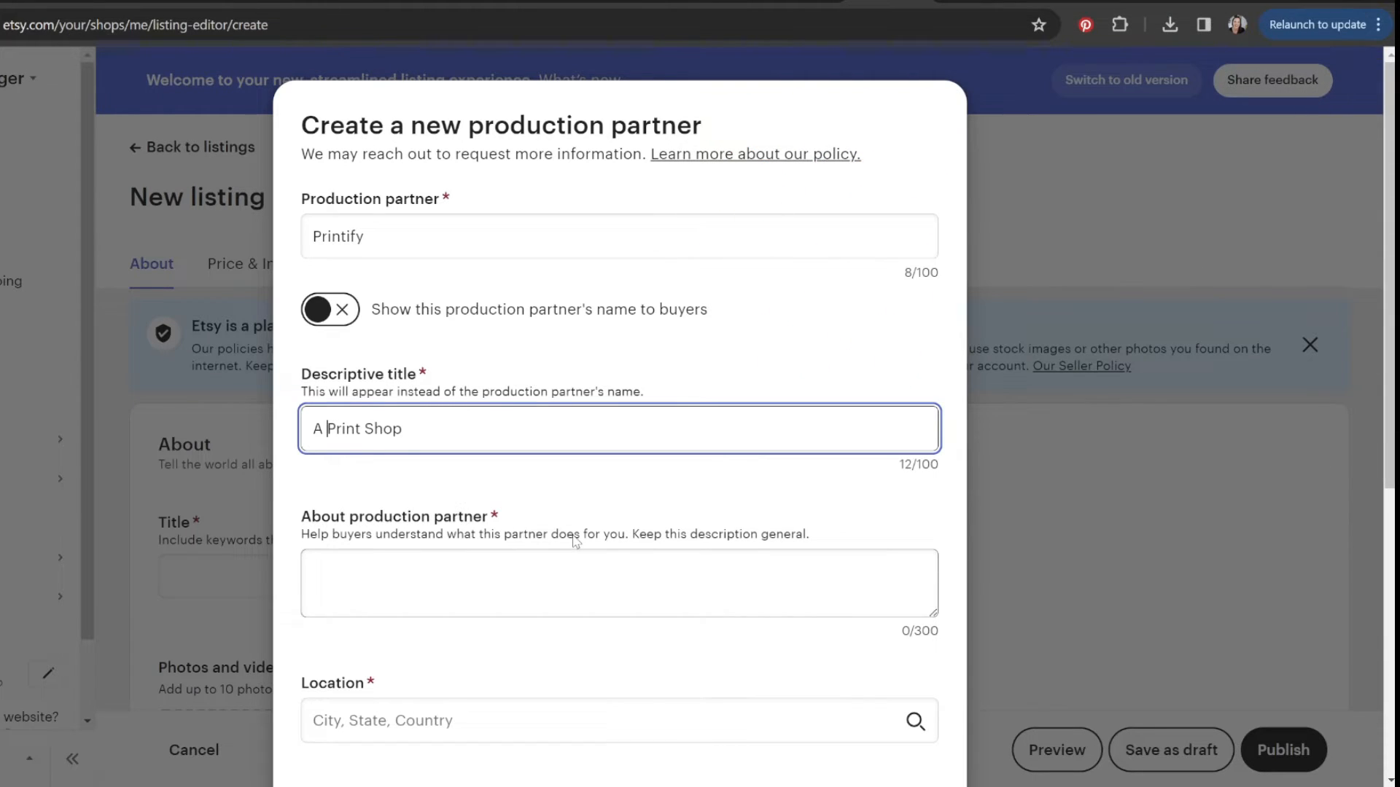
text(High Quali)
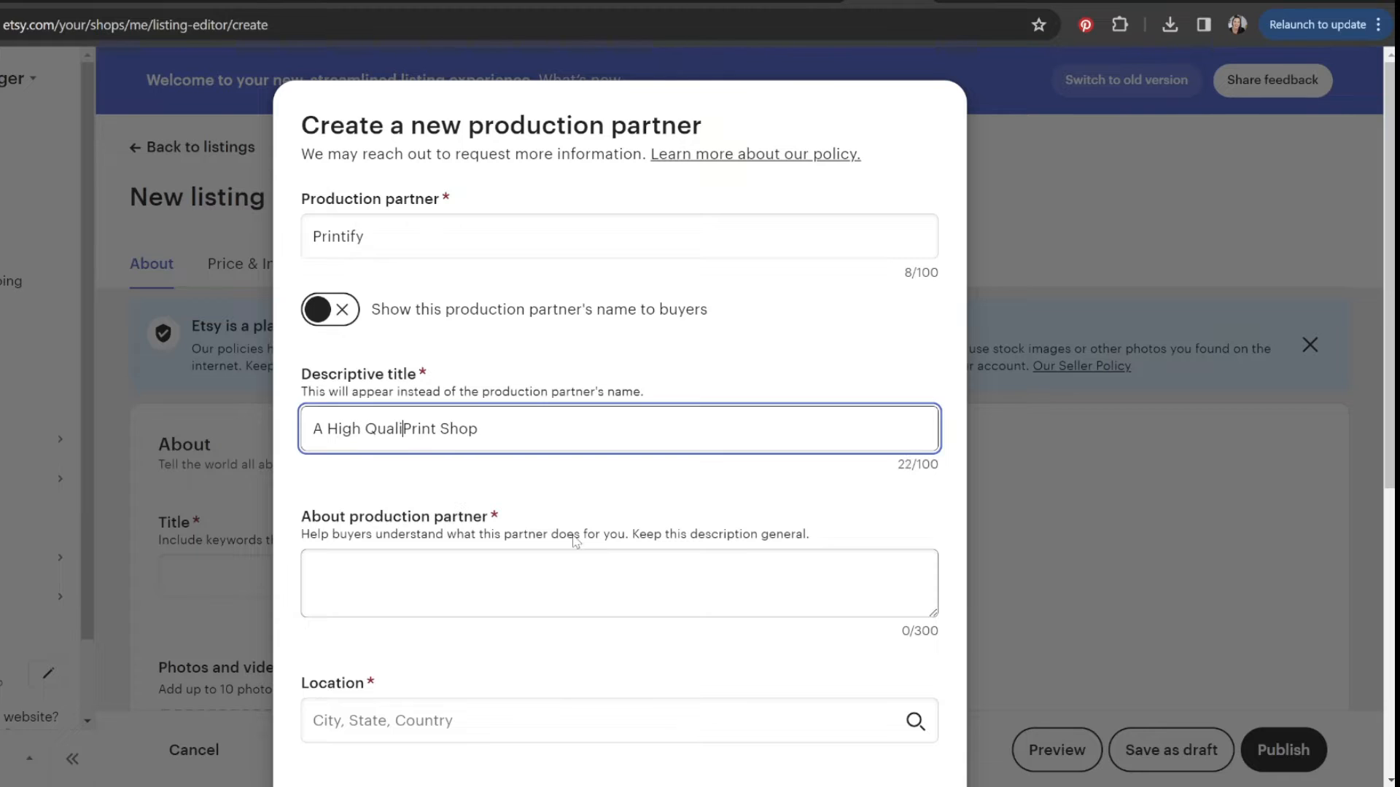
text(ty)
key(ctrl+z)
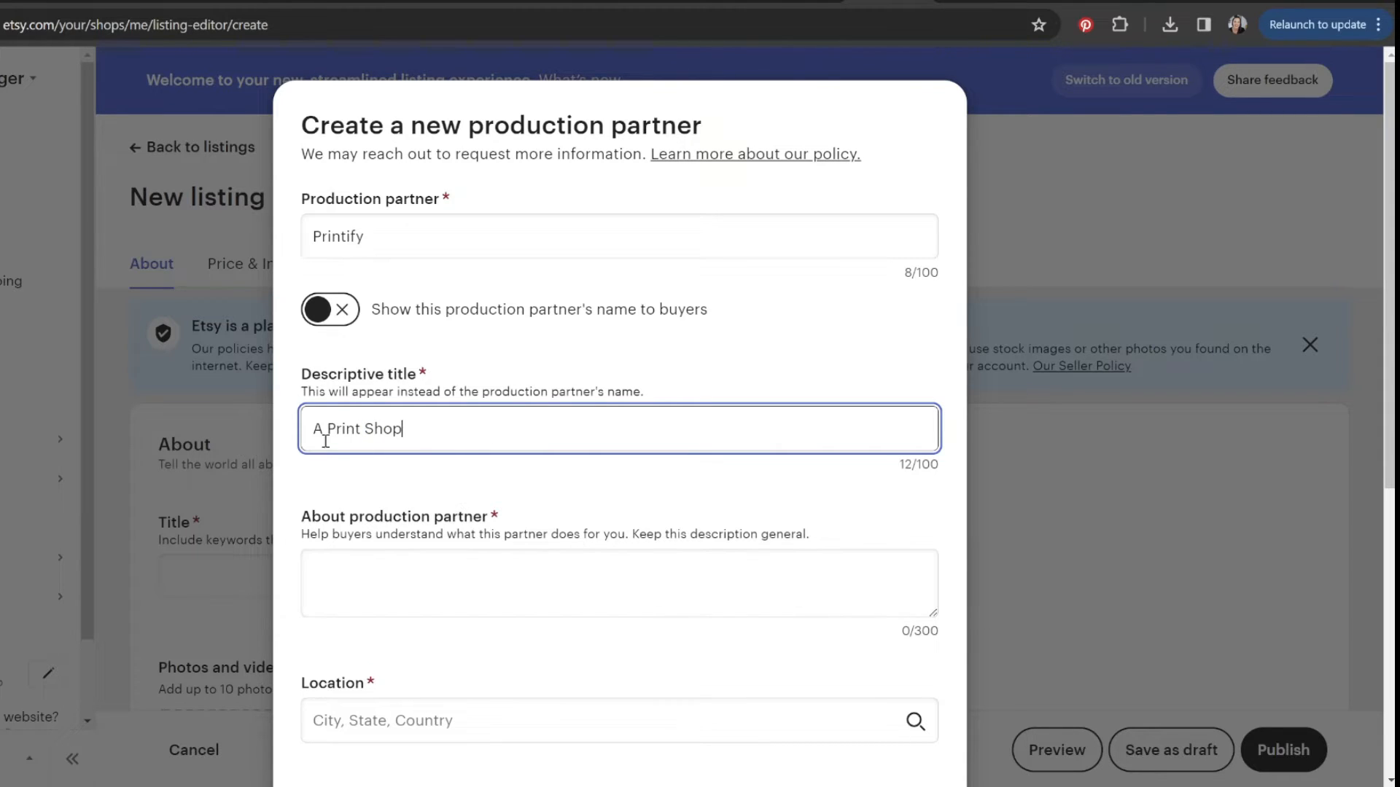
drag(460, 434, 268, 449)
click(448, 481)
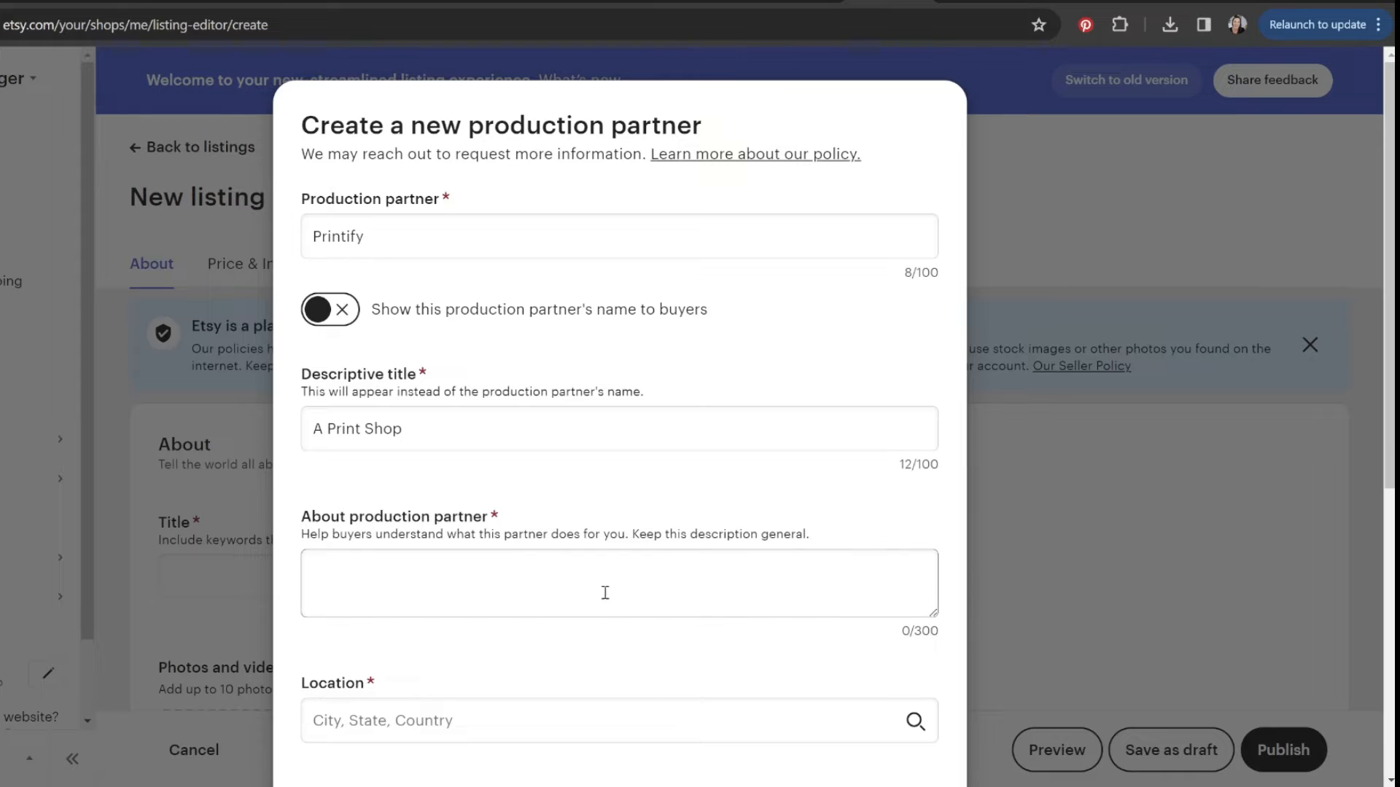
Fill in the About production partner description with "A production partner", copied from the Printify help article.
click(534, 566)
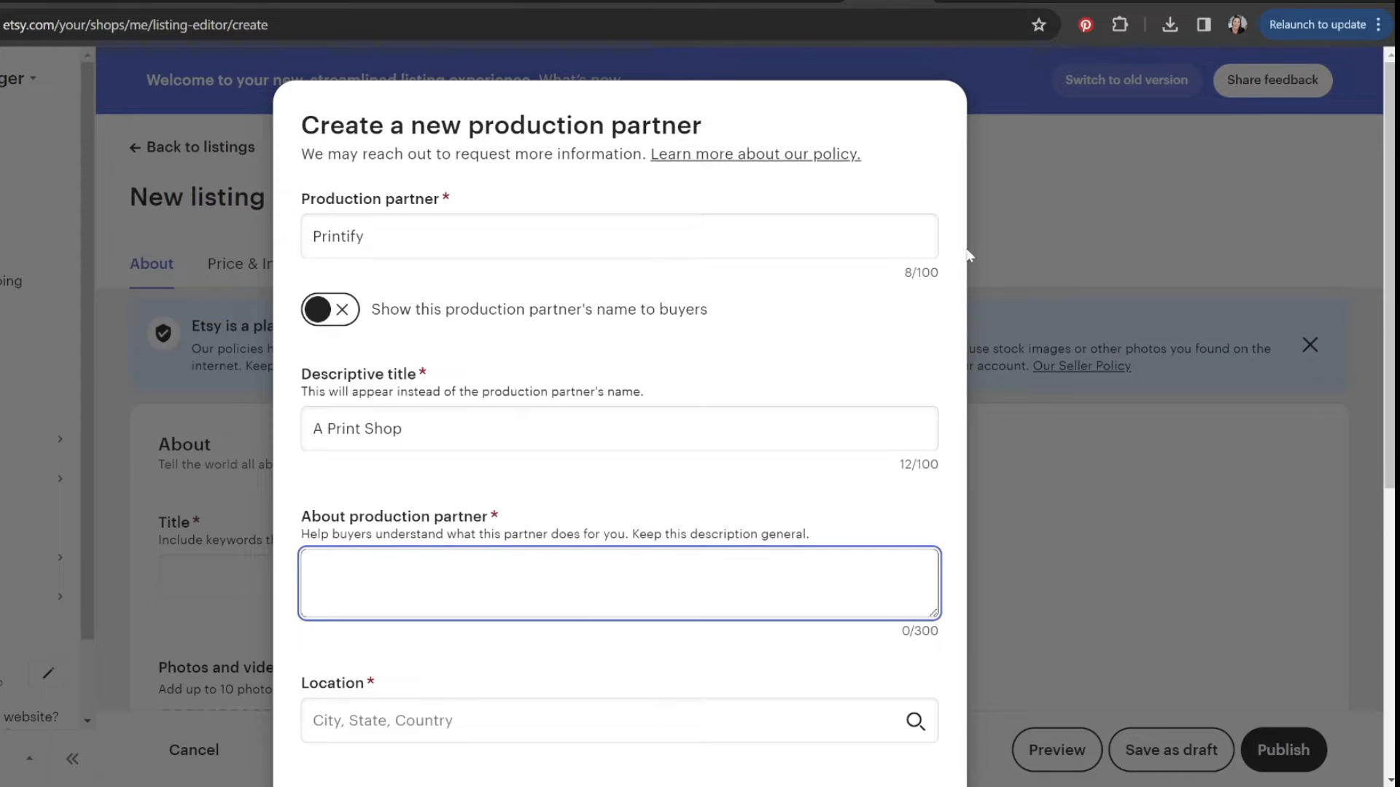
click(1039, 6)
drag(952, 358, 801, 358)
key(ctrl+c)
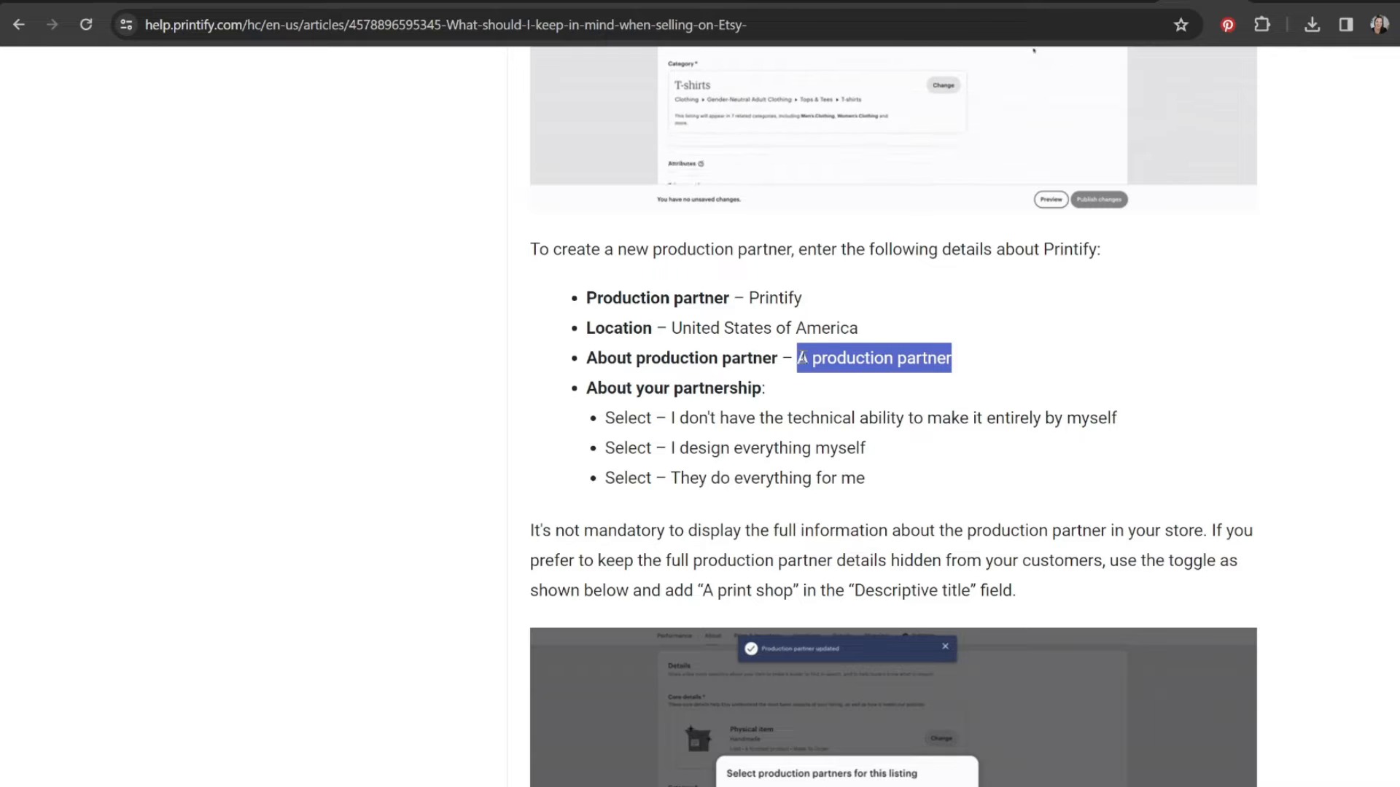
key(ctrl+shift+Tab)
key(ctrl+v)
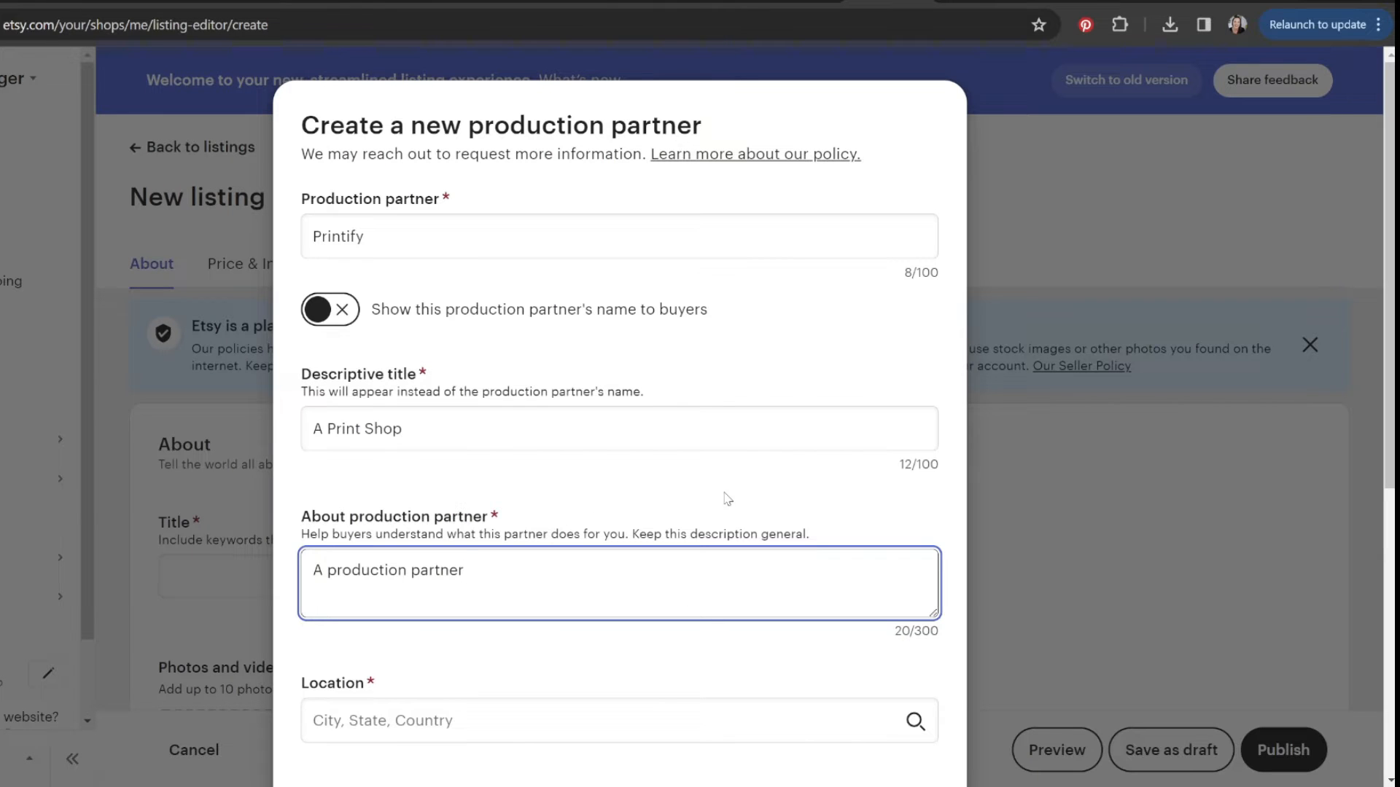
click(728, 499)
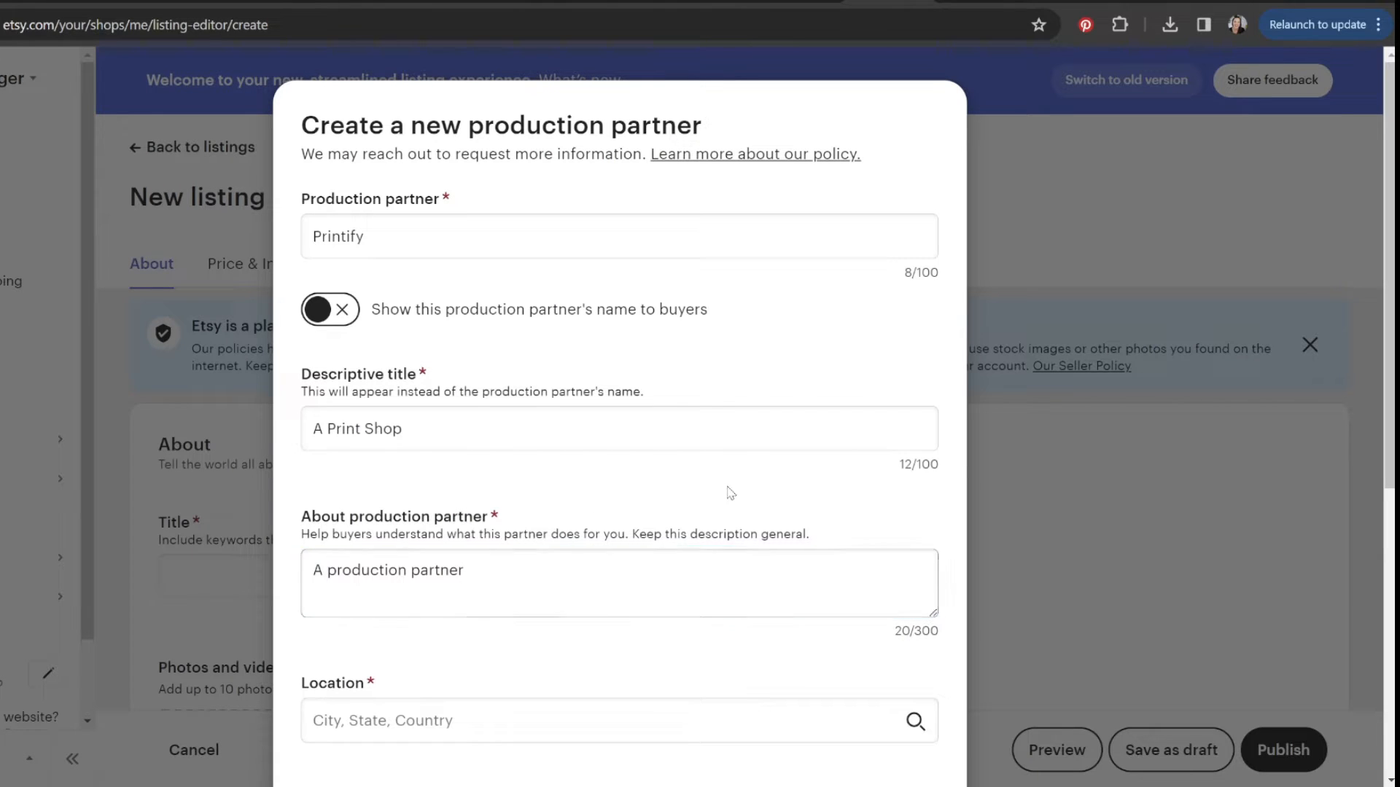
Set the production partner's location to United States Of America, copying it from the Printify help article.
scroll(729, 496, down, 4)
key(ctrl+Tab)
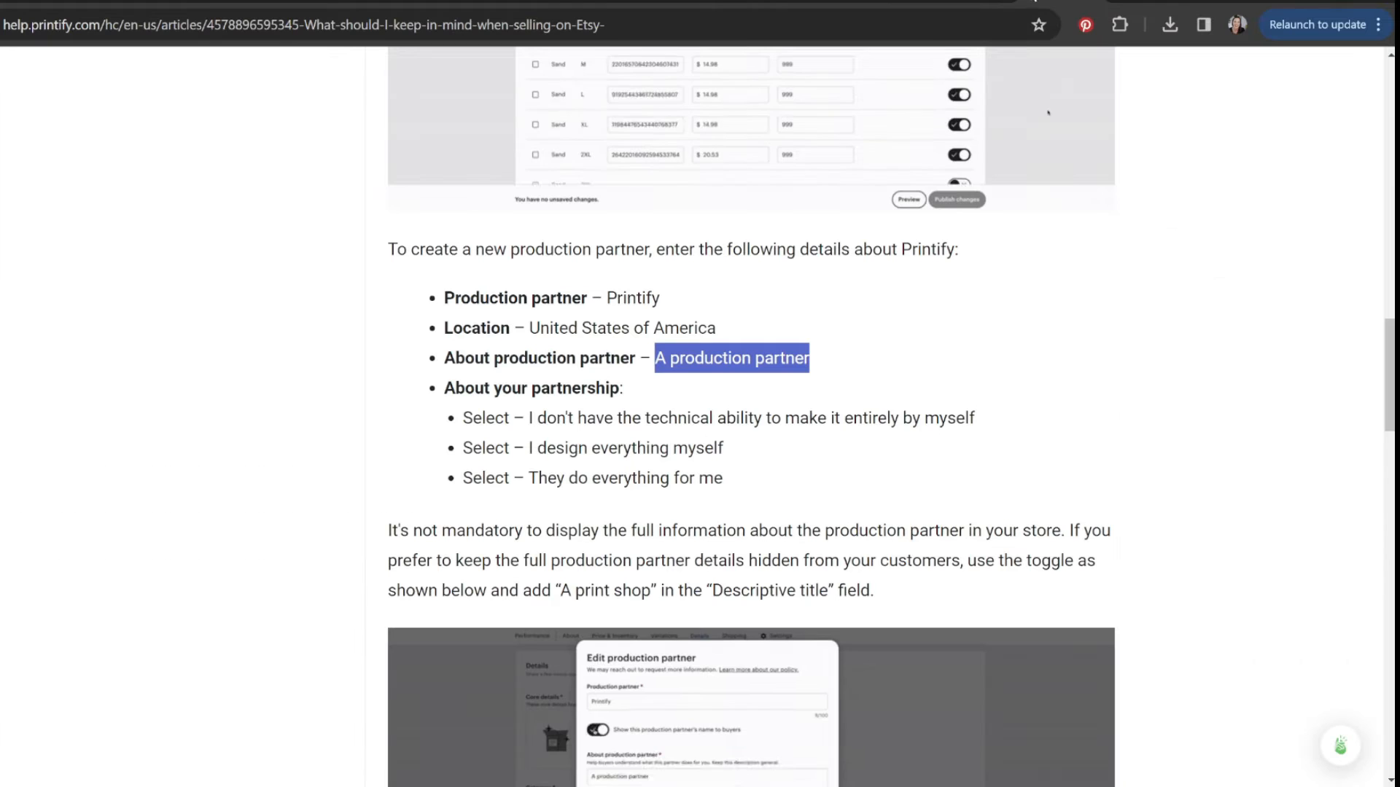
scroll(966, 382, down, 1)
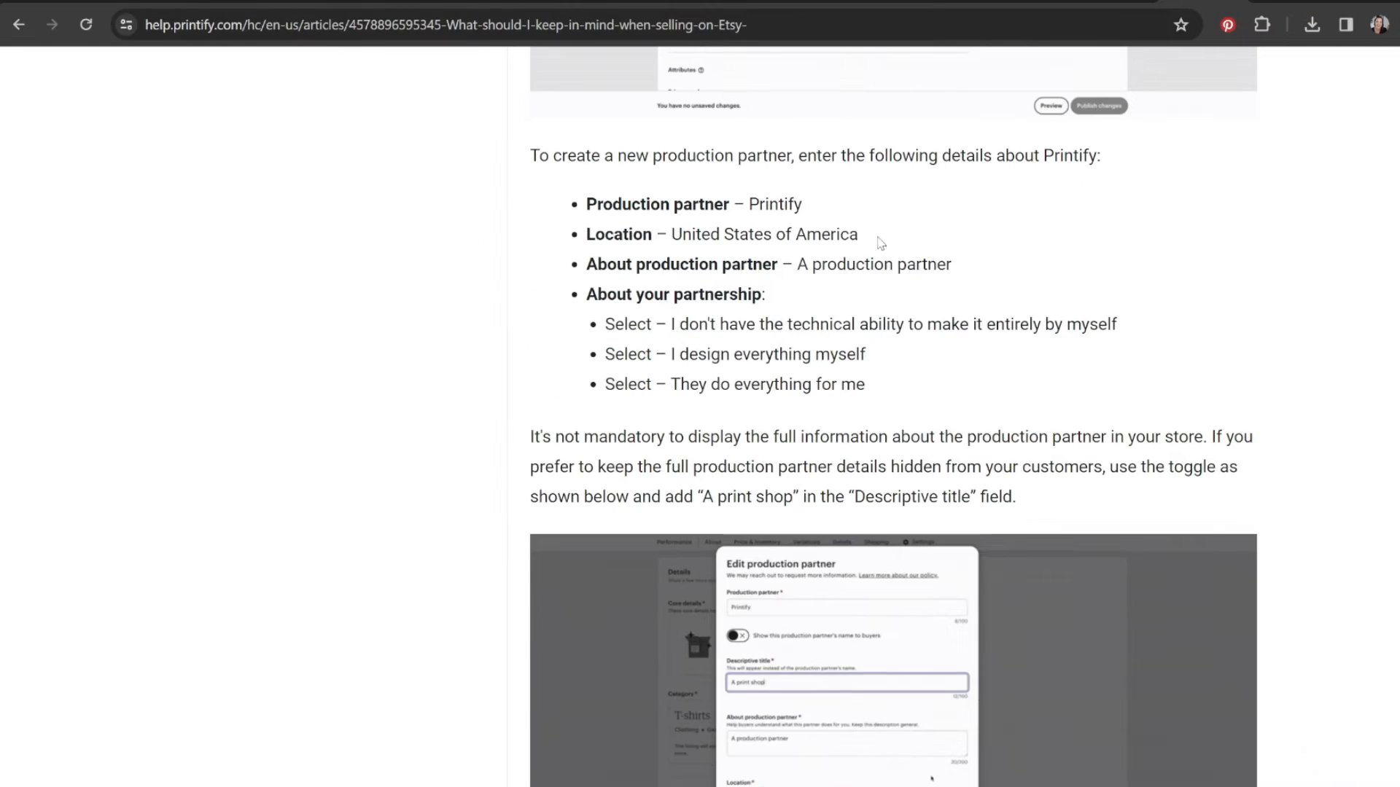
drag(718, 234, 530, 243)
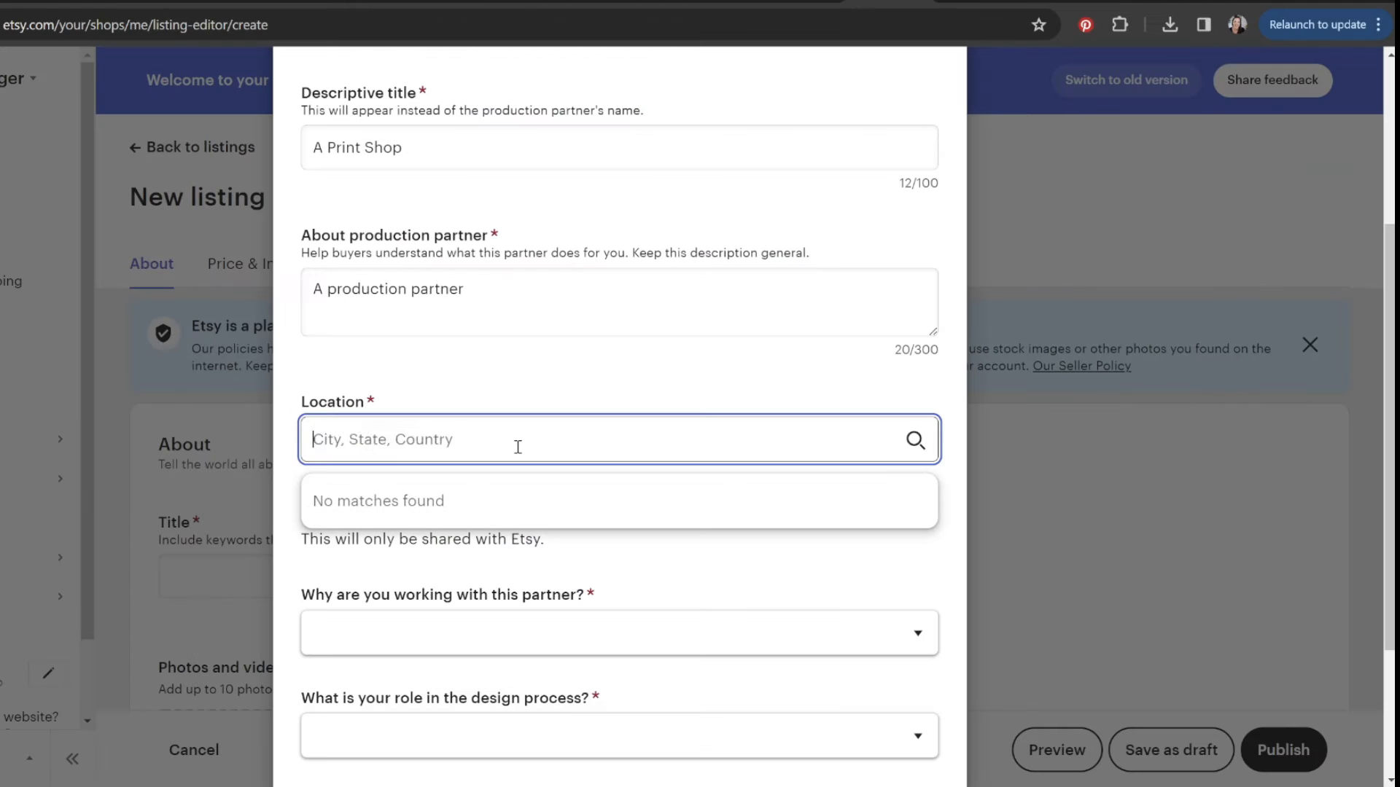
key(ctrl+v)
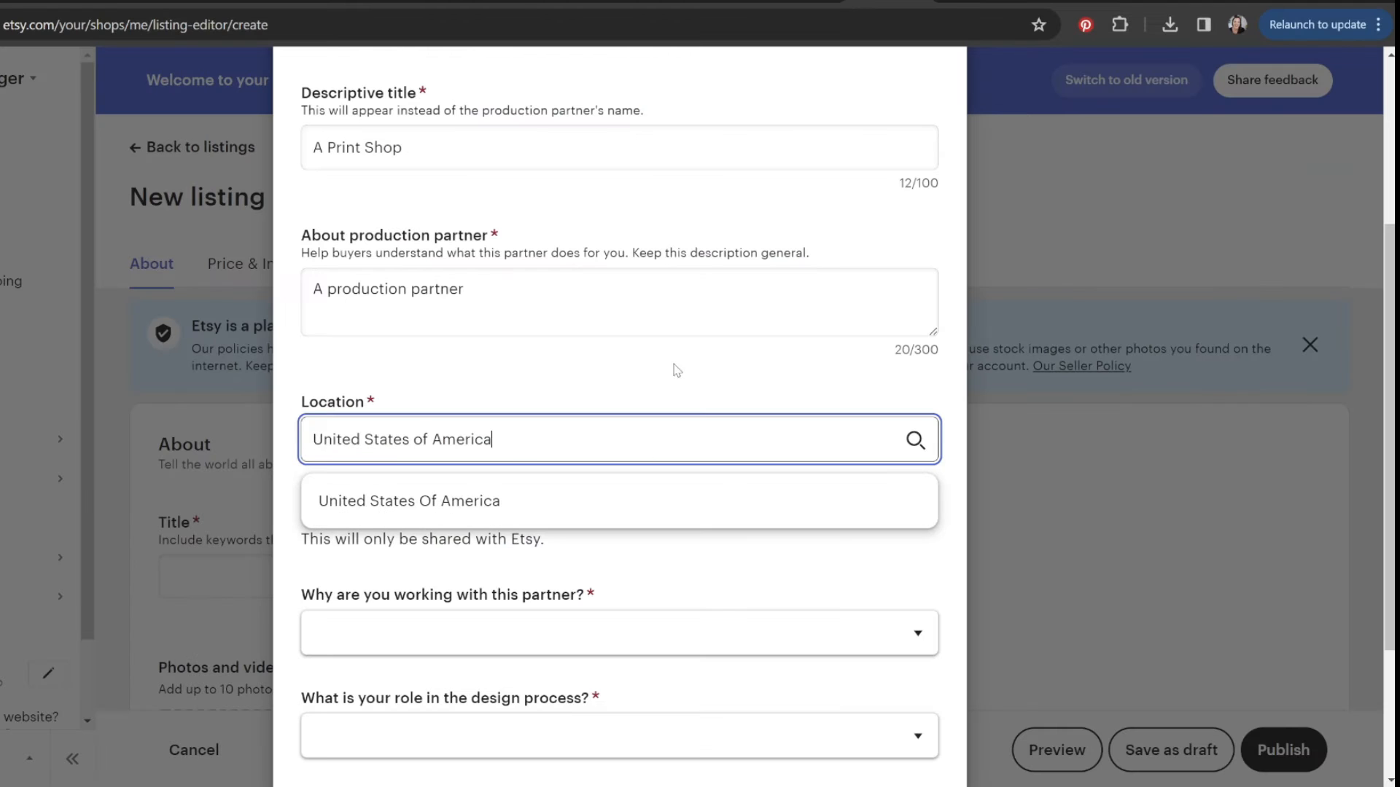
click(585, 500)
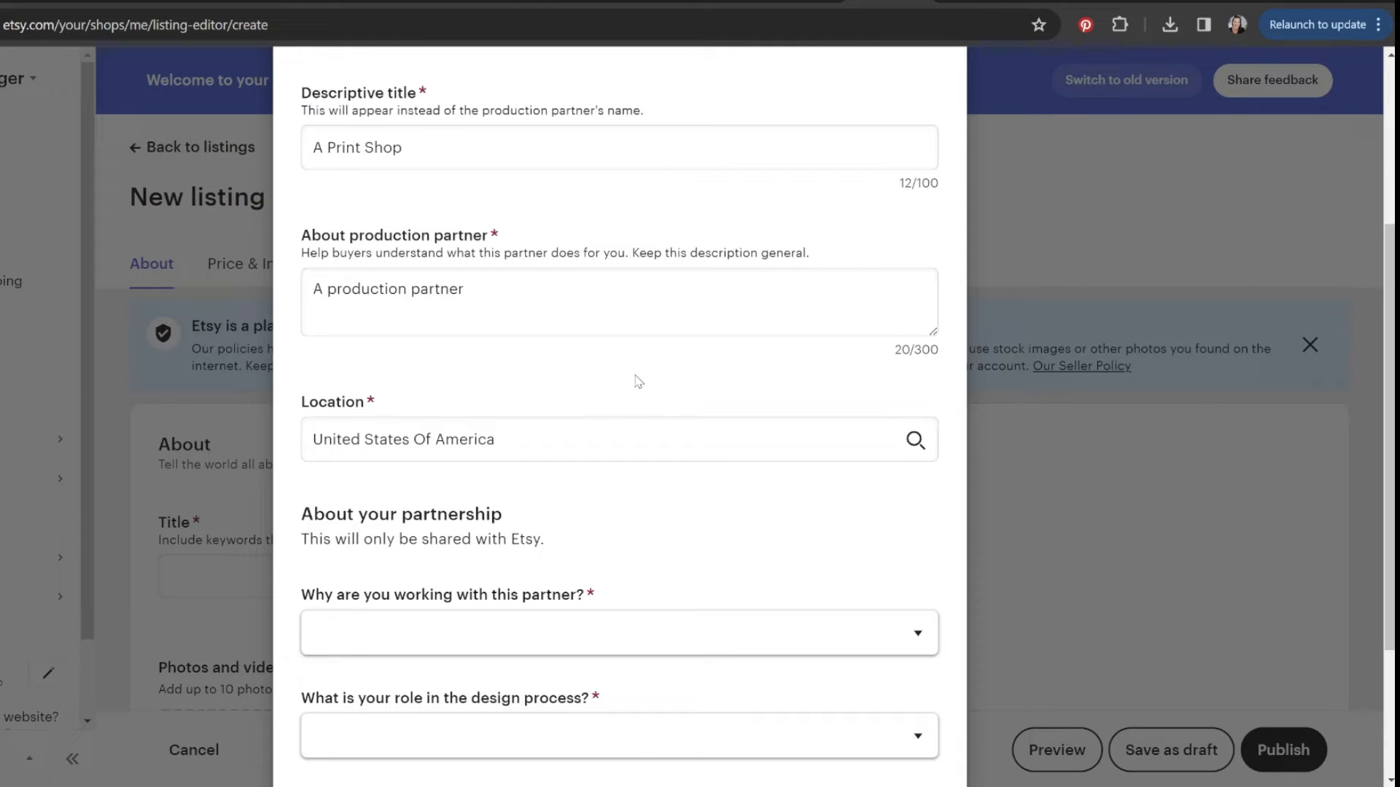
Give "I don't have the technical ability or equipment to make it entirely by myself" as the reason for working with this partner.
scroll(238, 292, down, 3)
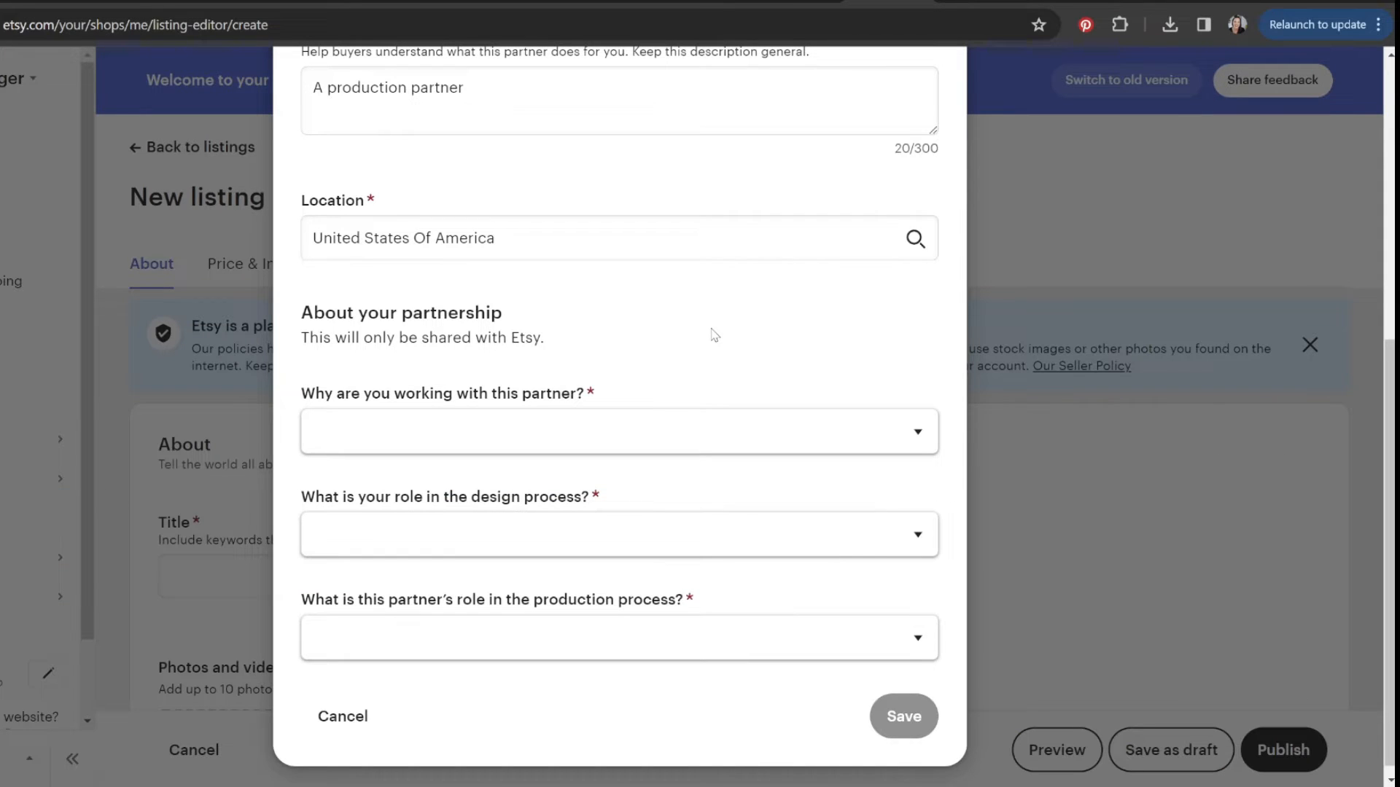
click(724, 424)
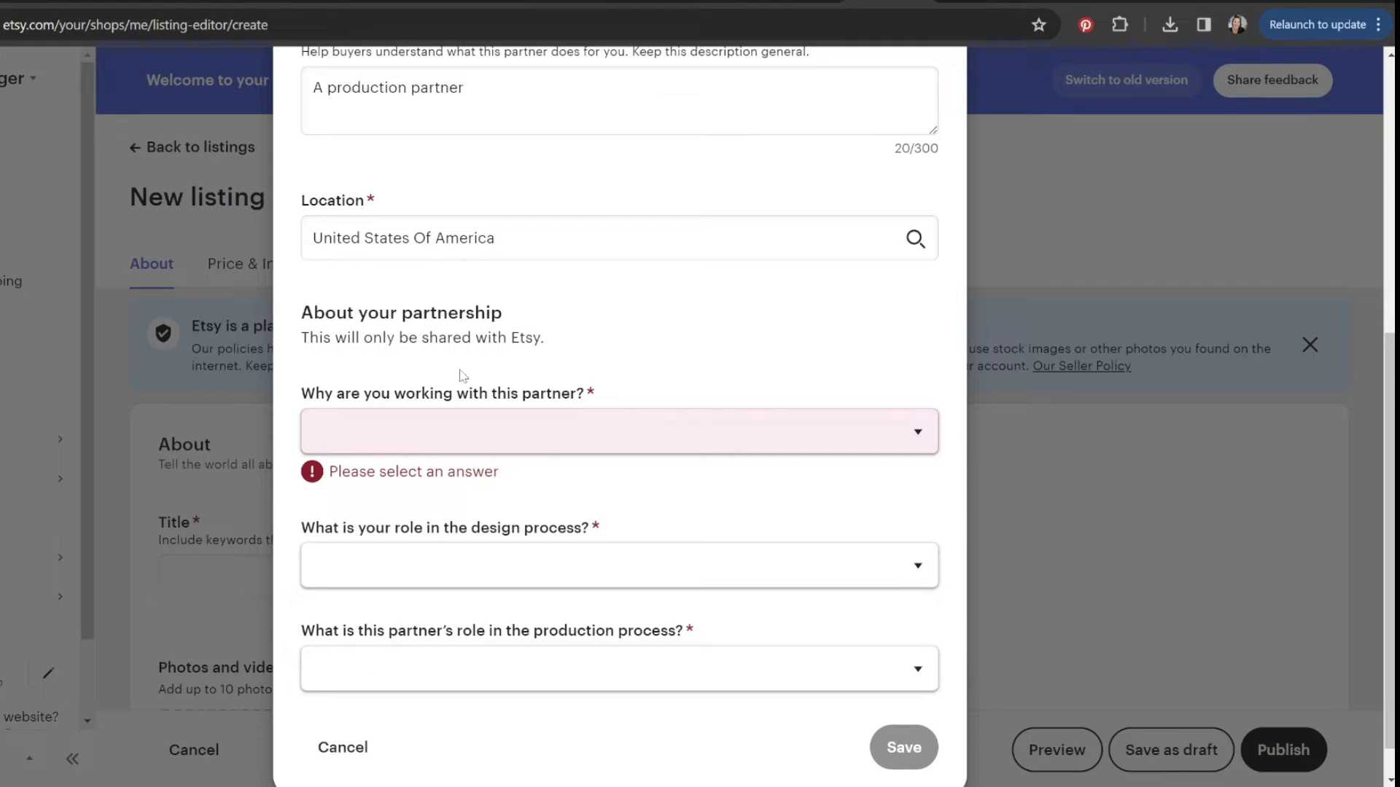
click(654, 429)
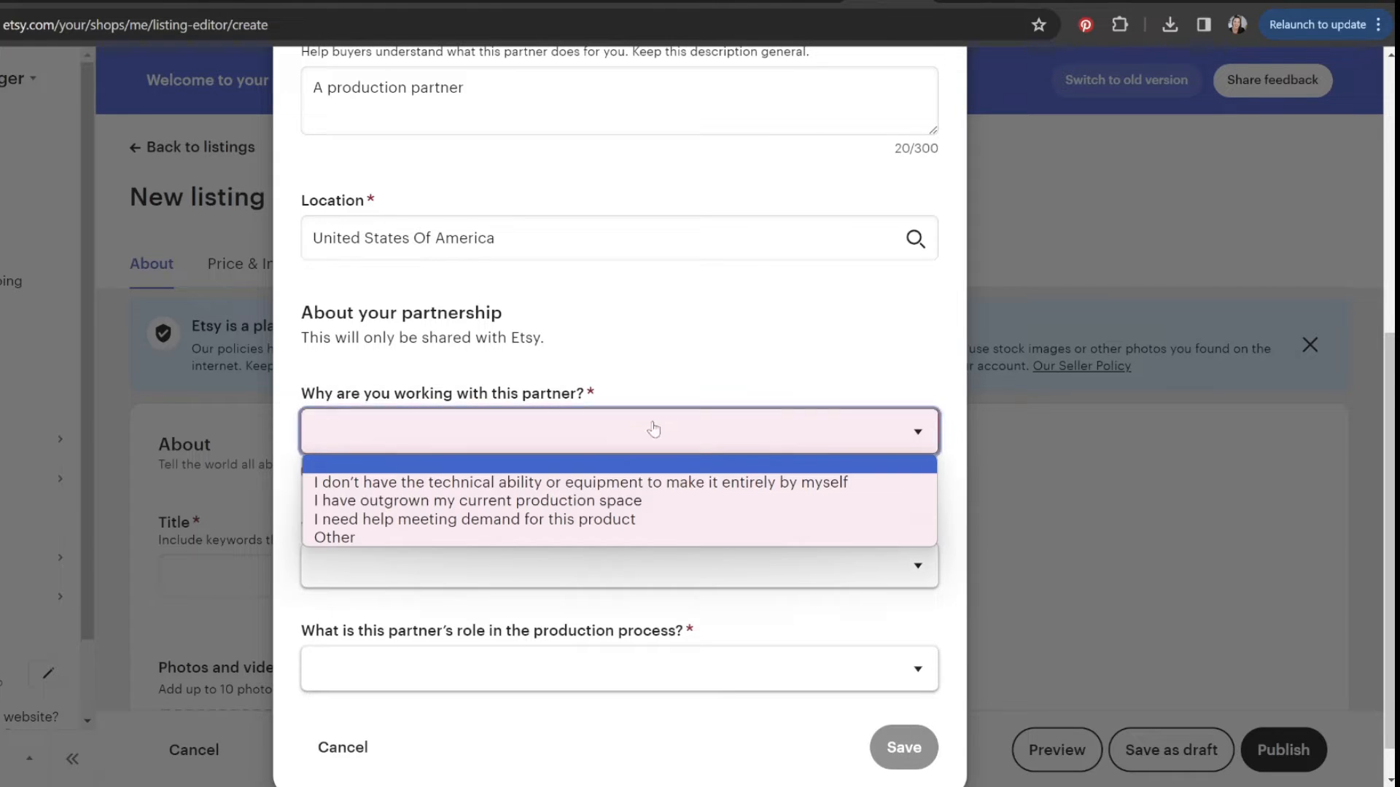
click(662, 488)
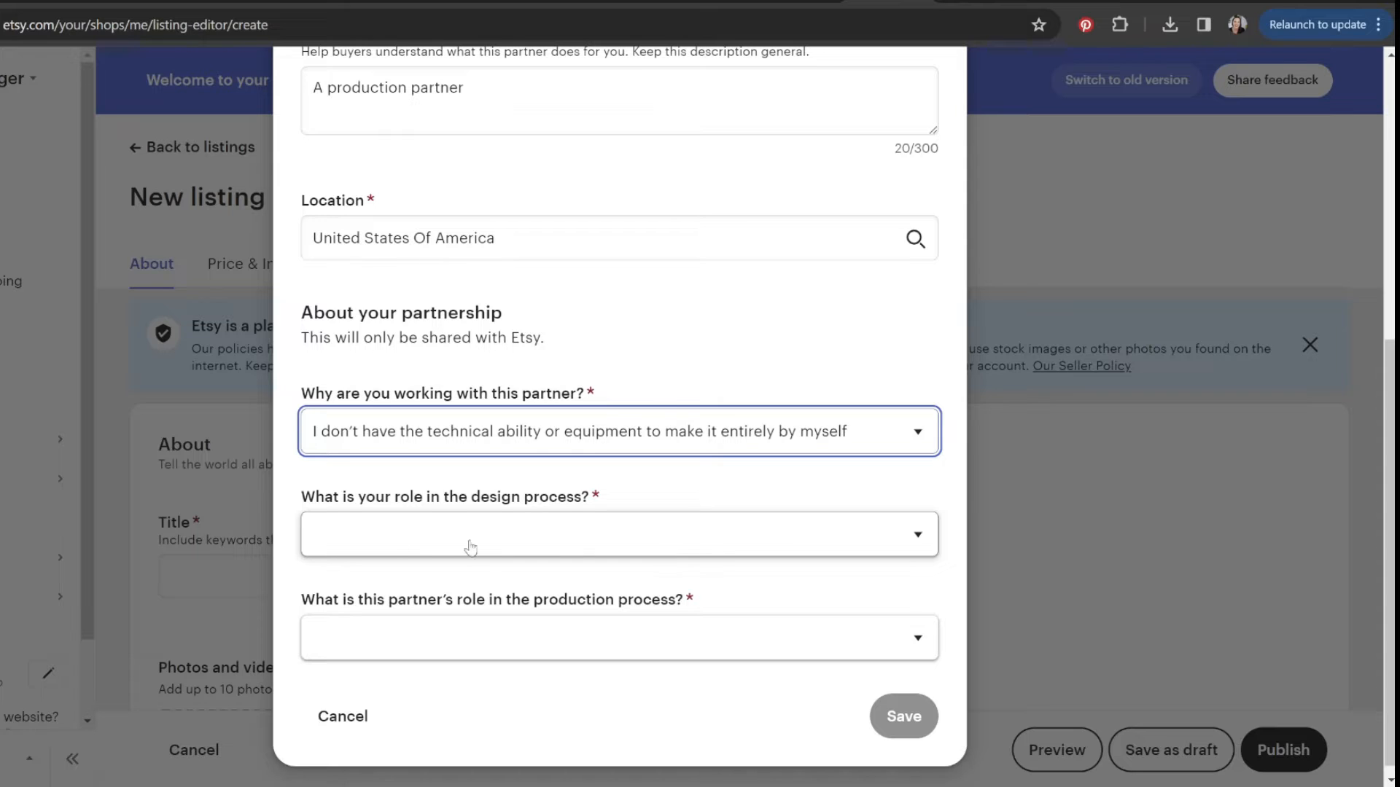
Set your role in the design process to "I design everything myself".
click(625, 535)
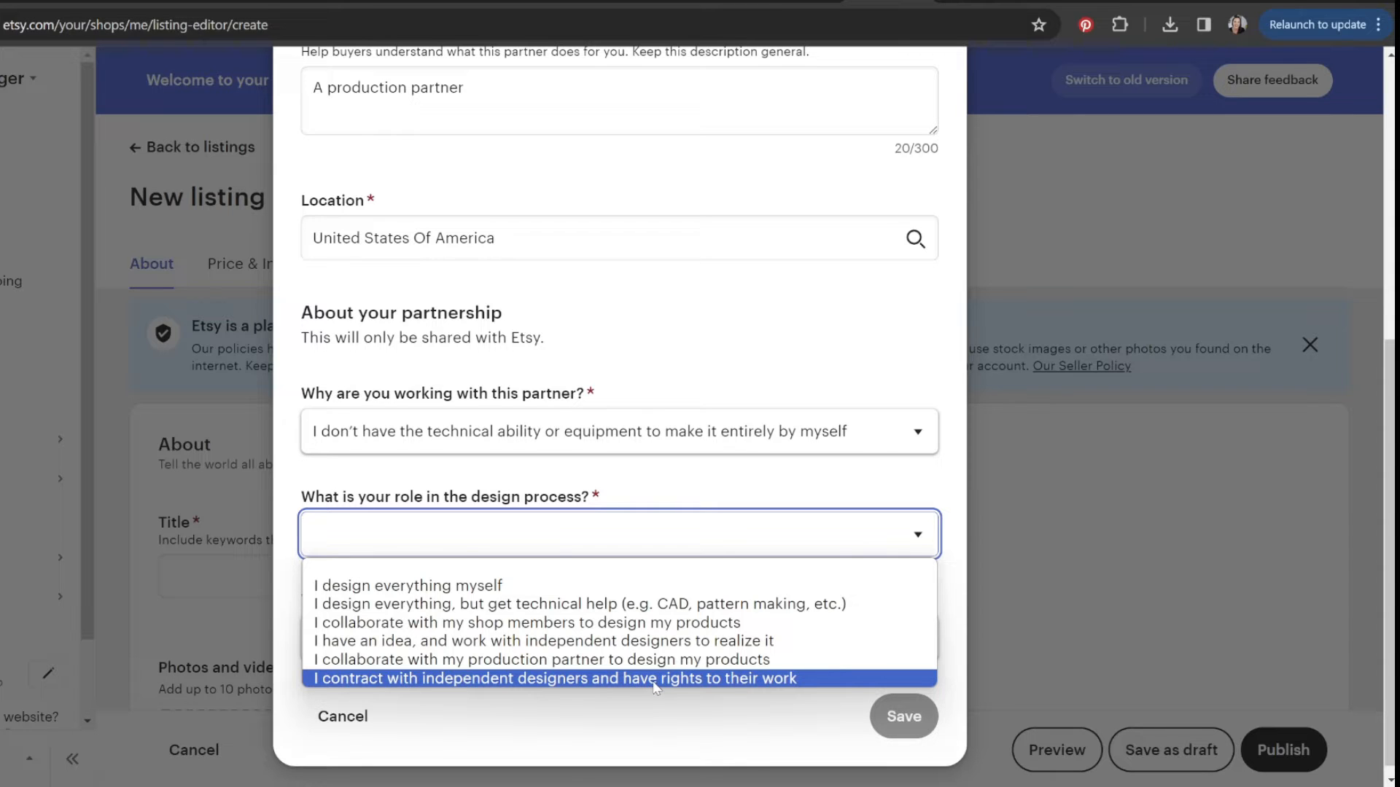
click(590, 595)
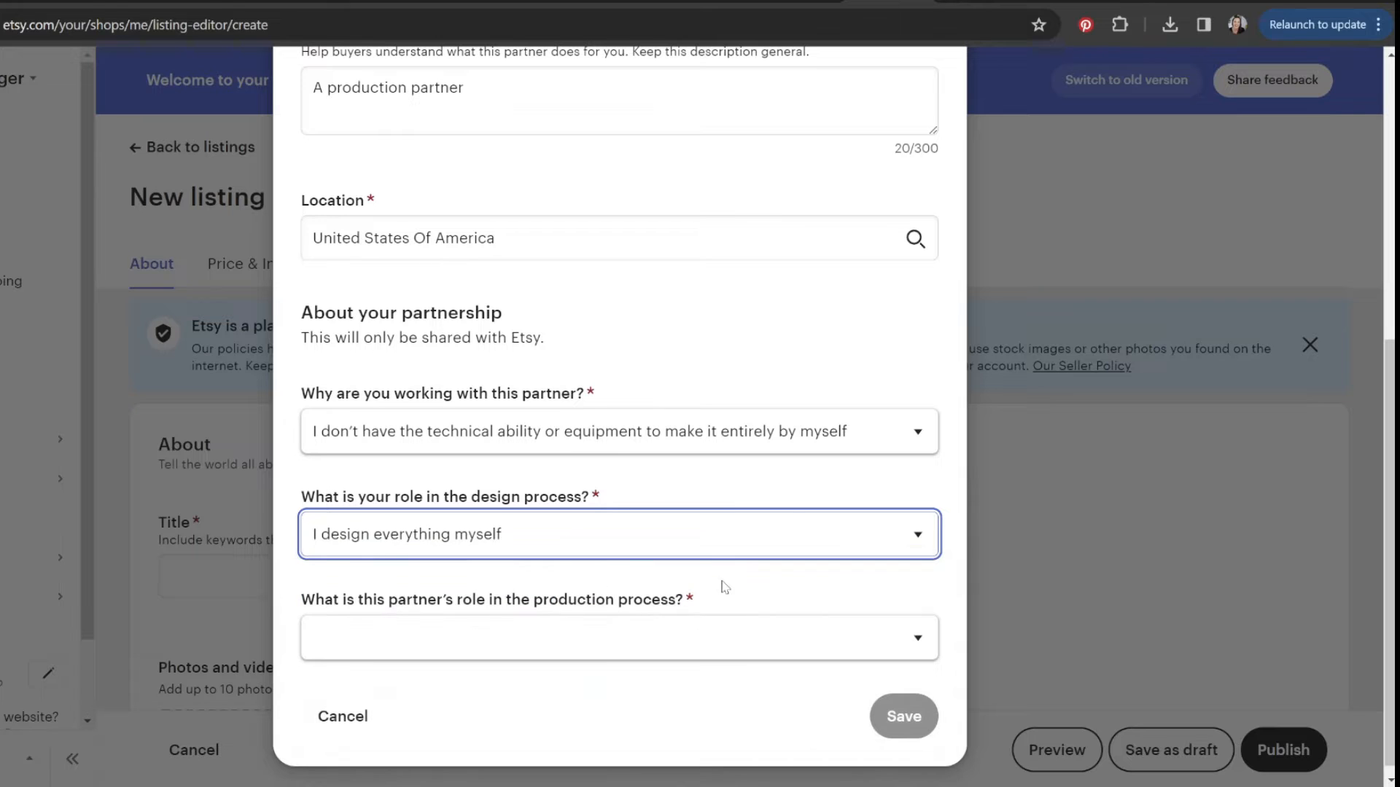
click(715, 554)
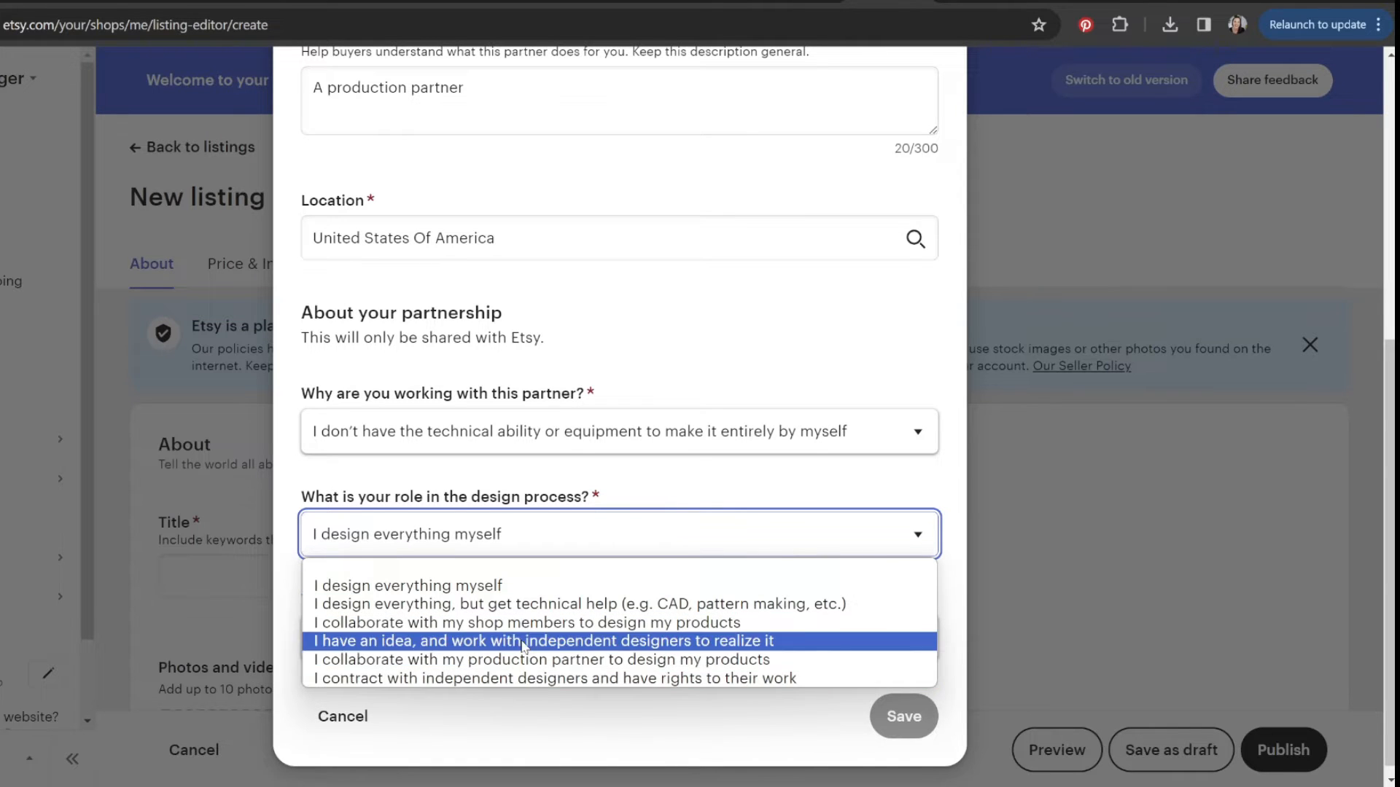
click(522, 589)
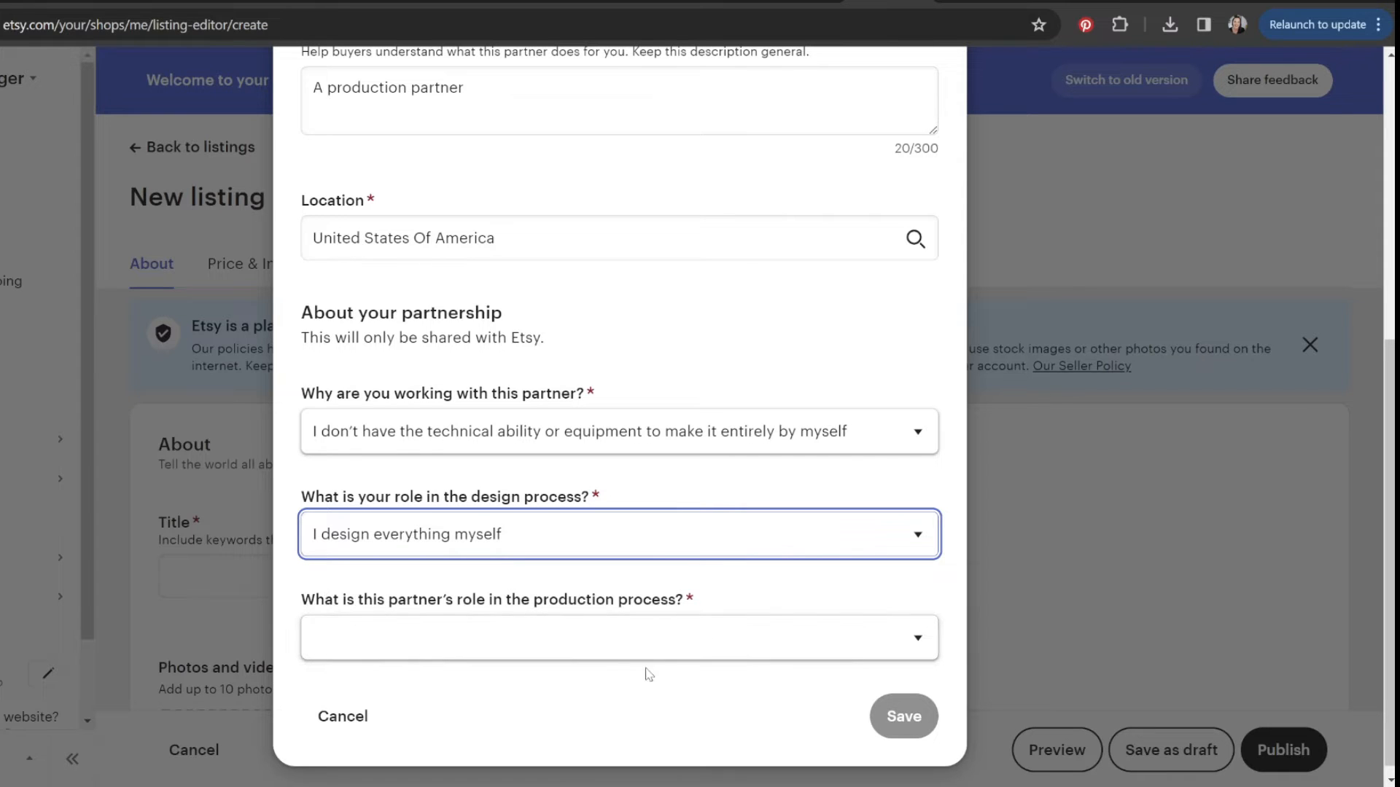
Set the partner's role in the production process to "They do everything for me" and save the production partner.
click(605, 651)
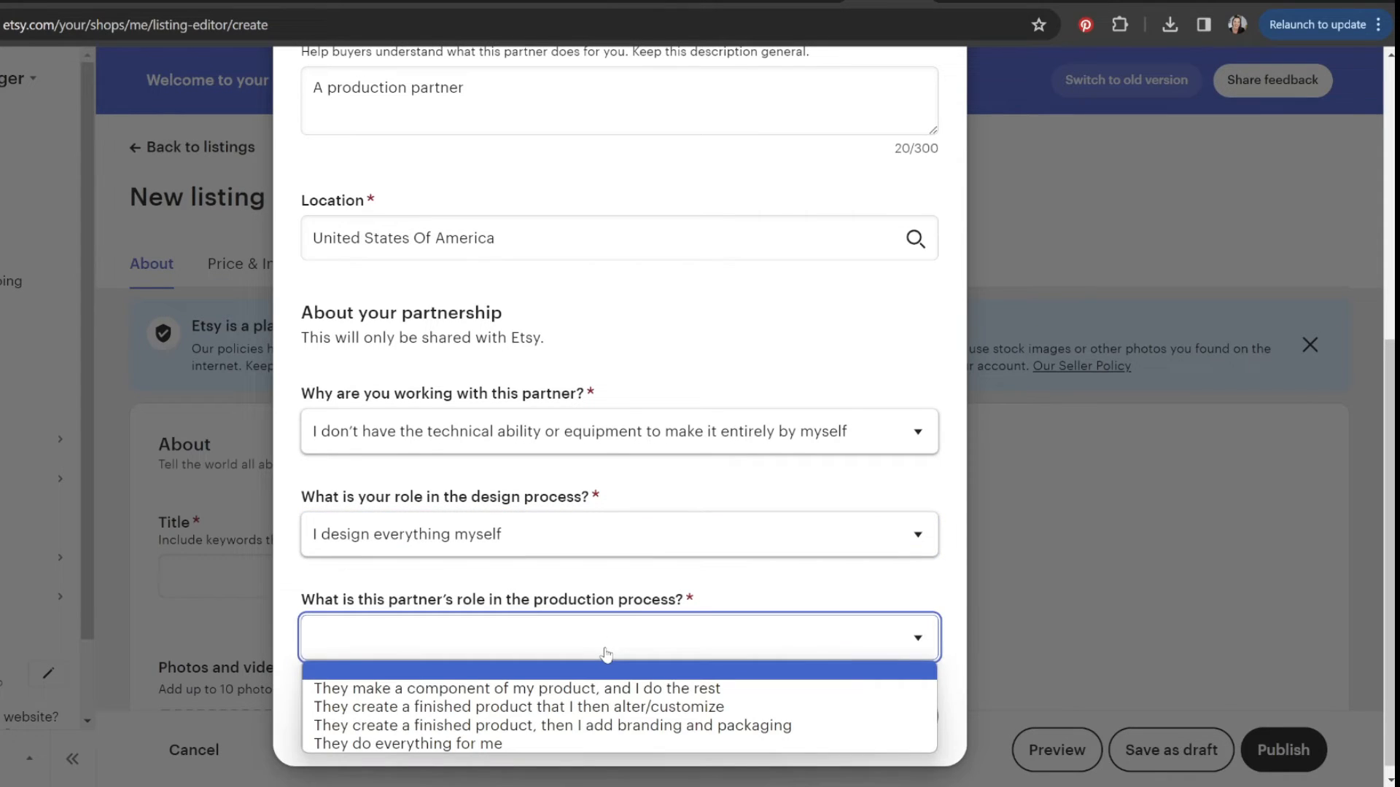
click(449, 745)
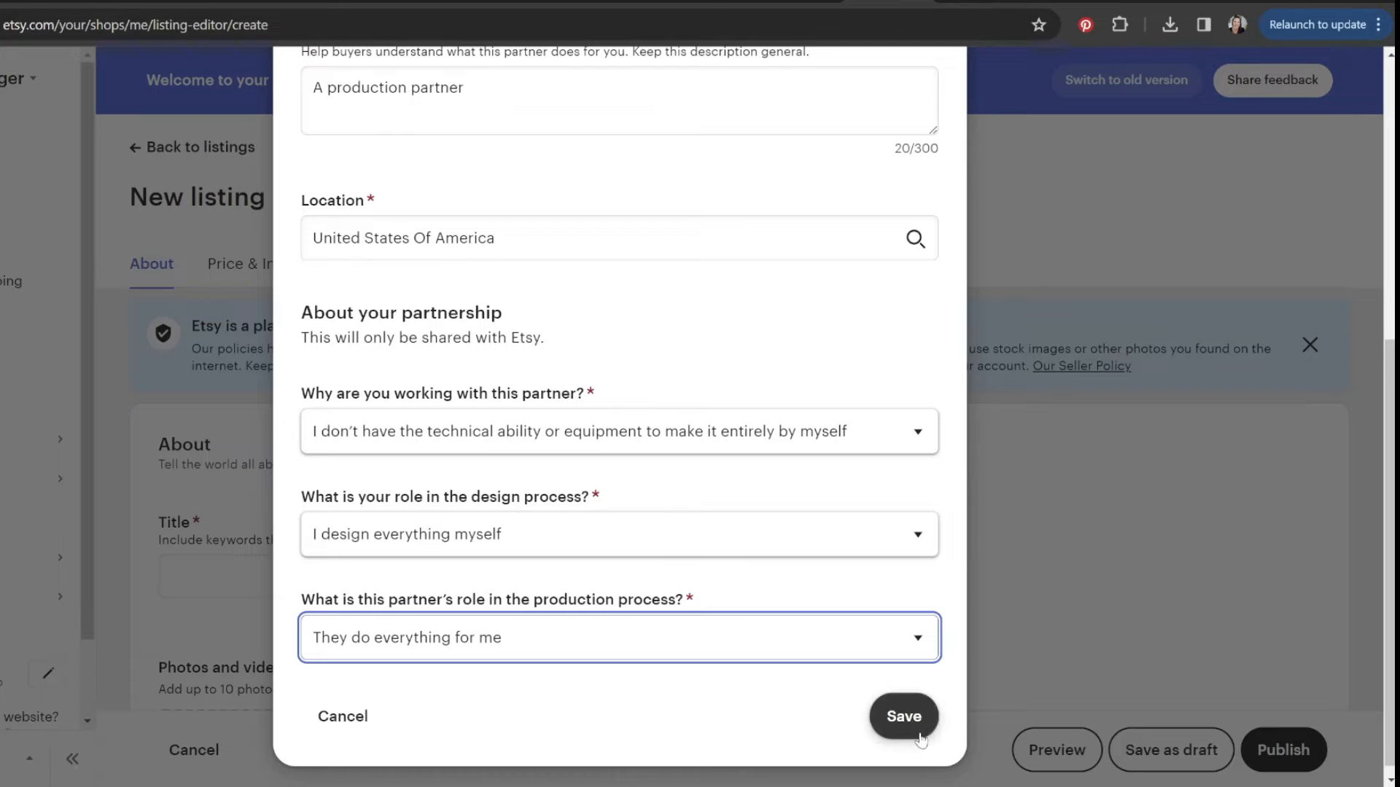
click(901, 716)
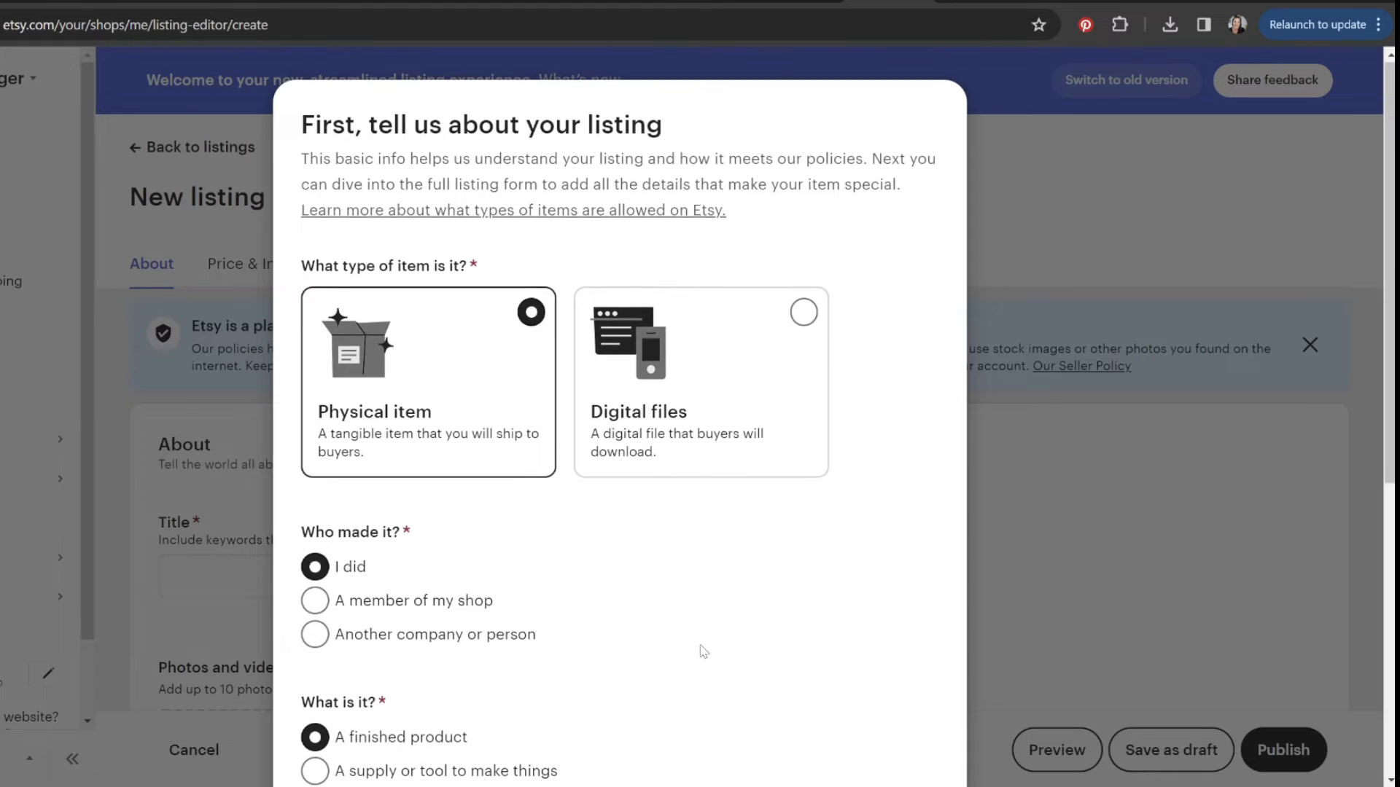
Check how the Printify partner appears on the listing and continue to the full listing form.
scroll(700, 660, down, 7)
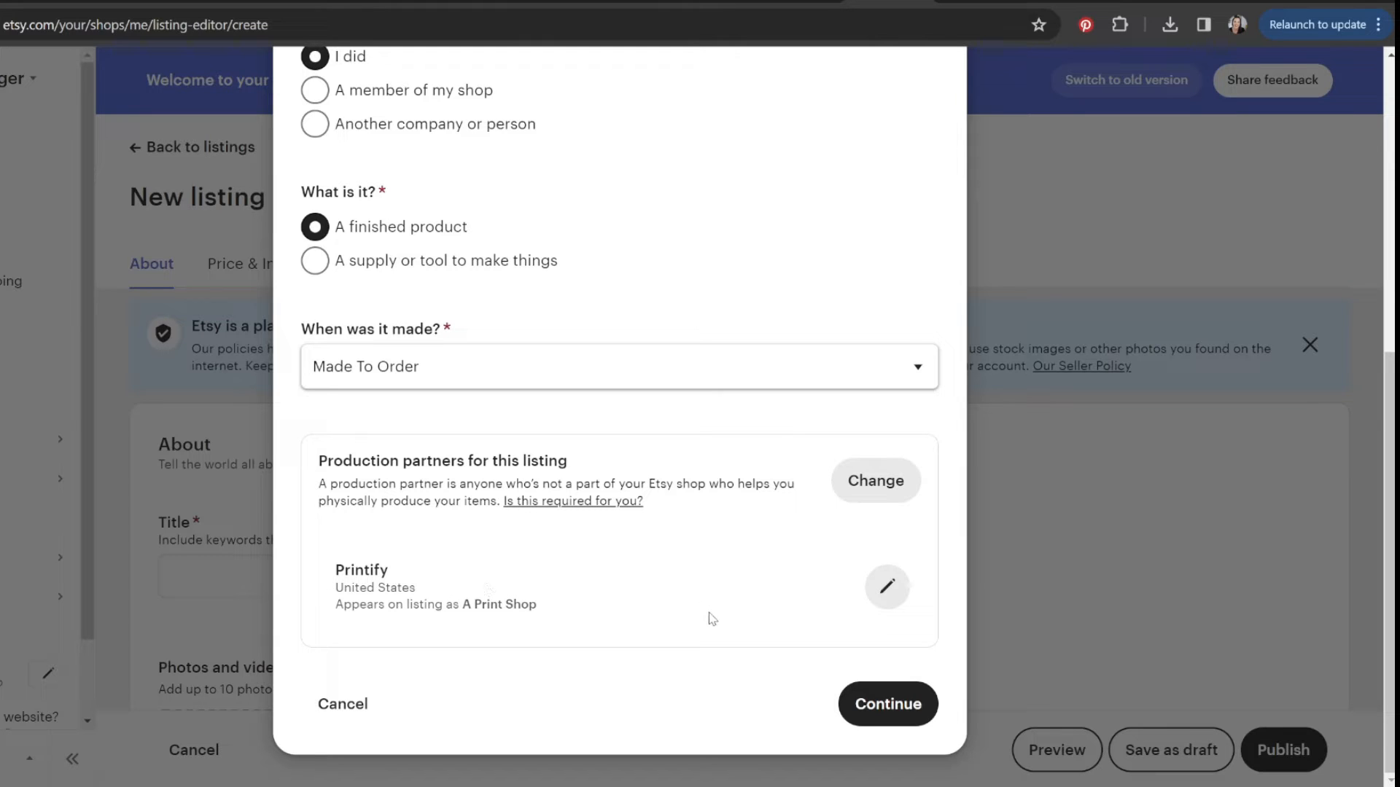
drag(344, 612, 543, 620)
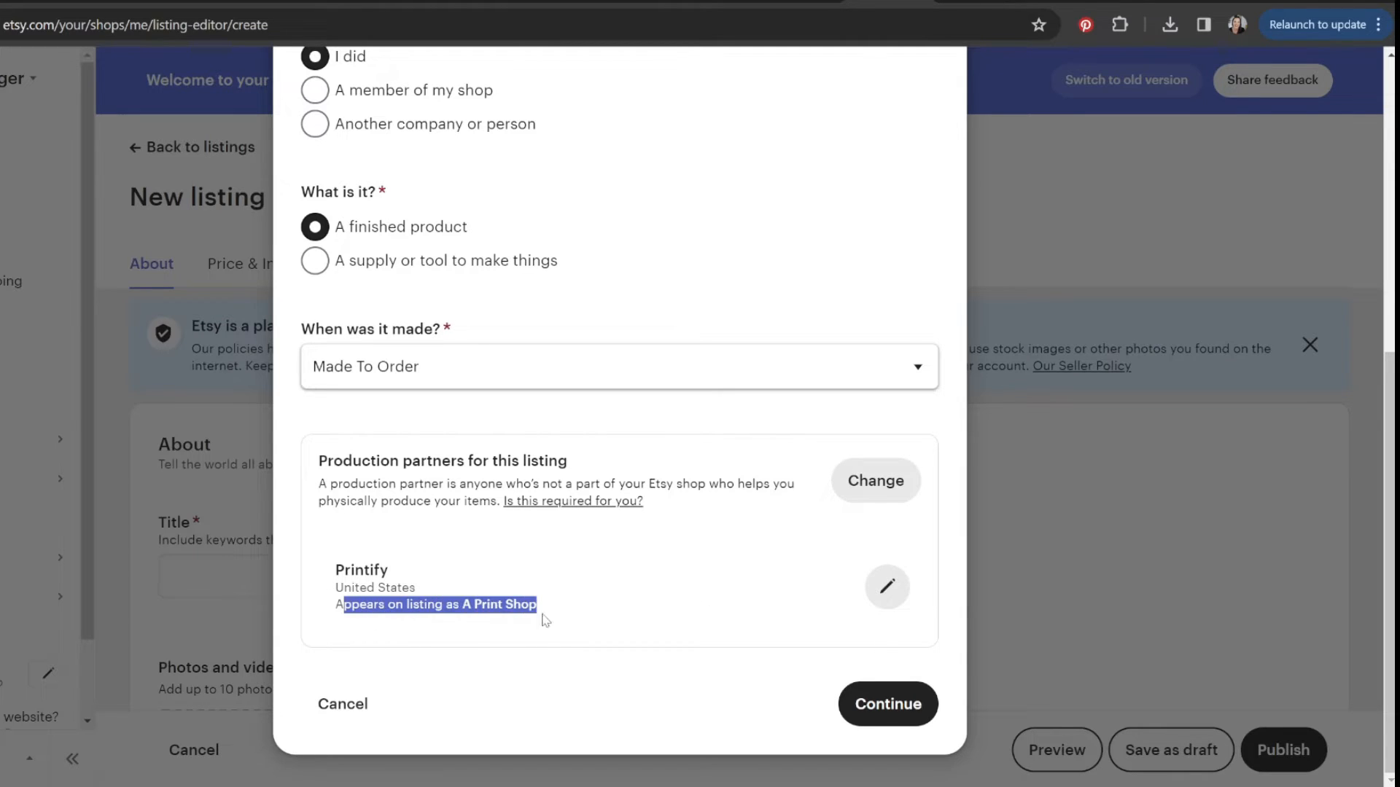
click(631, 611)
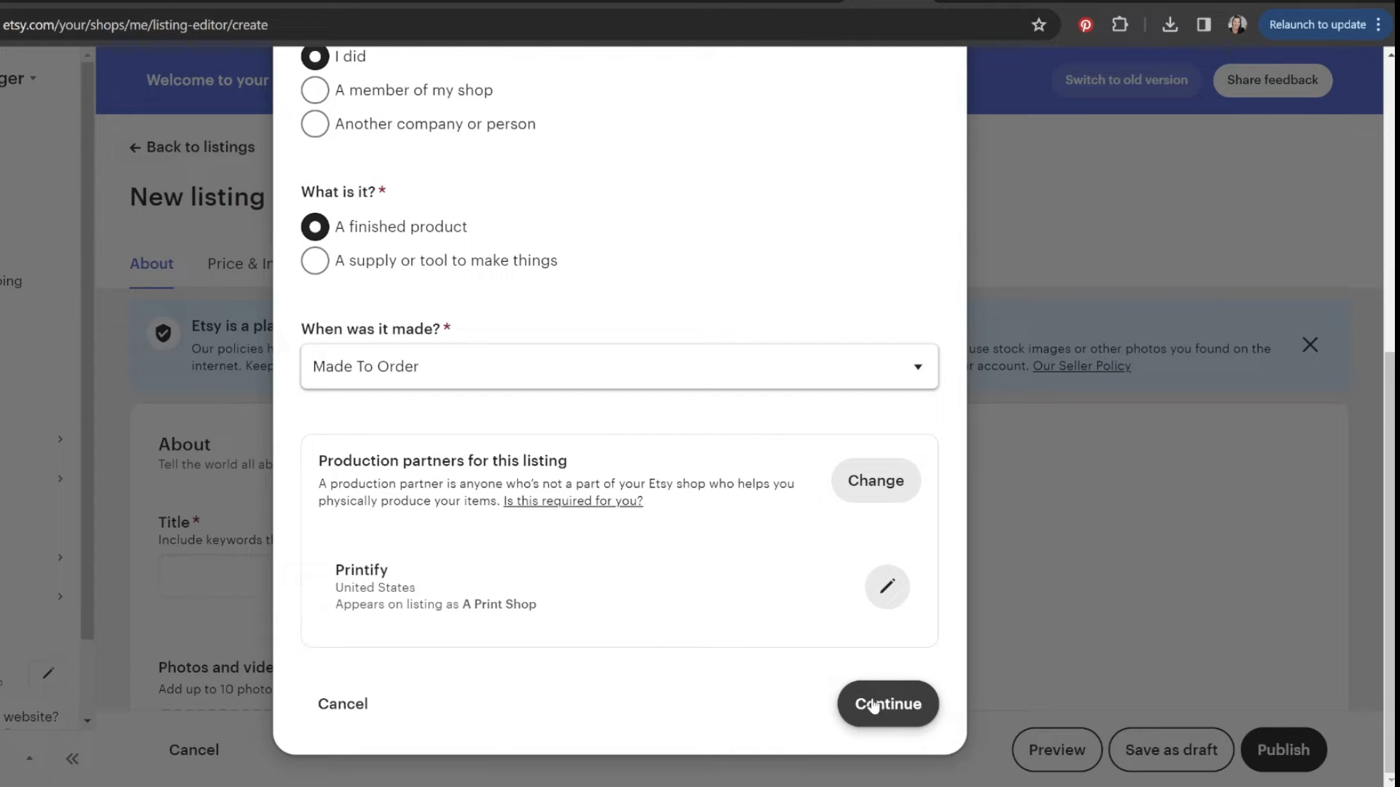
click(873, 706)
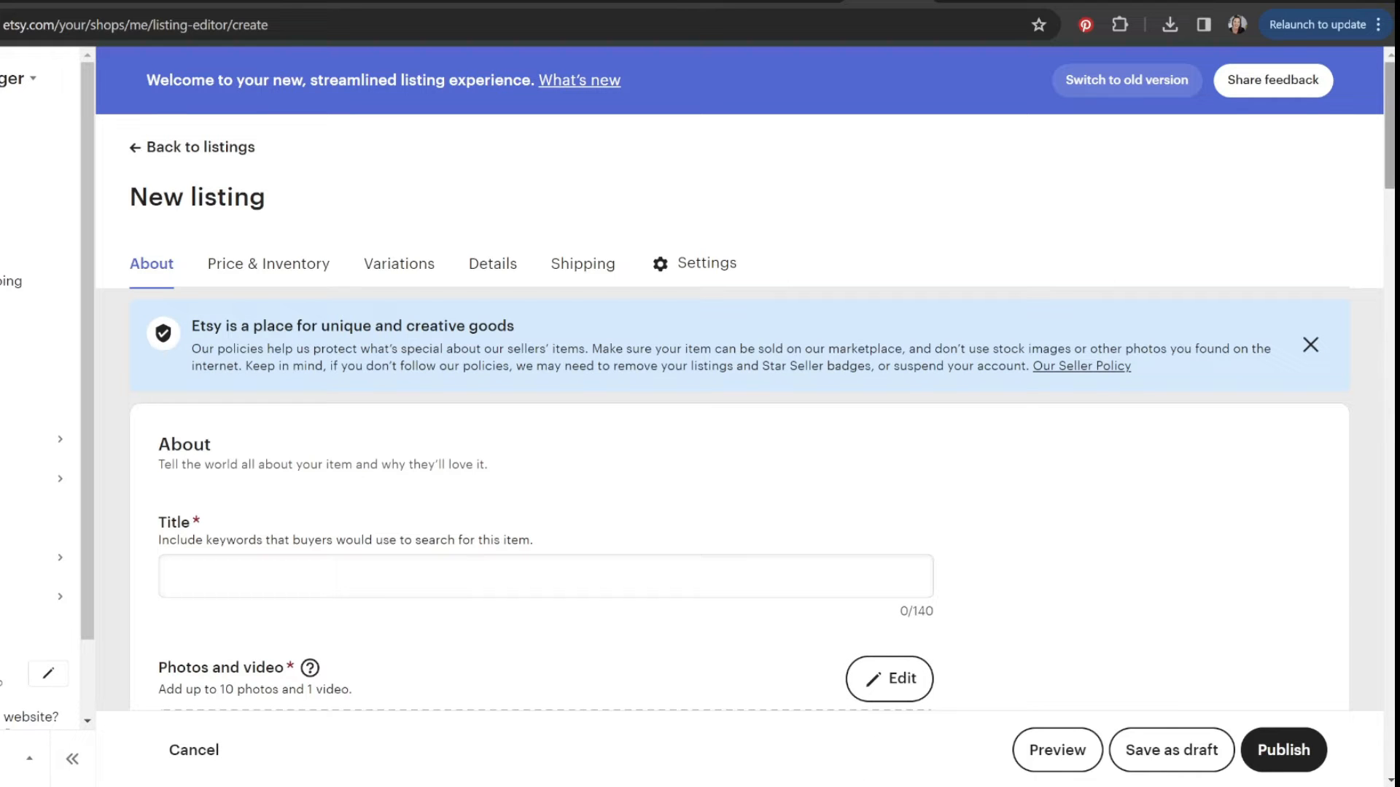
Enter "Great product title with our SEO" as the listing's title.
drag(1389, 80, 1389, 143)
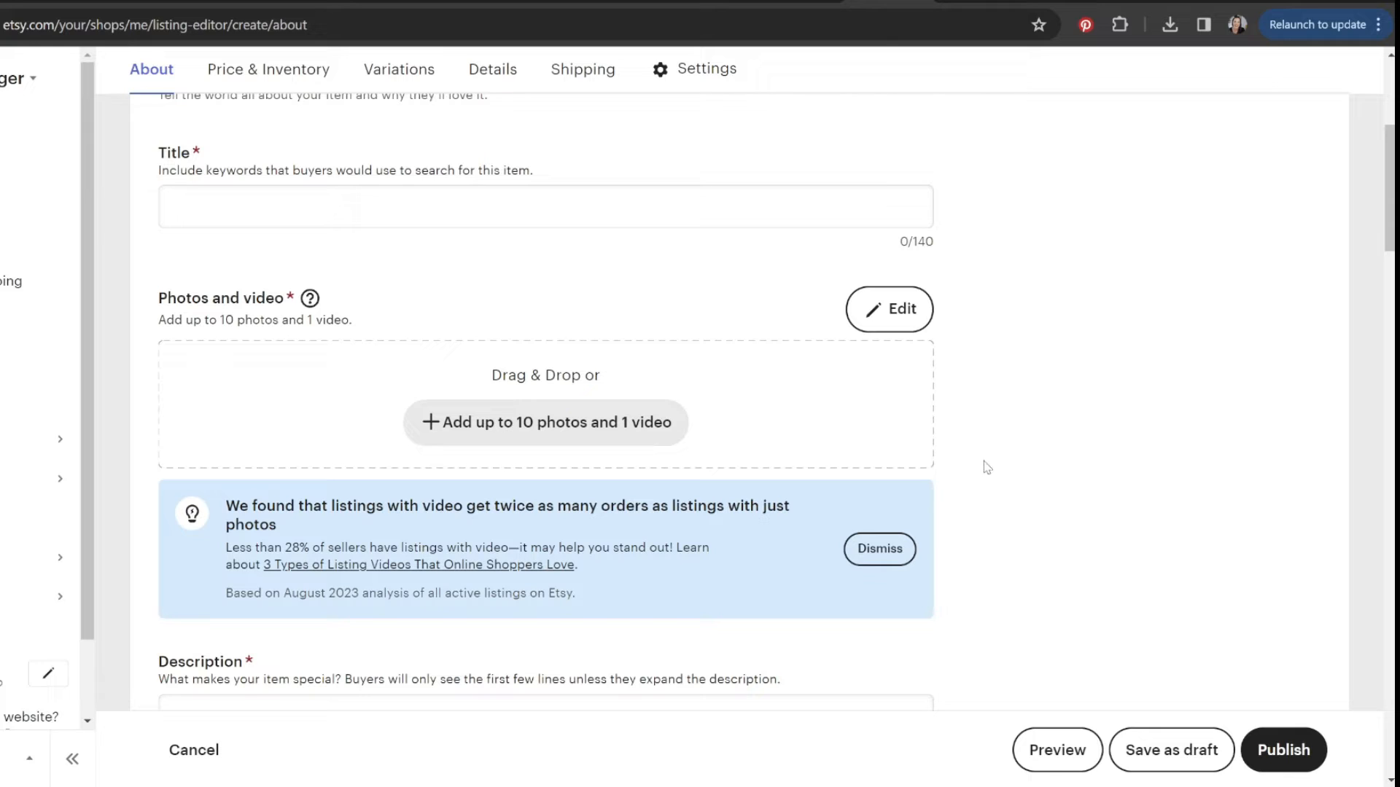
click(524, 211)
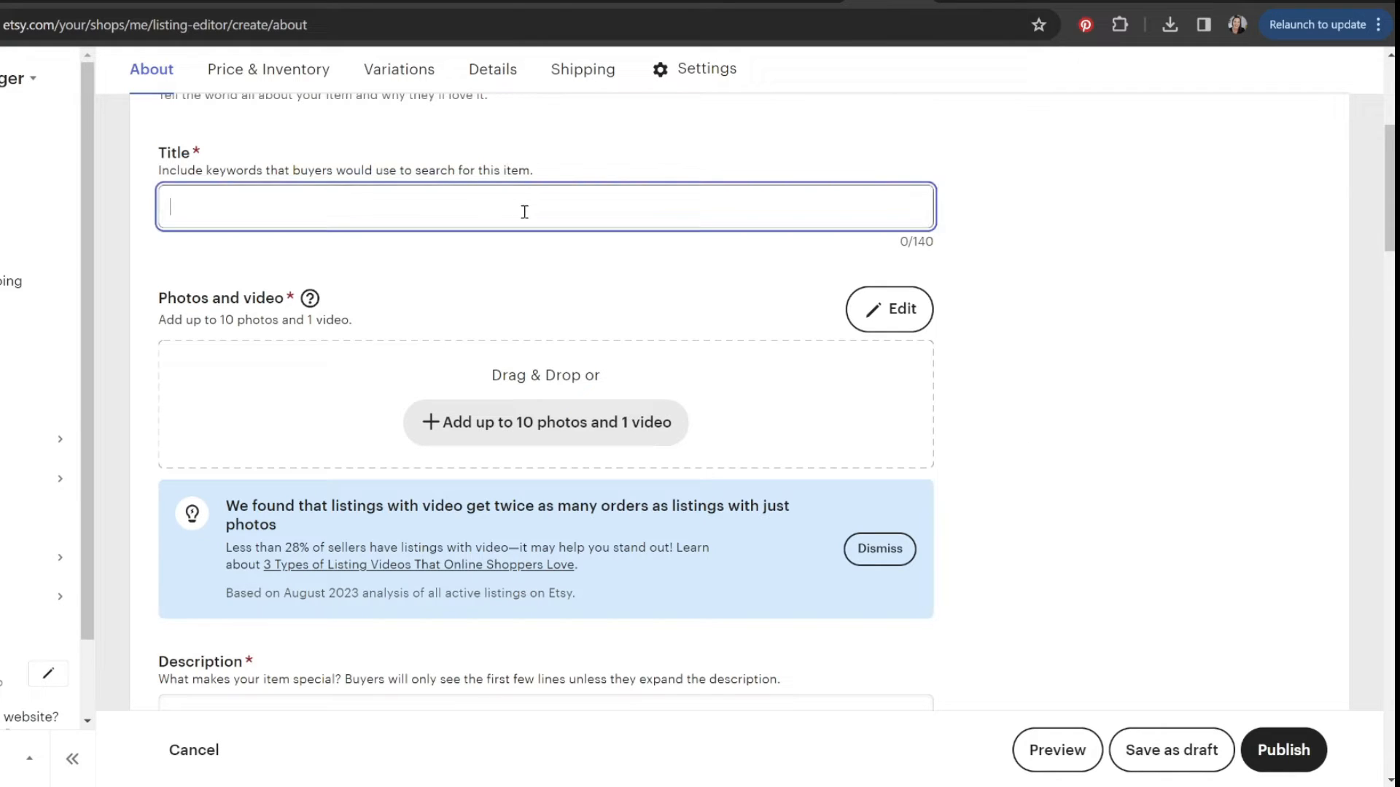
text(Great product title w)
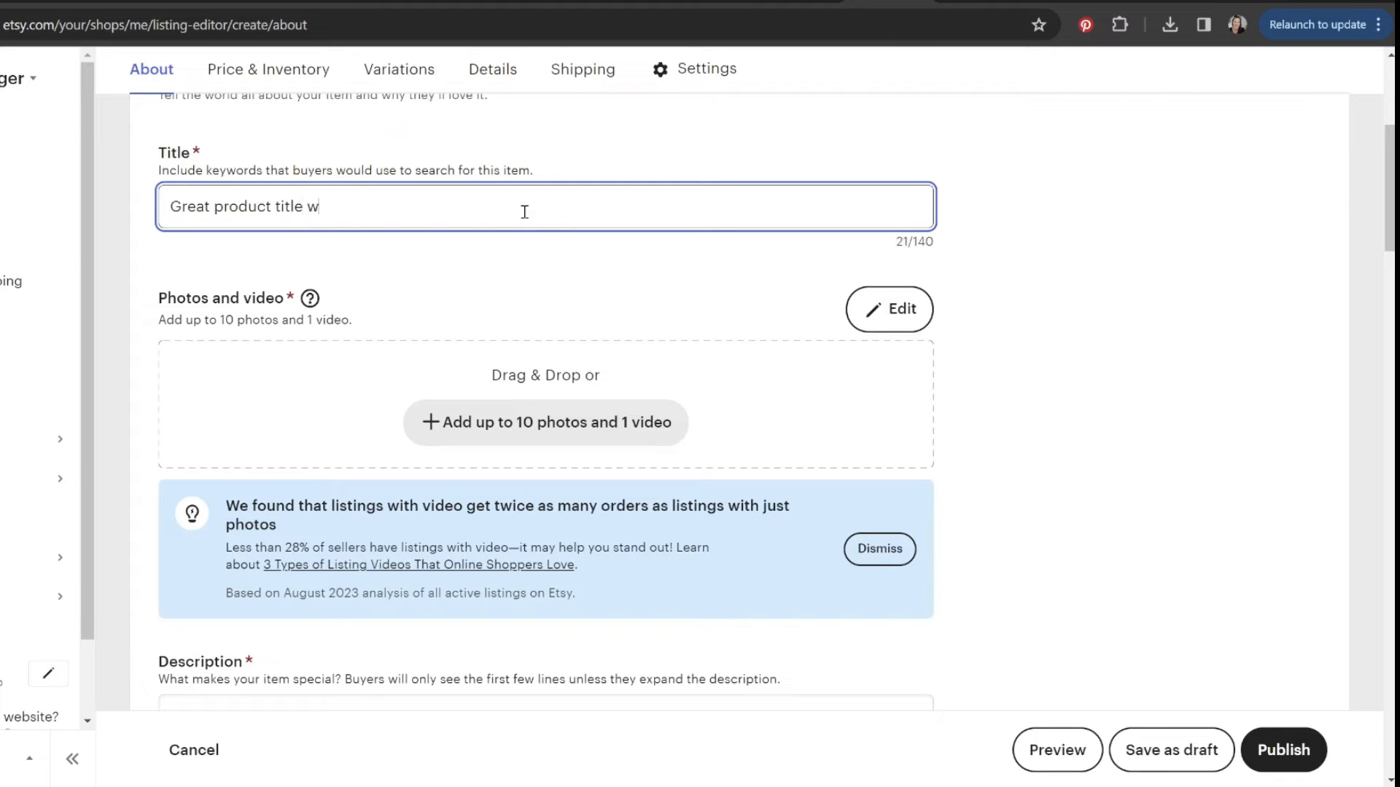
text(ith our SEO)
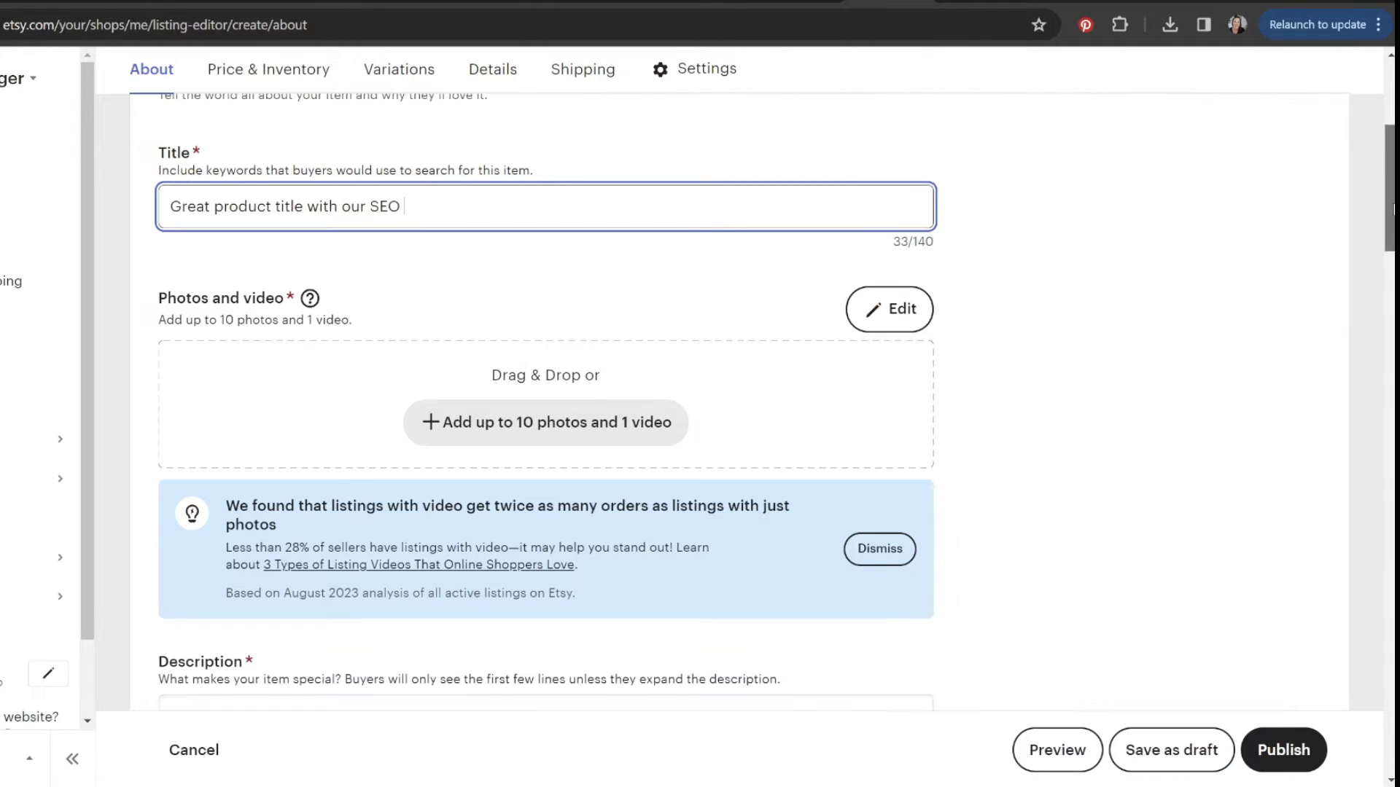
Enter "Wonderful product description" as the listing's description.
scroll(842, 255, down, 5)
click(766, 351)
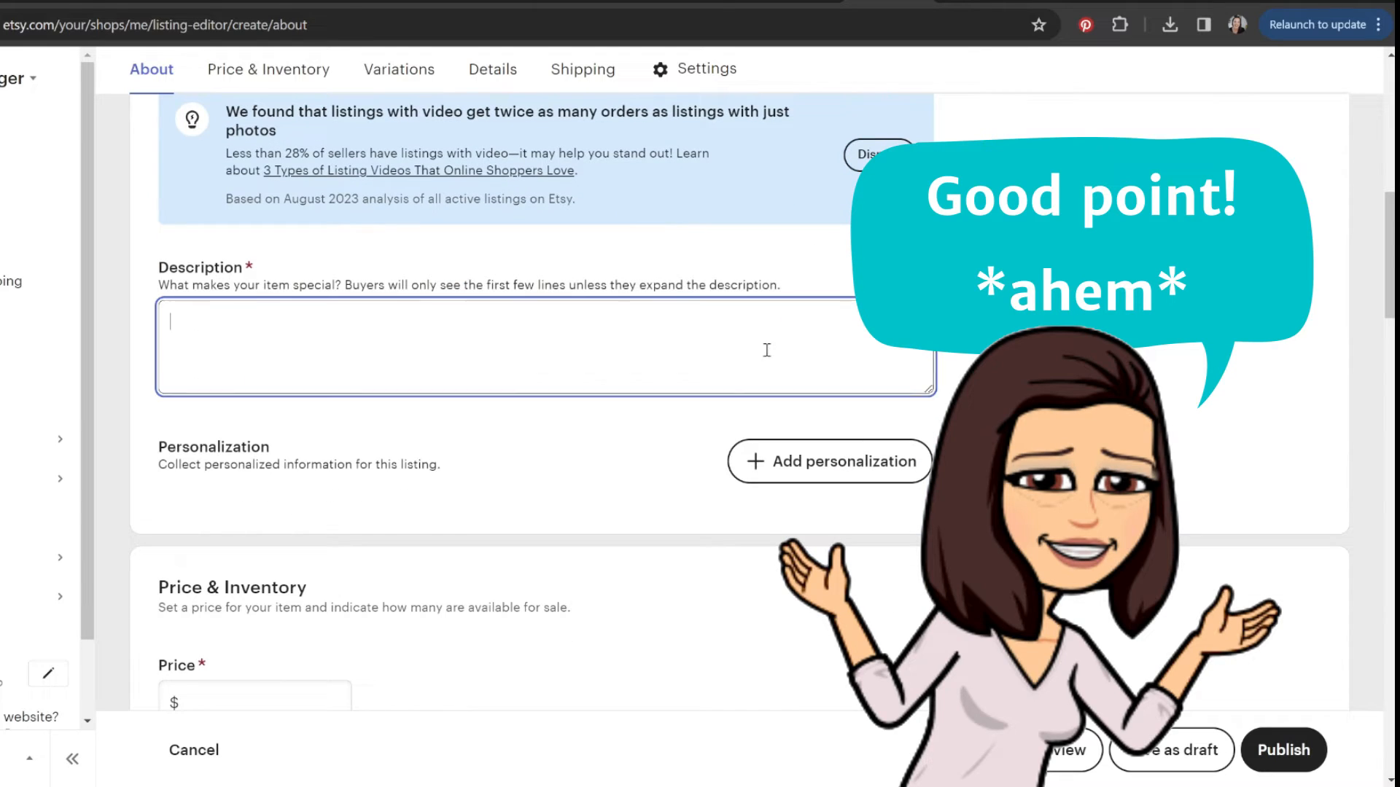
text(W)
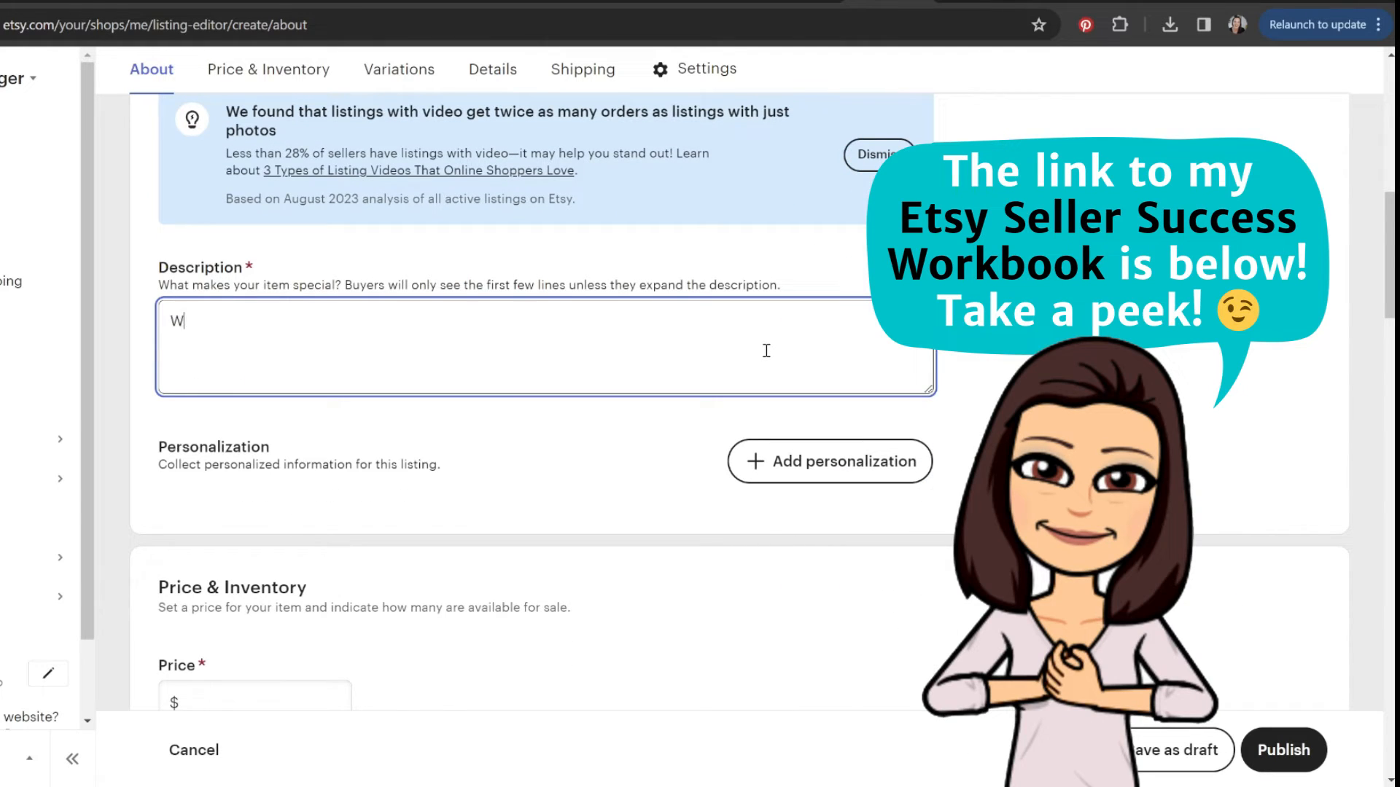
text(onderful product descrioptio)
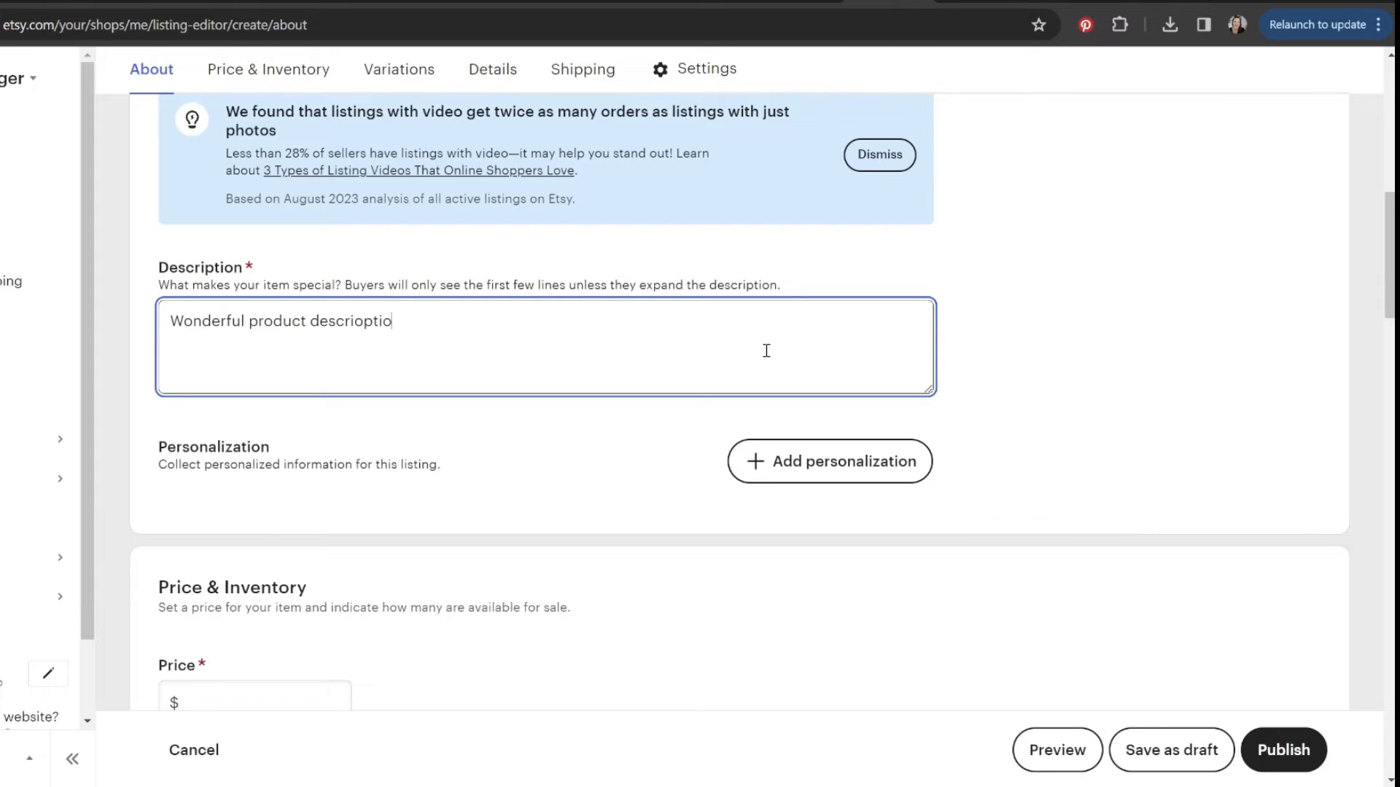
key(BackSpace)
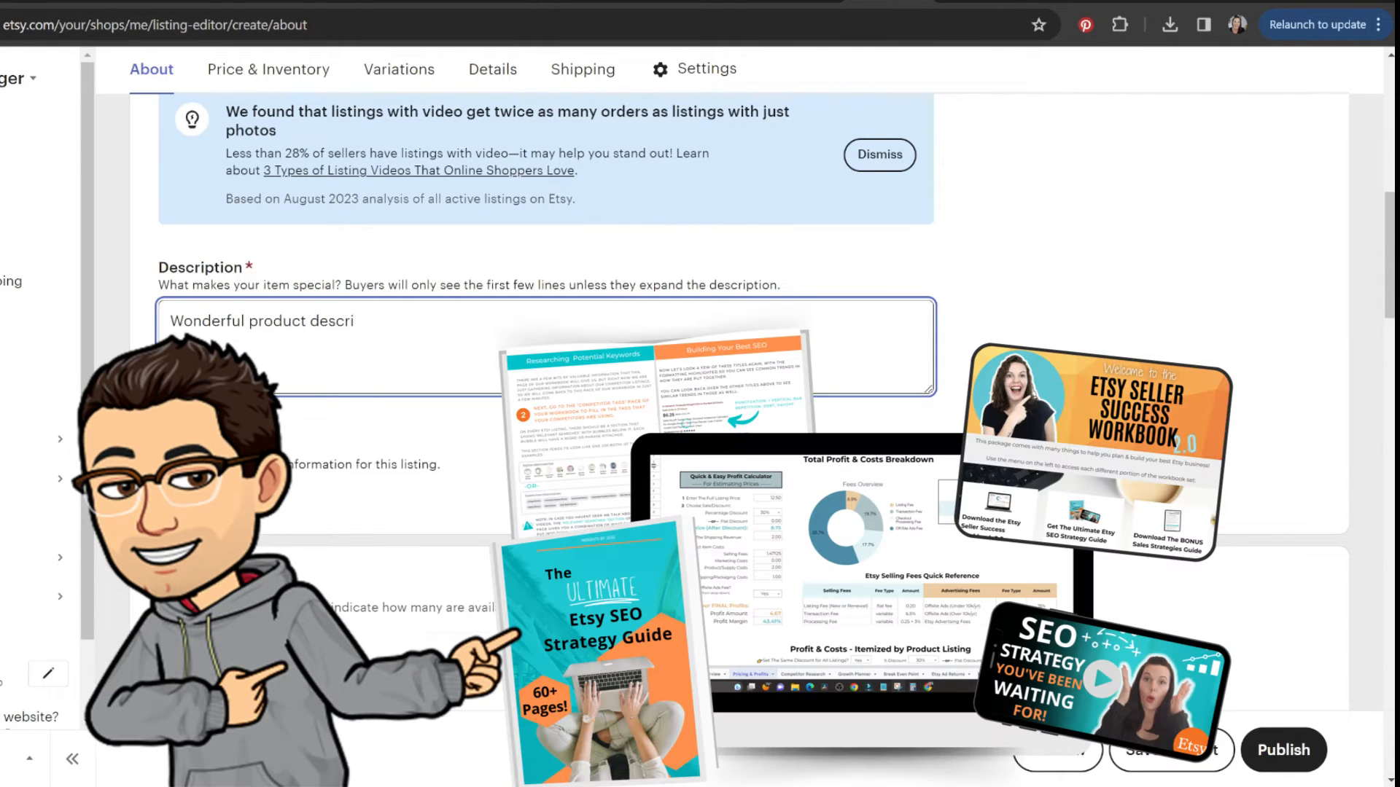
text(ption)
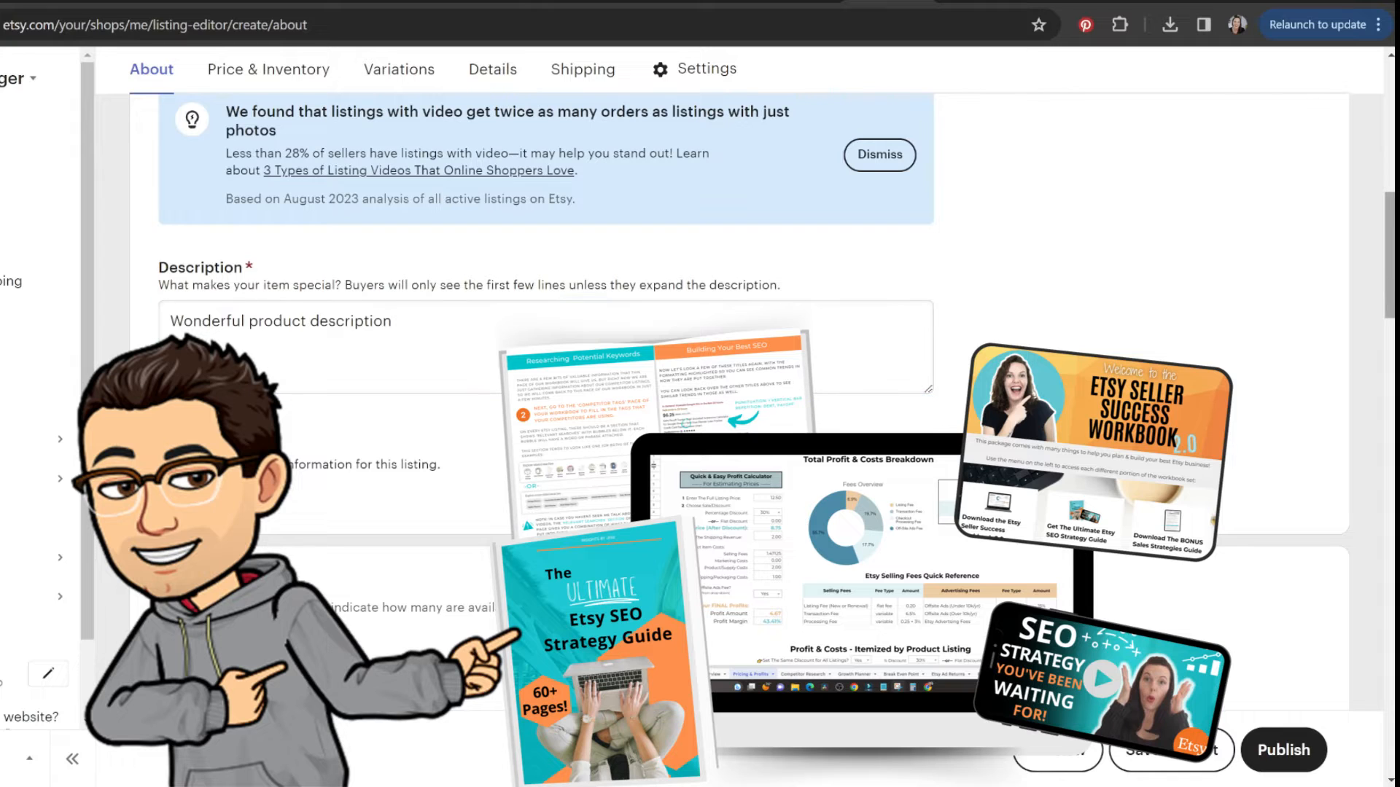
scroll(532, 365, down, 5)
scroll(729, 401, down, 4)
scroll(729, 401, up, 8)
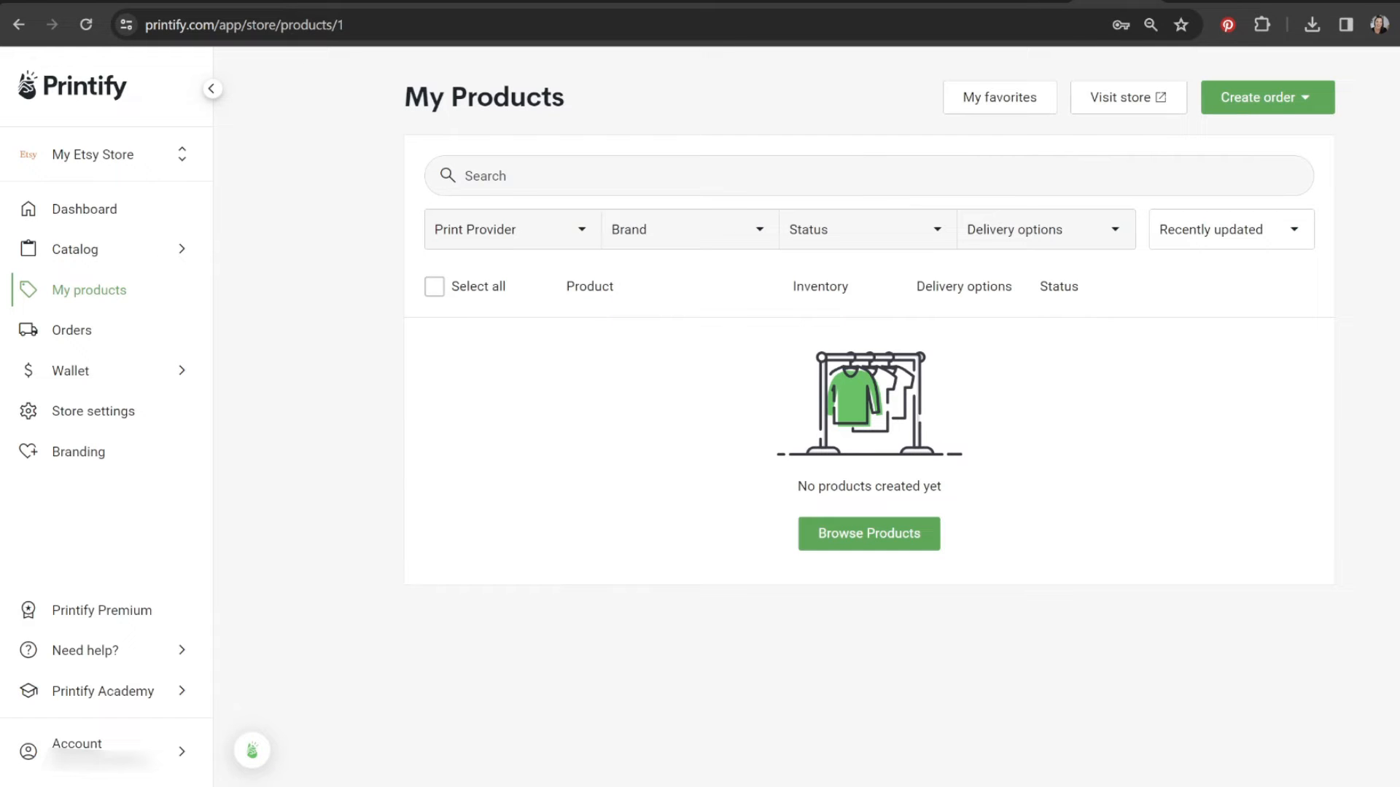
In Printify, search the product catalog for "coffee mug" and open the Ceramic Mug 11oz with its available providers.
click(927, 537)
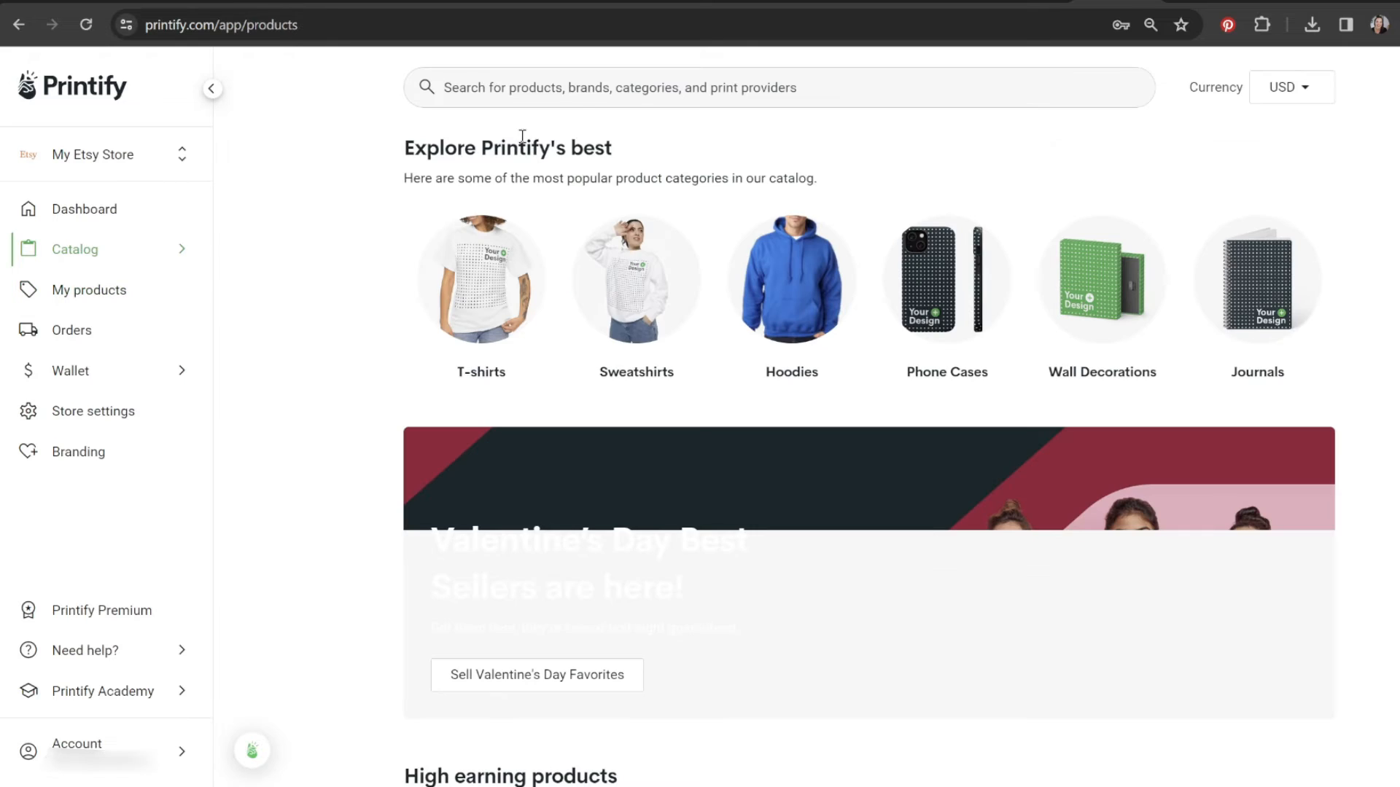
text(c)
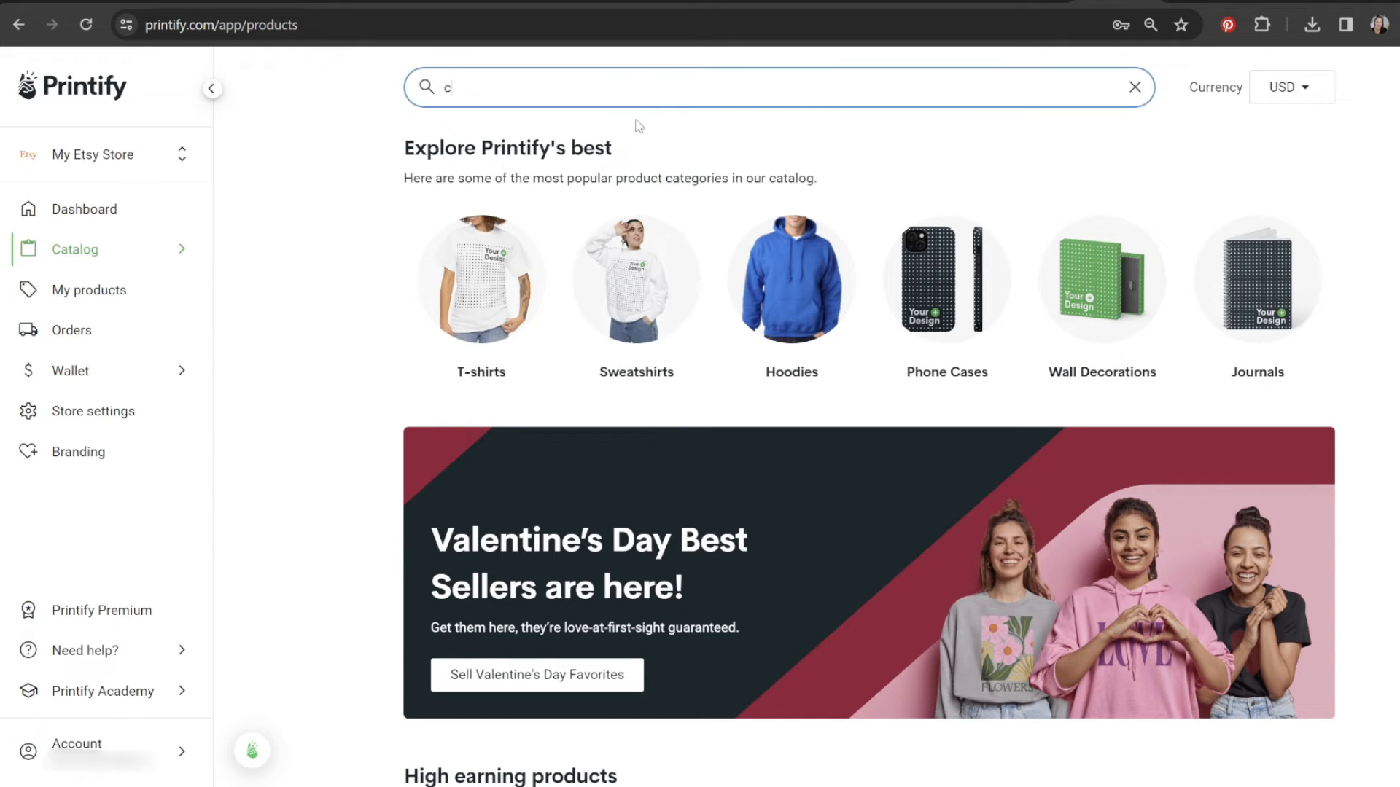
text(offee mug)
key(Return)
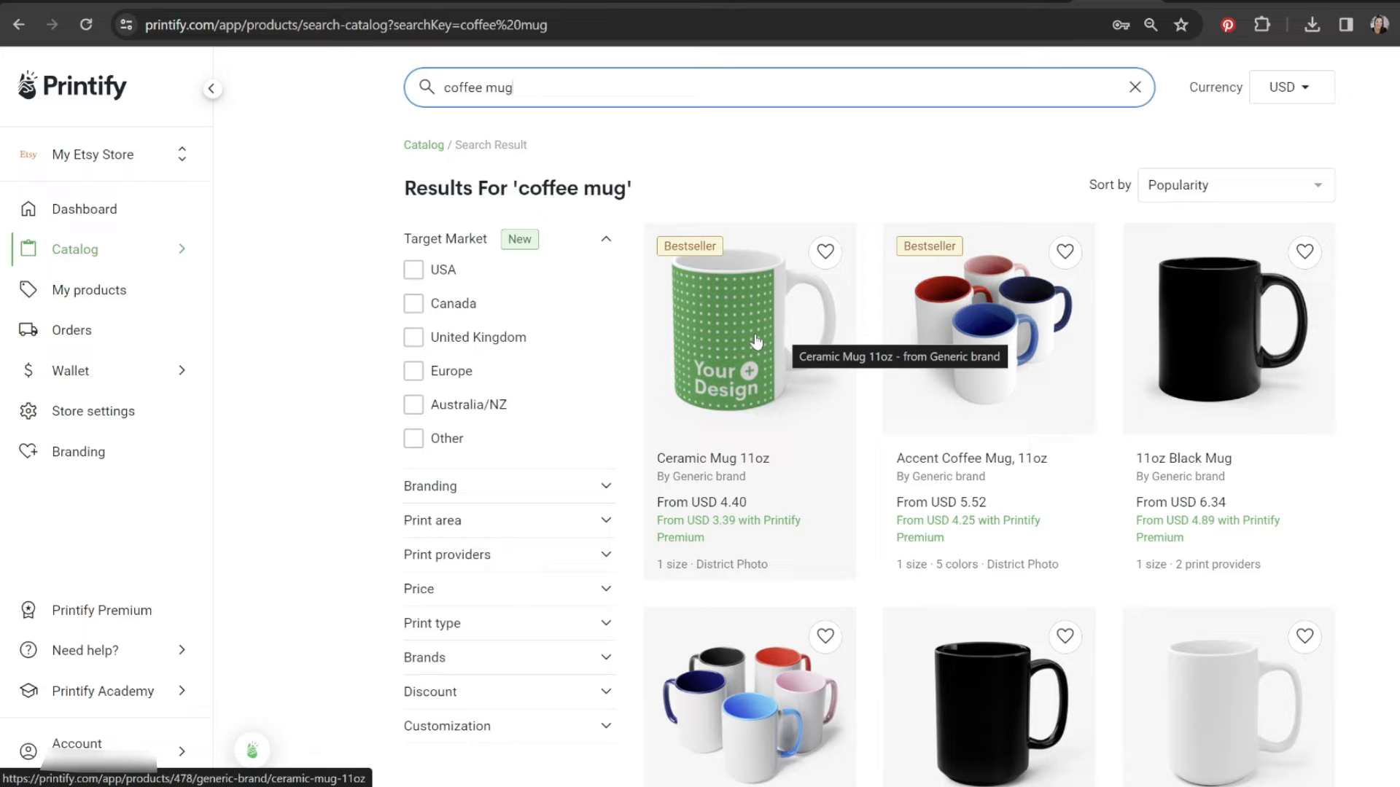
click(712, 323)
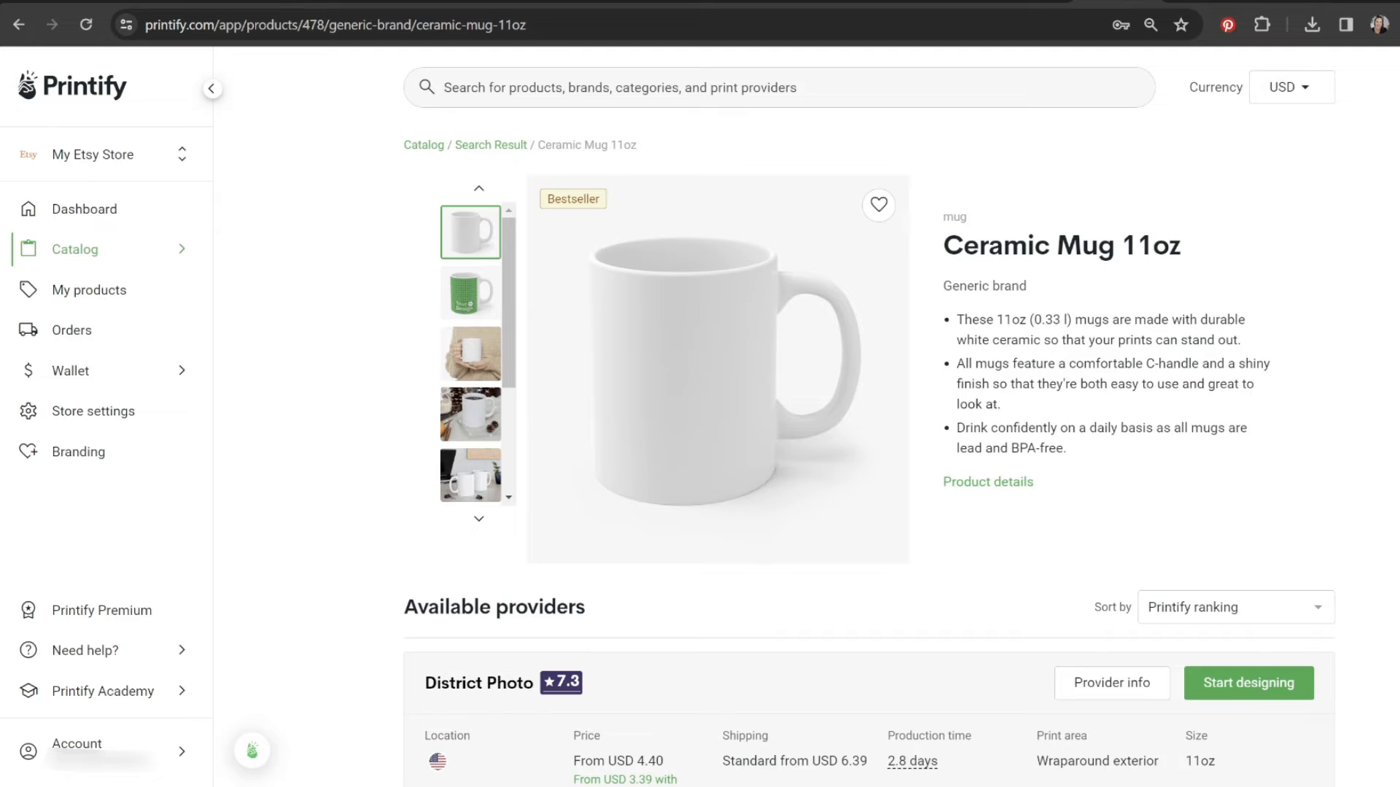
scroll(490, 362, down, 4)
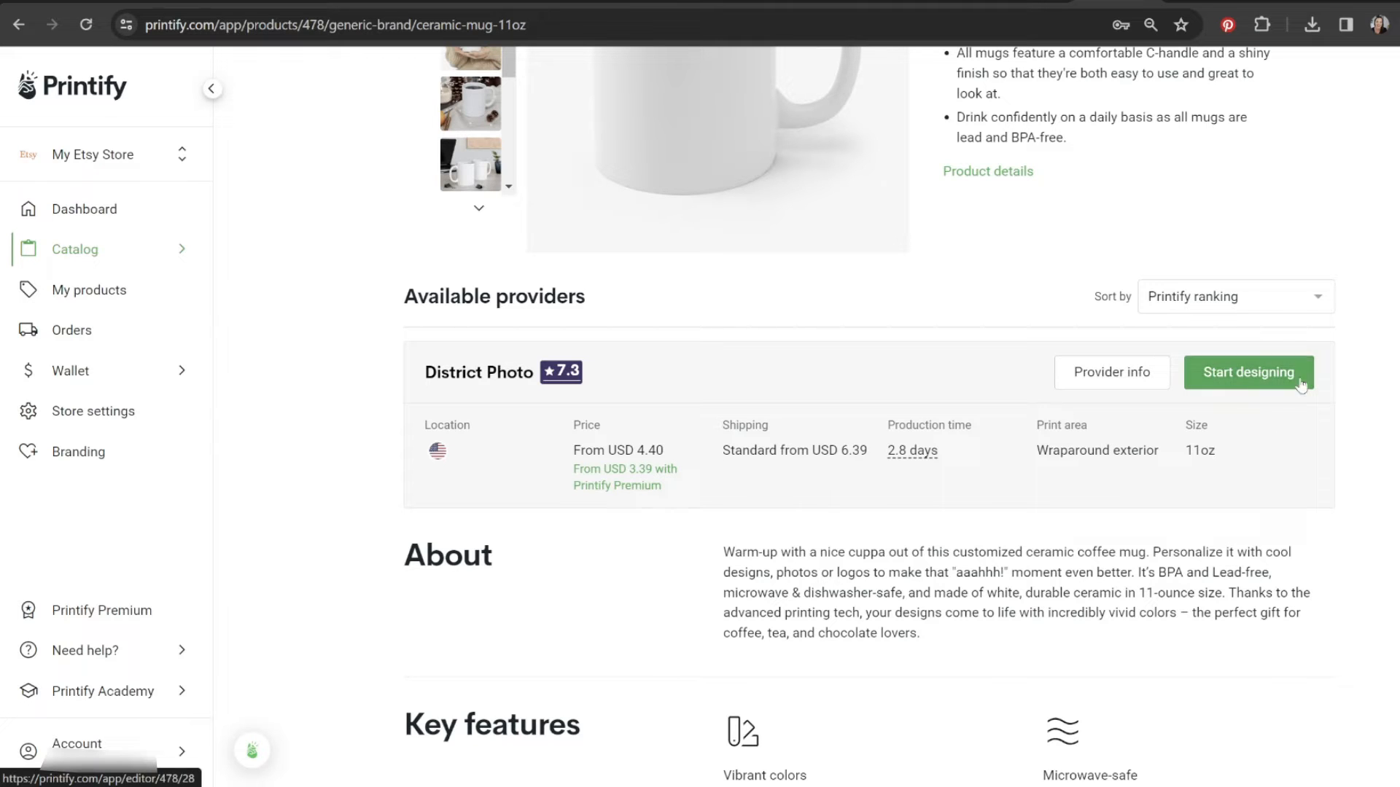
Start designing the mug from District Photo, and in Canva open the options for creating a new design.
click(1215, 385)
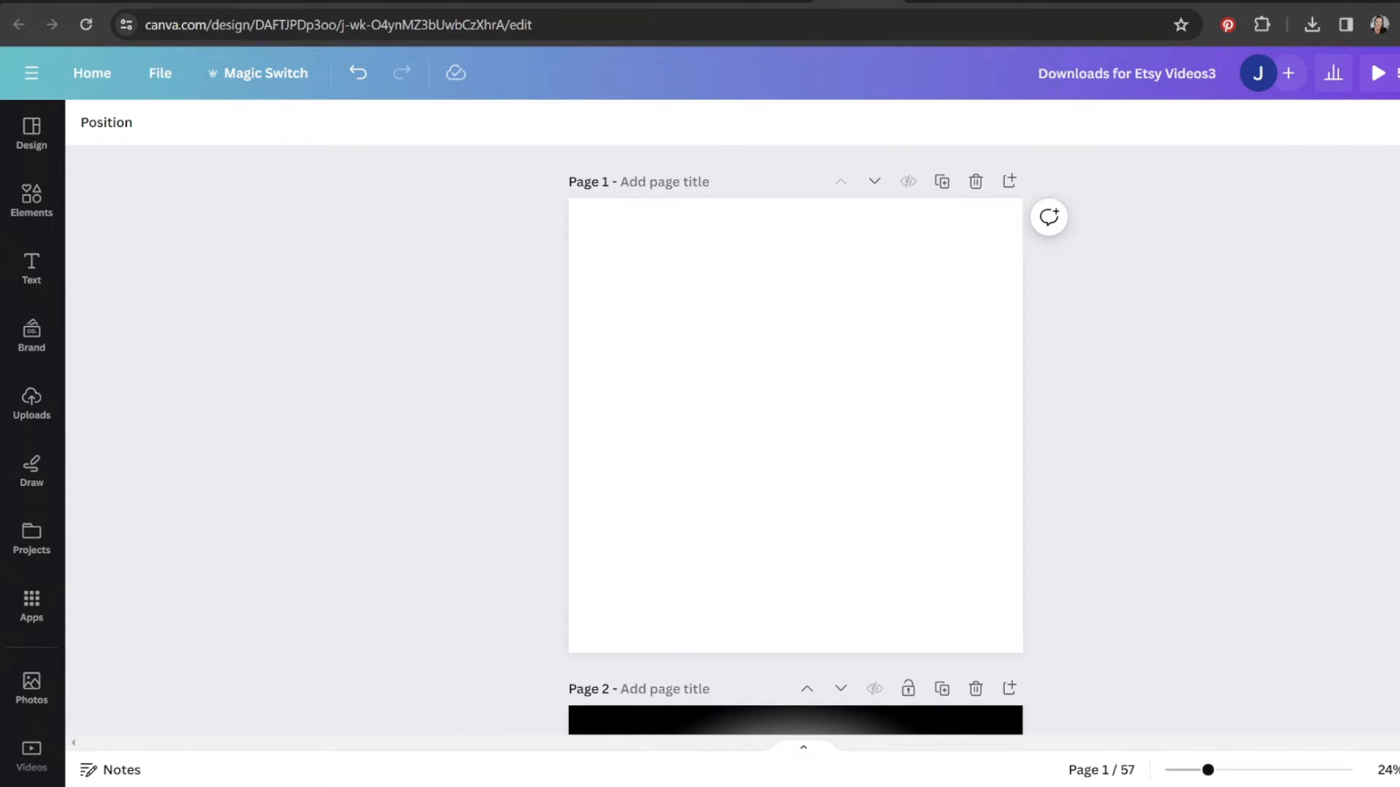
click(160, 73)
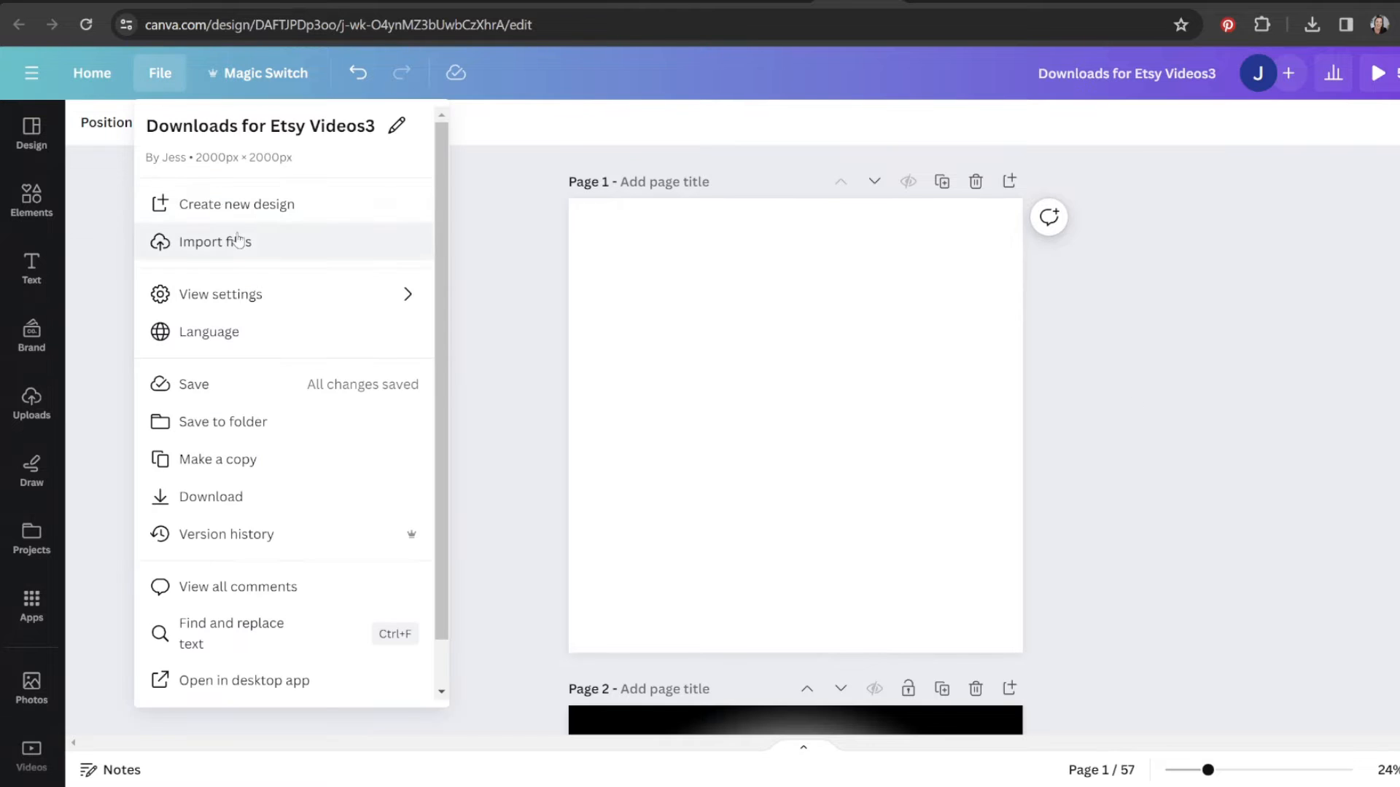
click(241, 208)
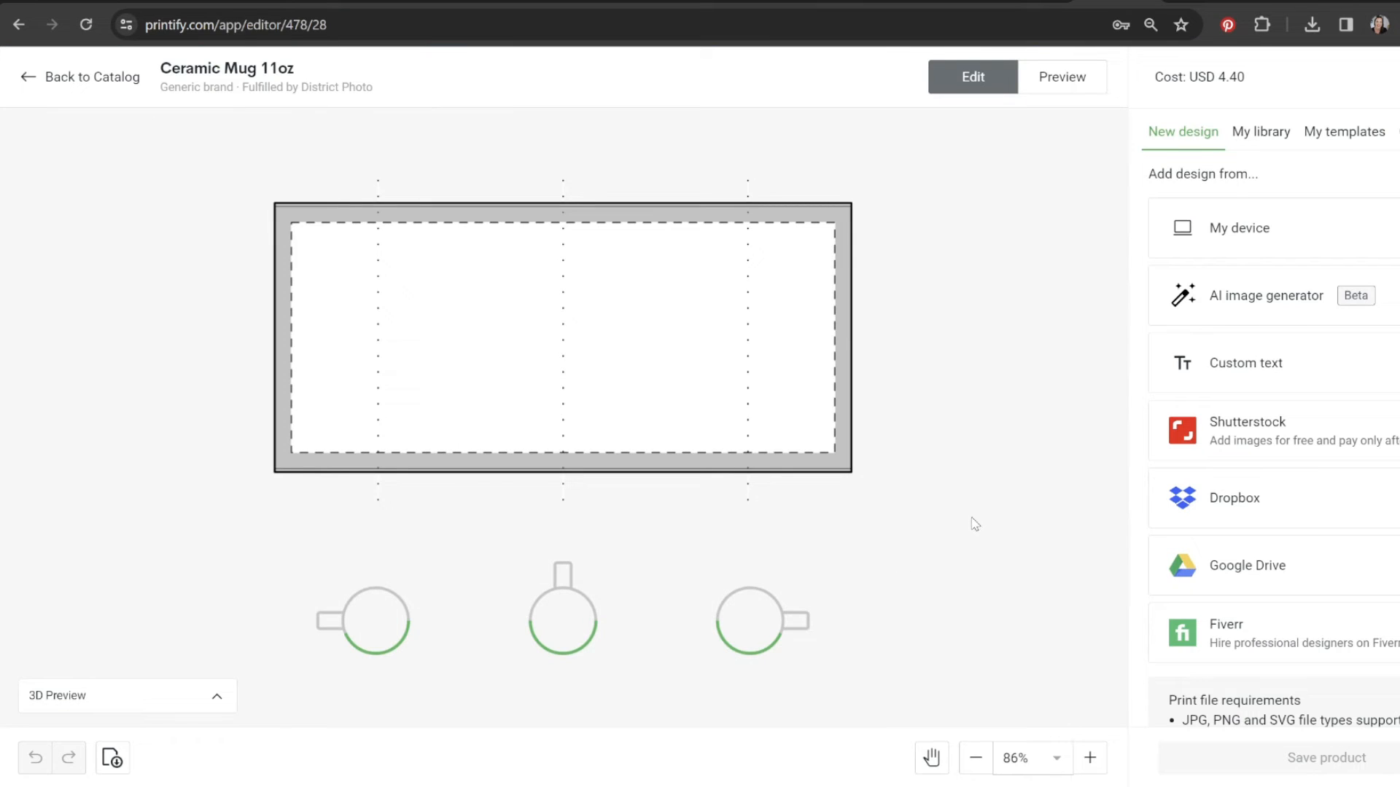
In the Printify mug editor, check the print area size listed under the print file requirements.
scroll(975, 524, down, 5)
scroll(975, 524, up, 4)
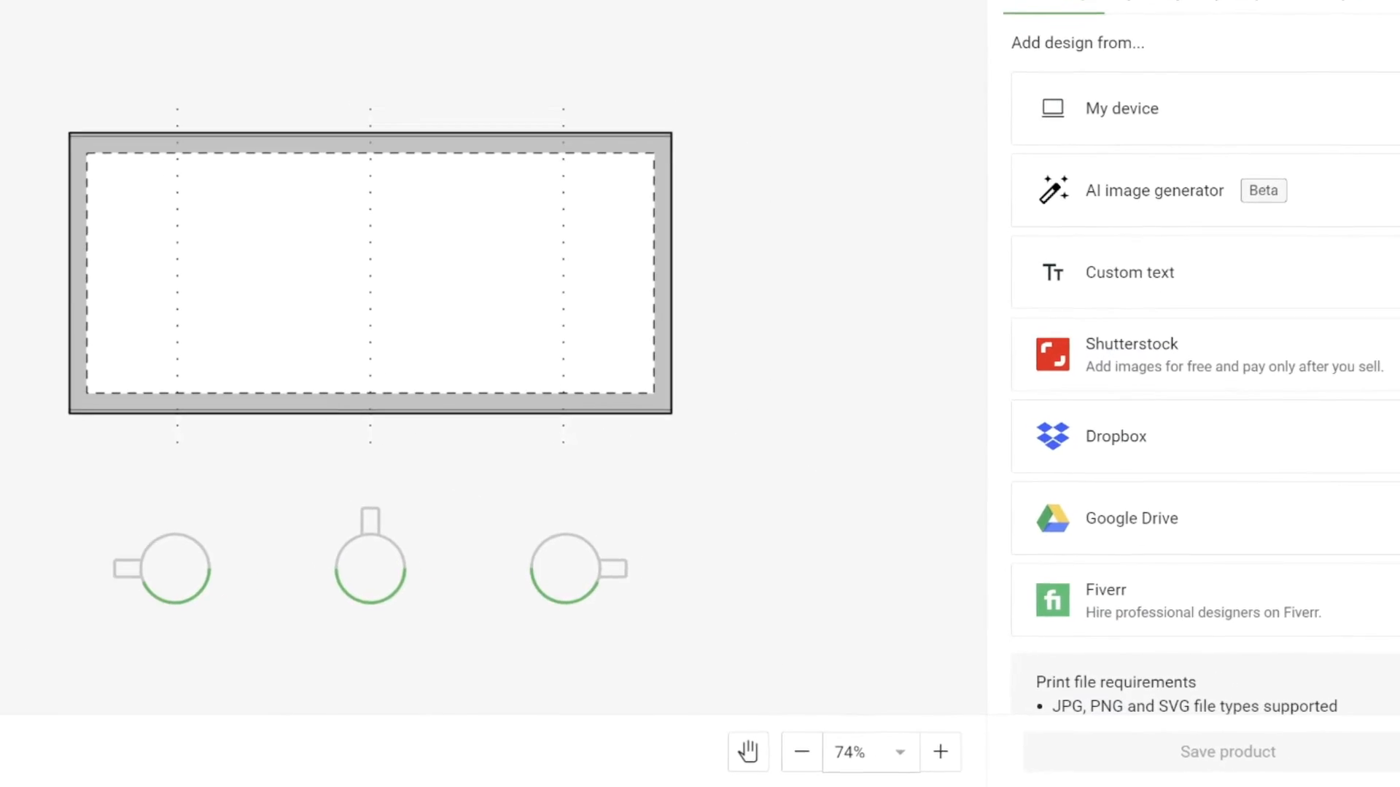
mouse_move(1130, 640)
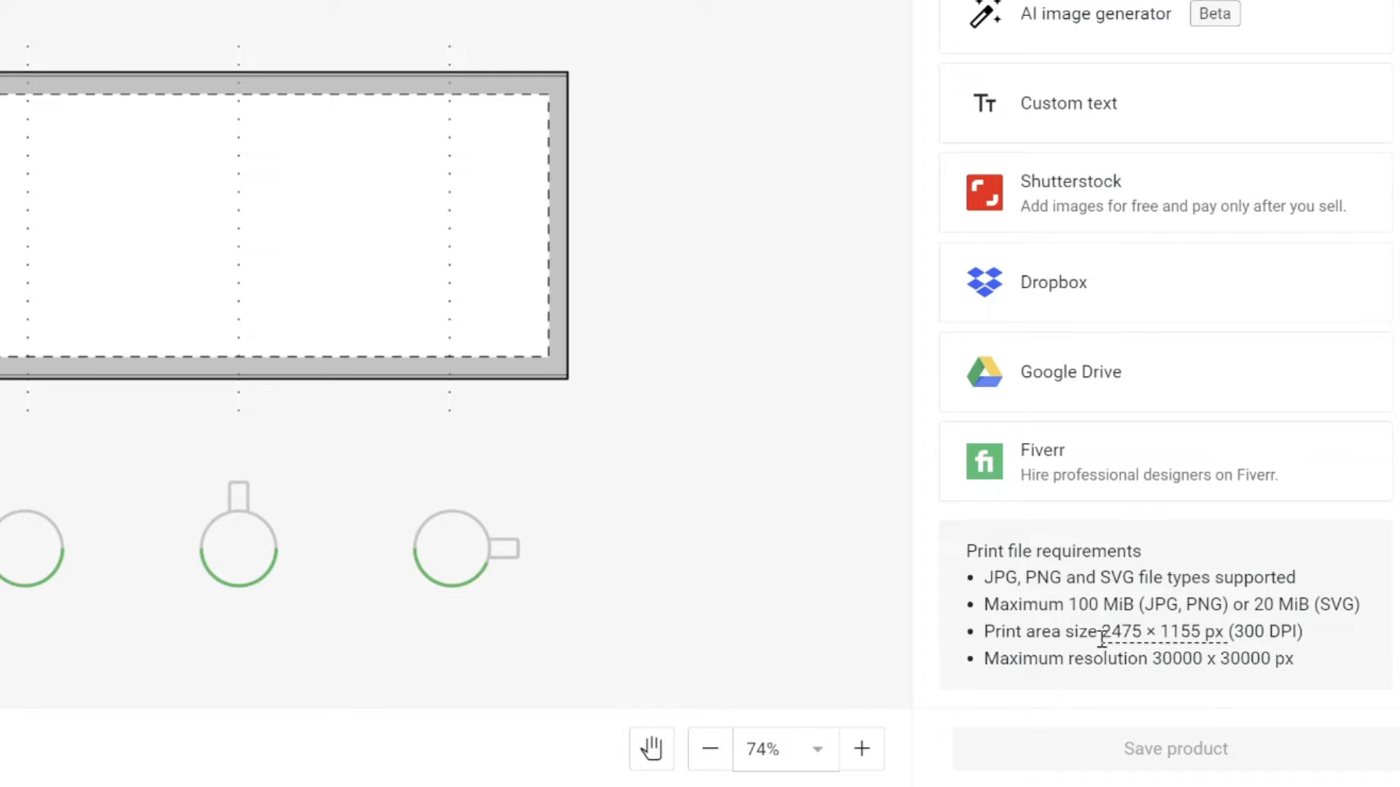
drag(1101, 633, 1142, 640)
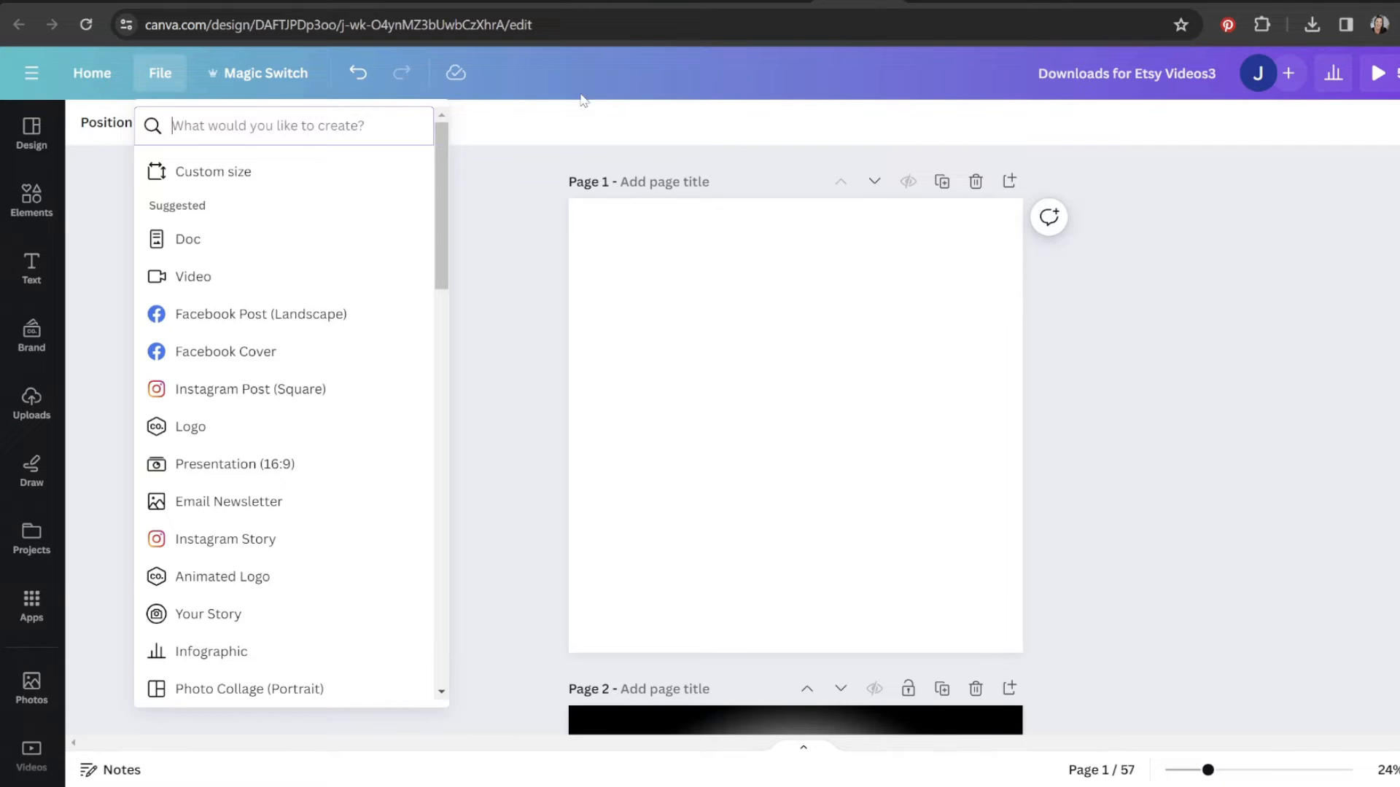
In Canva, create a new custom-size design of 2500 × 2500 px.
click(332, 183)
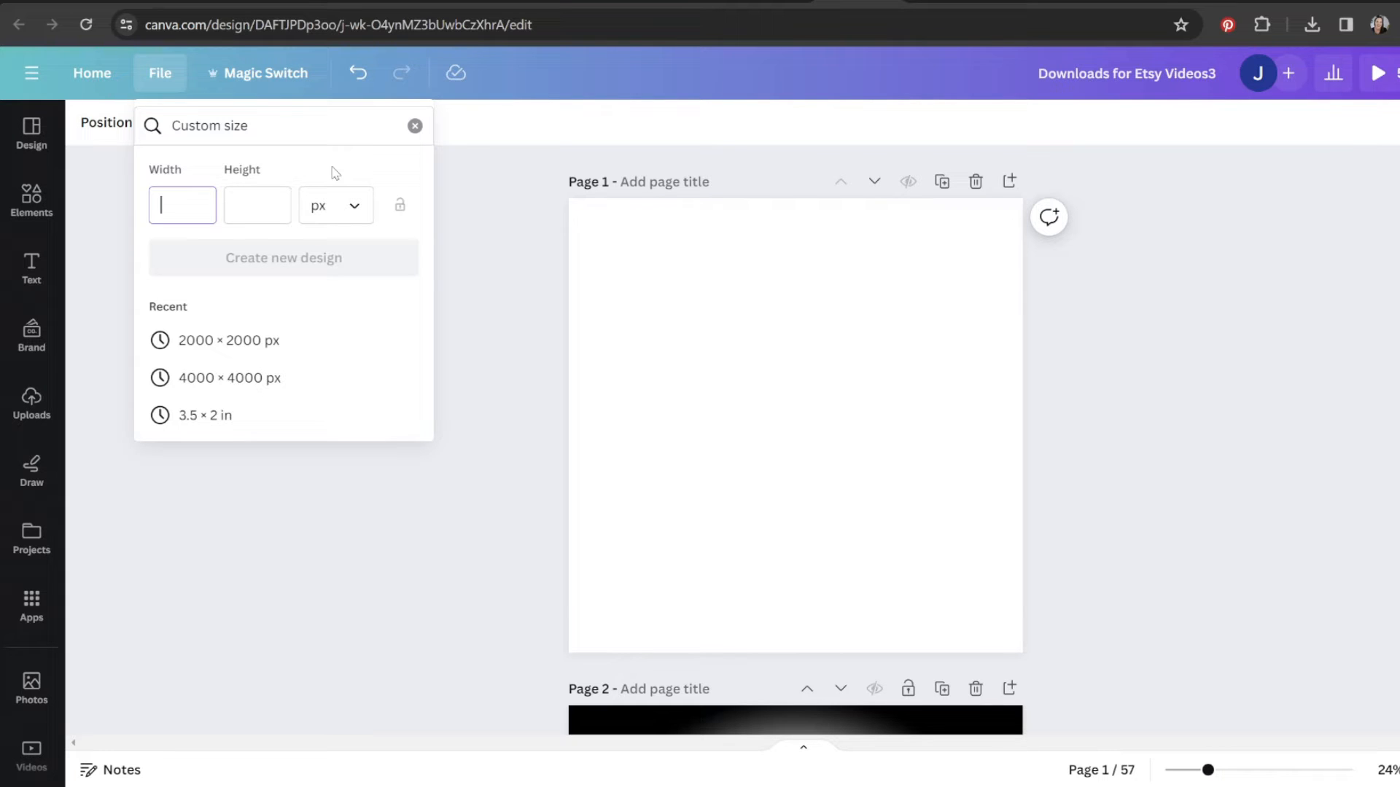
text(2475)
click(241, 209)
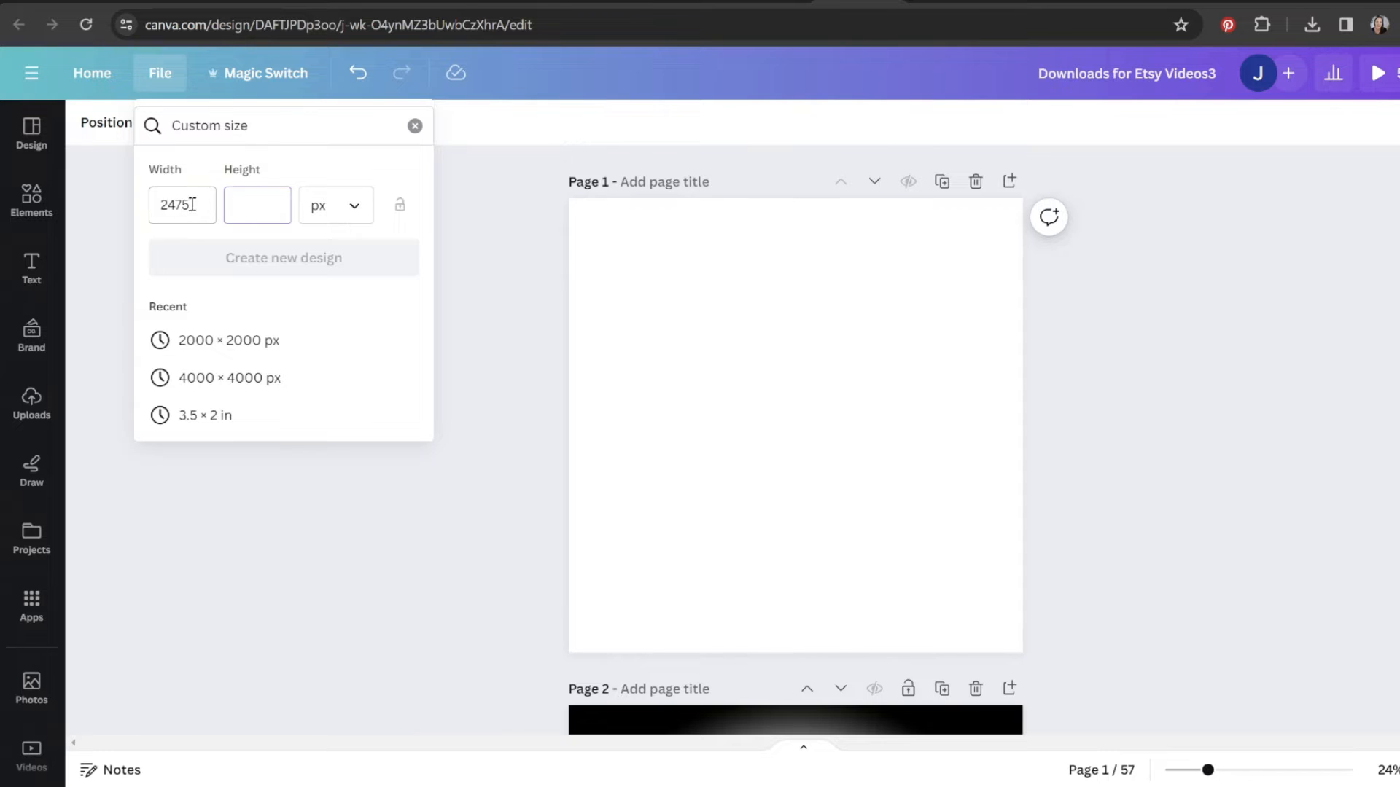
drag(192, 205, 150, 210)
text(2500)
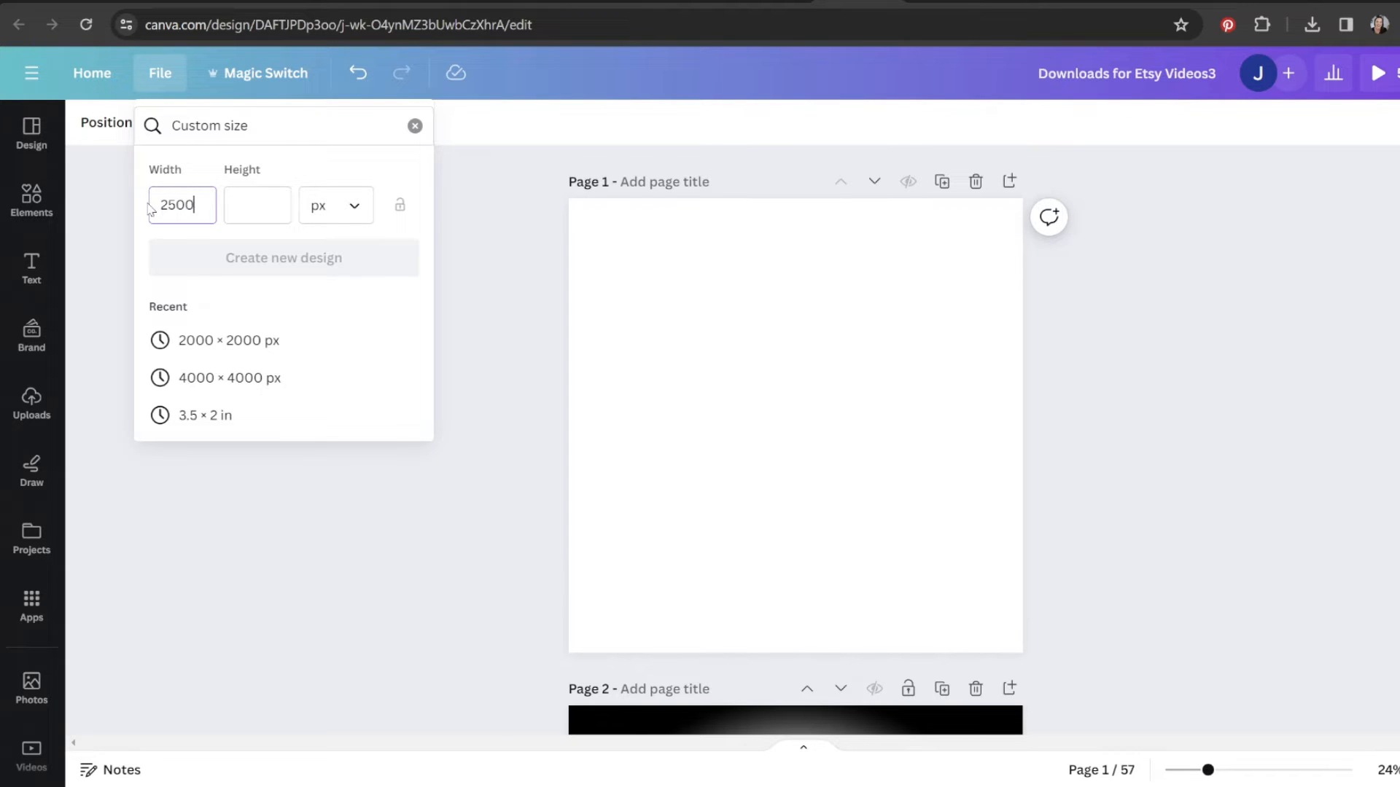
key(Tab)
text(250)
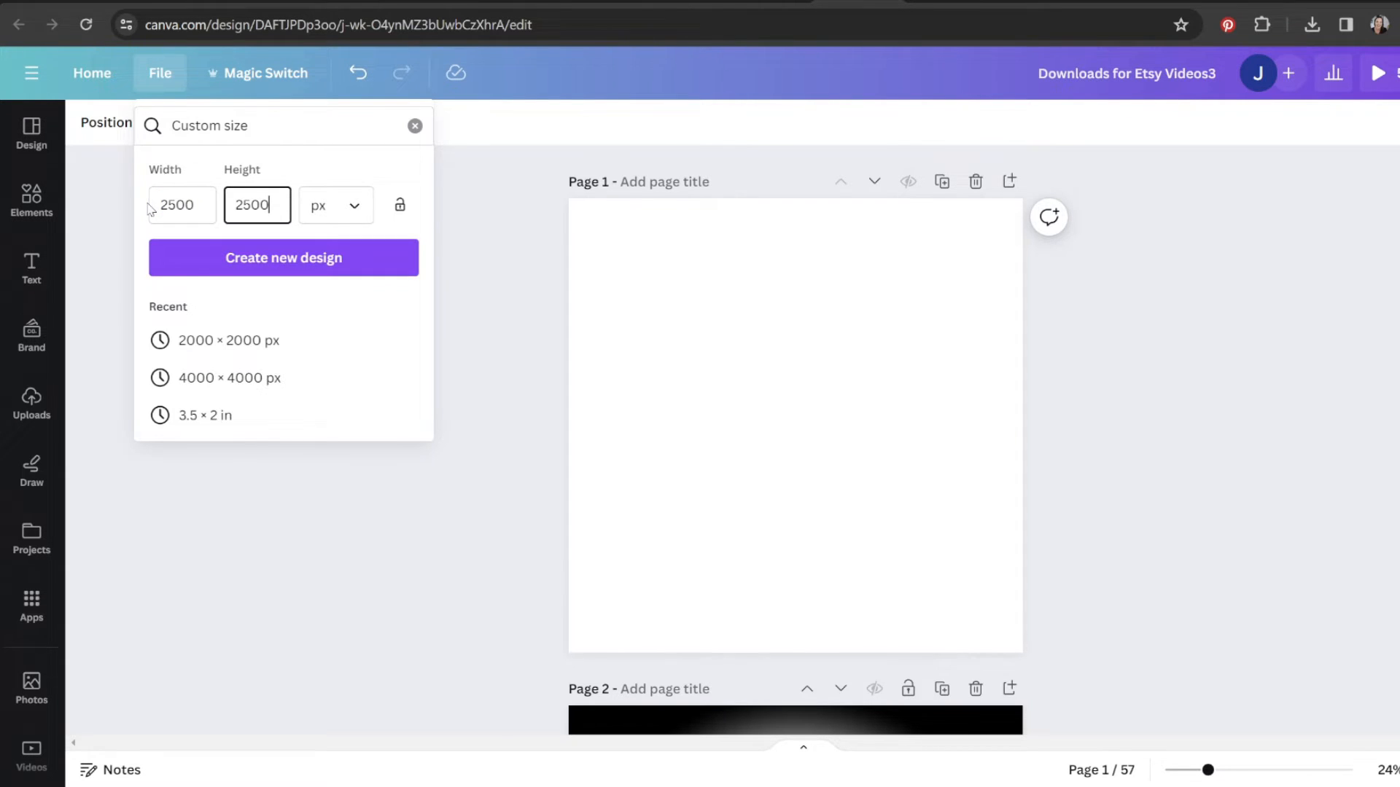
click(240, 264)
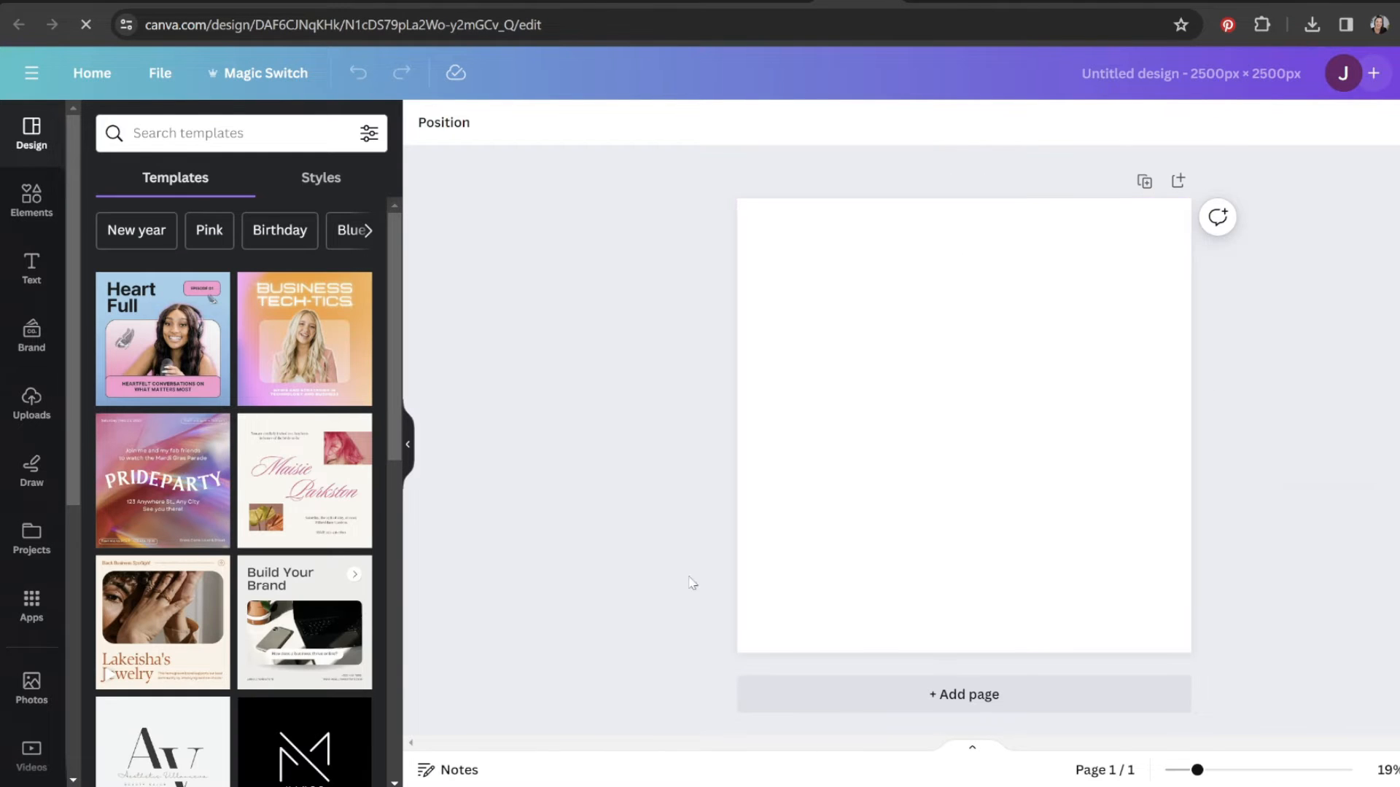
Rename the new design as "Coffee Mug for Printify".
click(1120, 76)
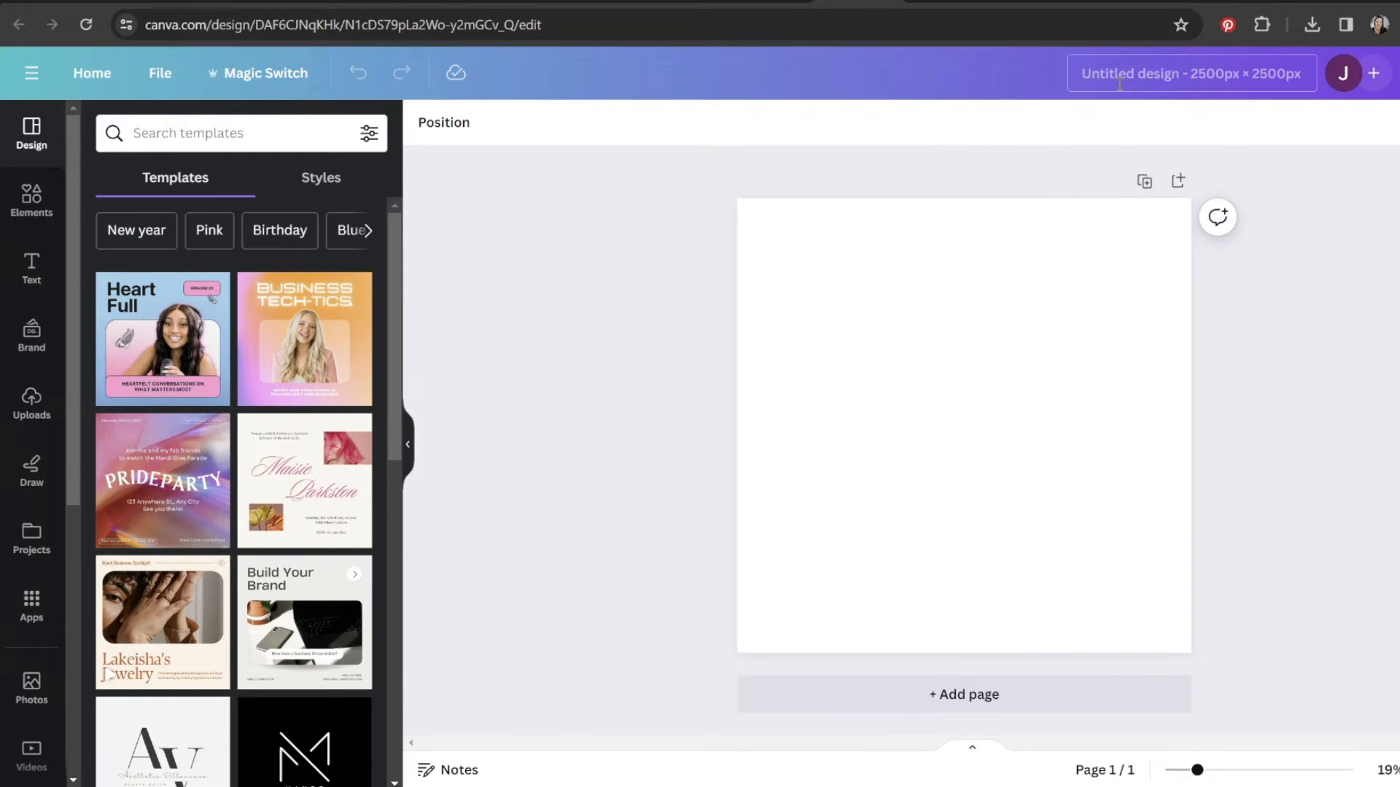
text(coffe)
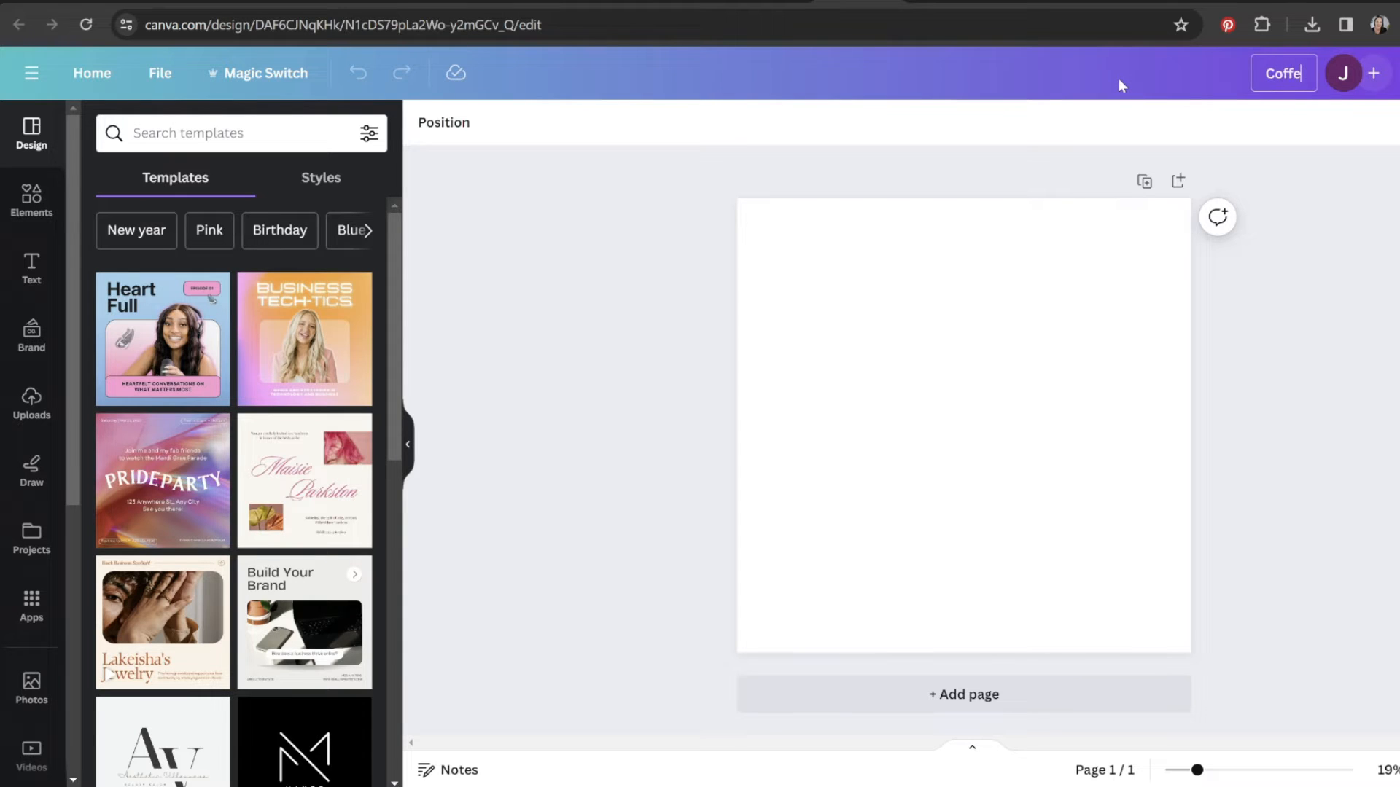
text(e Mug for Printify)
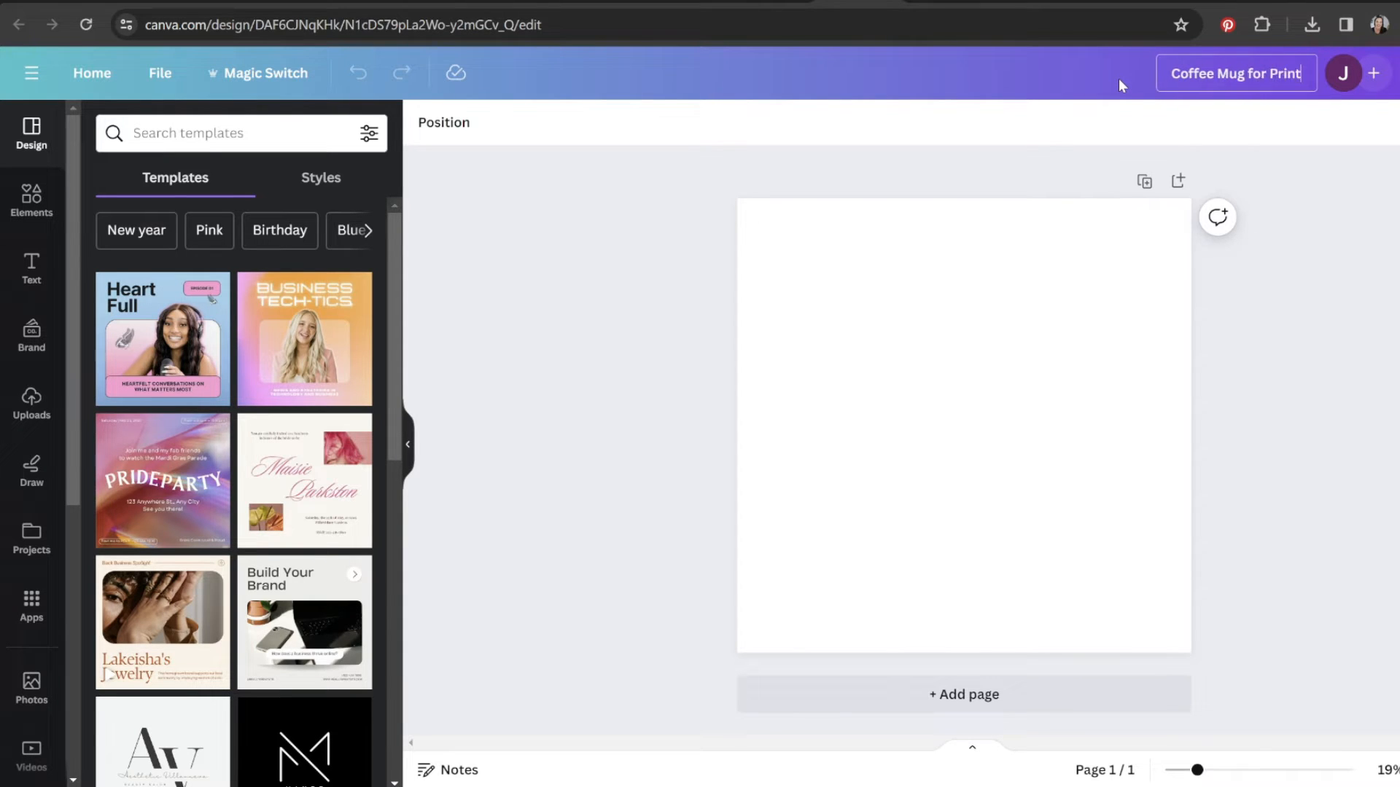
click(607, 326)
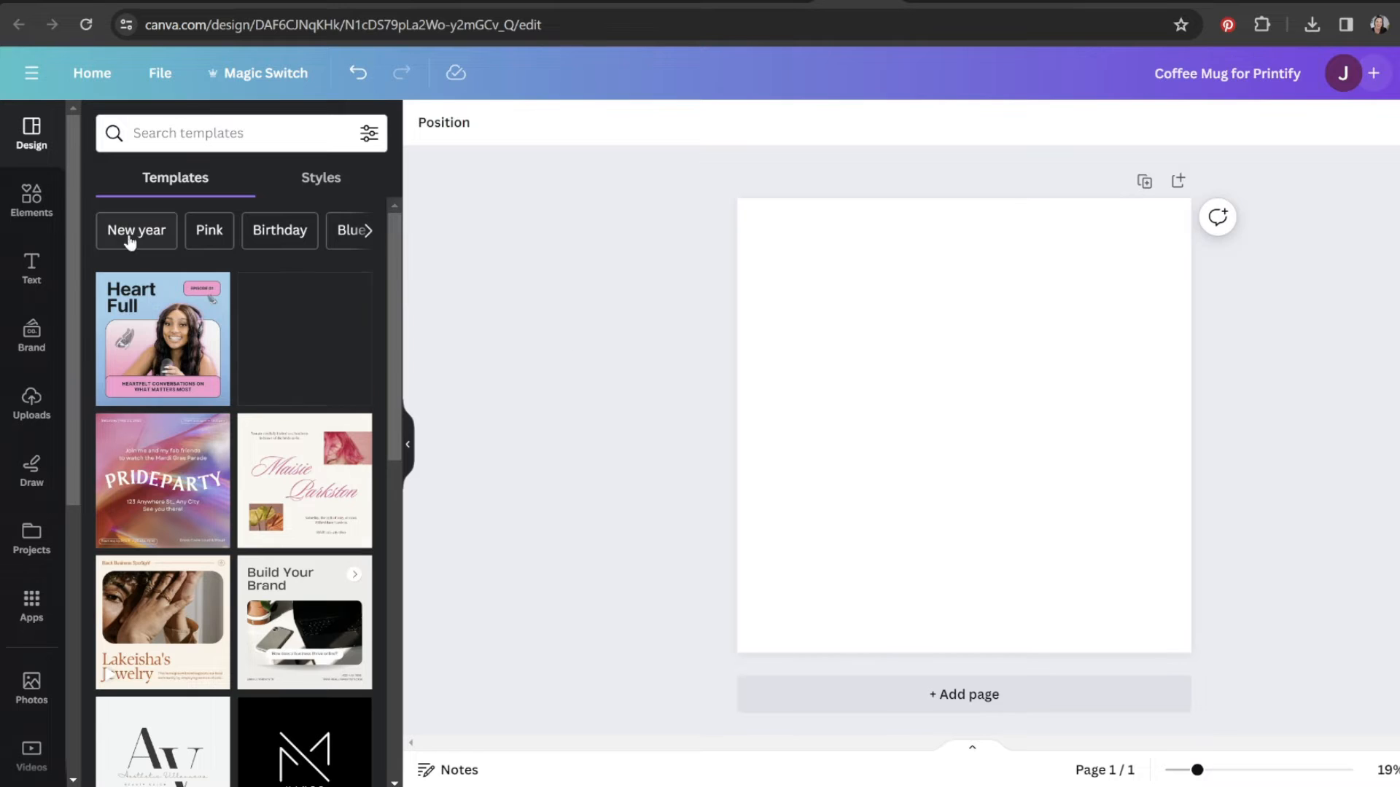
Search the elements for "cute animal", show all graphics, and add the sitting grey elephant with pink ears to the page.
click(42, 198)
click(247, 137)
text(cute animal)
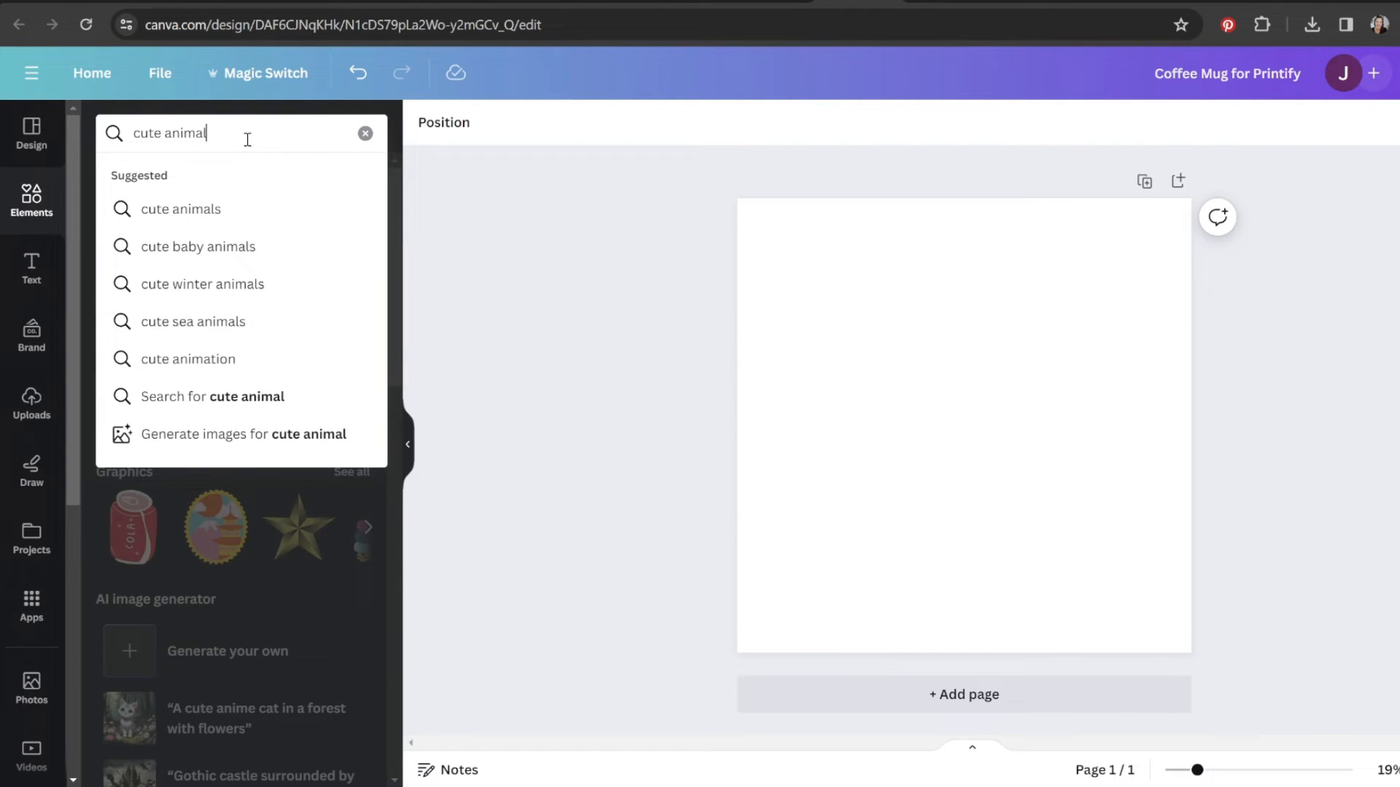
key(Return)
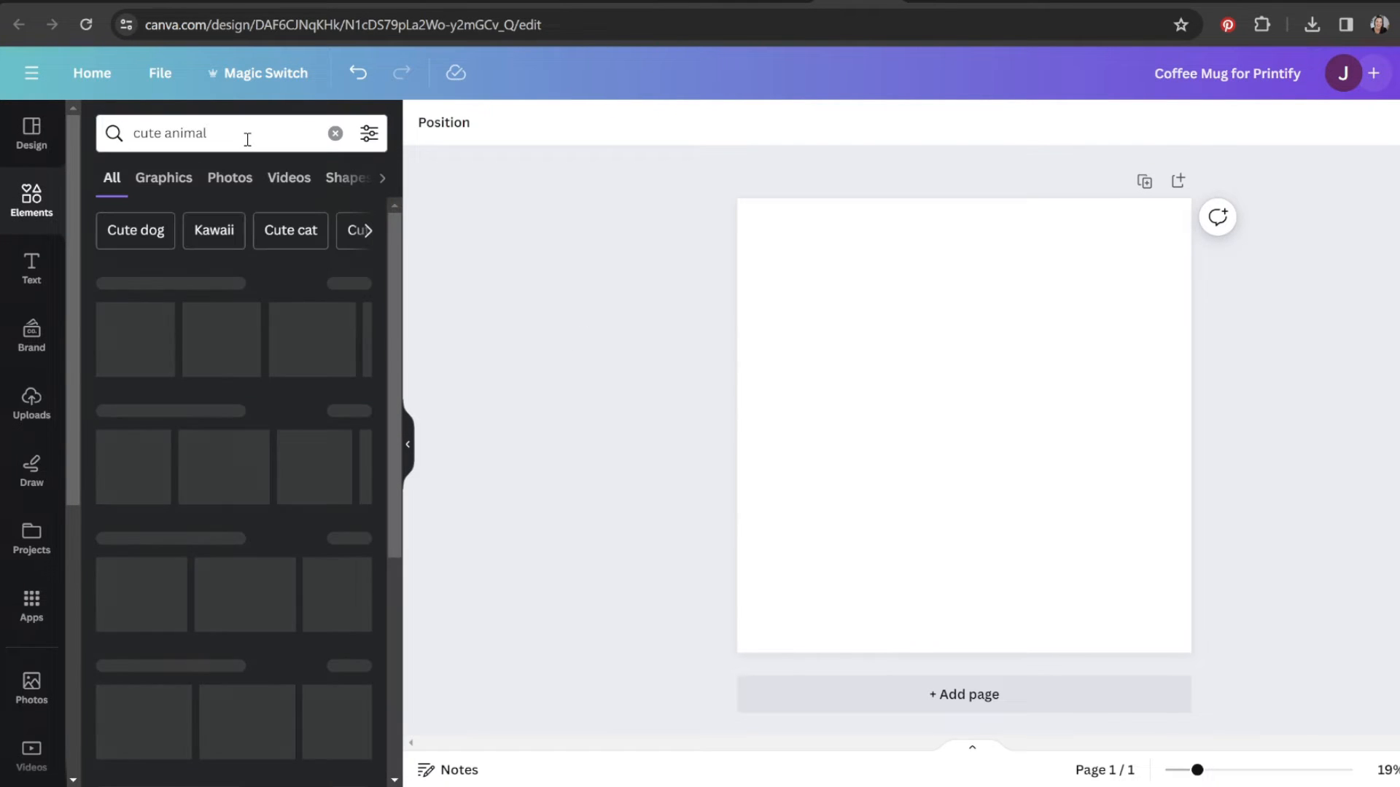
click(352, 286)
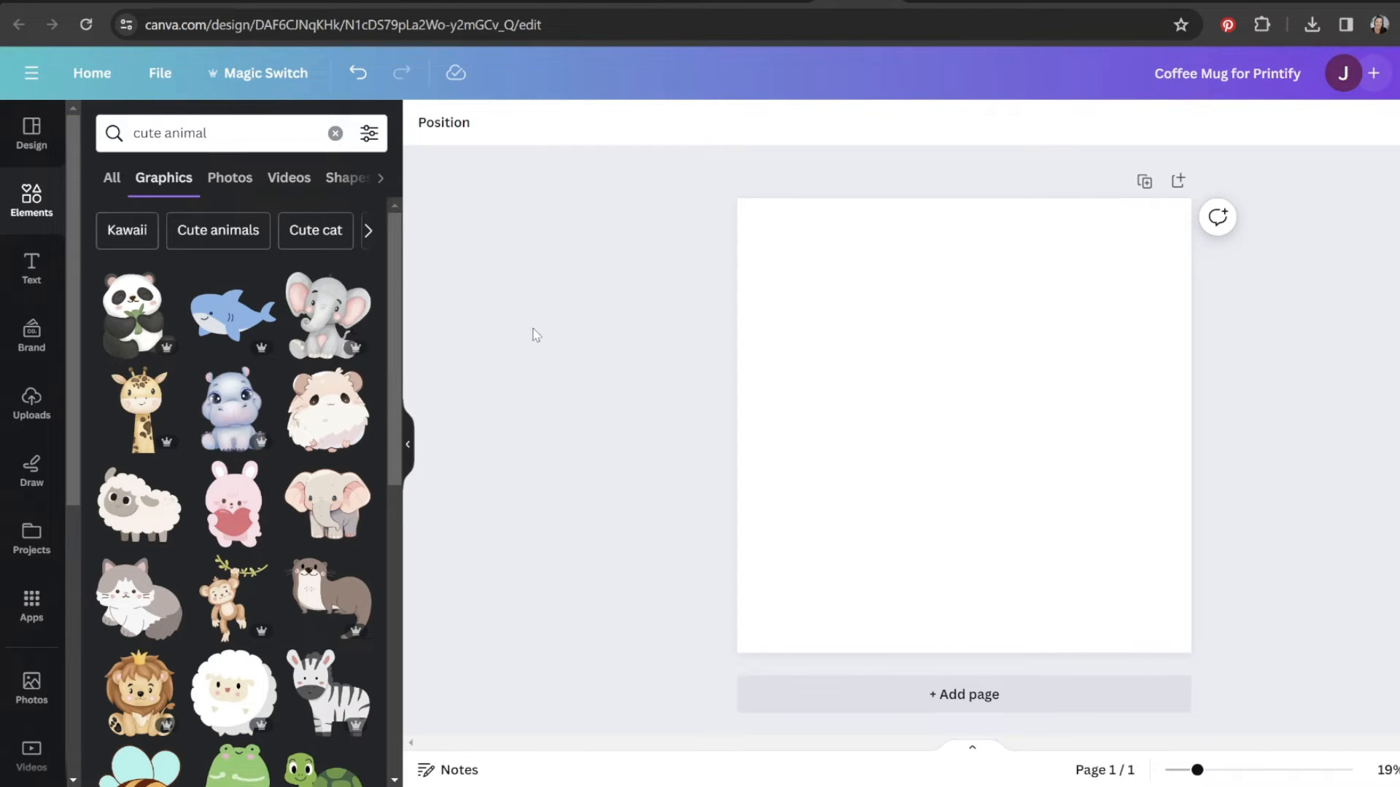
click(328, 313)
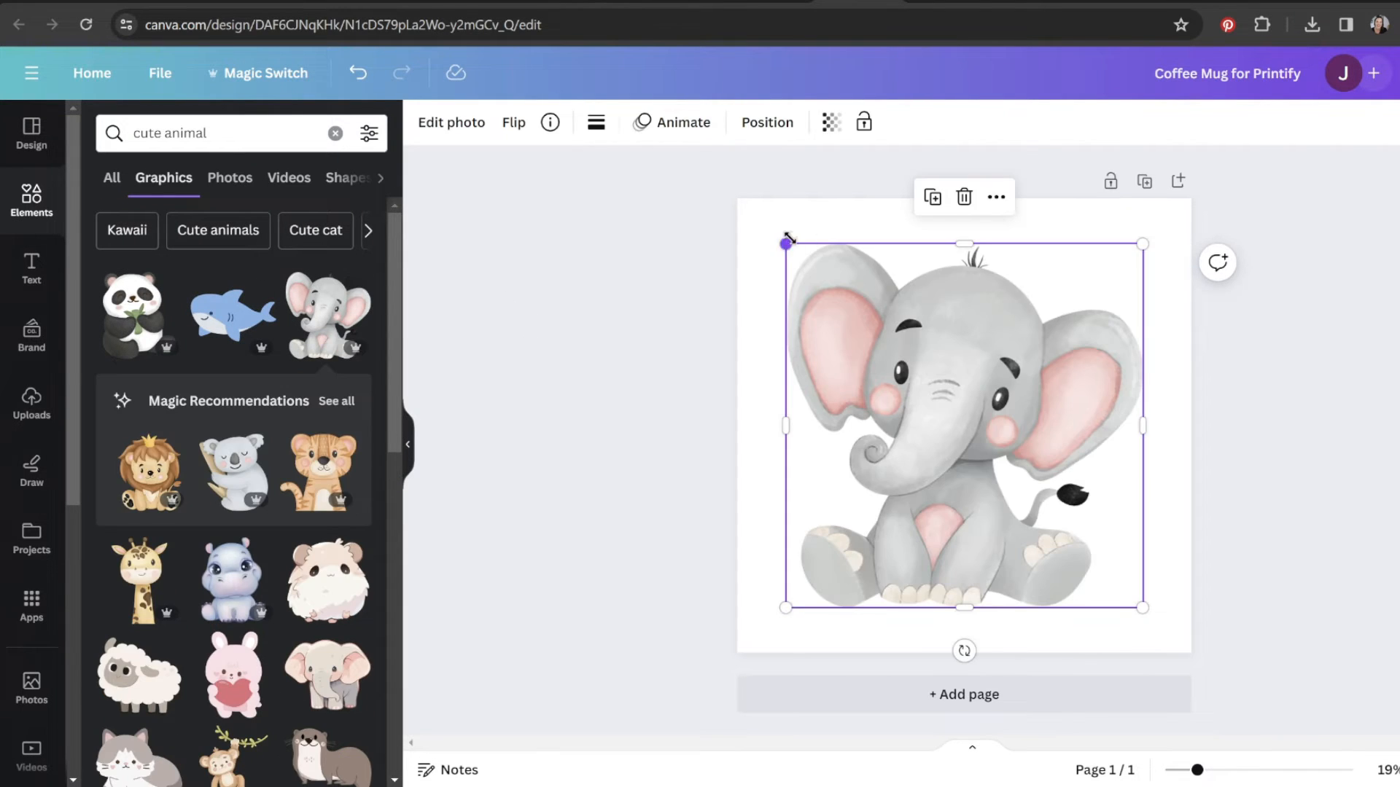
Resize the elephant and place it centred in the upper part of the page, leaving room for text below.
drag(787, 238, 916, 375)
drag(1006, 466, 942, 329)
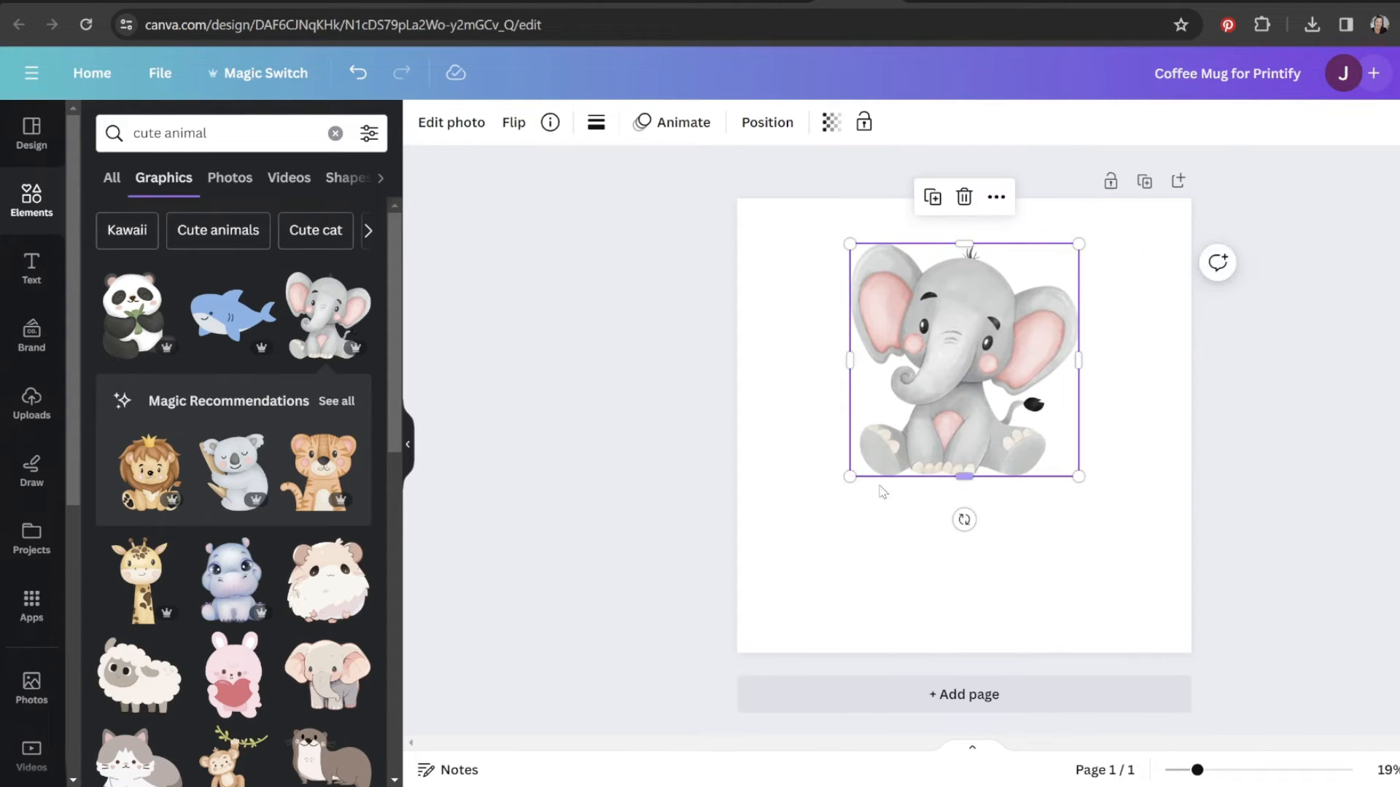
drag(850, 476, 768, 562)
drag(891, 428, 864, 577)
Add the text "Best Mom Ever", enlarge it to about size 211, and centre it below the elephant.
key(t)
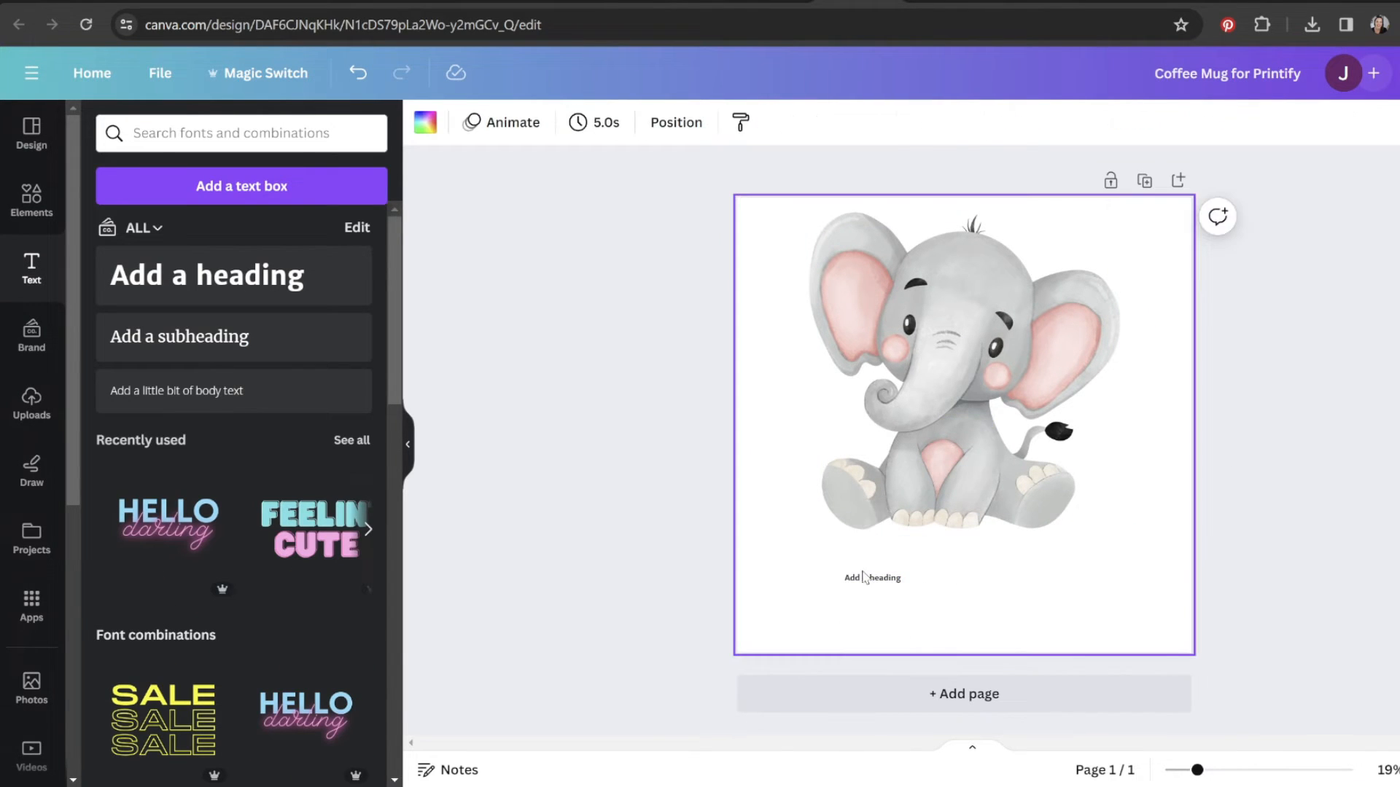
double_click(869, 579)
text(Best Mom Ever)
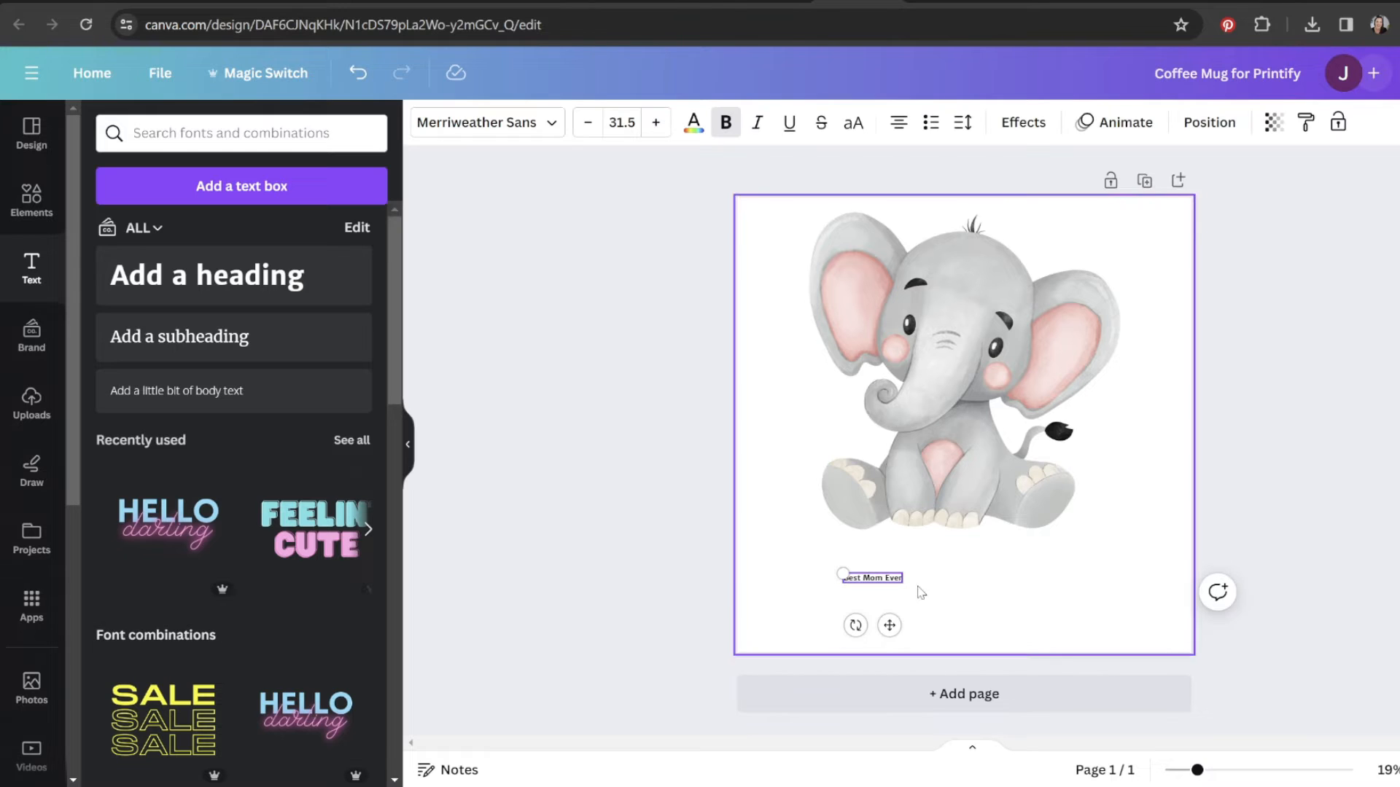
drag(905, 583, 1175, 623)
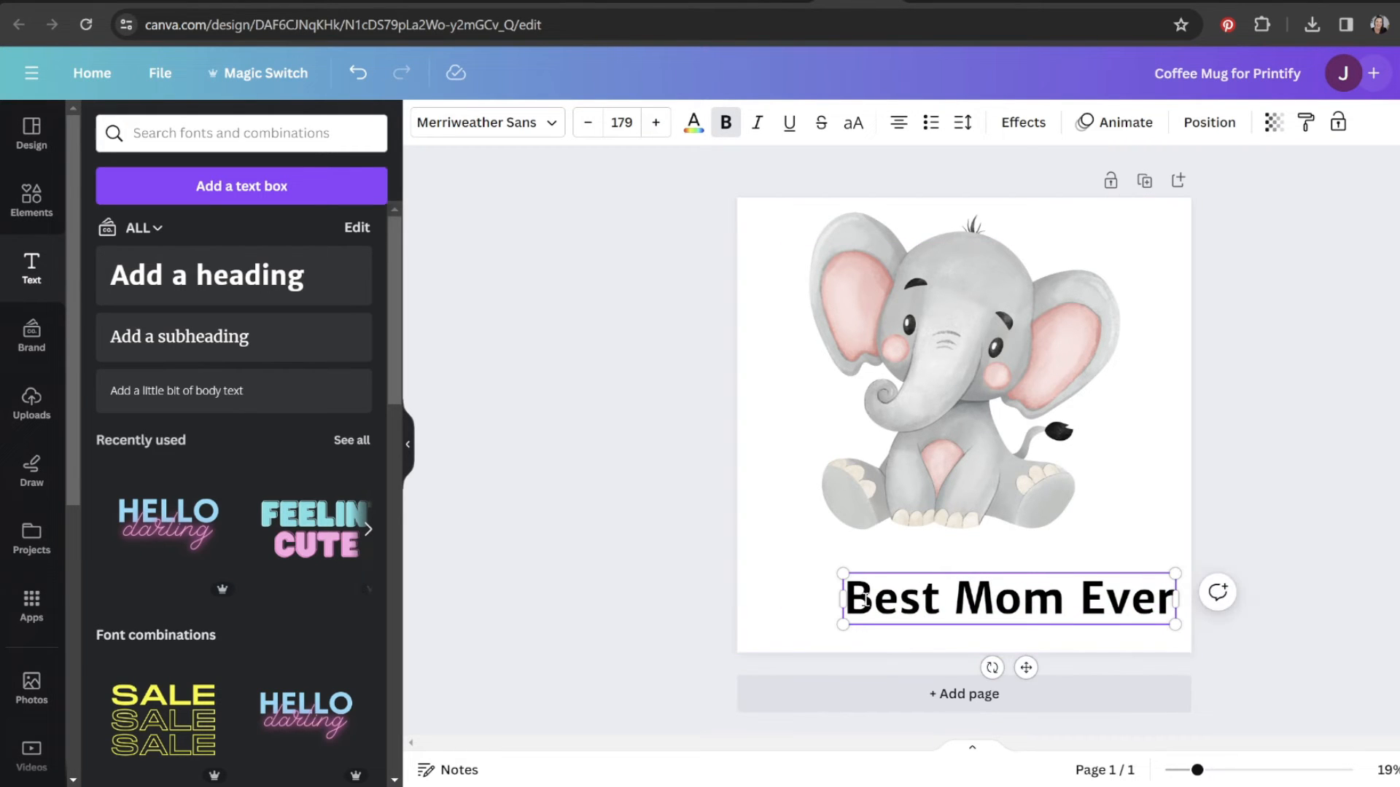
drag(839, 573, 781, 563)
mouse_move(960, 594)
mouse_down()
mouse_move(941, 589)
mouse_move(951, 576)
mouse_up()
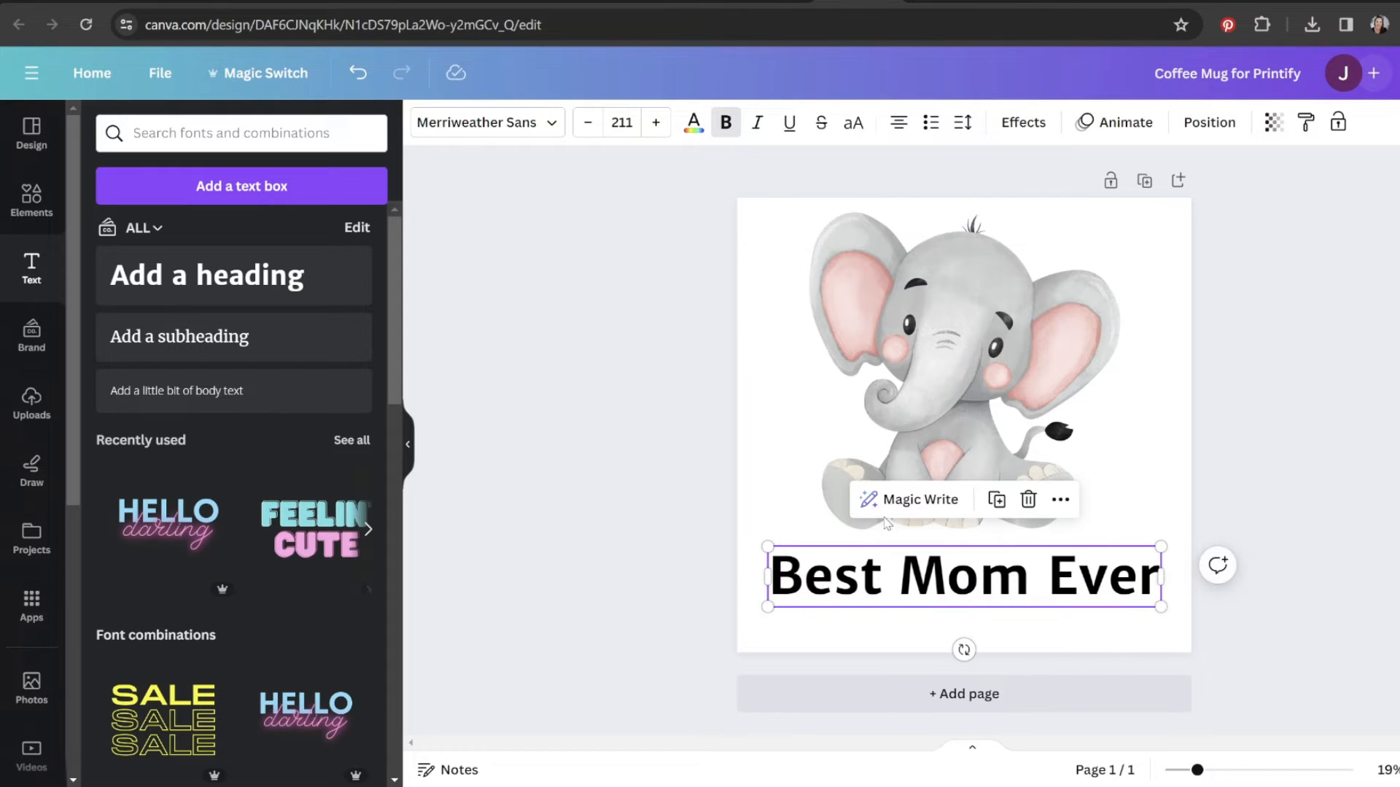
Change the text's font to Apricots from the Handwriting fonts and enlarge it to about size 258.
click(543, 124)
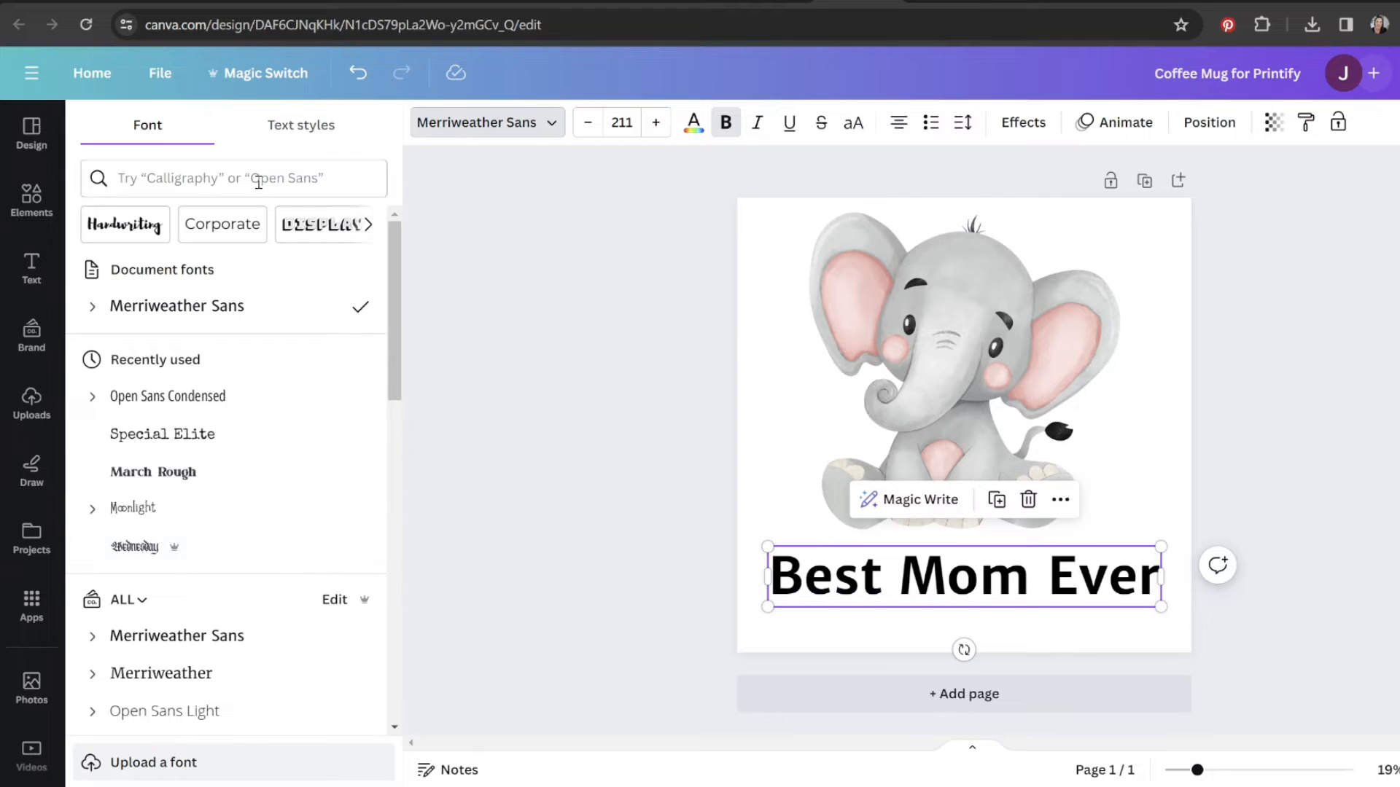
click(152, 230)
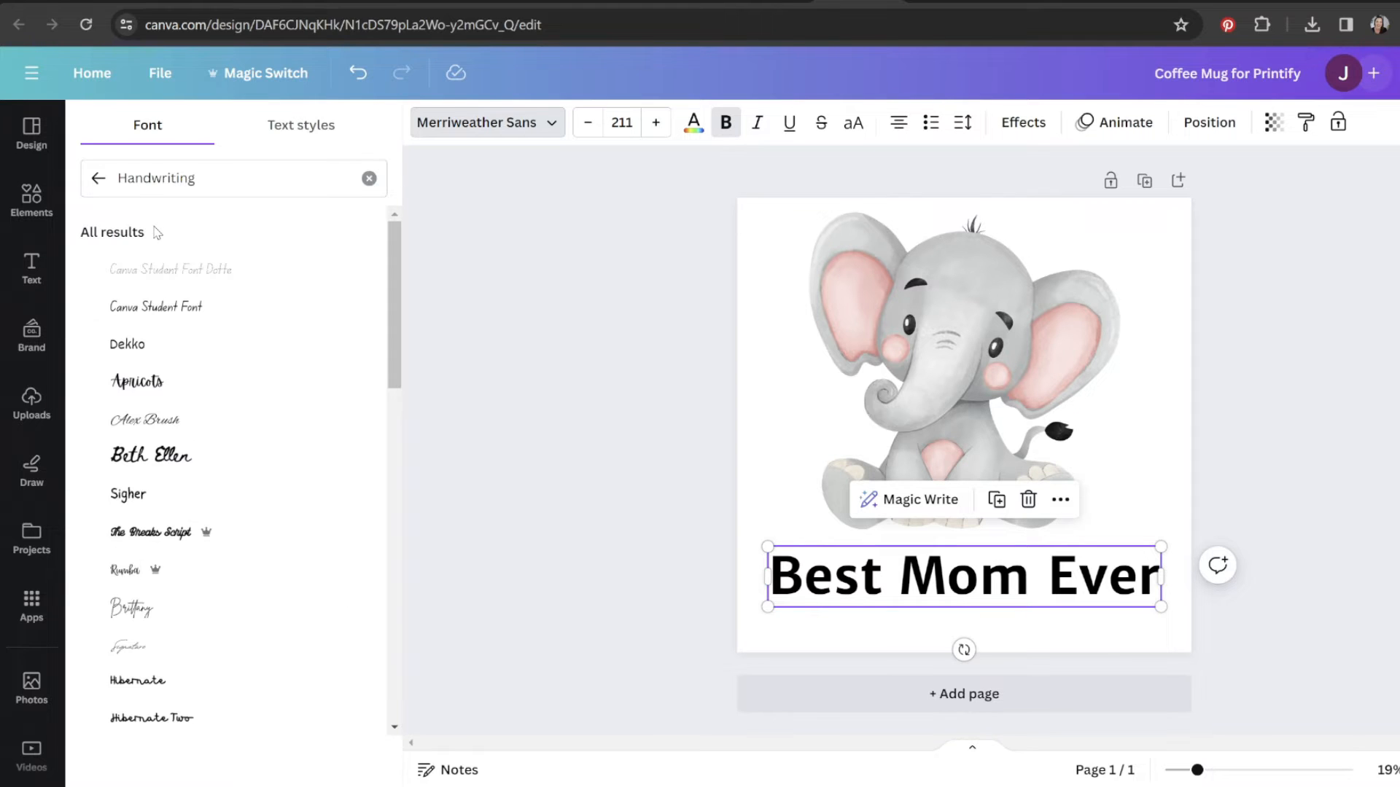
click(145, 380)
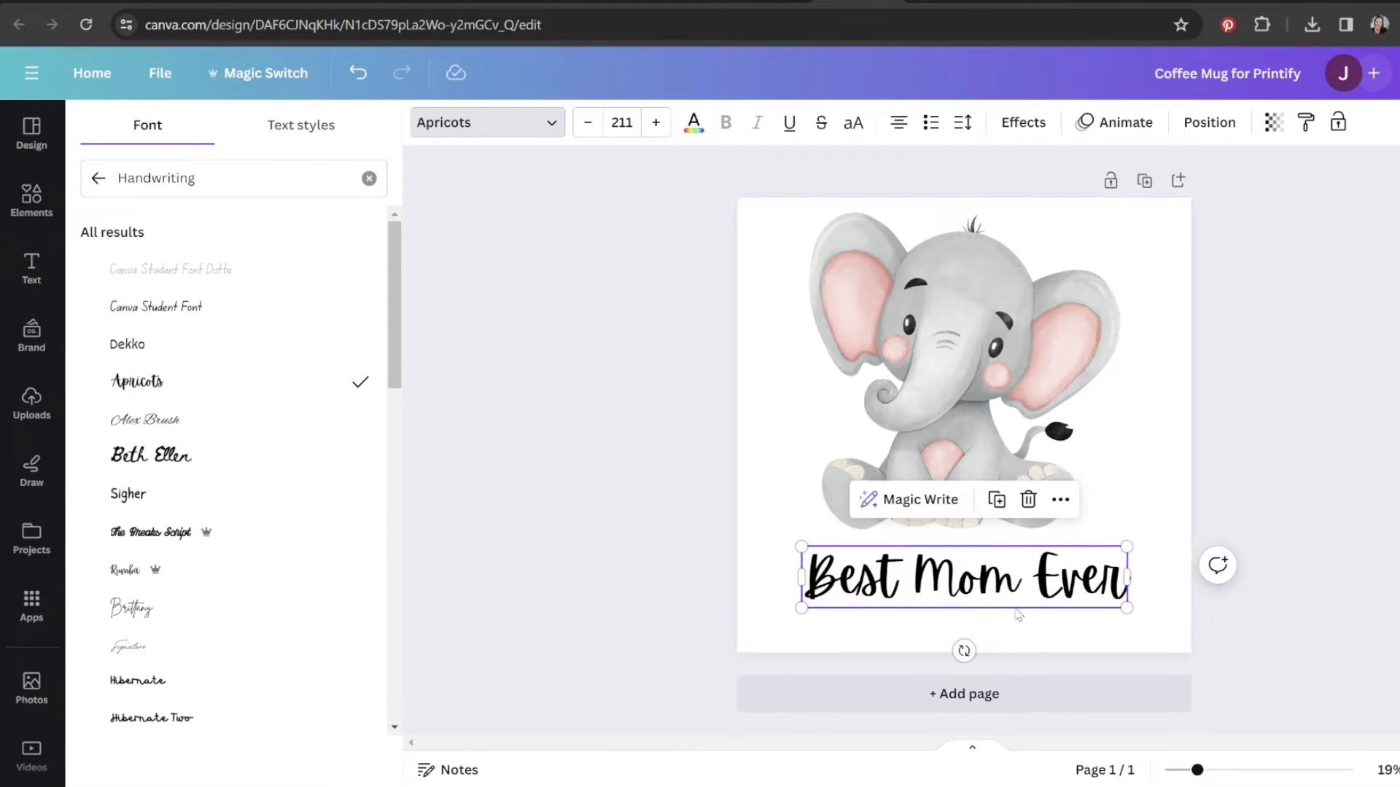
drag(1127, 547, 1164, 539)
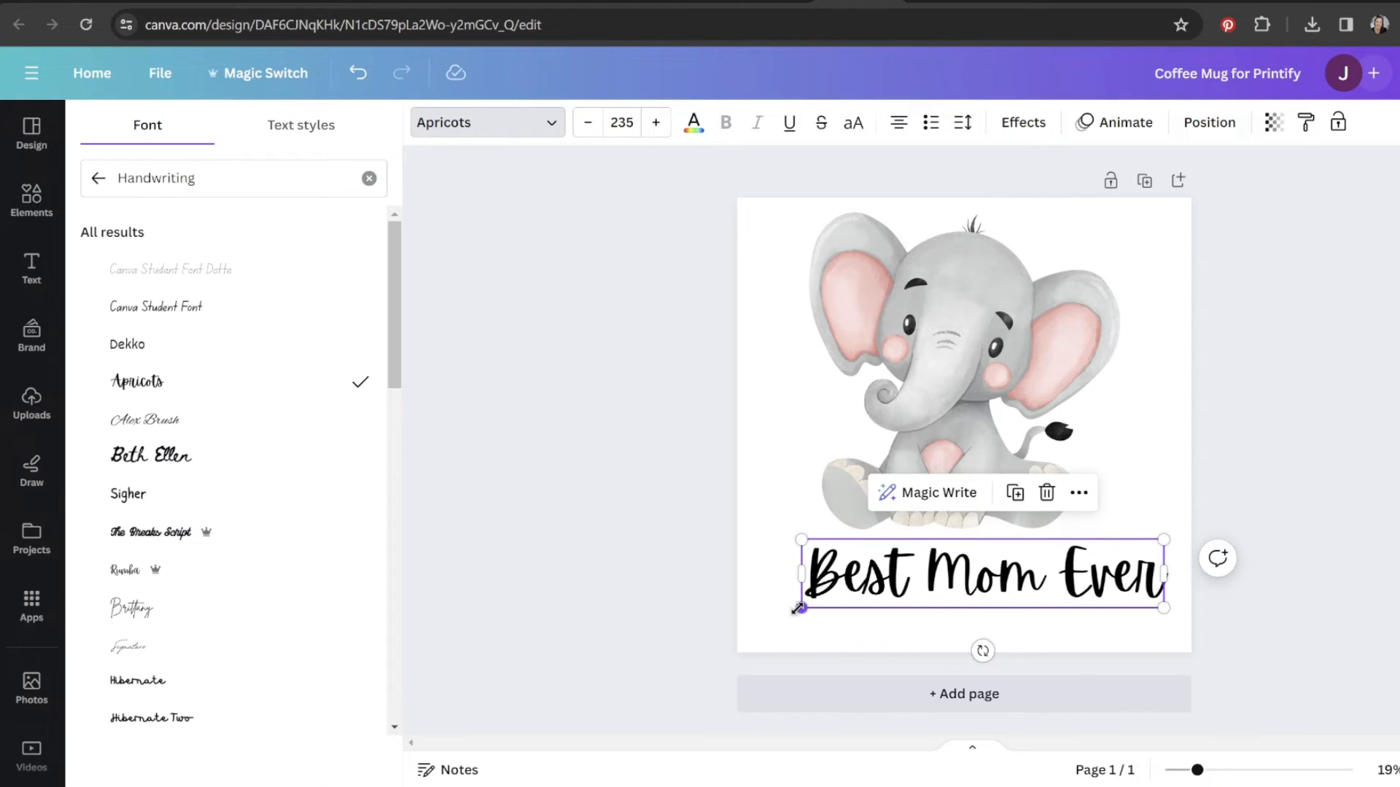
drag(798, 608, 765, 615)
Recolour the "Best Mom Ever" text with the darker pink from the elephant's photo colours.
click(694, 122)
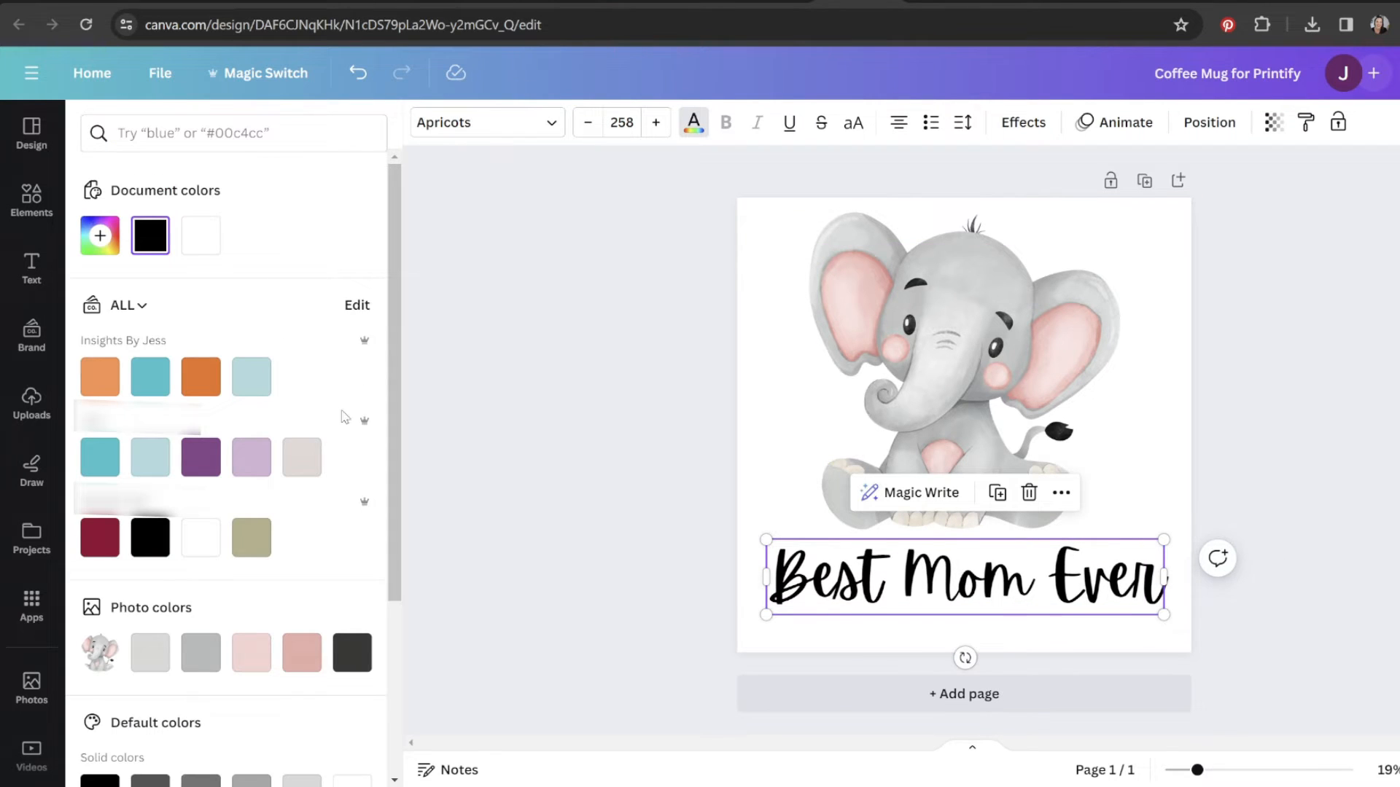
click(301, 653)
click(1346, 369)
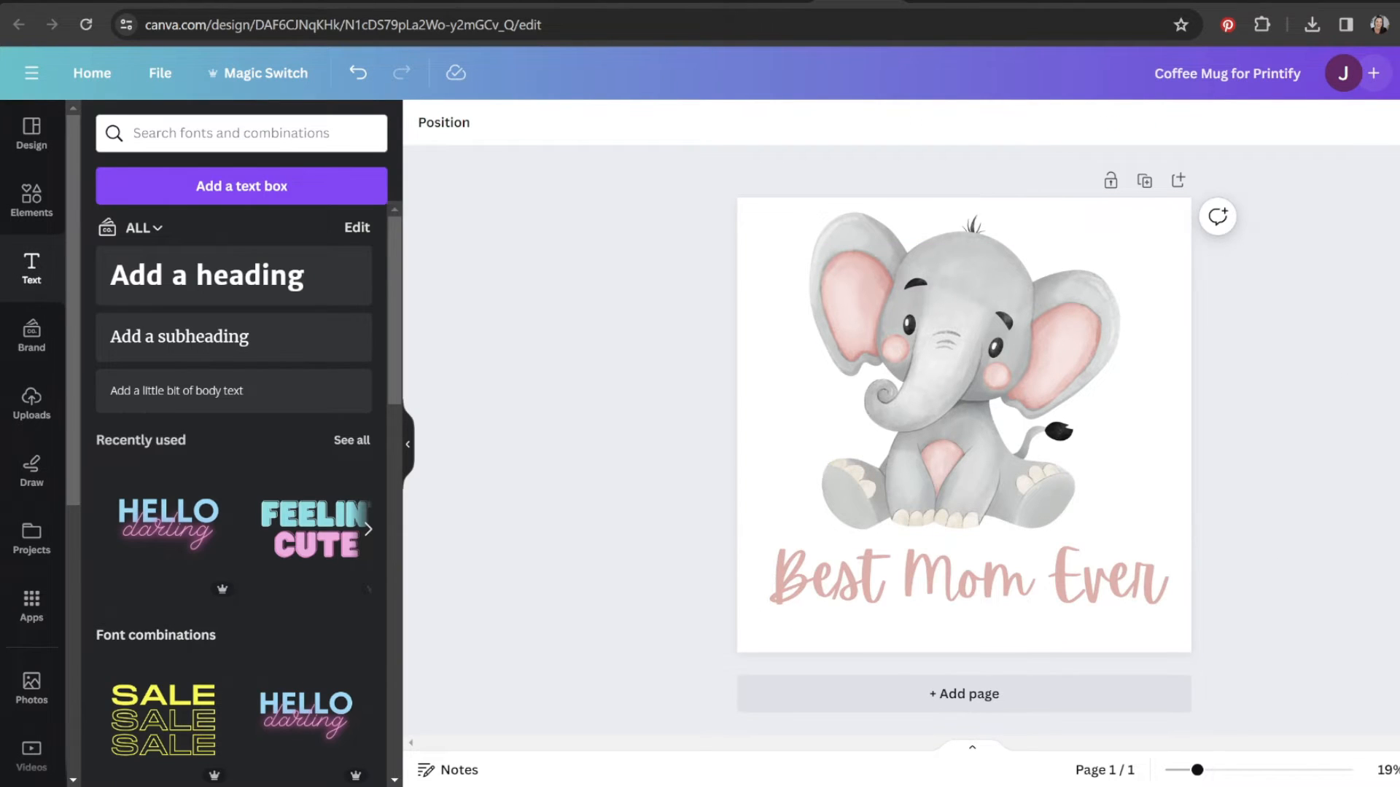
Download the design as a PNG with a transparent background and return to the Printify mug editor.
click(1392, 75)
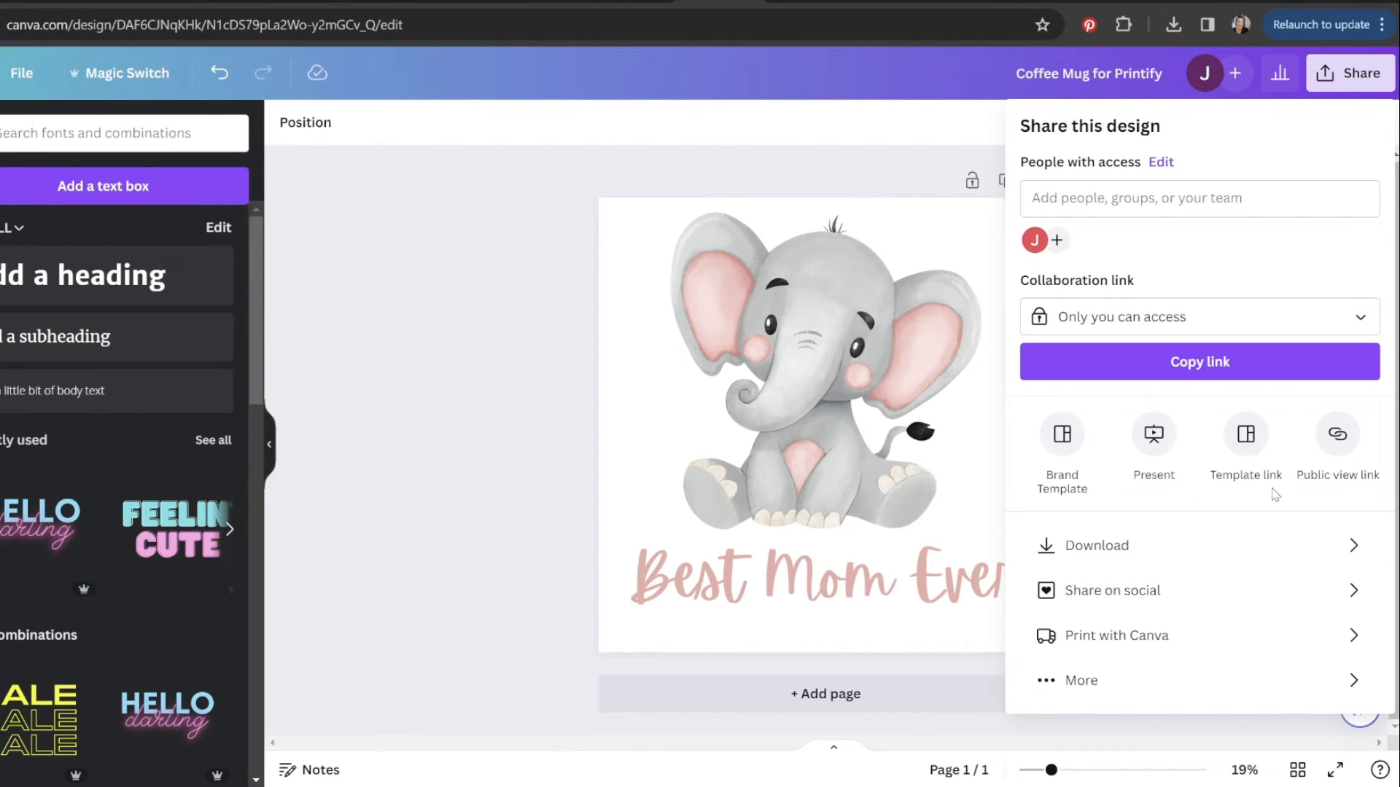
click(1290, 560)
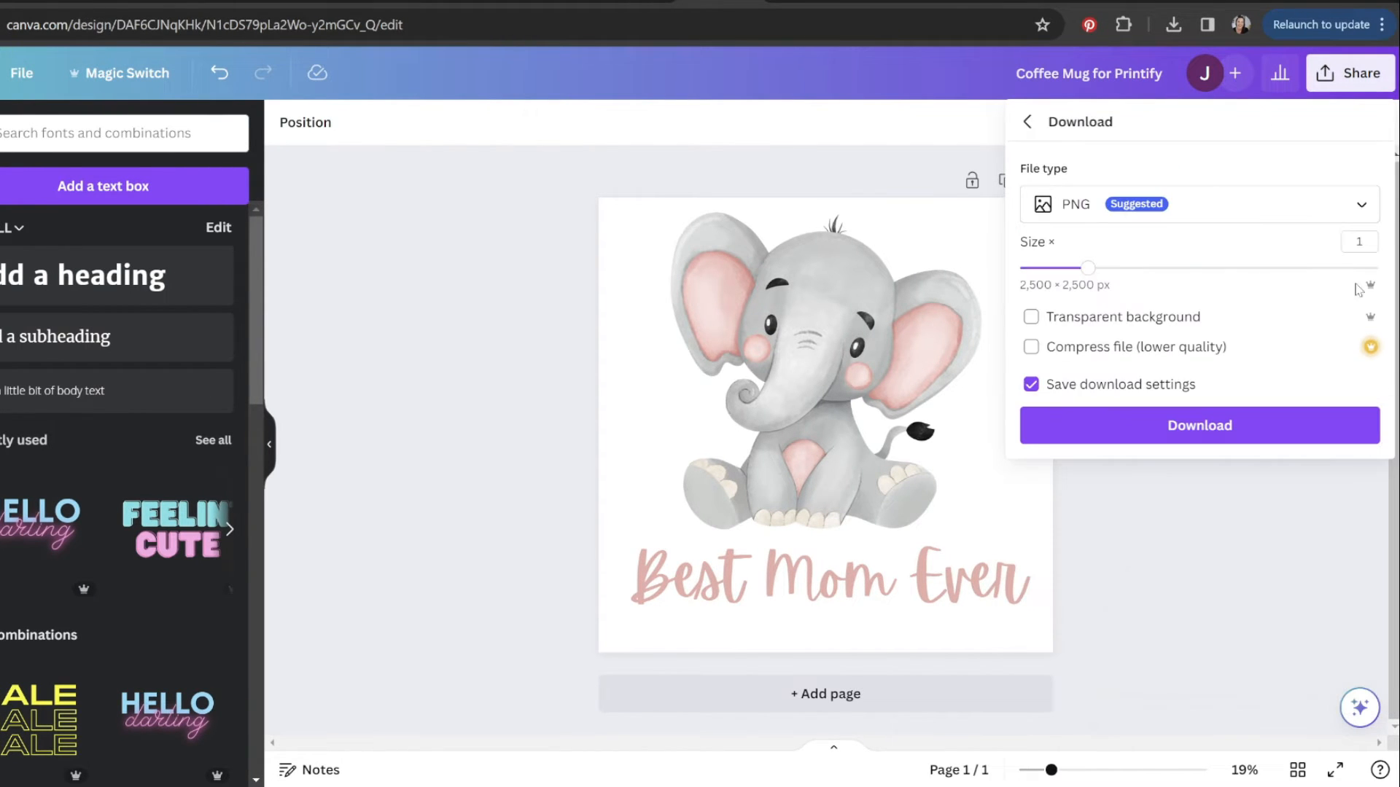
click(1031, 319)
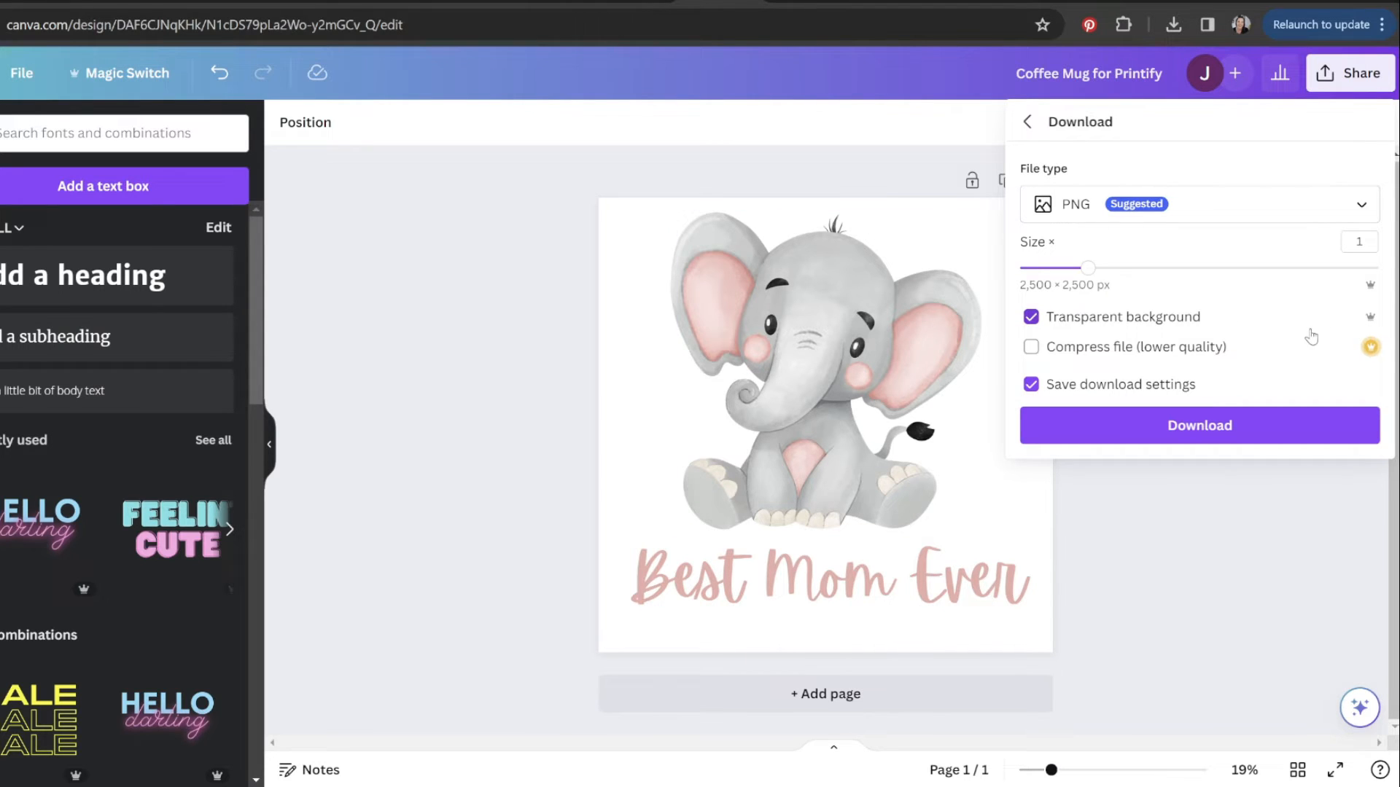
click(1255, 433)
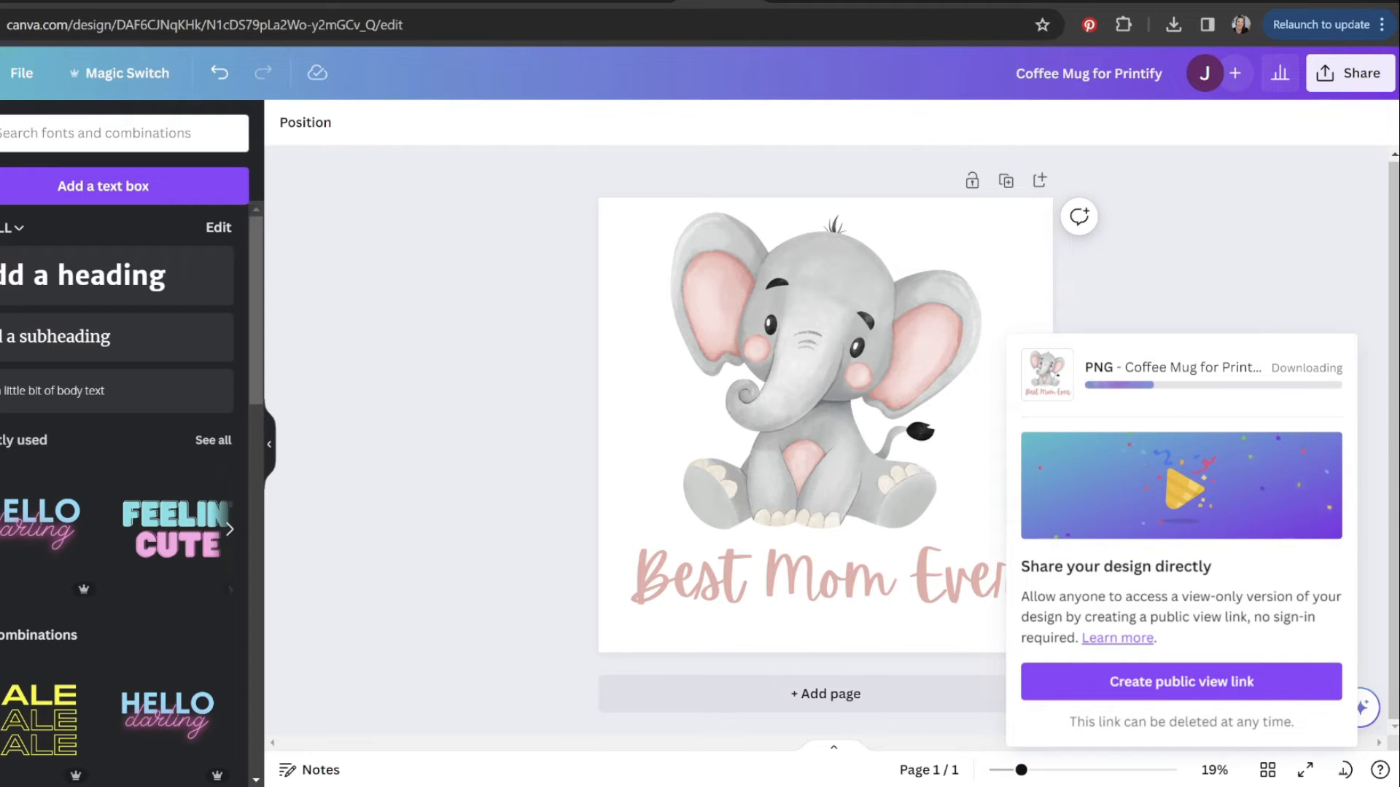
click(978, 2)
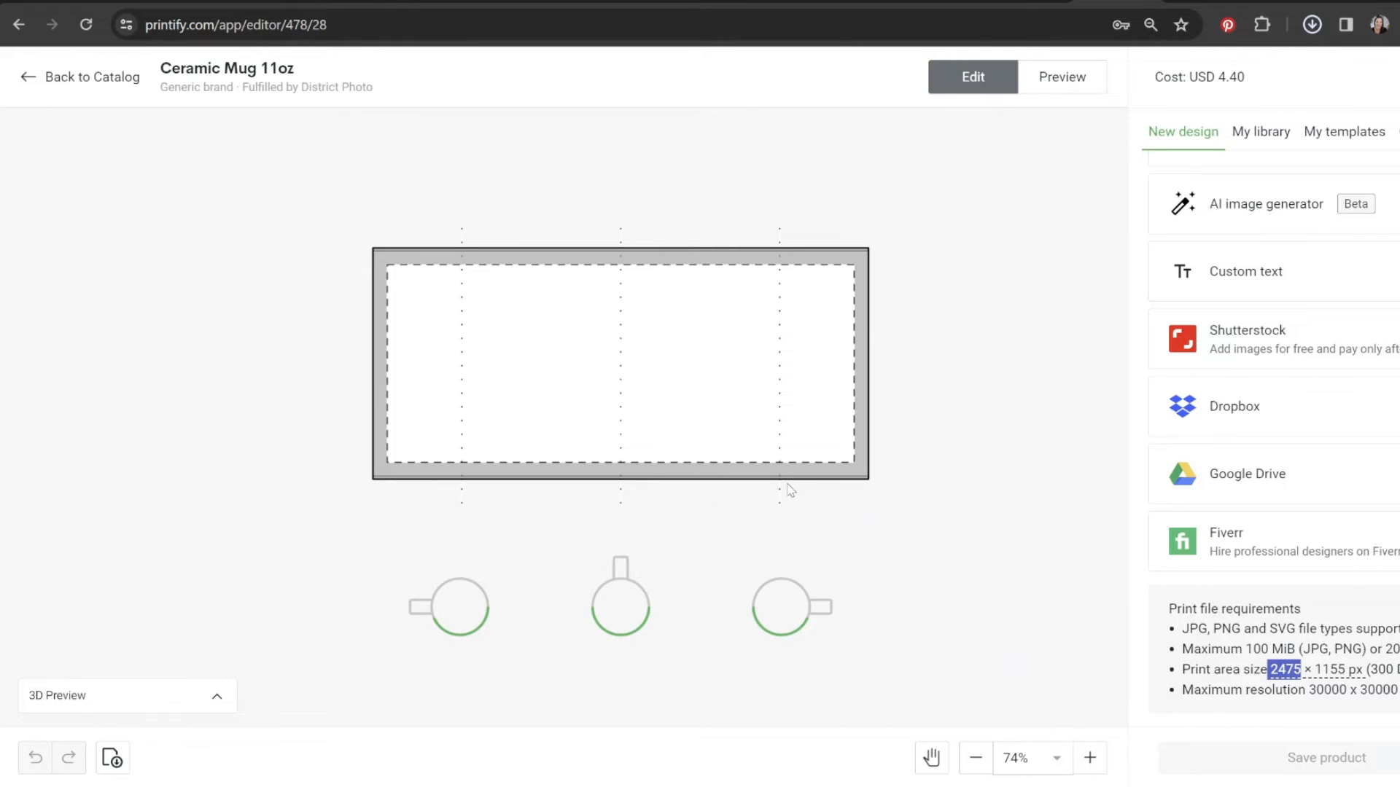
Add Coffee Mug for Printify.png from the device, shrink it to about 3.5 in wide, and place it over the left guide line.
scroll(1349, 156, up, 2)
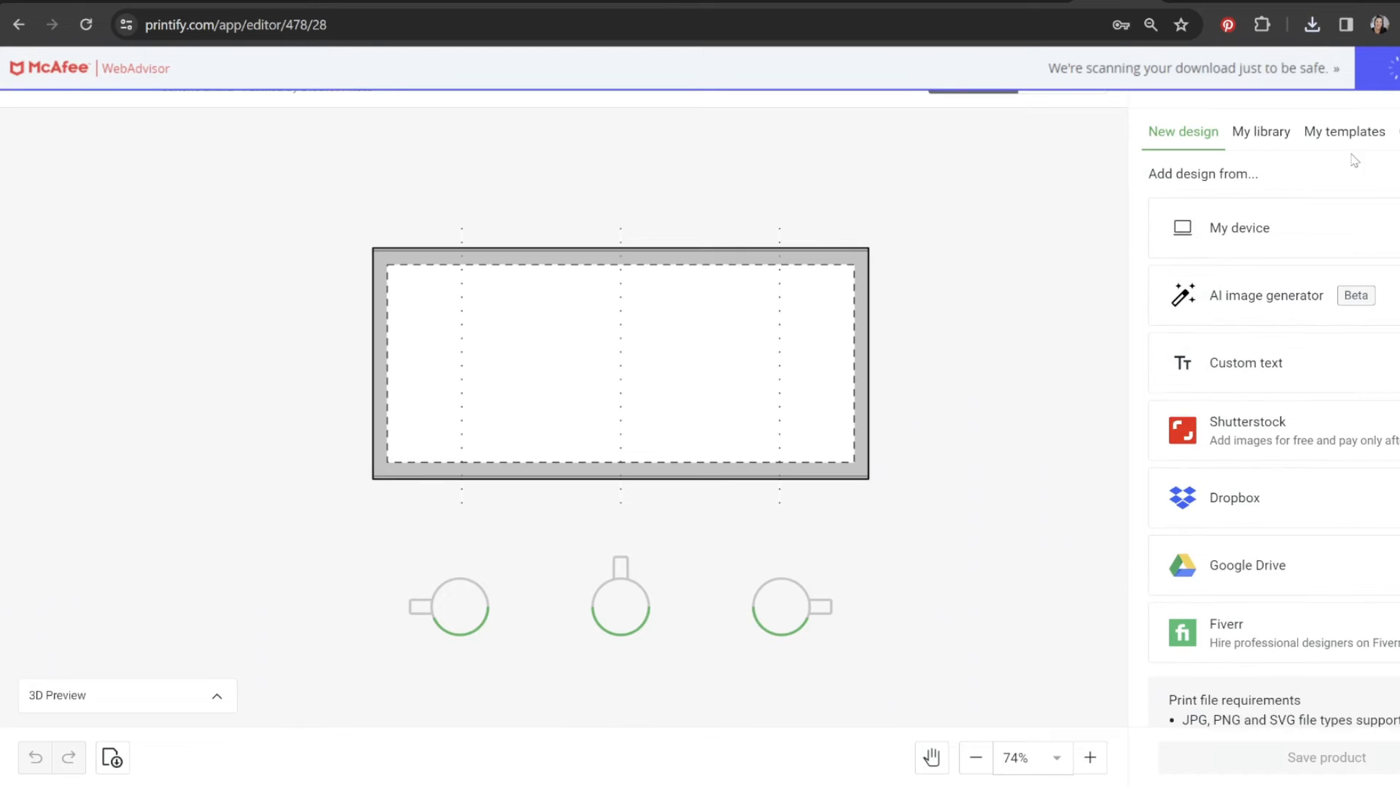
click(1247, 234)
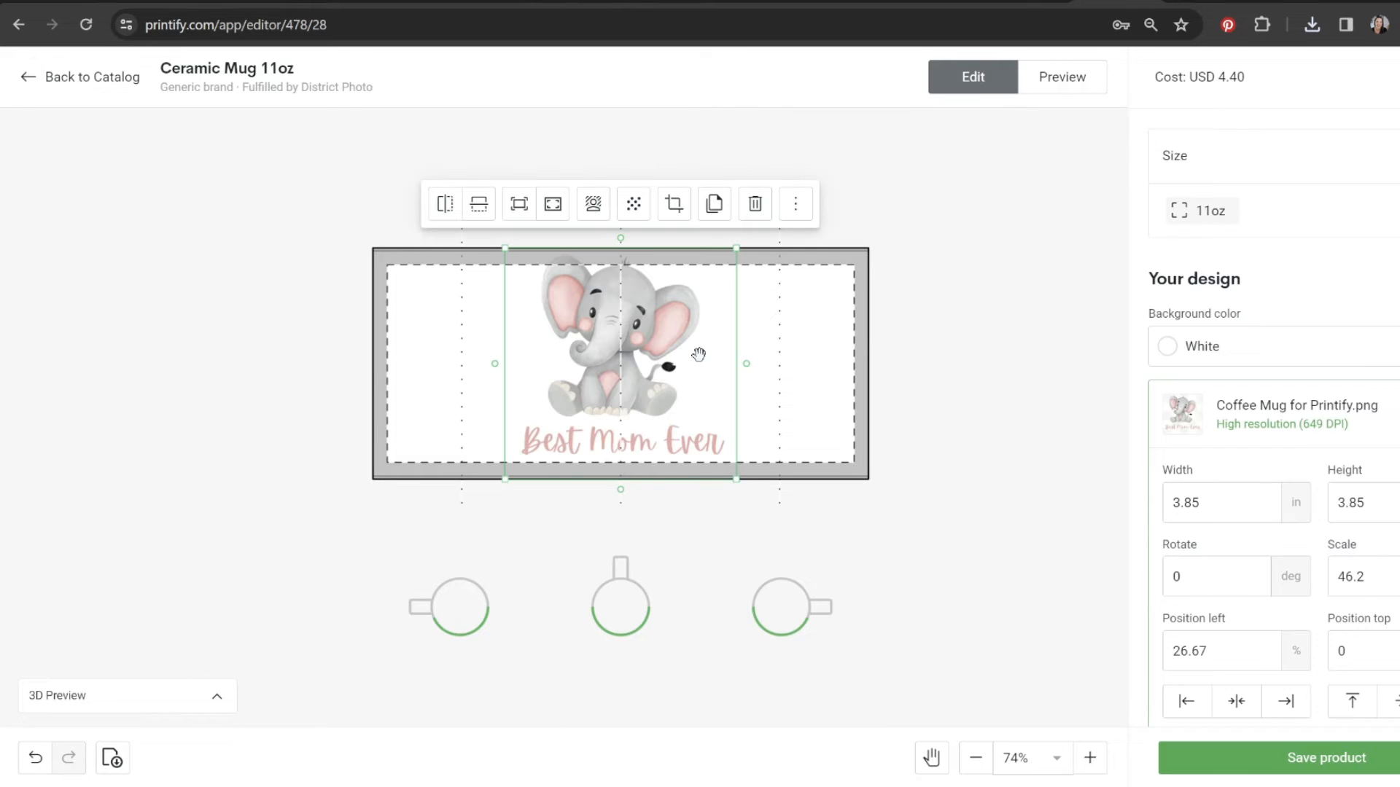
drag(736, 244, 715, 268)
drag(601, 376, 454, 370)
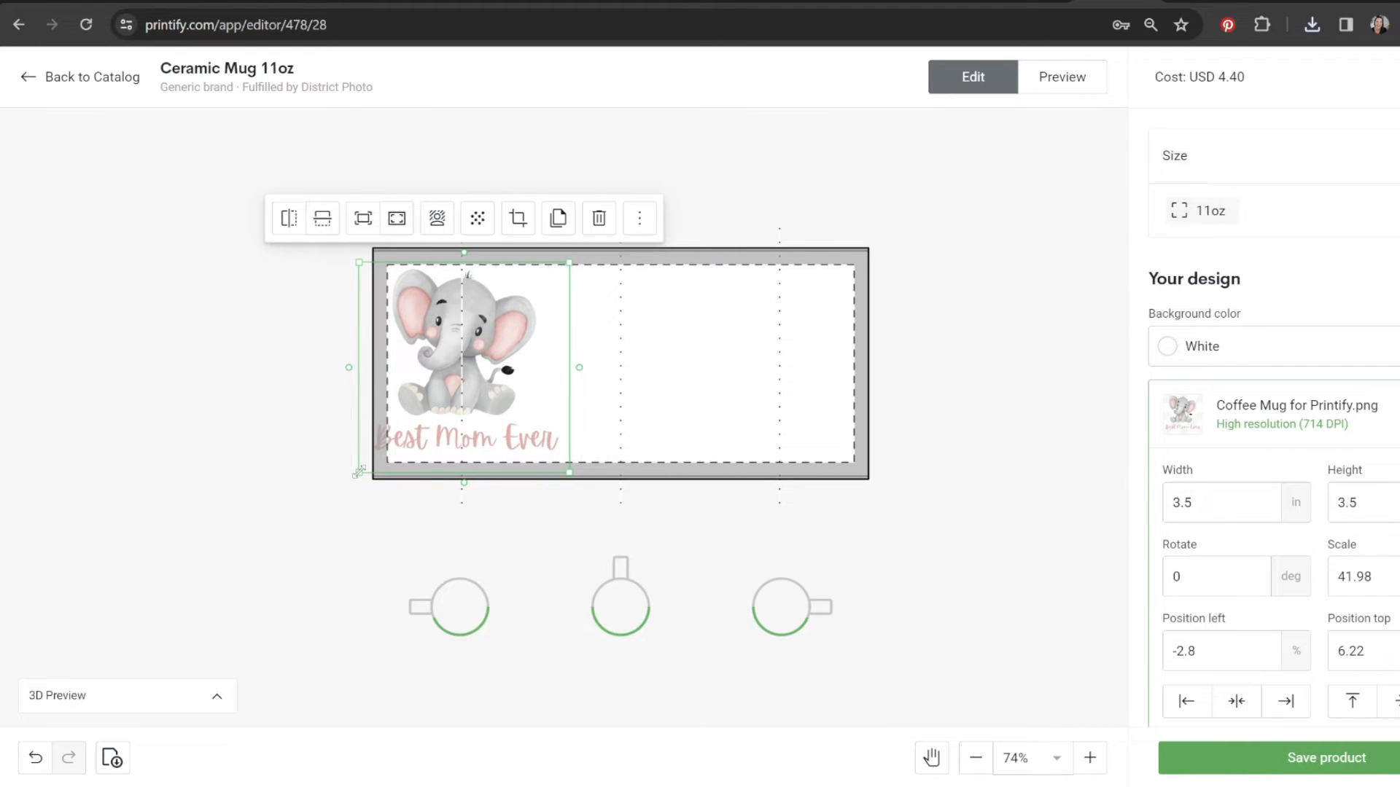
Shrink the elephant design to about 2.76 in wide and centre it on the left guide line inside the safe area.
drag(359, 473, 382, 450)
drag(478, 347, 475, 361)
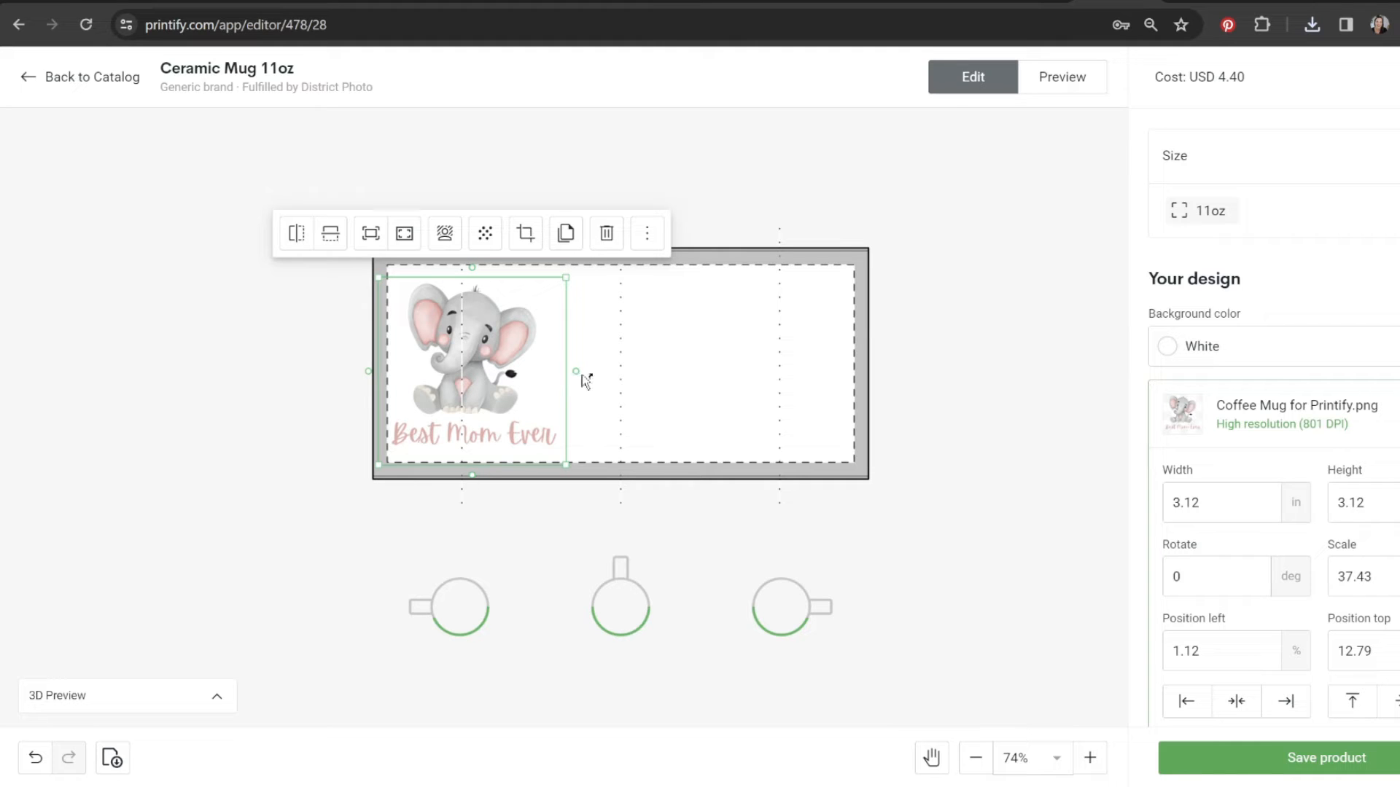
drag(496, 368, 487, 369)
key(Escape)
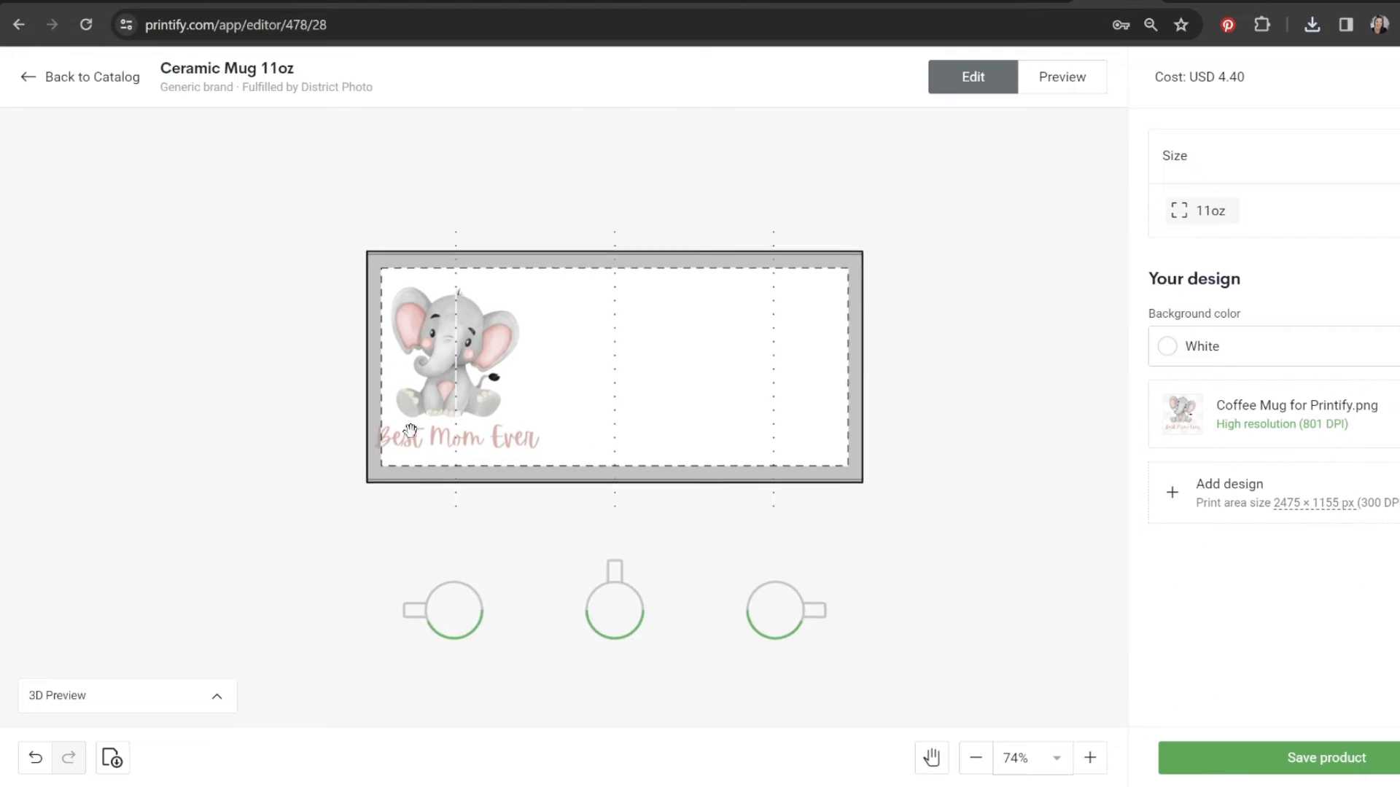
click(481, 335)
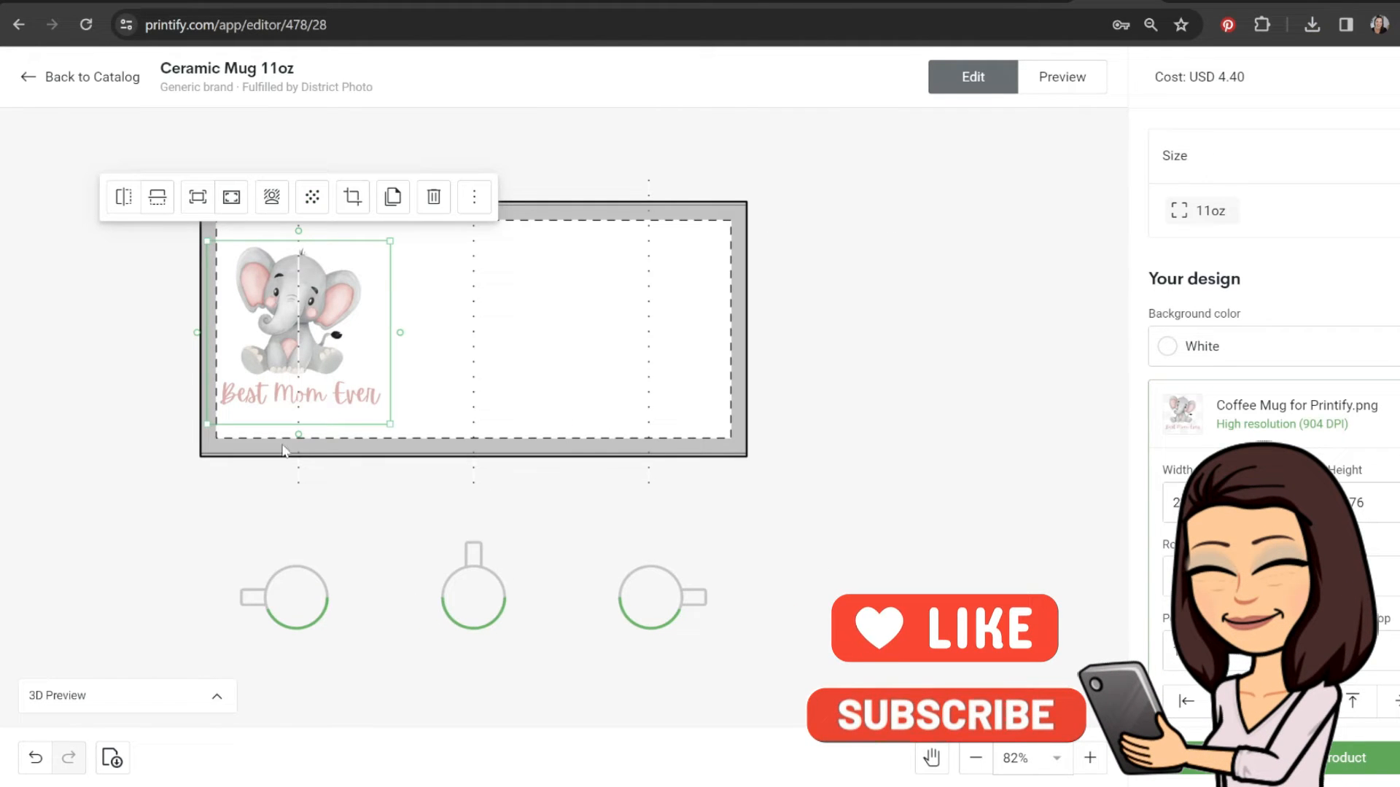
Duplicate the elephant design and place the copy on the right guide line, level with the original.
click(393, 197)
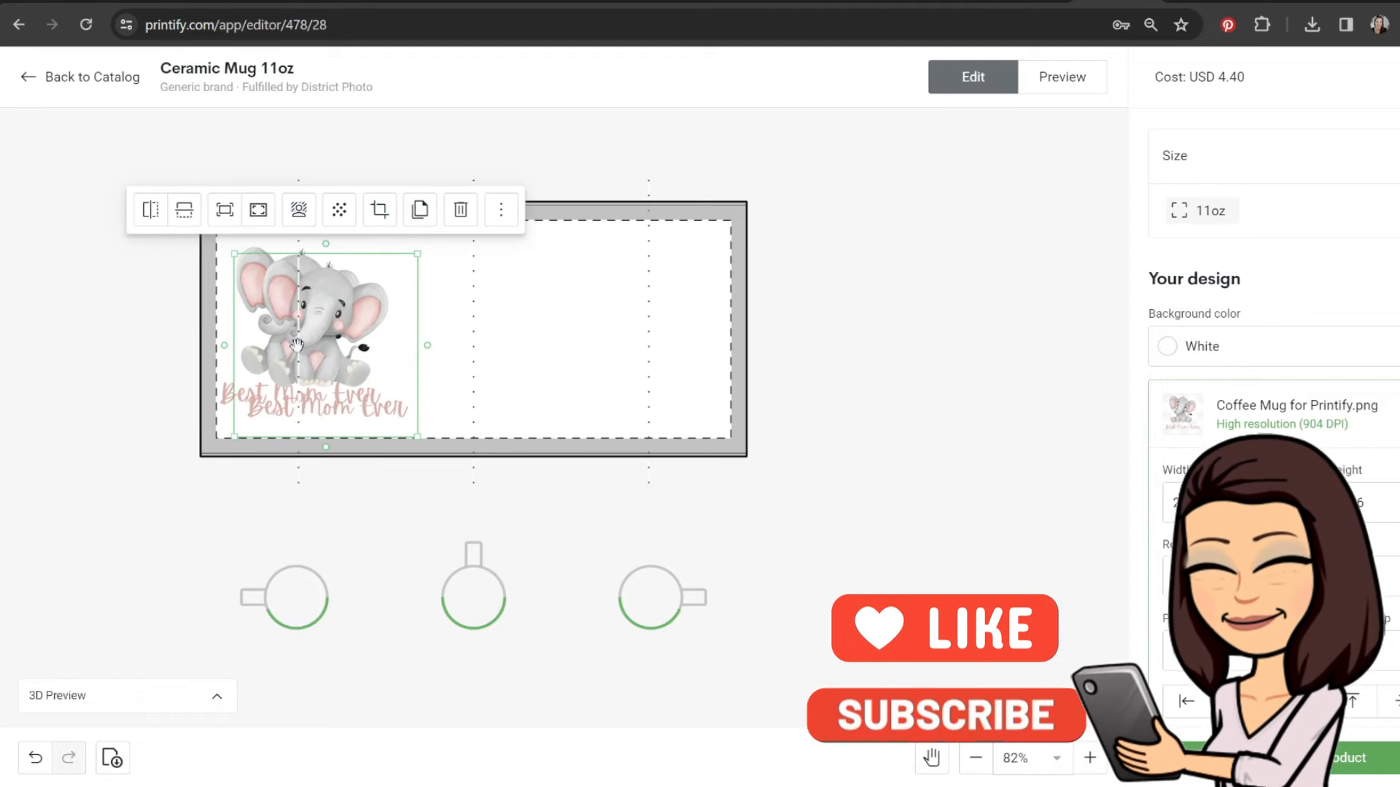
drag(300, 342, 620, 337)
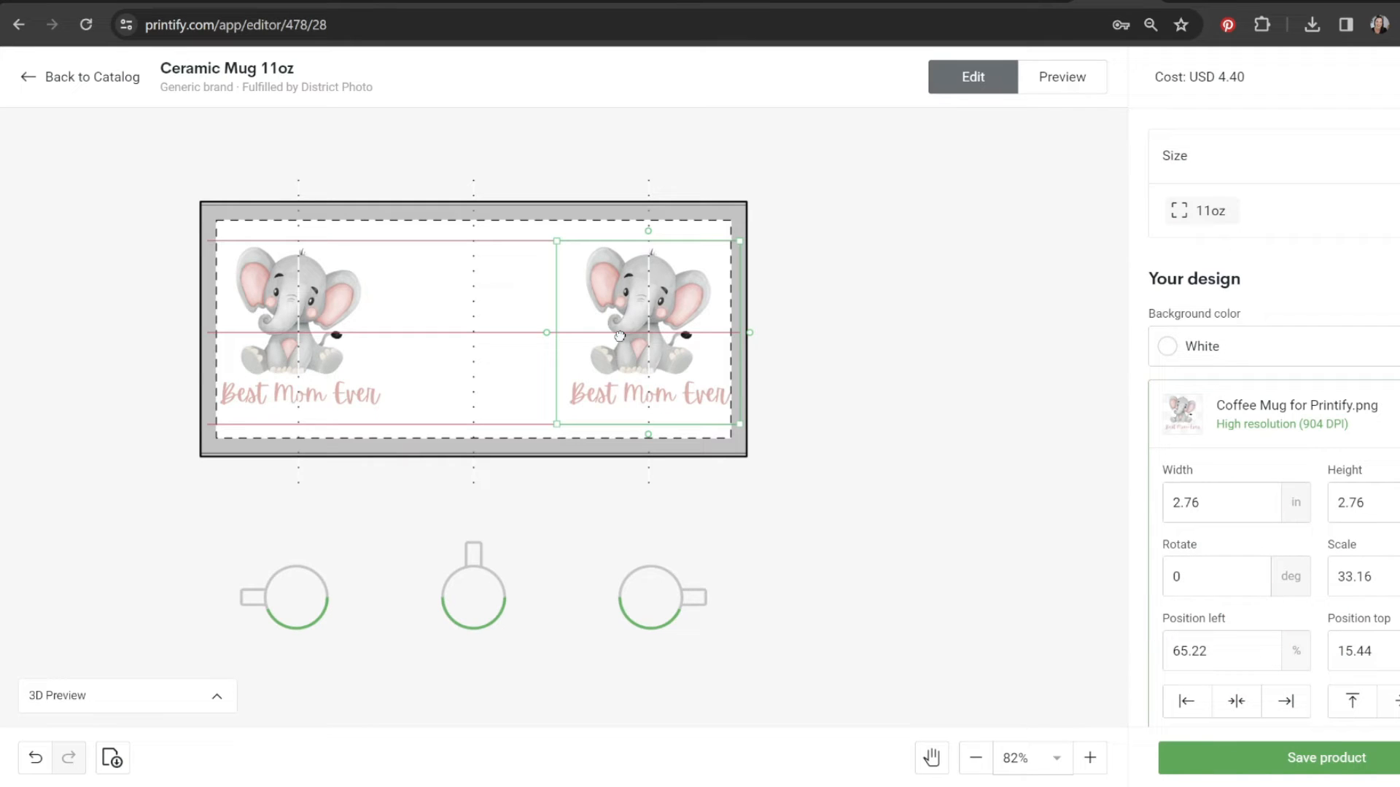
drag(619, 336, 619, 334)
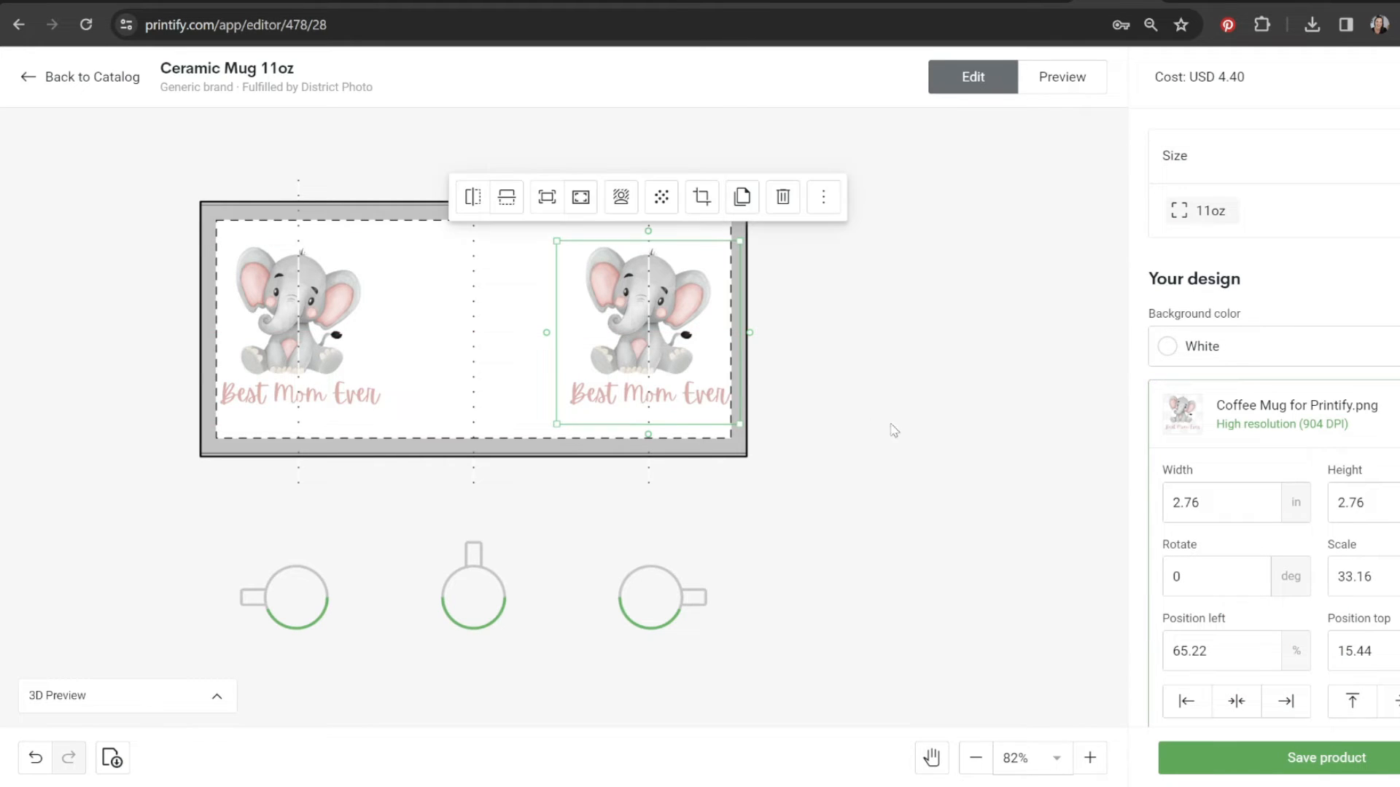
Preview the mug in the Left view and expand the list of mockup views.
click(1064, 87)
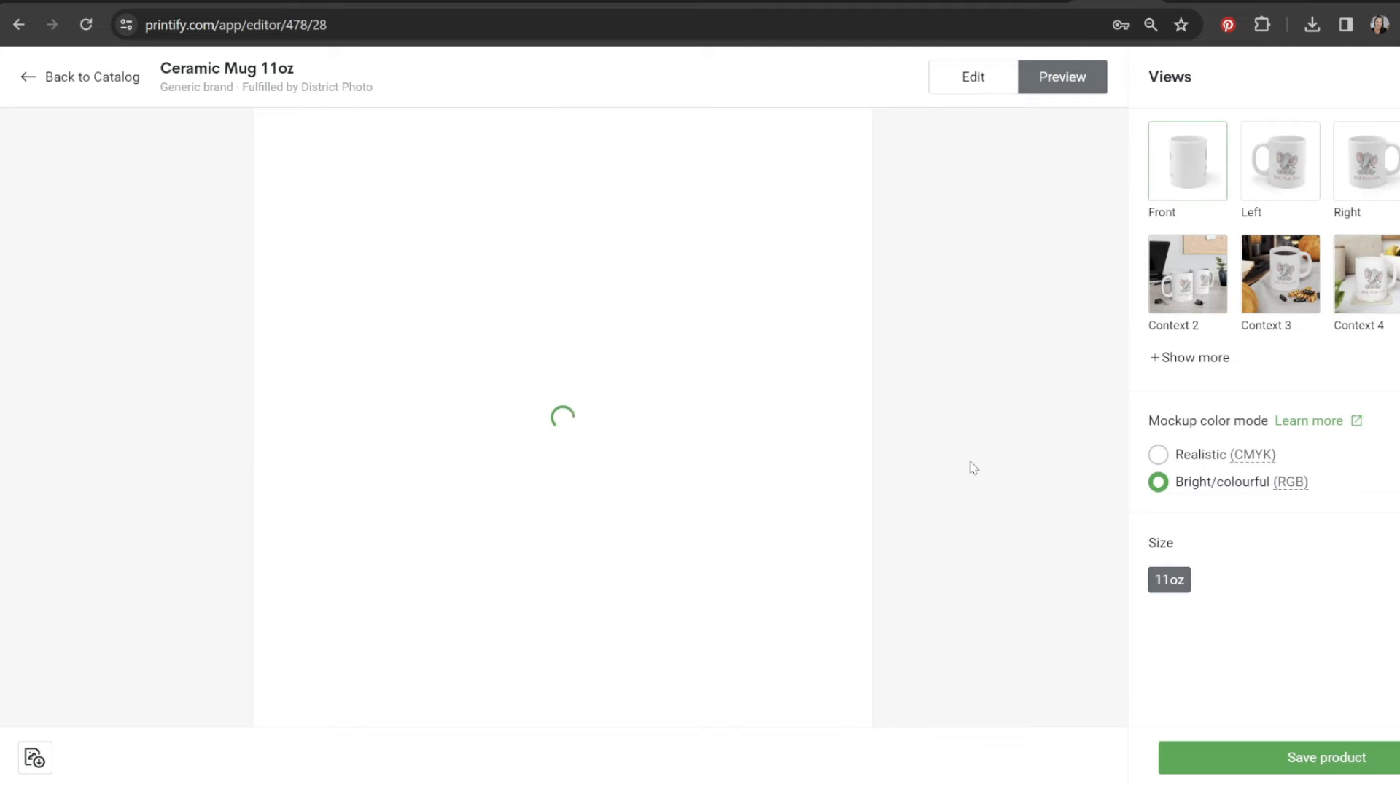
click(1277, 154)
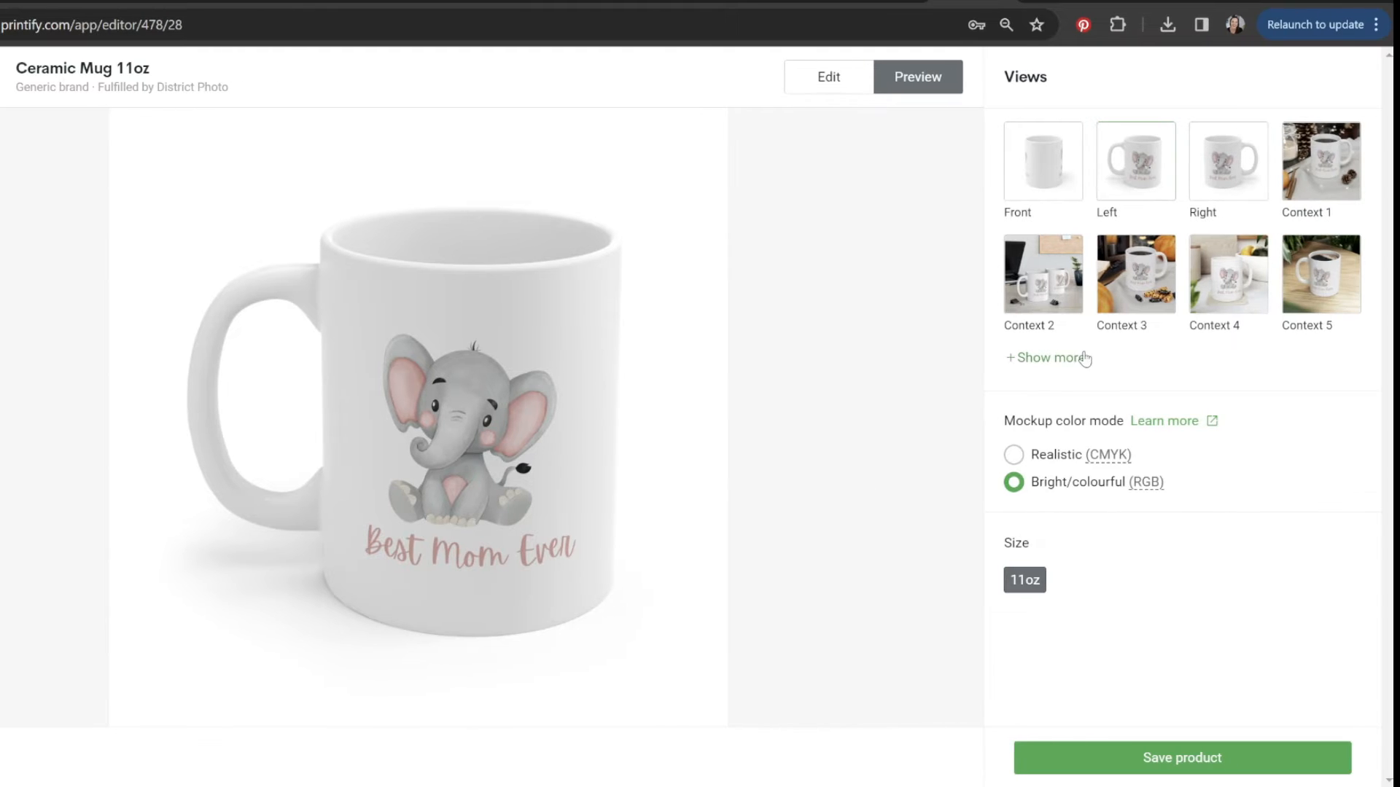
click(1072, 360)
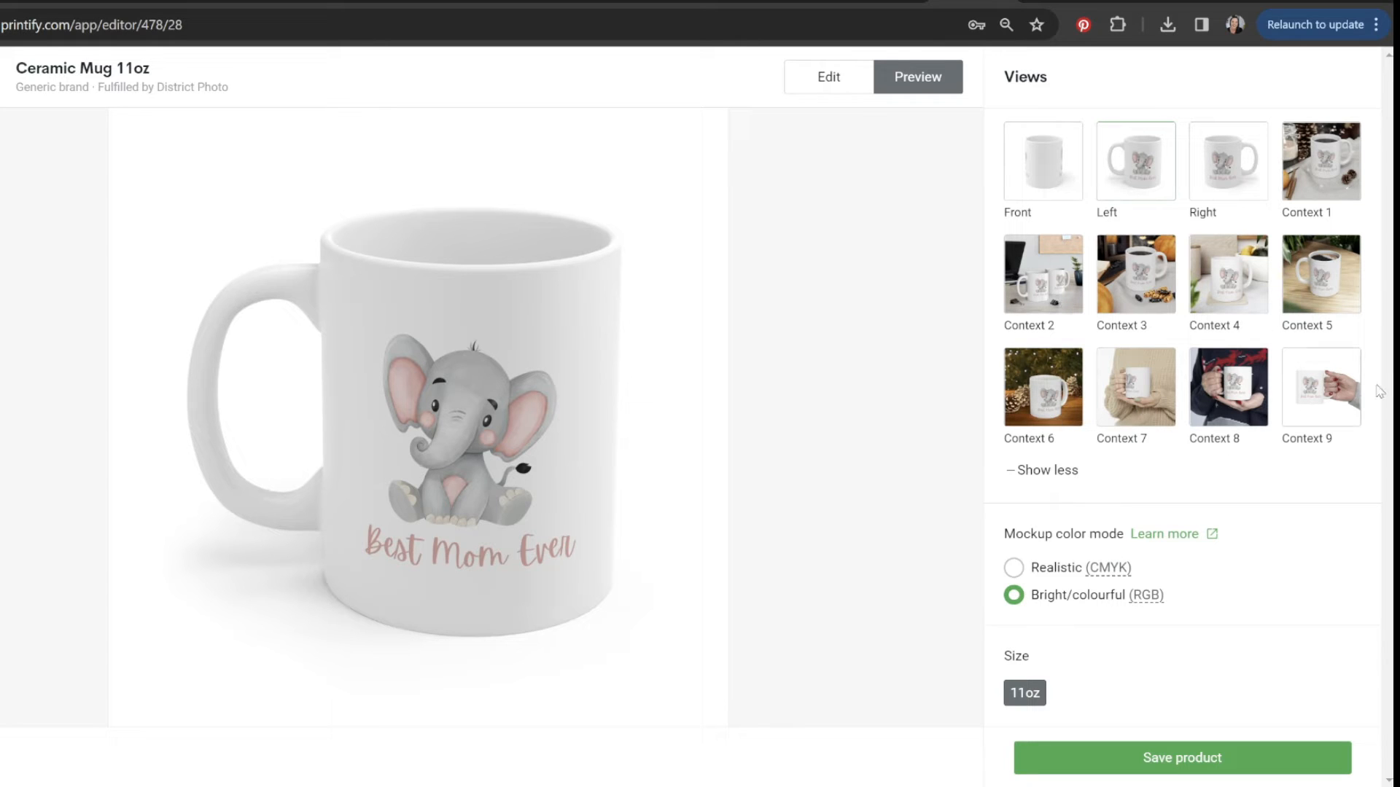
Save the full-size Context 4 mockup image from a separate tab, then upload it to the photos of the Etsy listing.
click(1228, 274)
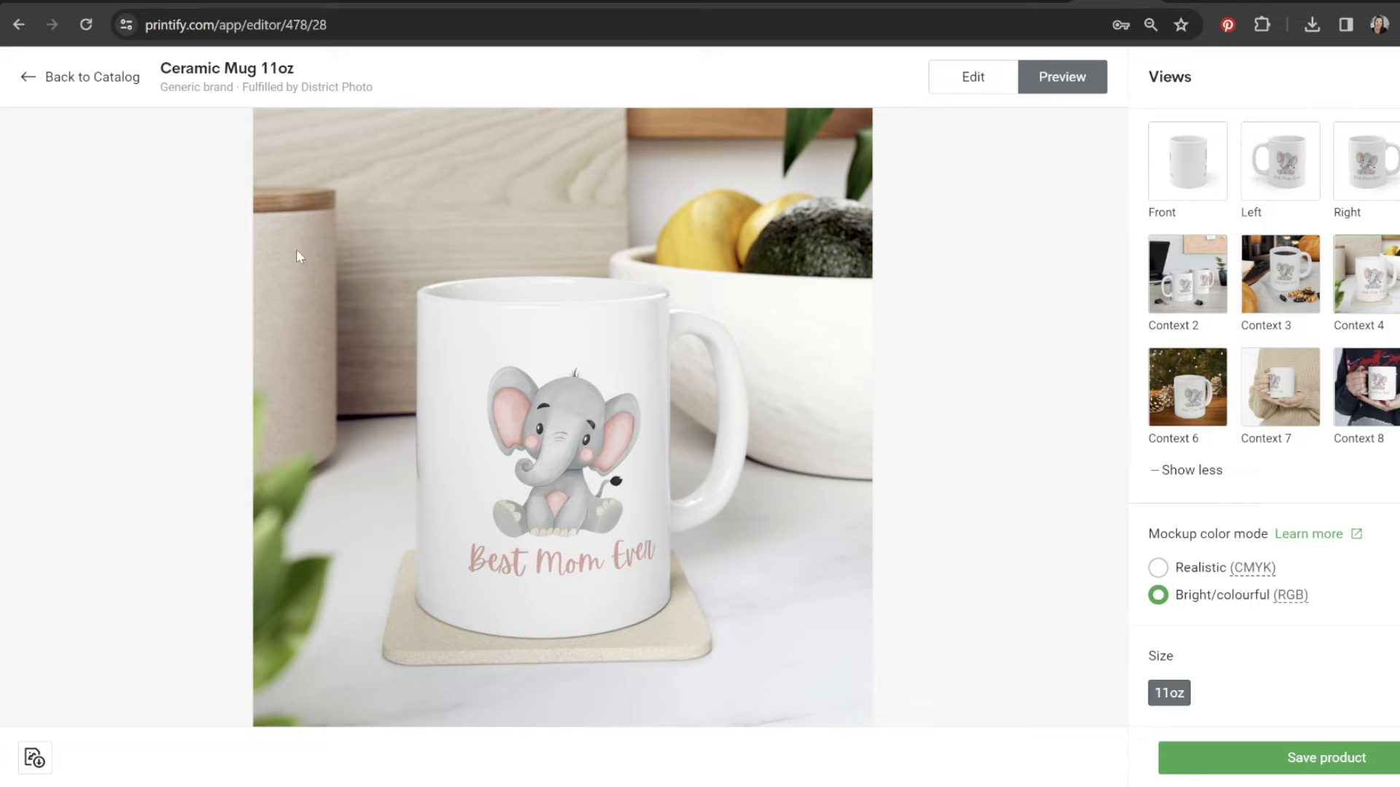
right_click(593, 220)
click(609, 238)
key(ctrl+Tab)
click(710, 401)
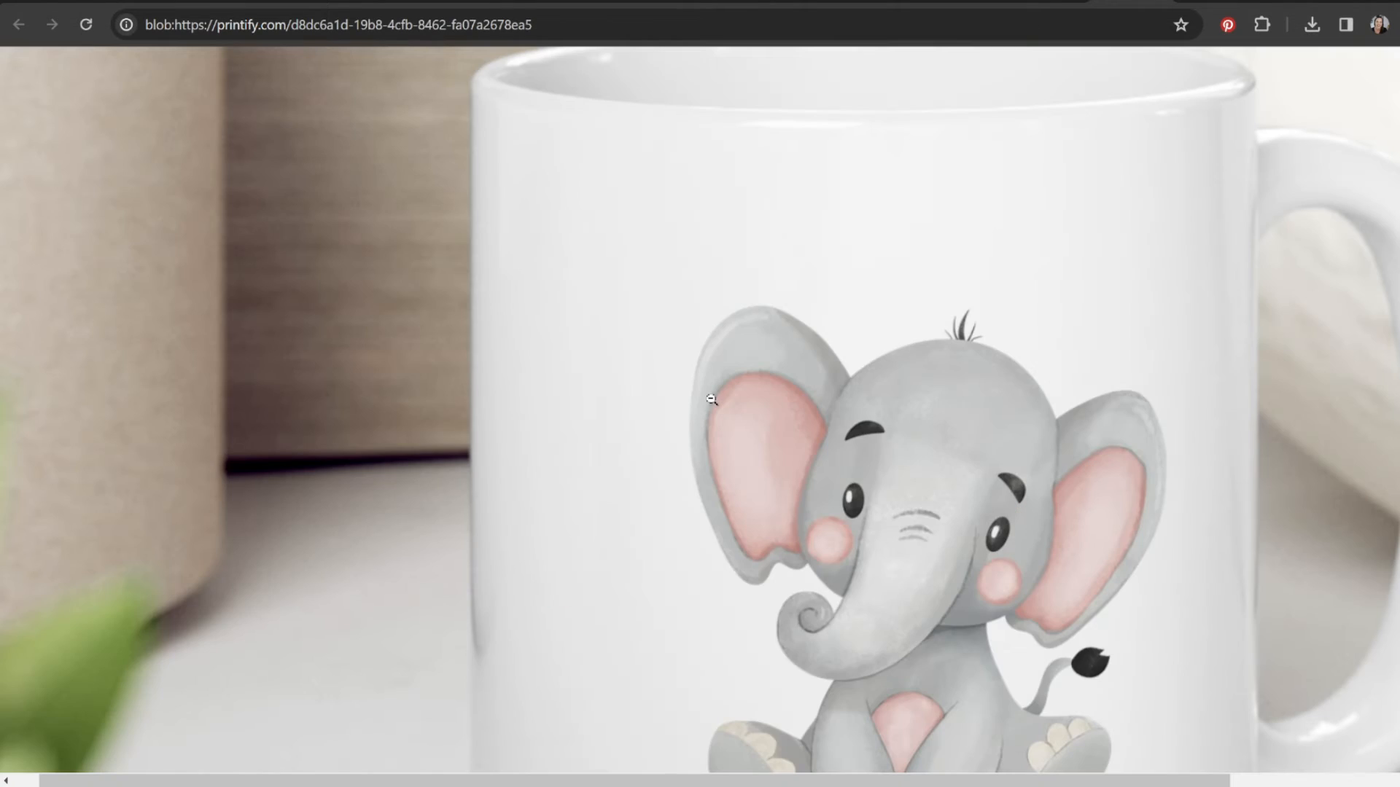
right_click(706, 393)
click(768, 444)
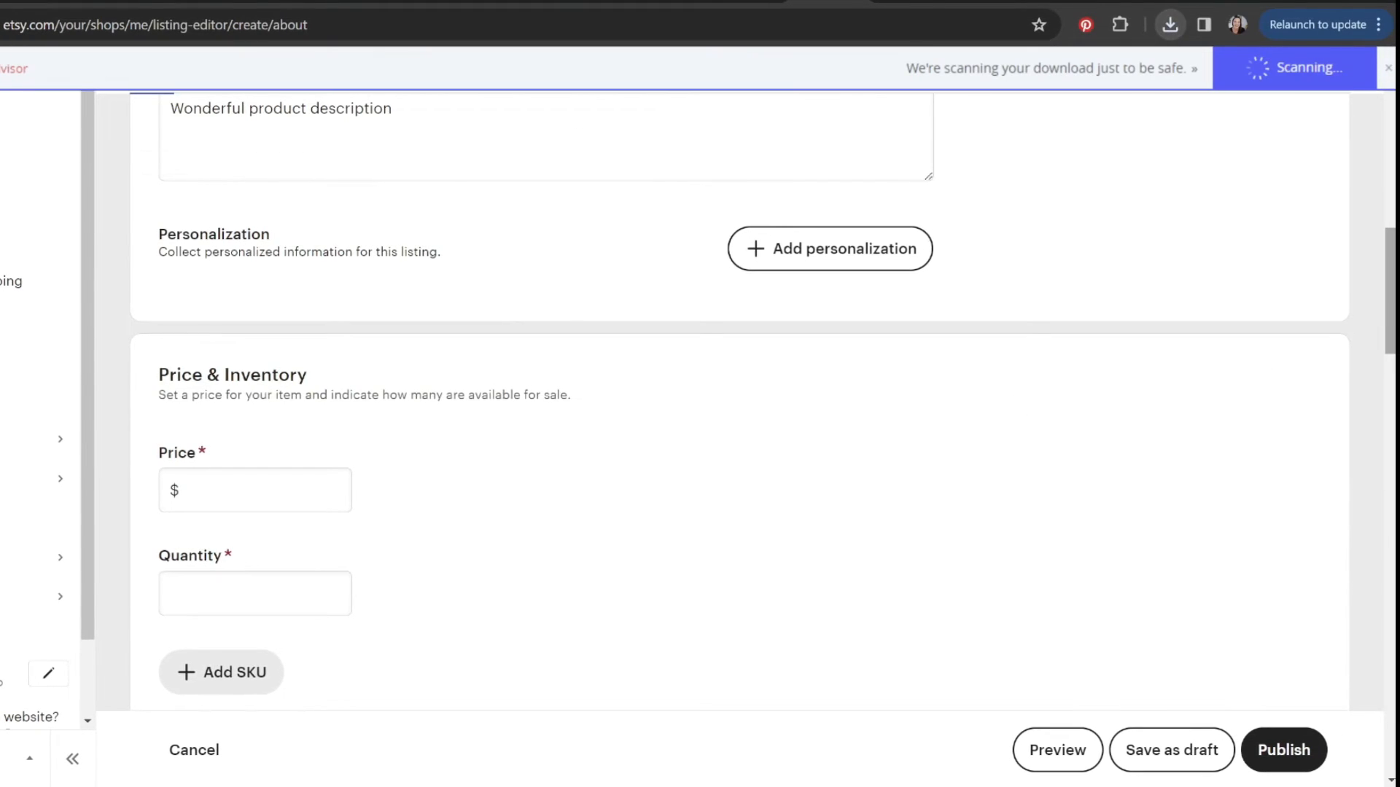
scroll(512, 324, up, 8)
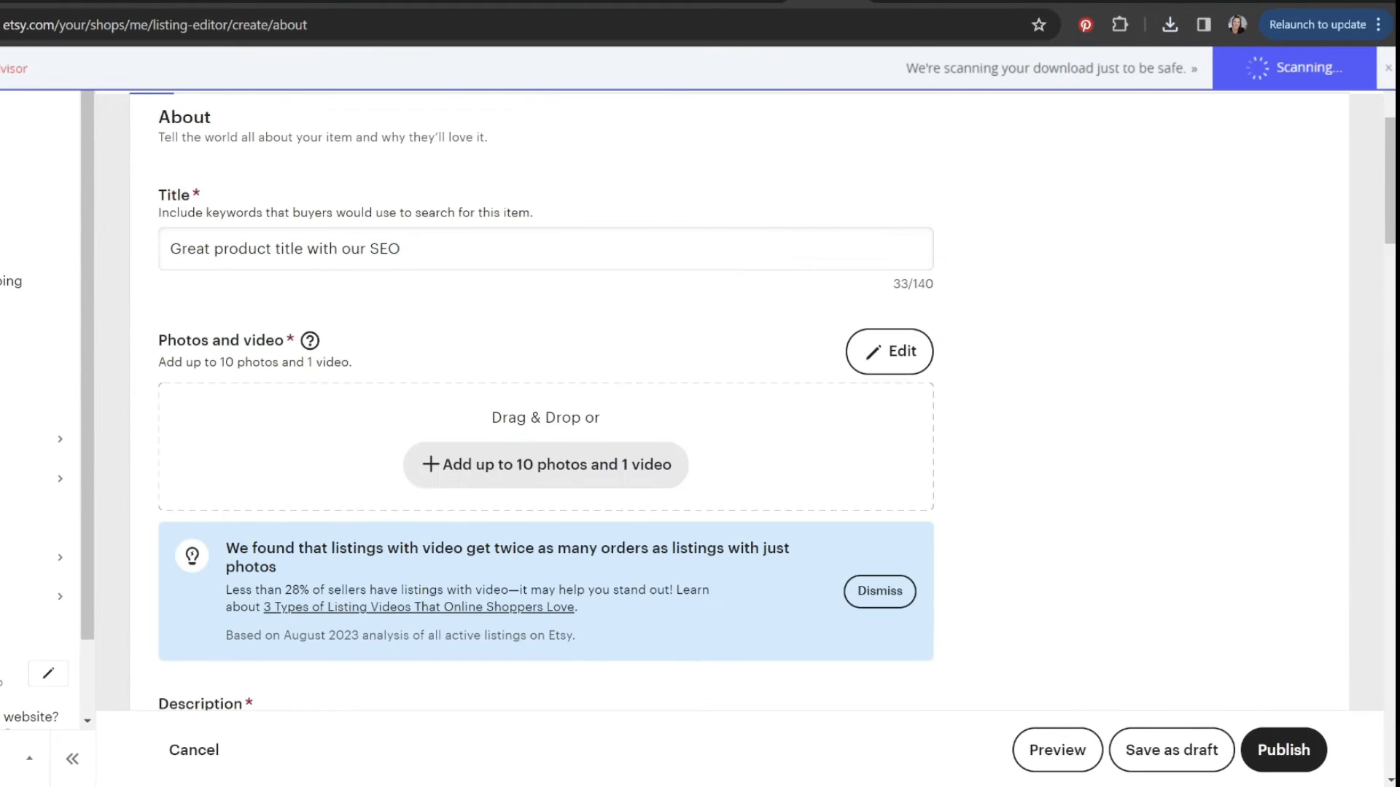
click(596, 465)
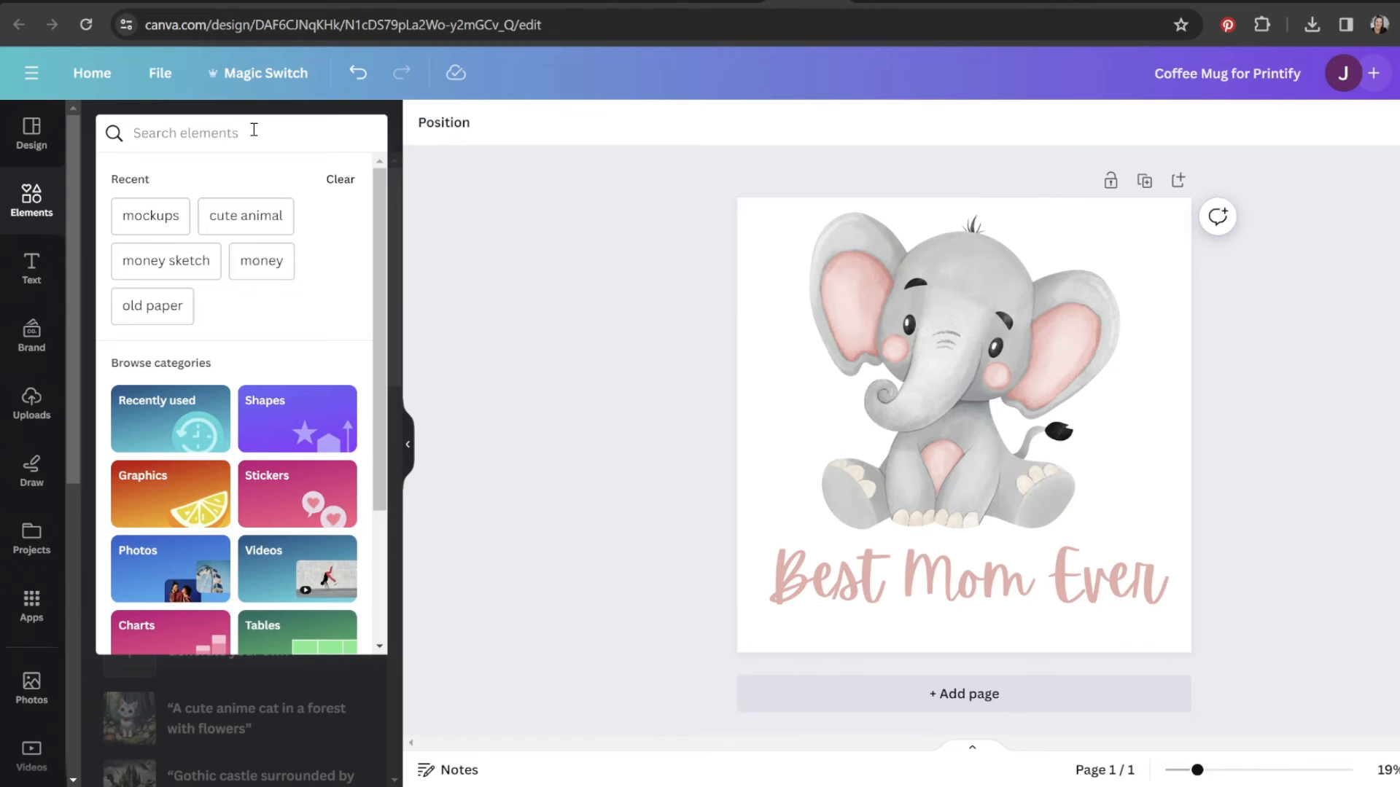
Switch to the Canva design, search the elements for "coffee mug mockup", and show all matching photos.
text(cof)
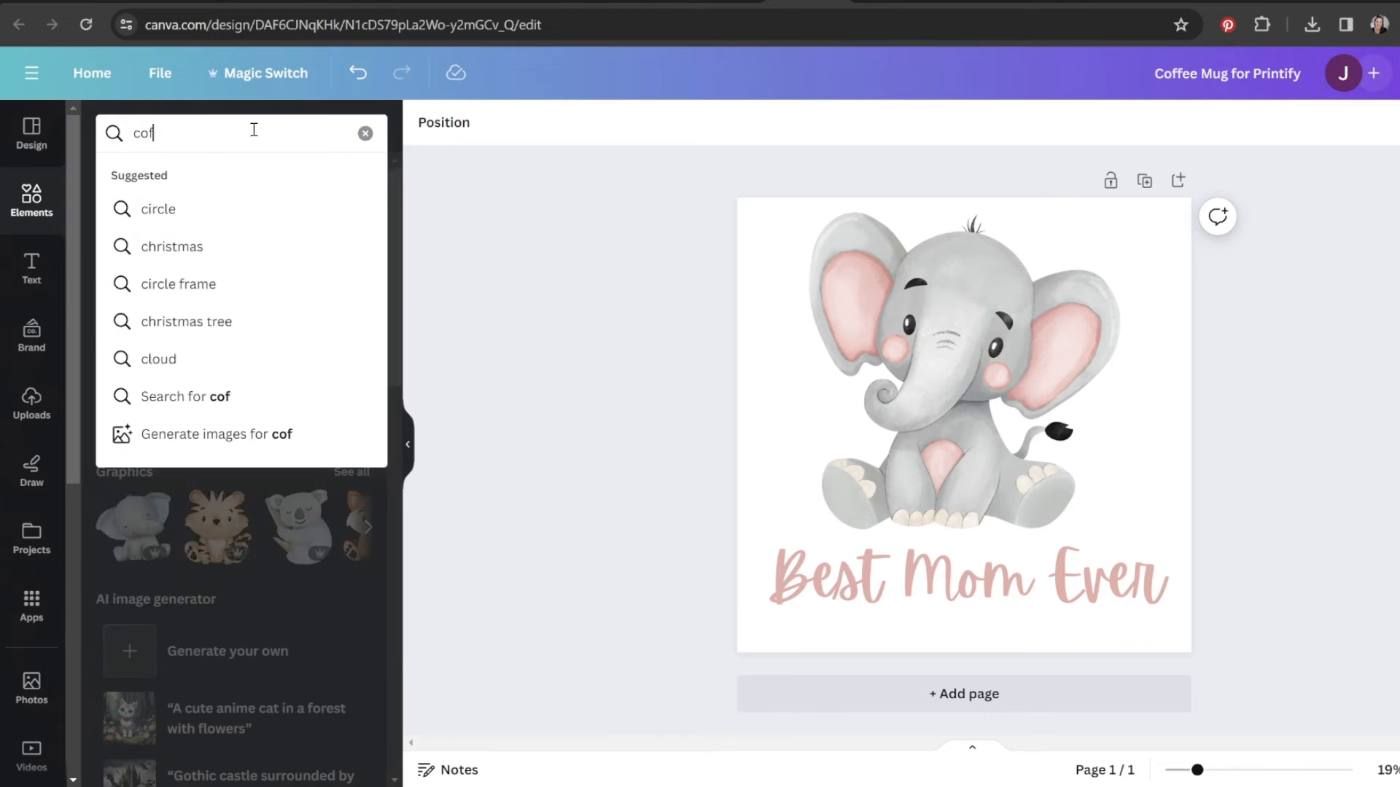
text(fee mug)
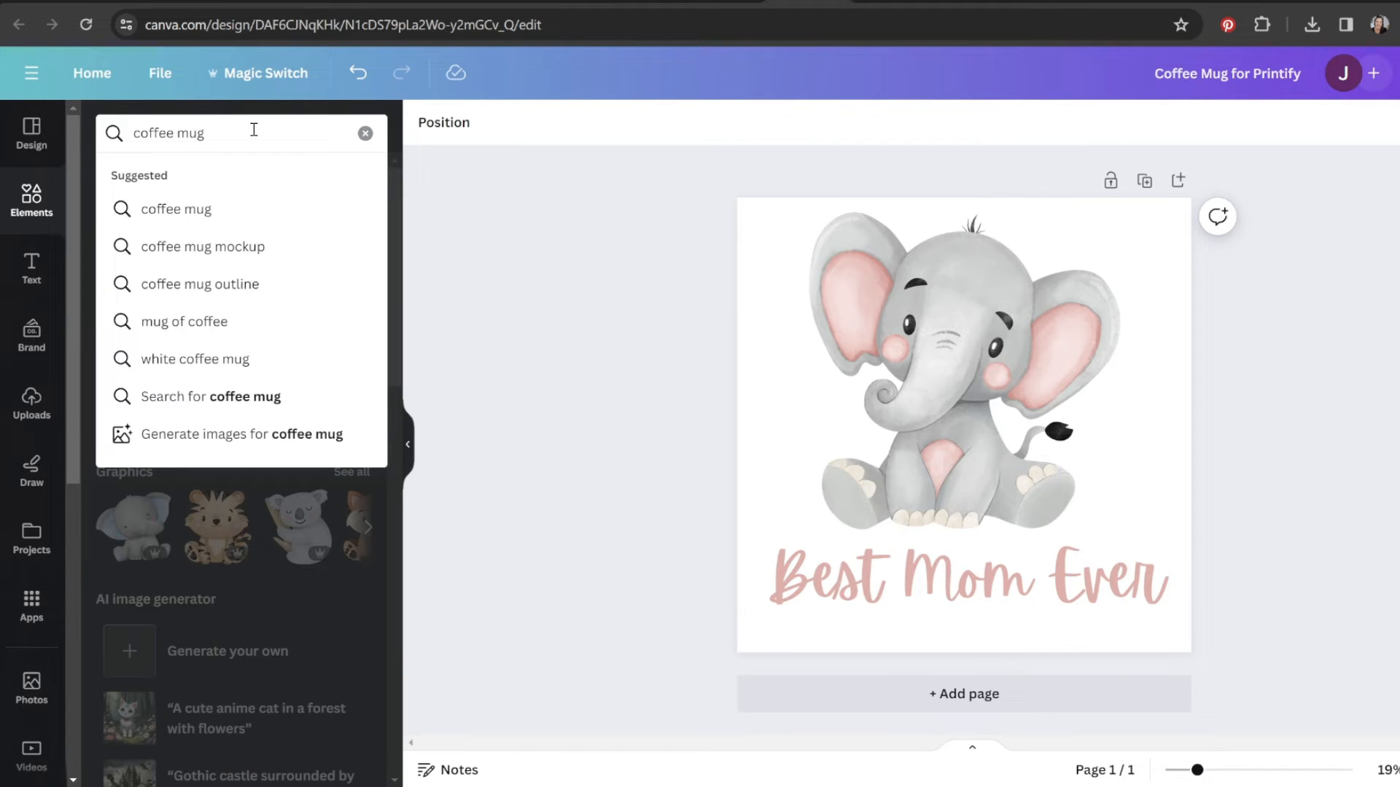
key(Down)
key(Down)
key(Down)
key(Up)
key(Return)
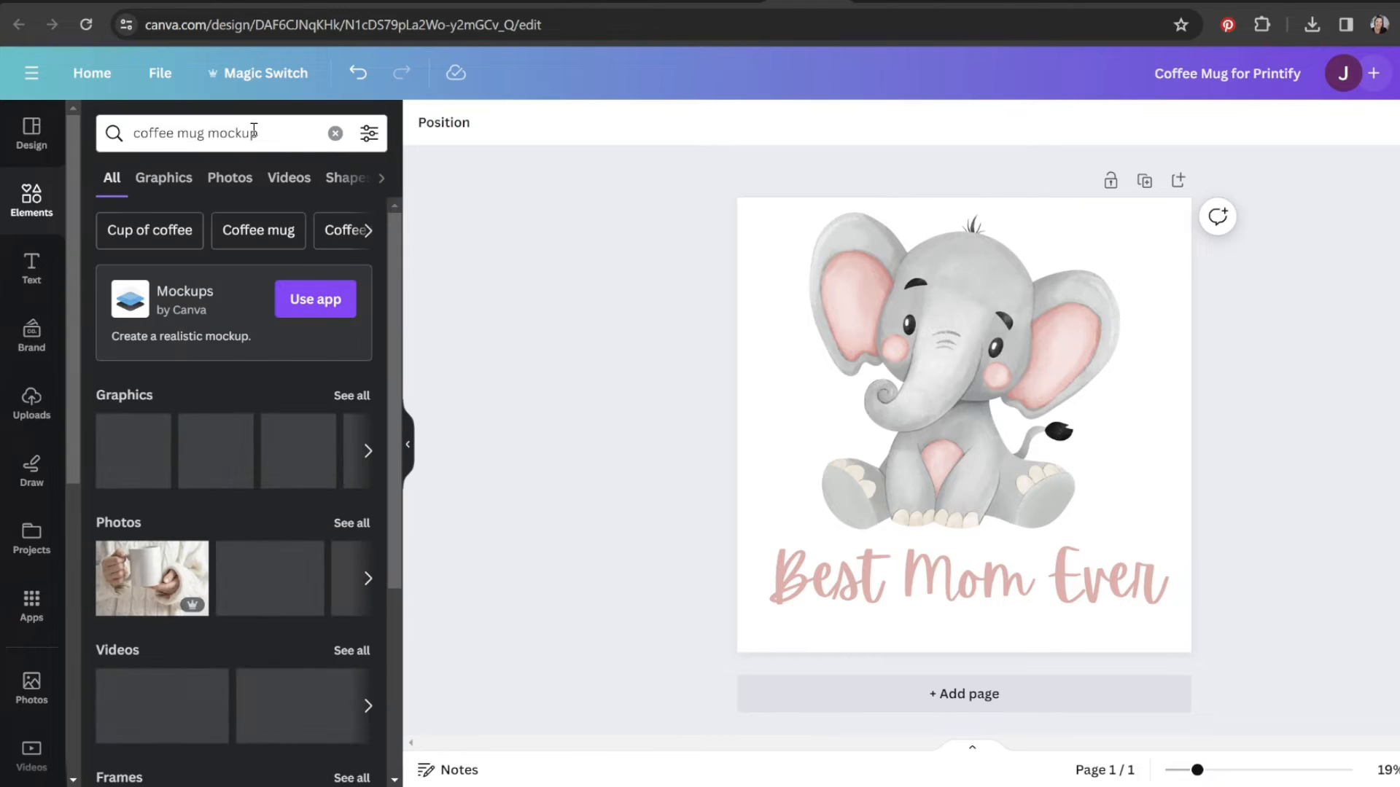
click(351, 523)
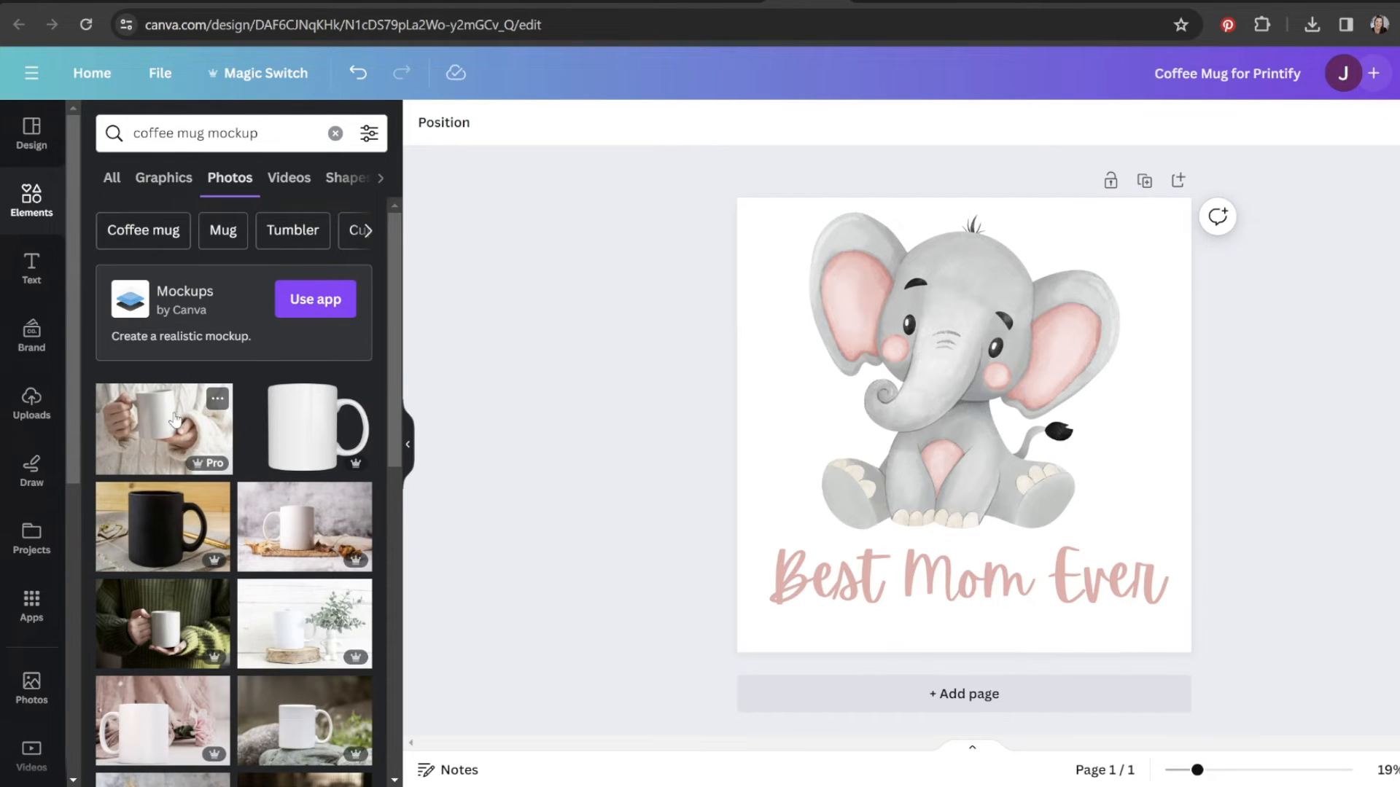
Add a second page and fill it with the enlarged photo of hands holding a white mug, with the mug centred.
click(1014, 697)
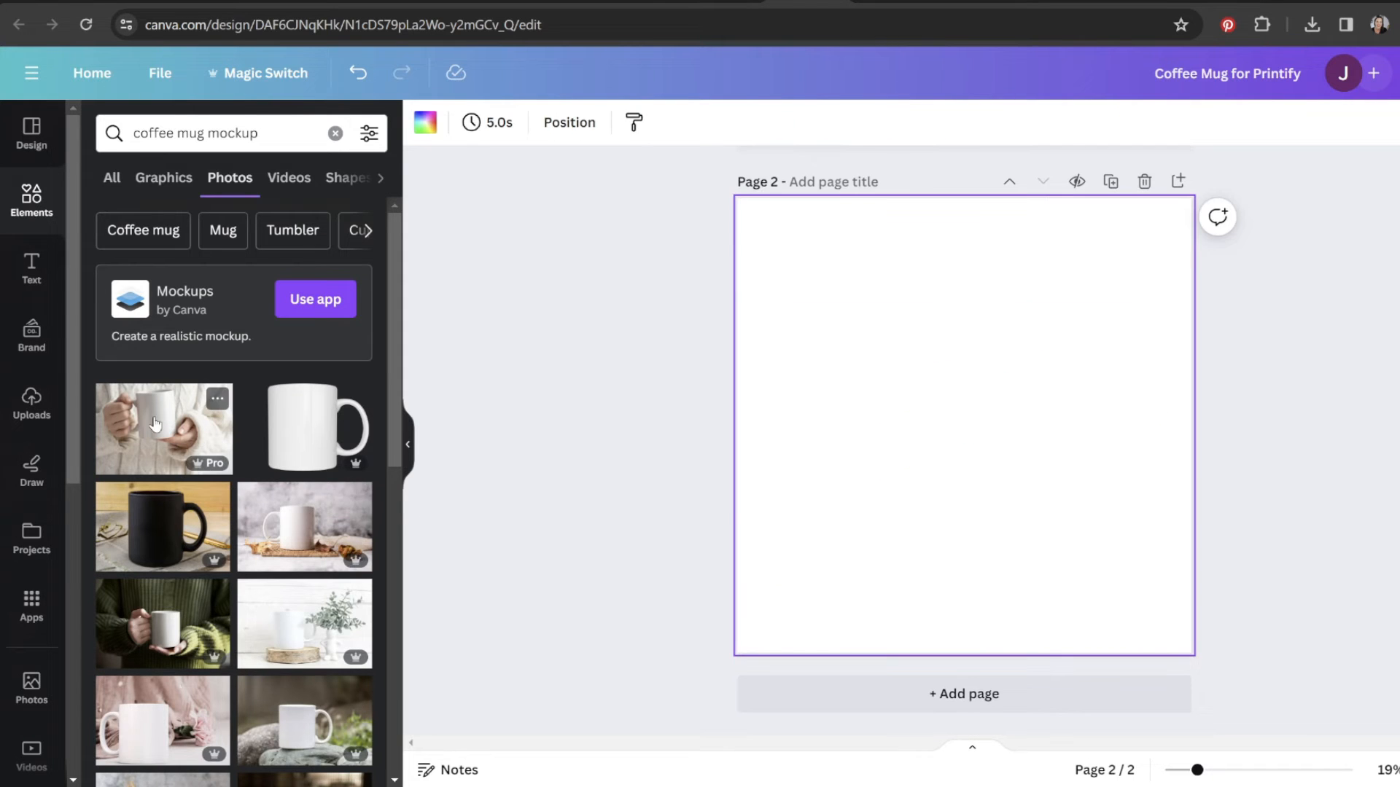
click(164, 429)
drag(1146, 304, 1334, 182)
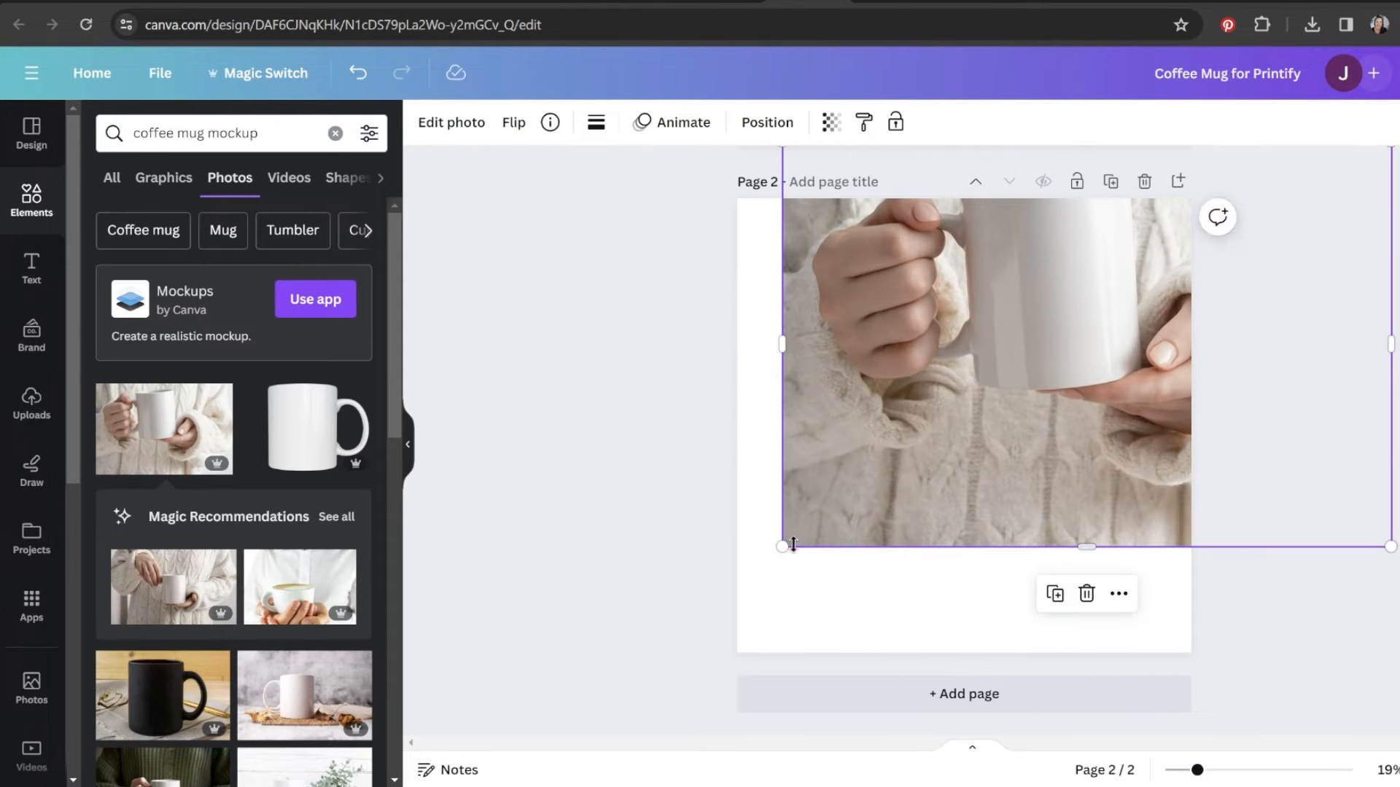
drag(782, 547, 603, 684)
drag(904, 328, 849, 333)
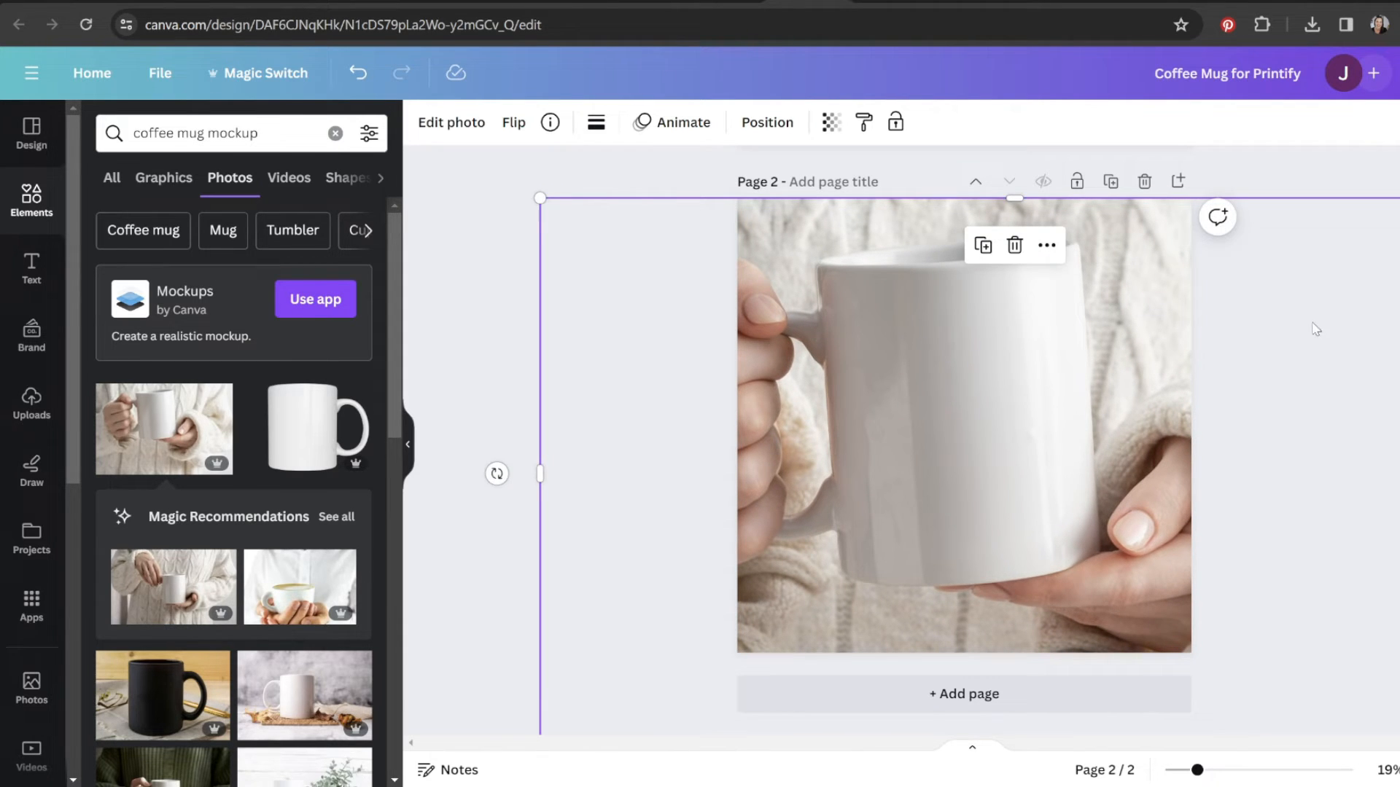
Place the uploaded "Best Mom Ever" elephant image on the mug, shrinking and rotating it to match the mug's tilt.
click(31, 403)
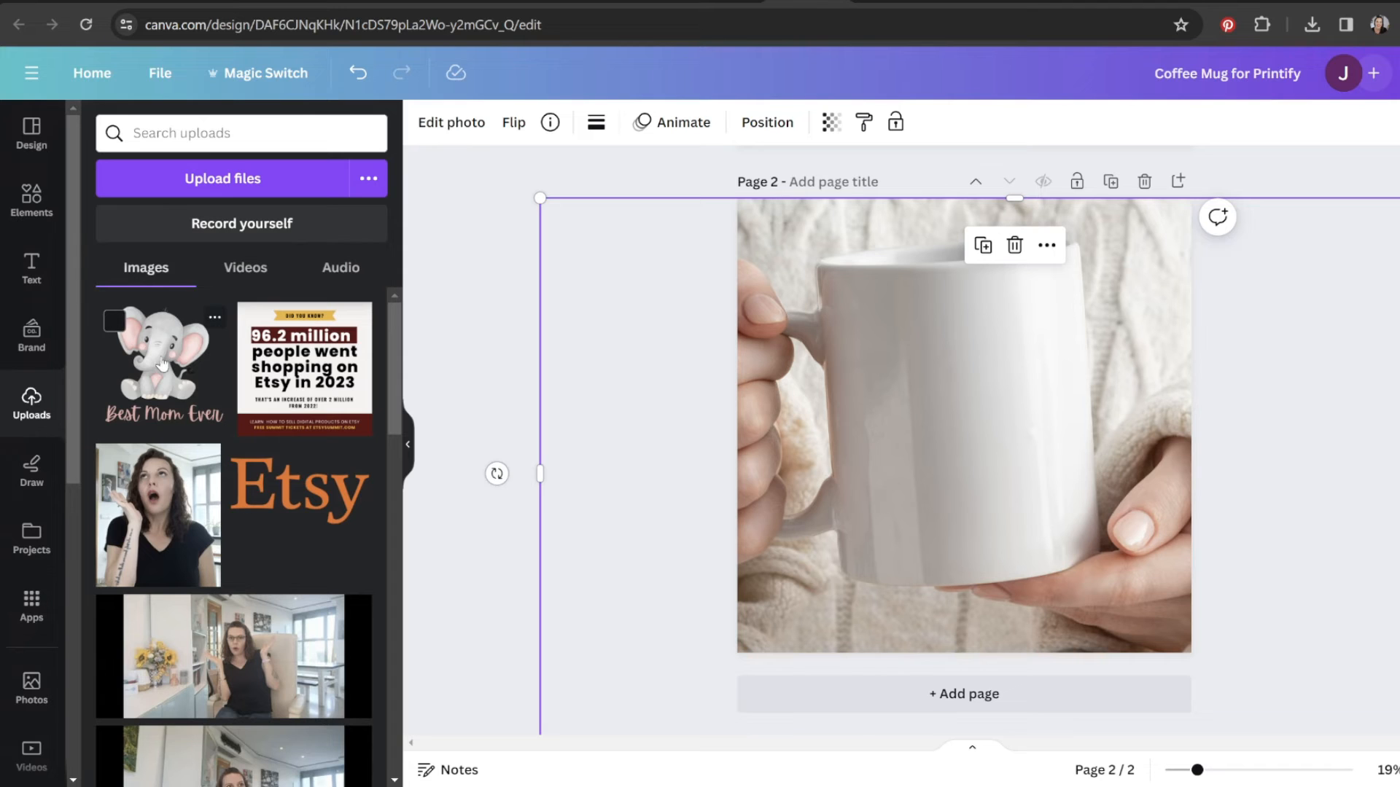
click(162, 365)
drag(793, 255, 888, 345)
drag(1014, 584, 978, 594)
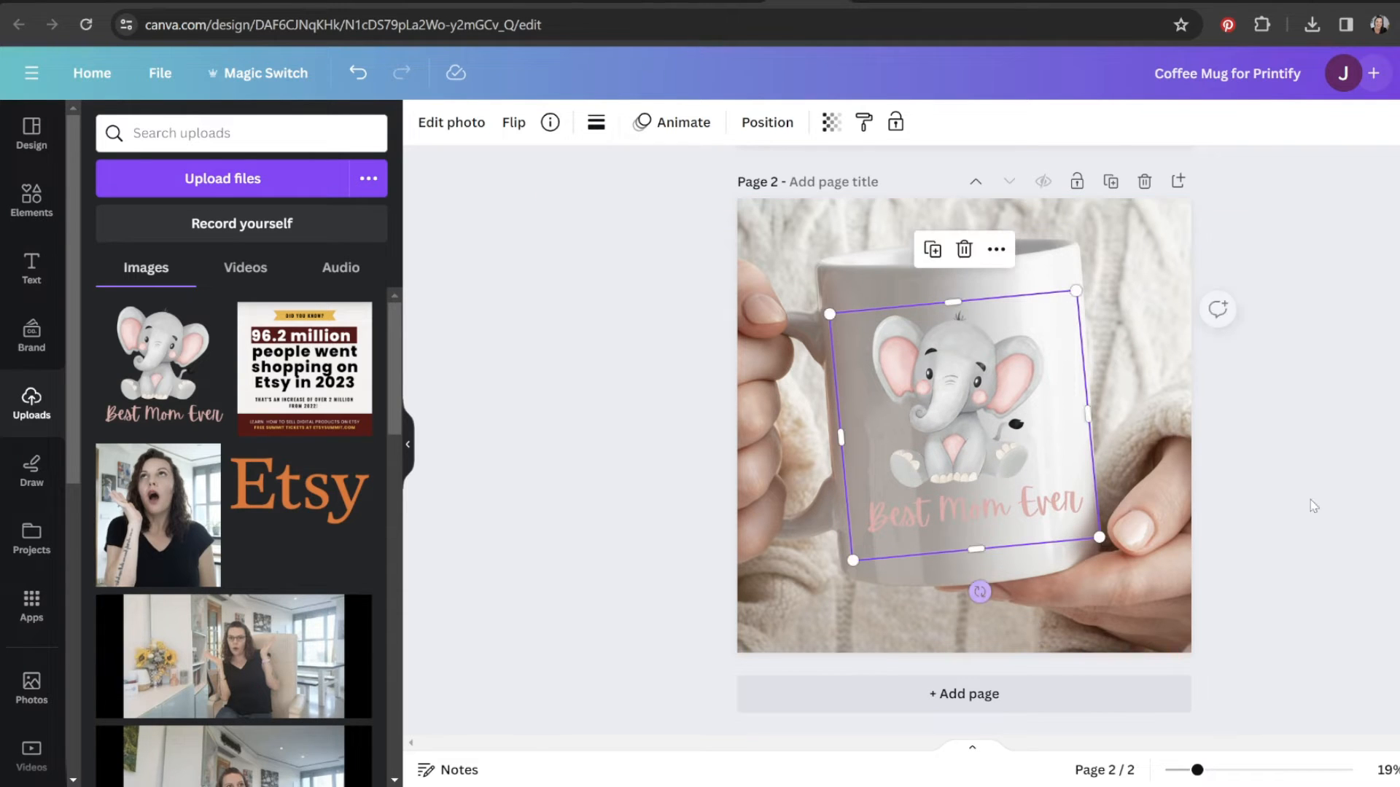
click(1312, 506)
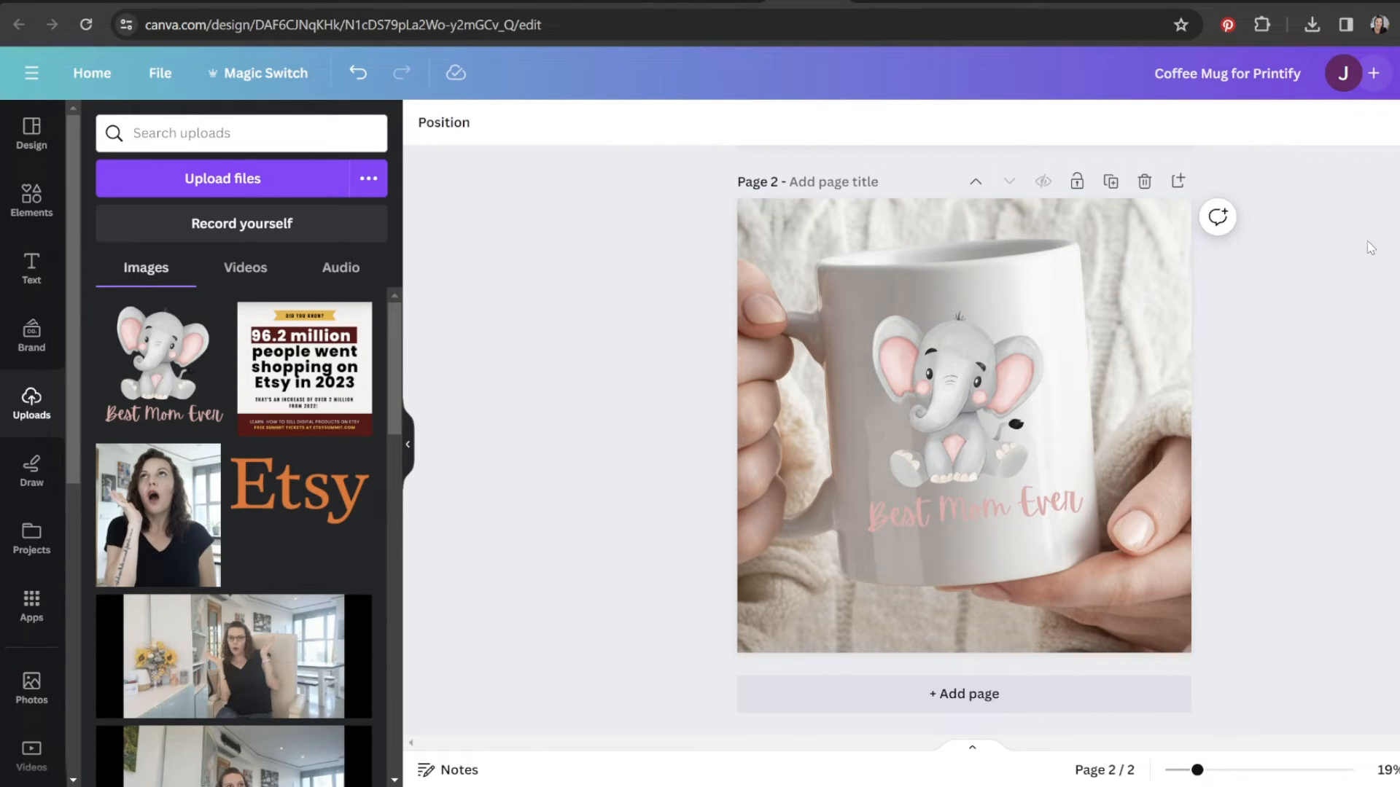
Download only page 2 as a PNG at 5,313 × 5,313 px.
click(1389, 73)
click(1313, 546)
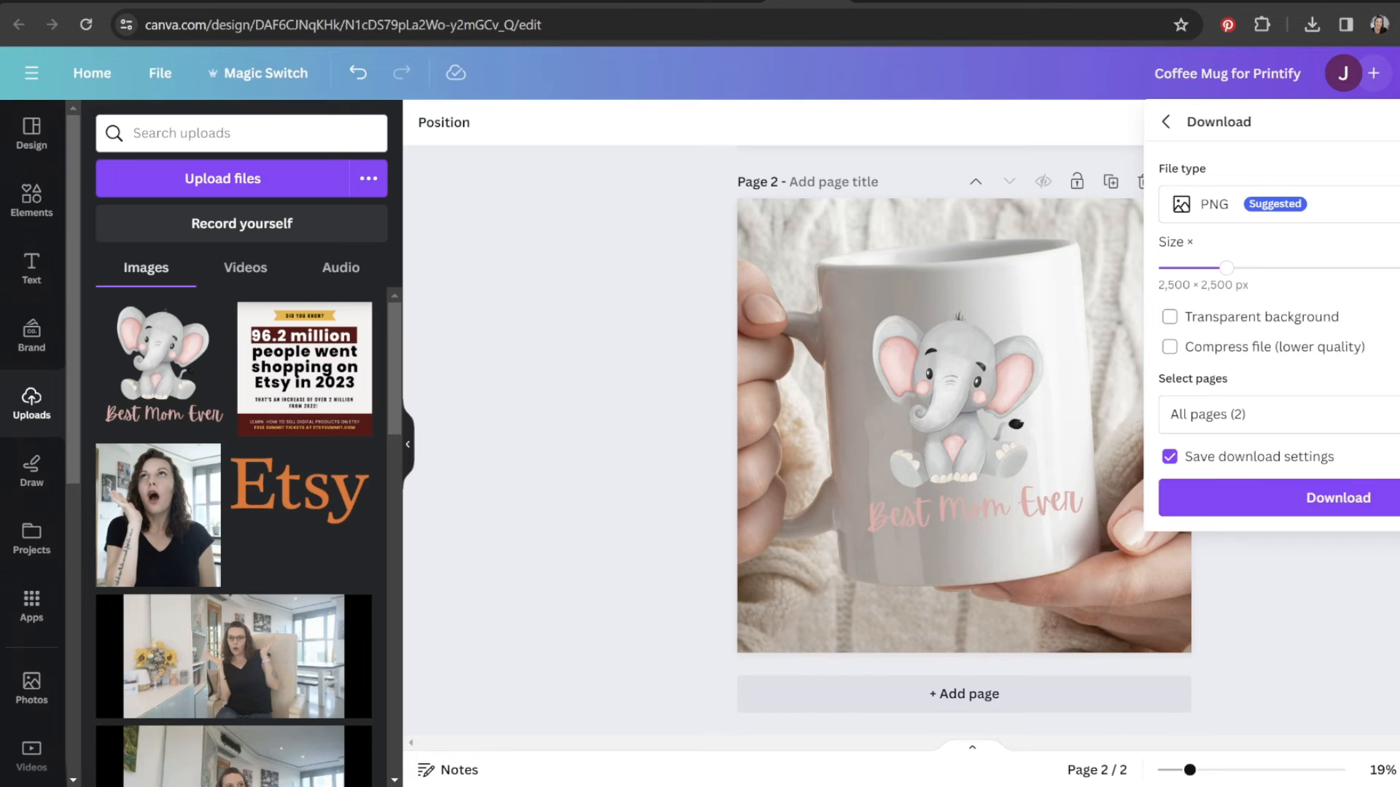
drag(1222, 286, 1395, 284)
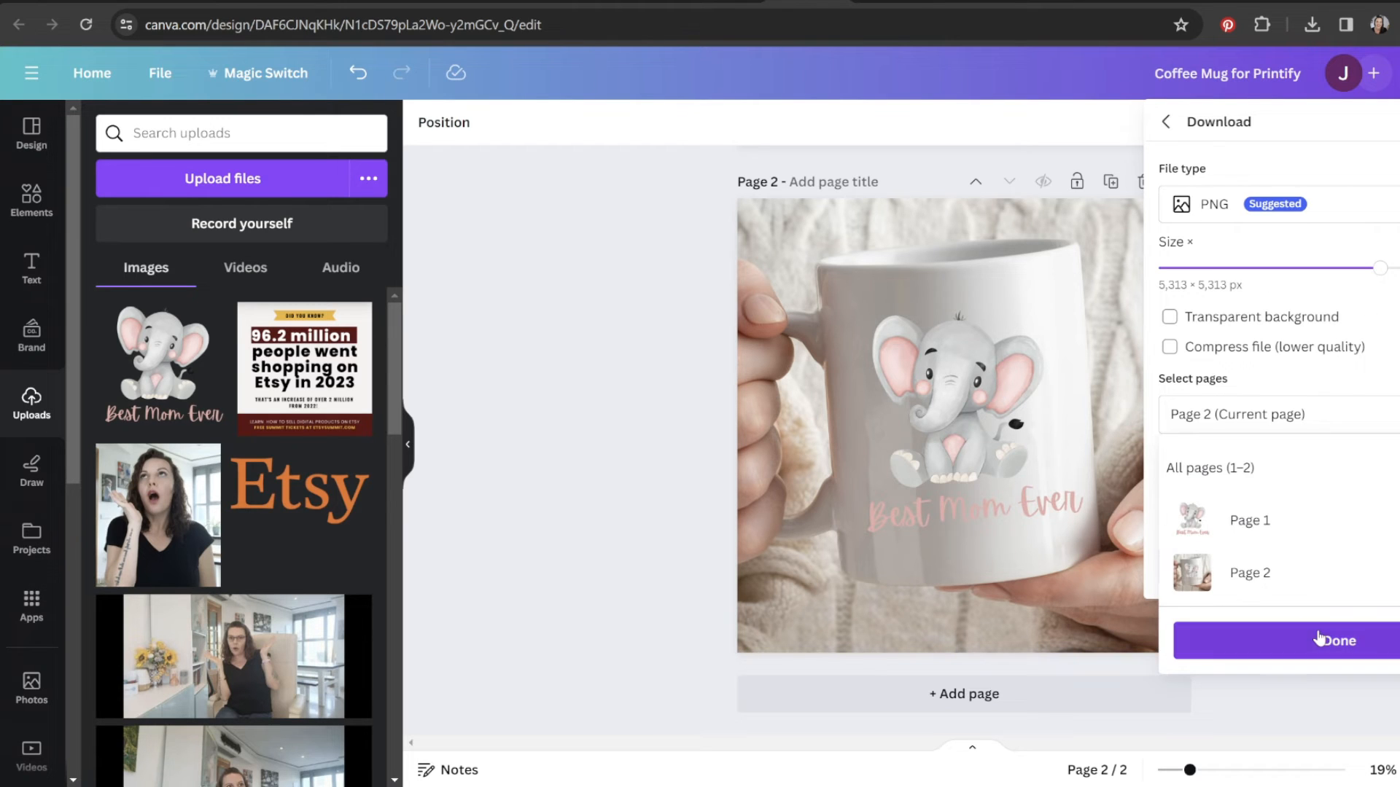
click(1356, 565)
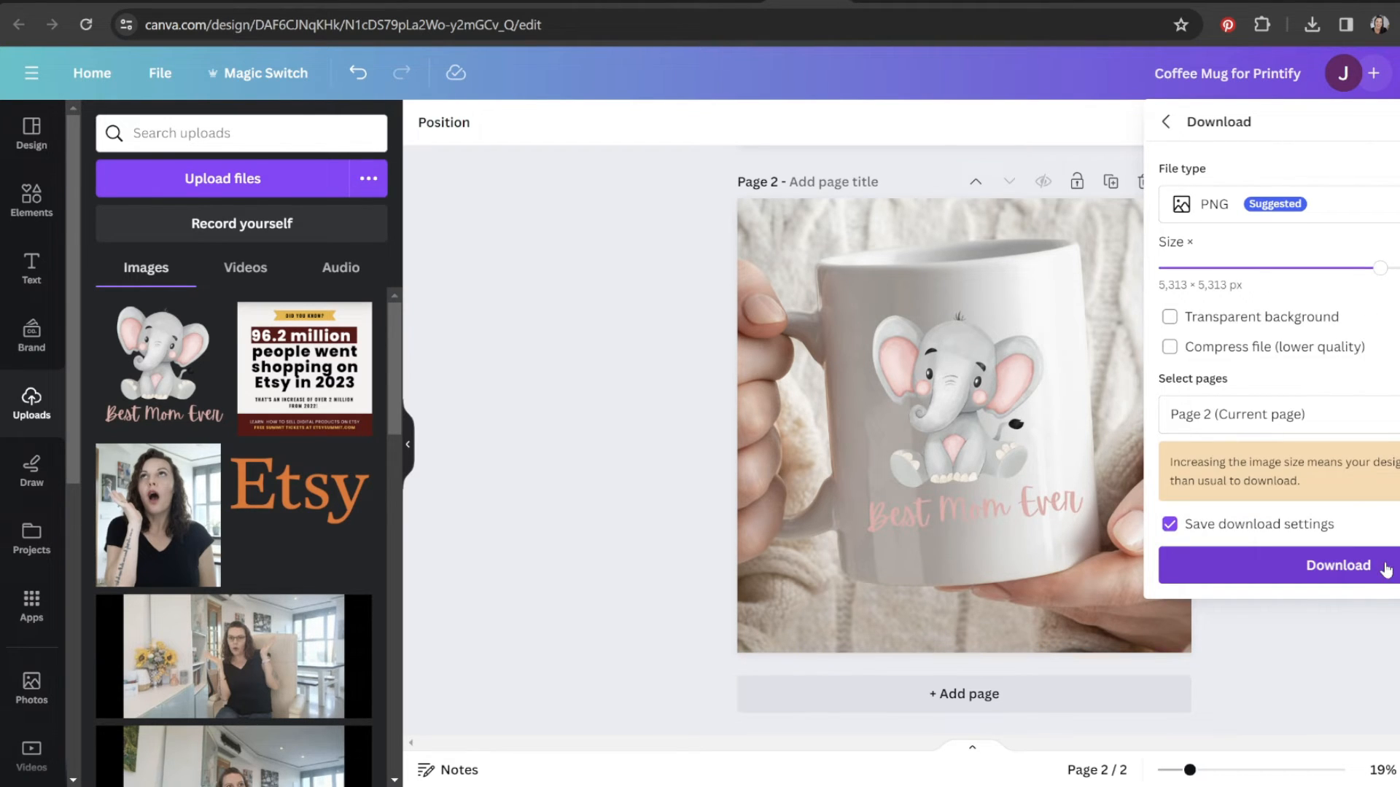
right_click(1385, 569)
click(1385, 567)
click(1371, 565)
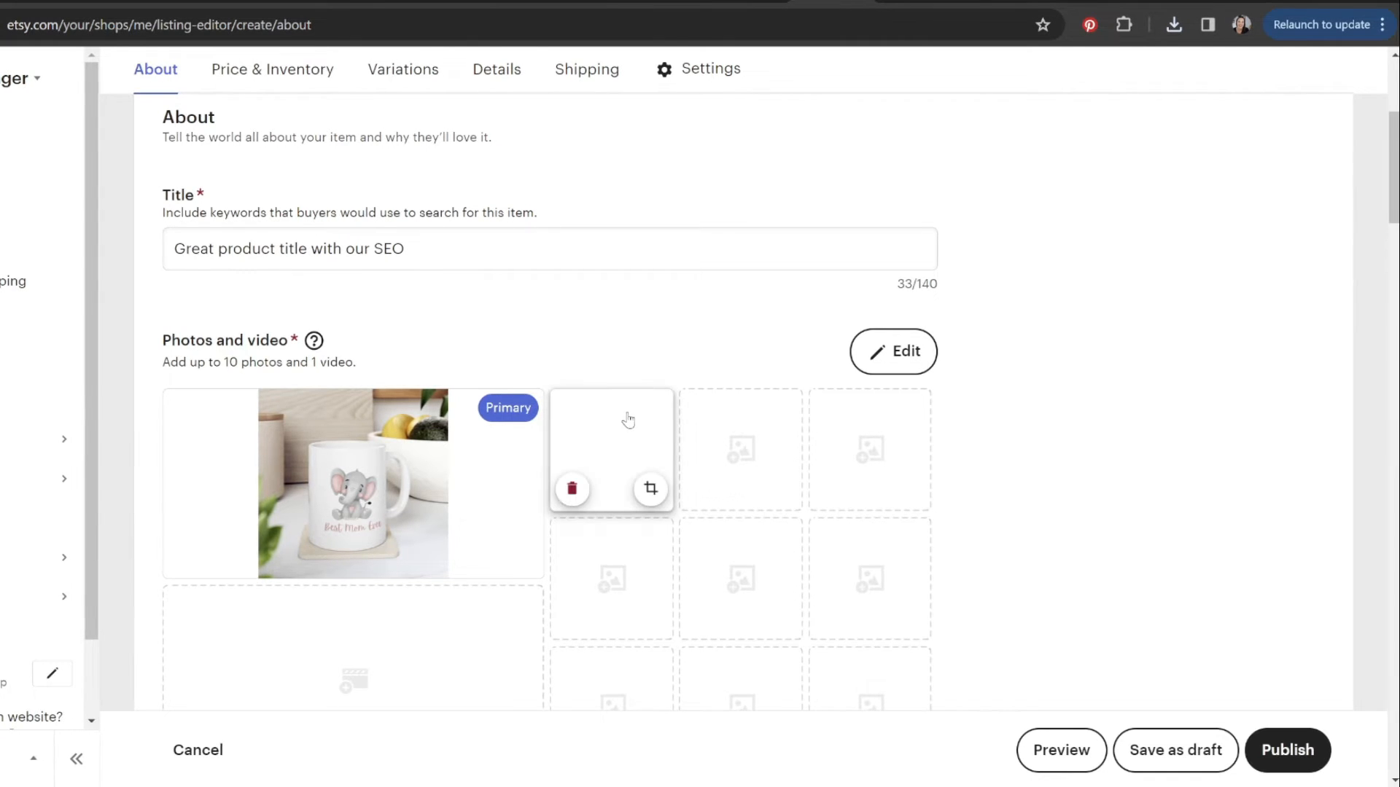
In the Etsy listing, move the hand-held mug mockup into the primary photo slot and review the remaining listing fields.
drag(628, 420, 378, 464)
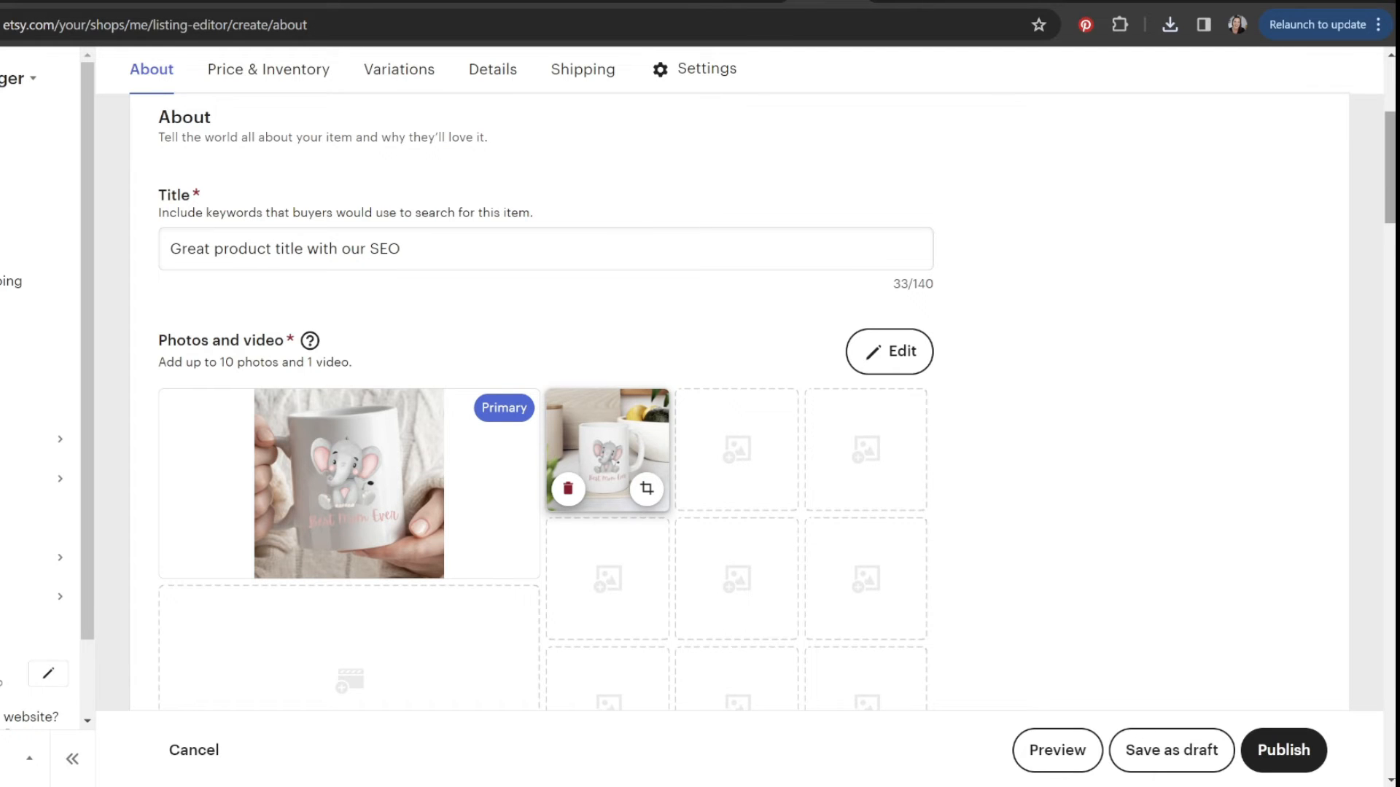
scroll(546, 401, down, 10)
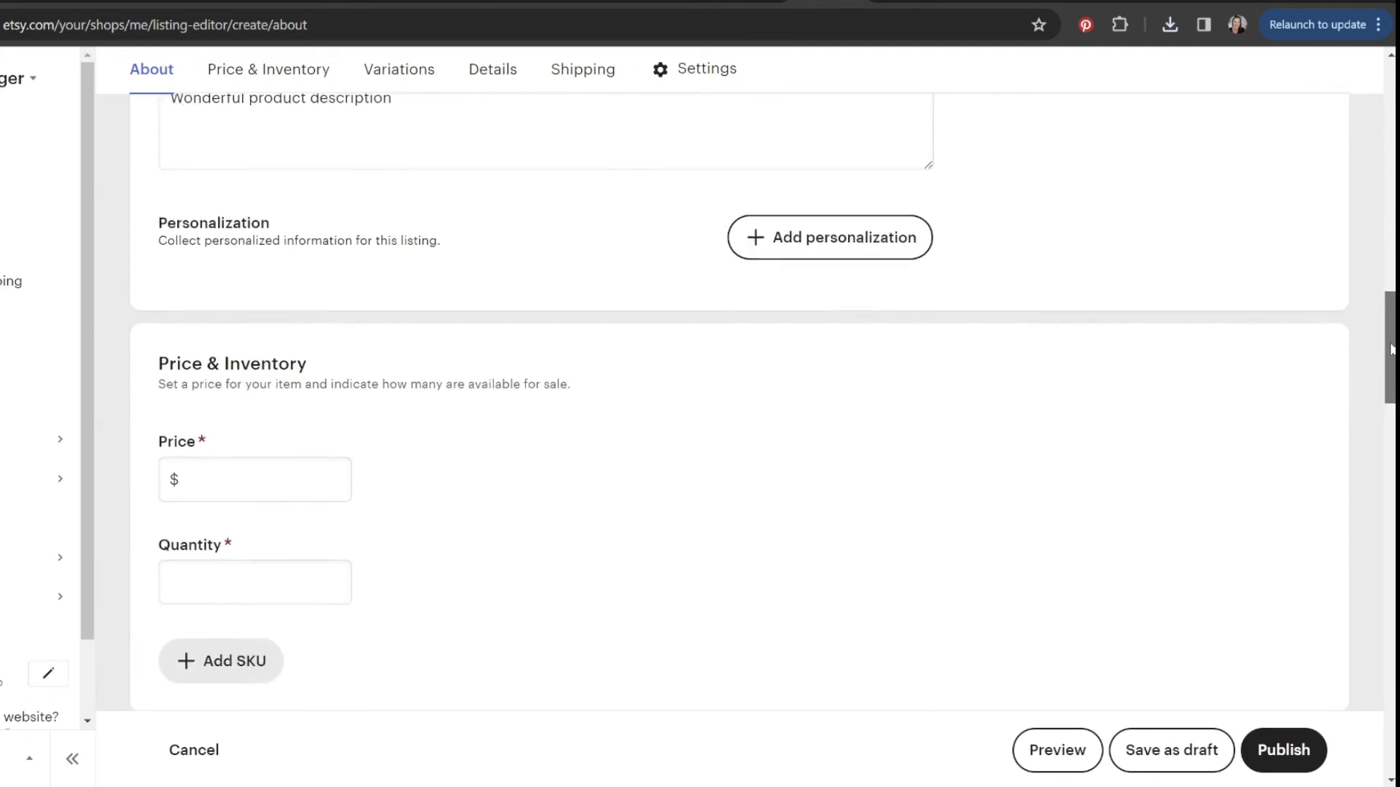
scroll(546, 401, up, 10)
scroll(546, 401, down, 5)
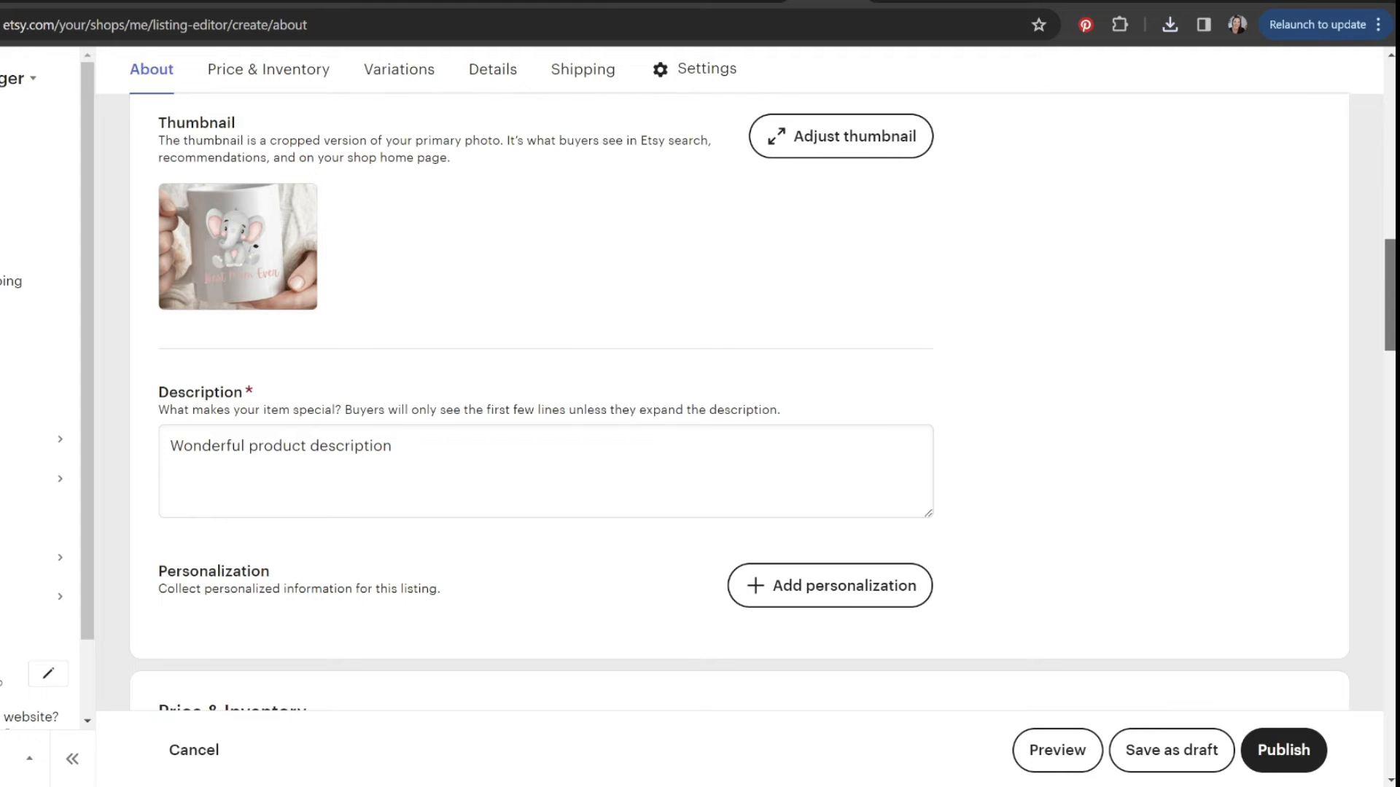
scroll(729, 401, down, 8)
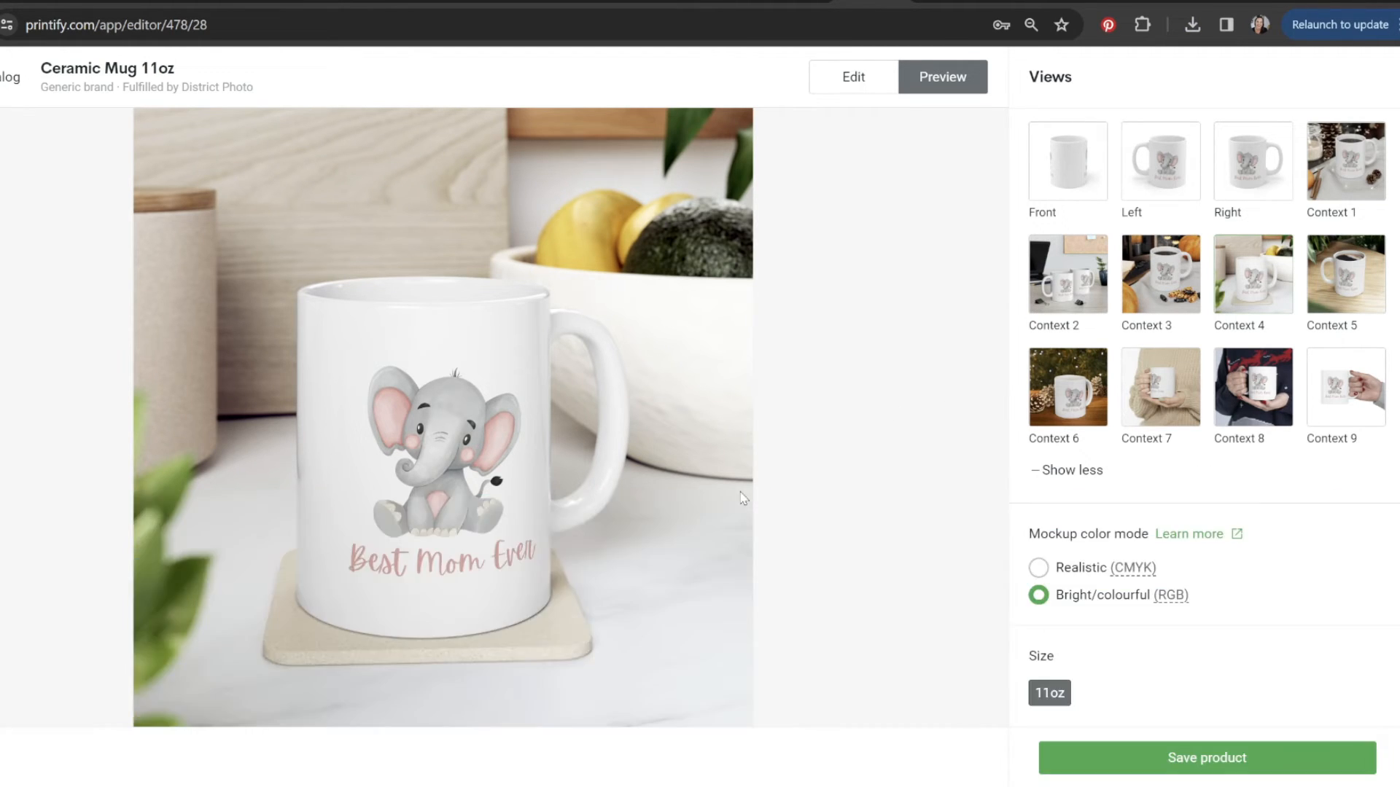
Save the mug product in Printify and open the Pricing & Profits sheet of the Google Sheets seller workbook.
click(1253, 756)
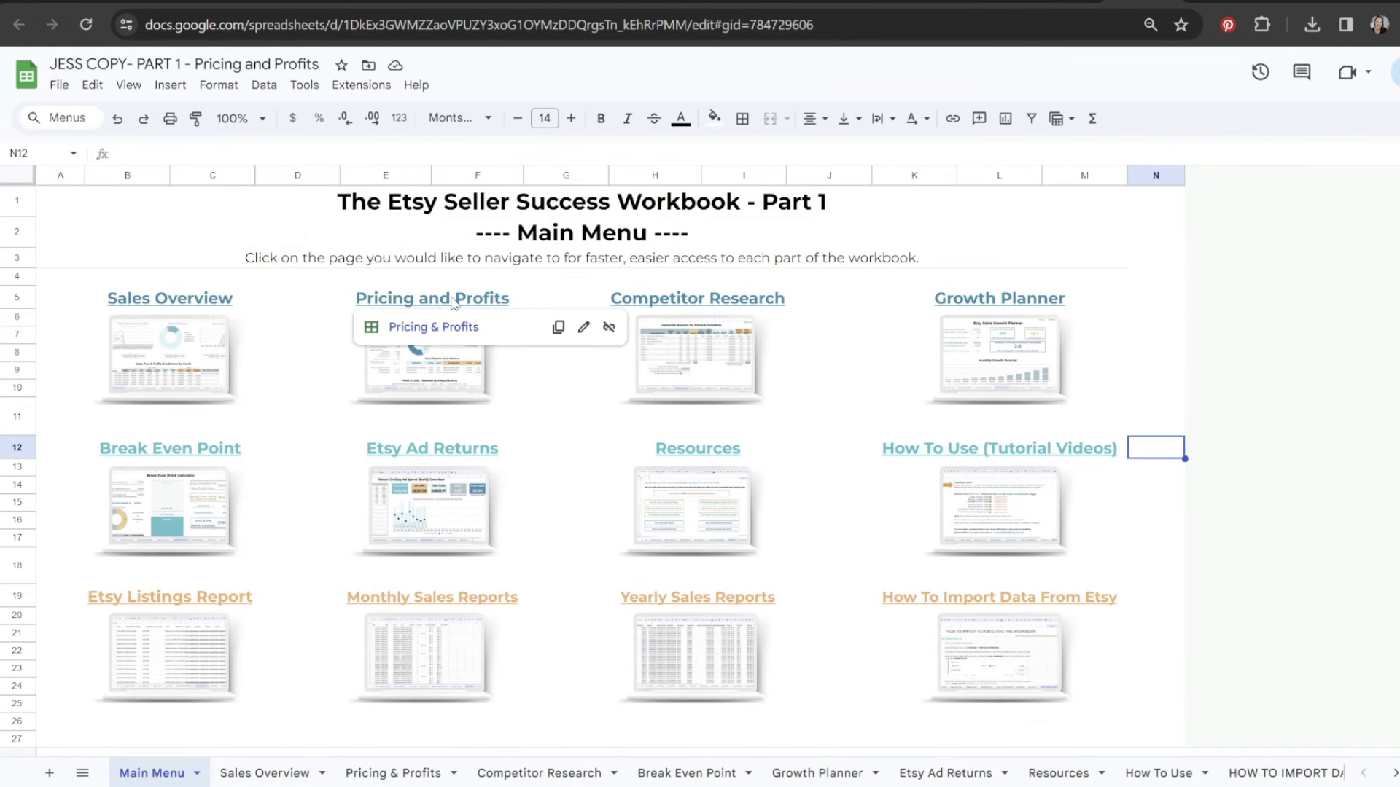
click(453, 301)
click(448, 326)
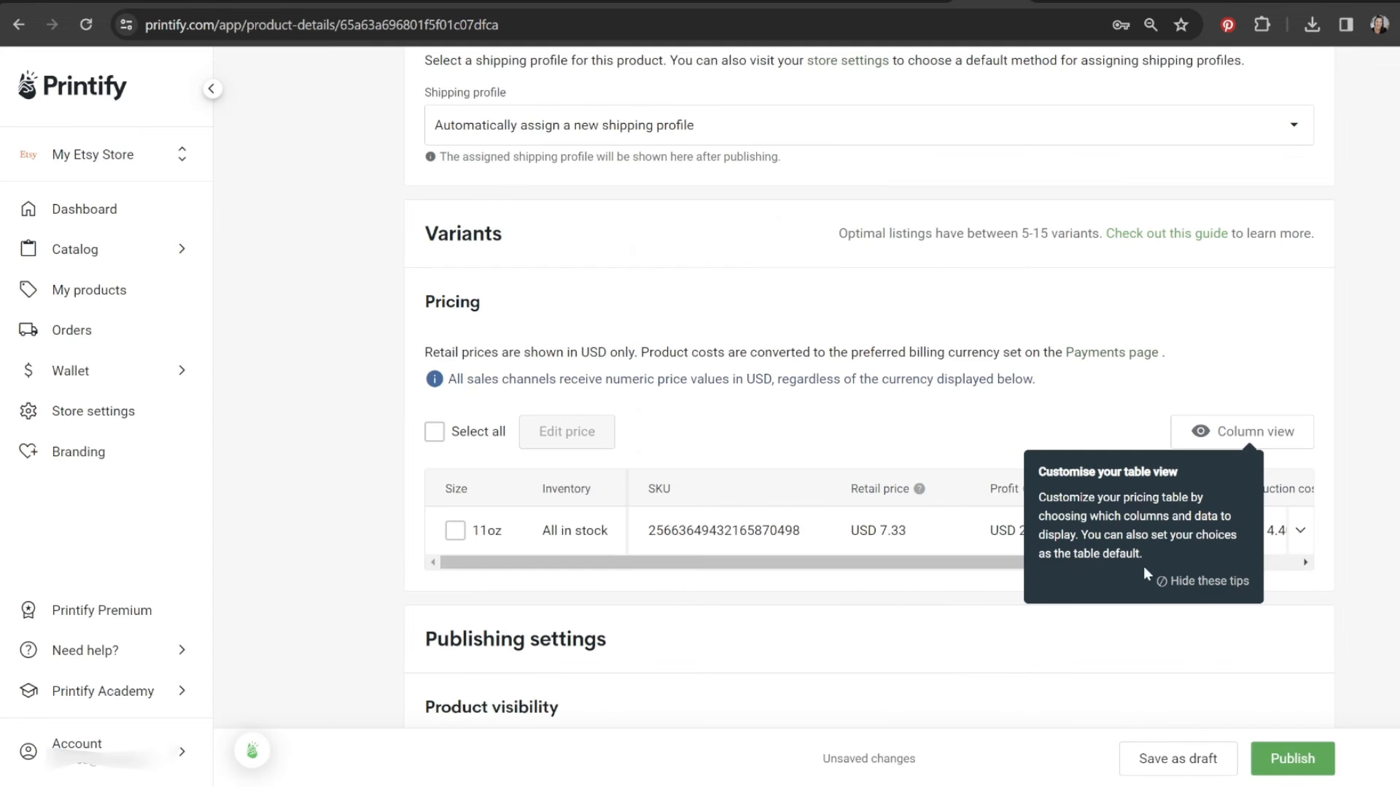
Look up the mug's costs in Printify's pricing table and enter 4.40 product cost and 6.39 shipping cost in the profit calculator.
click(1195, 580)
drag(550, 562, 780, 562)
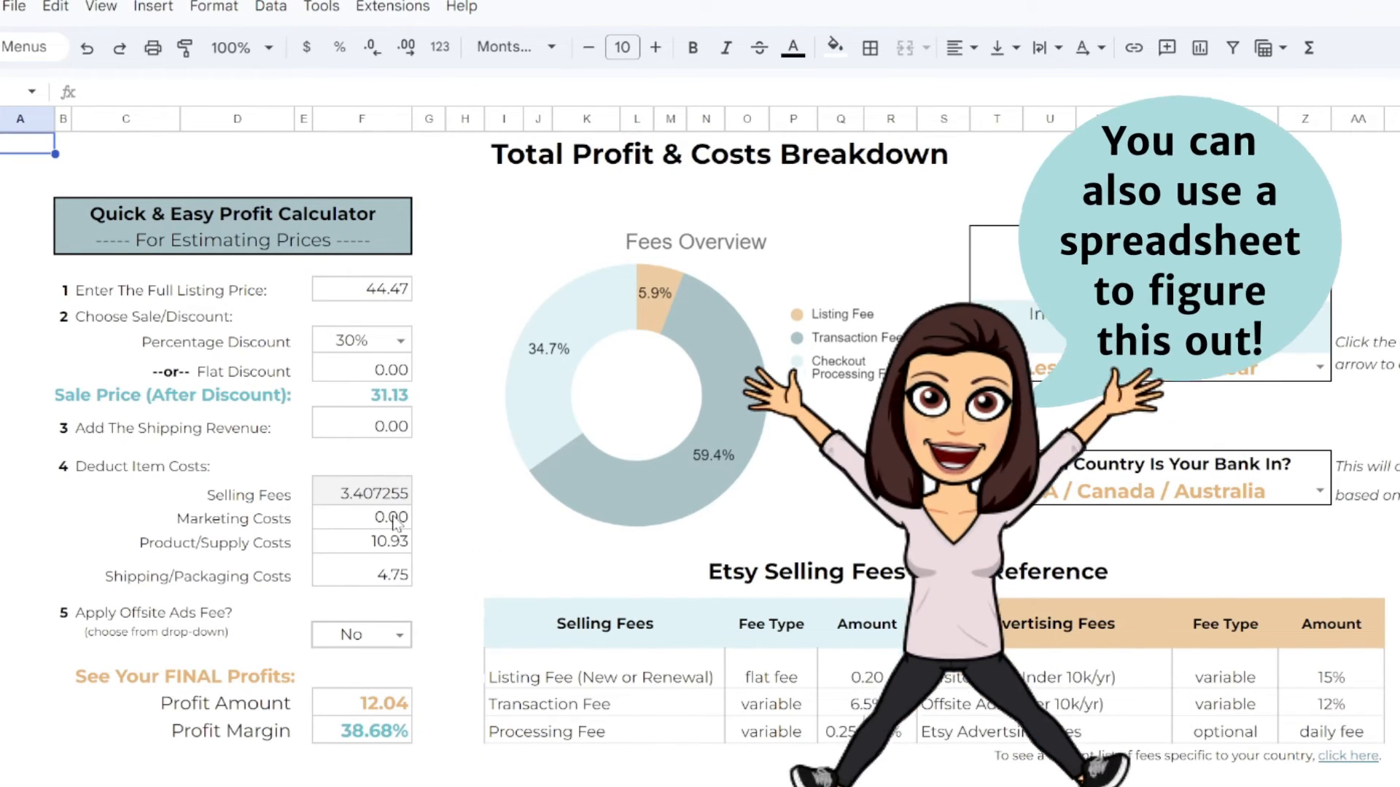
click(384, 555)
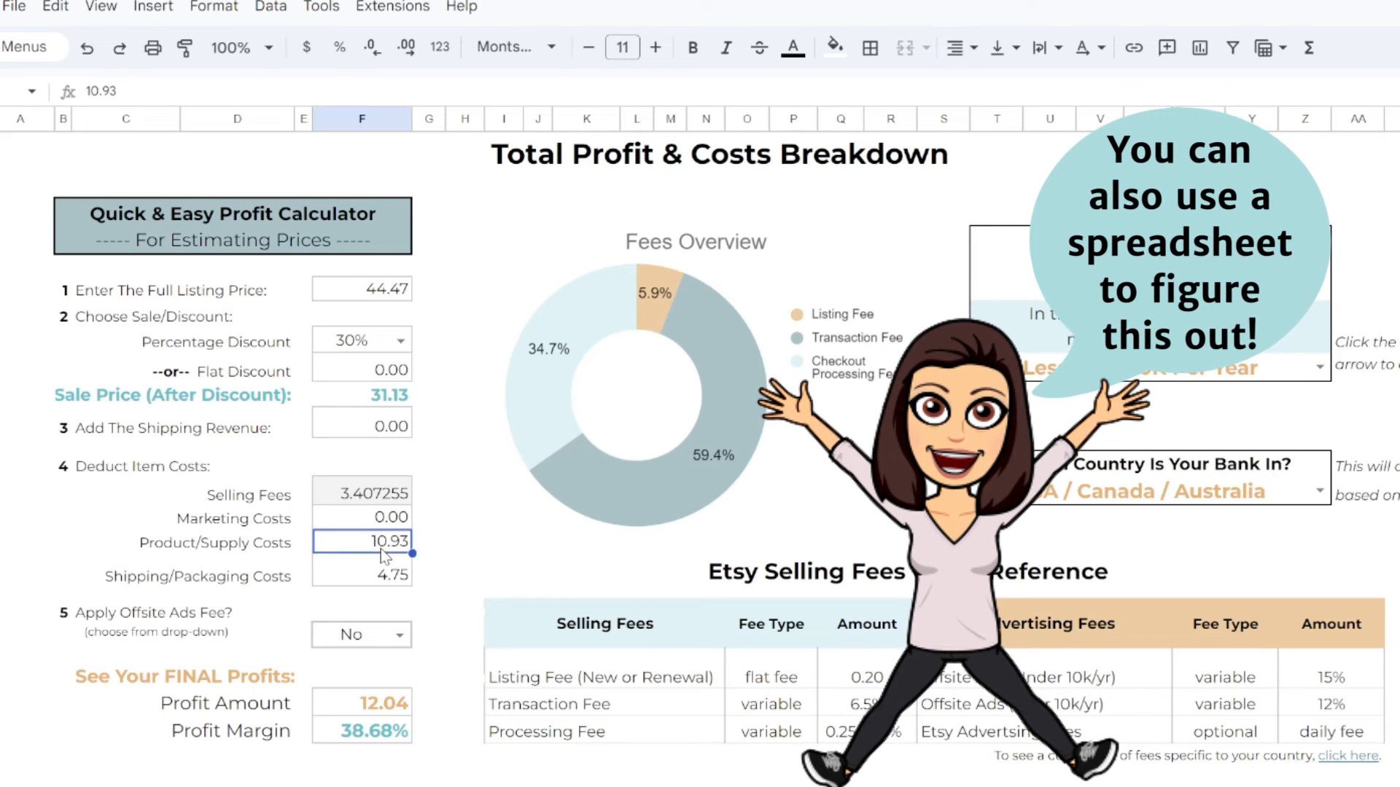
text(4.40)
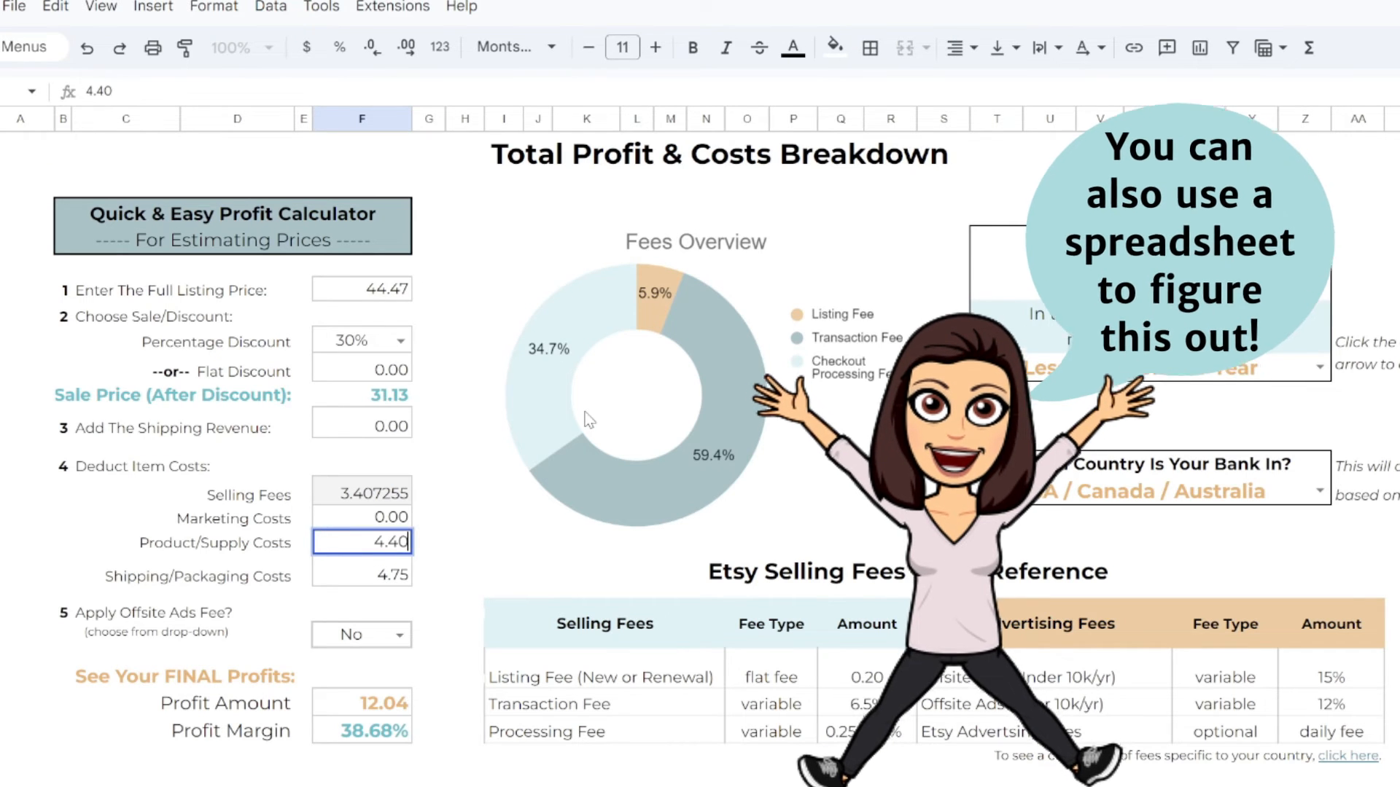
key(Return)
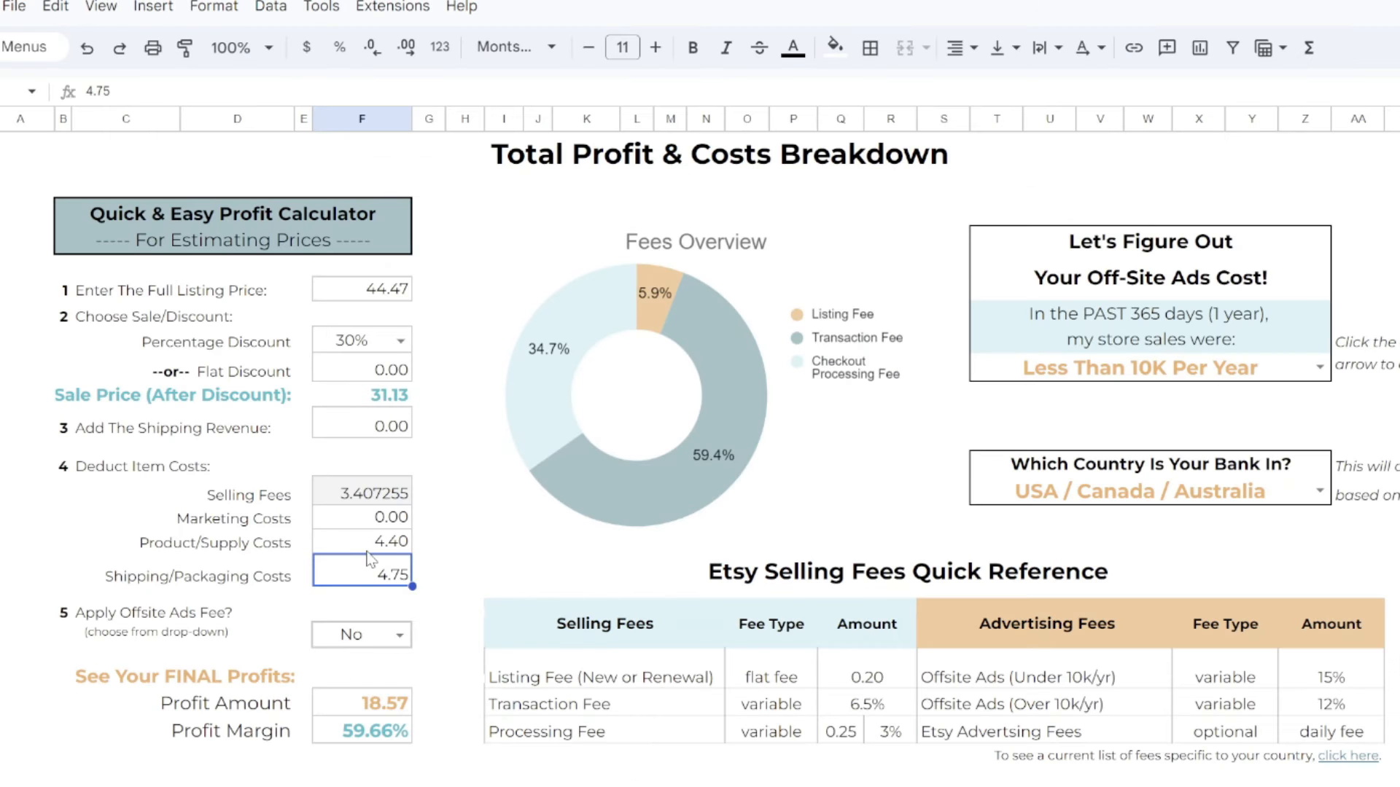
text(6.39)
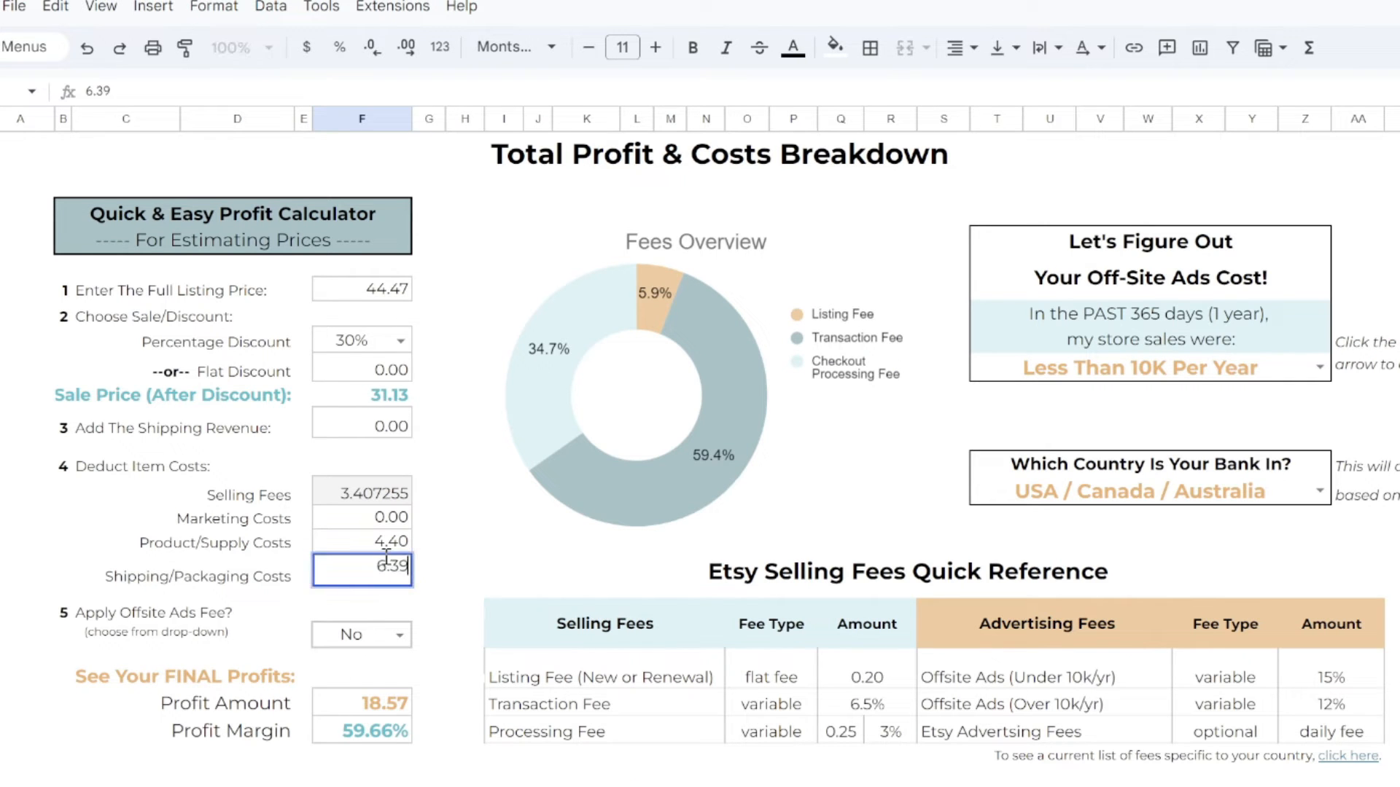
key(Return)
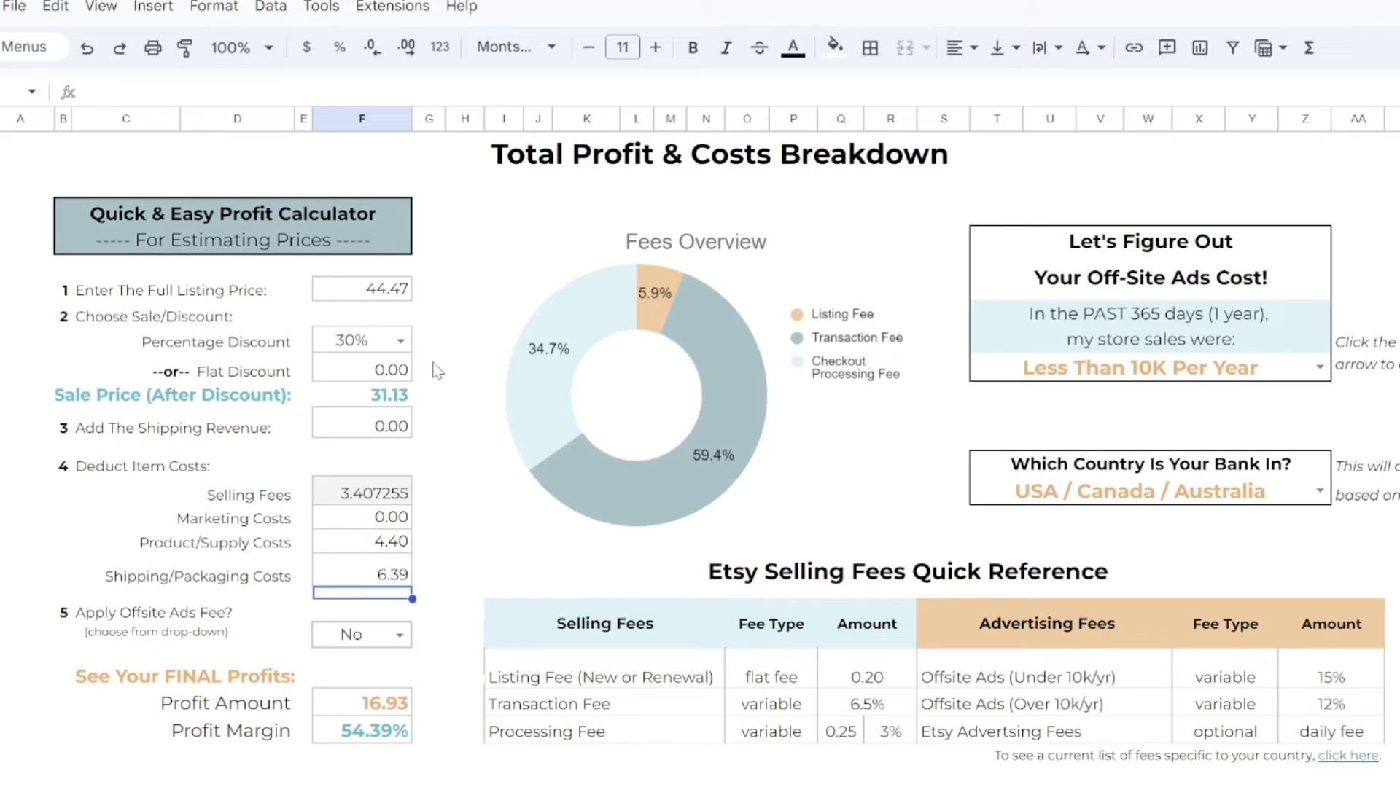
Choose the 30% discount and set the full listing price to 19.99 in the profit calculator.
double_click(400, 341)
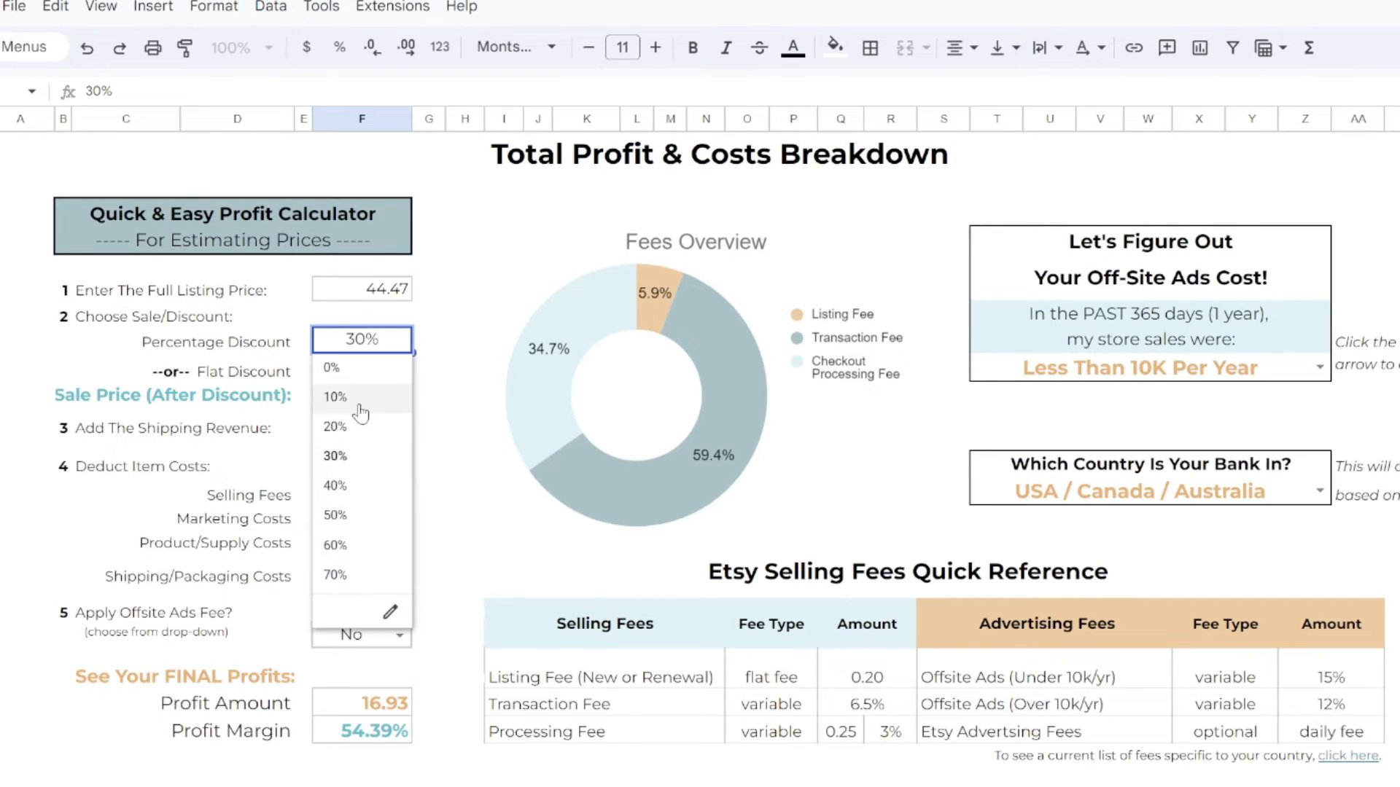
click(337, 460)
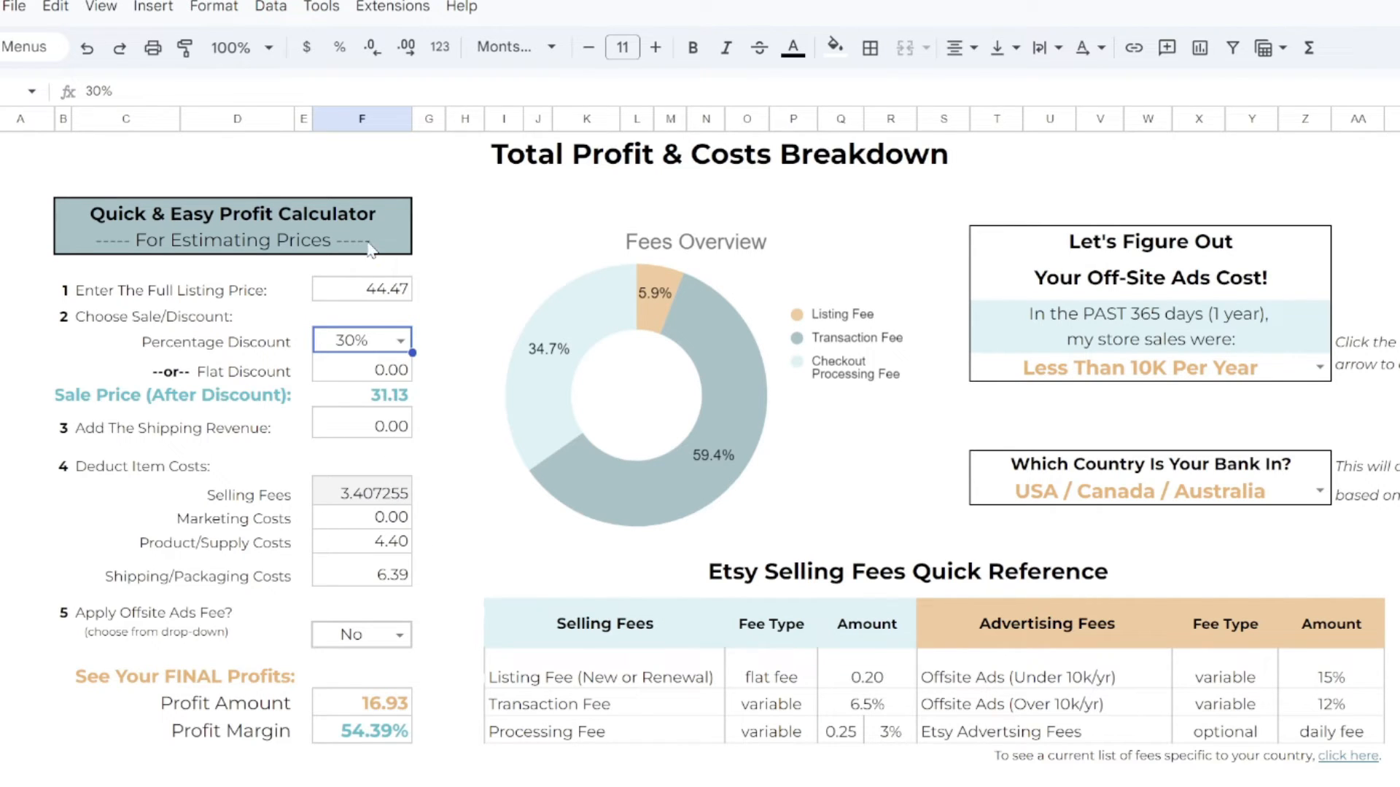
double_click(375, 291)
double_click(375, 291)
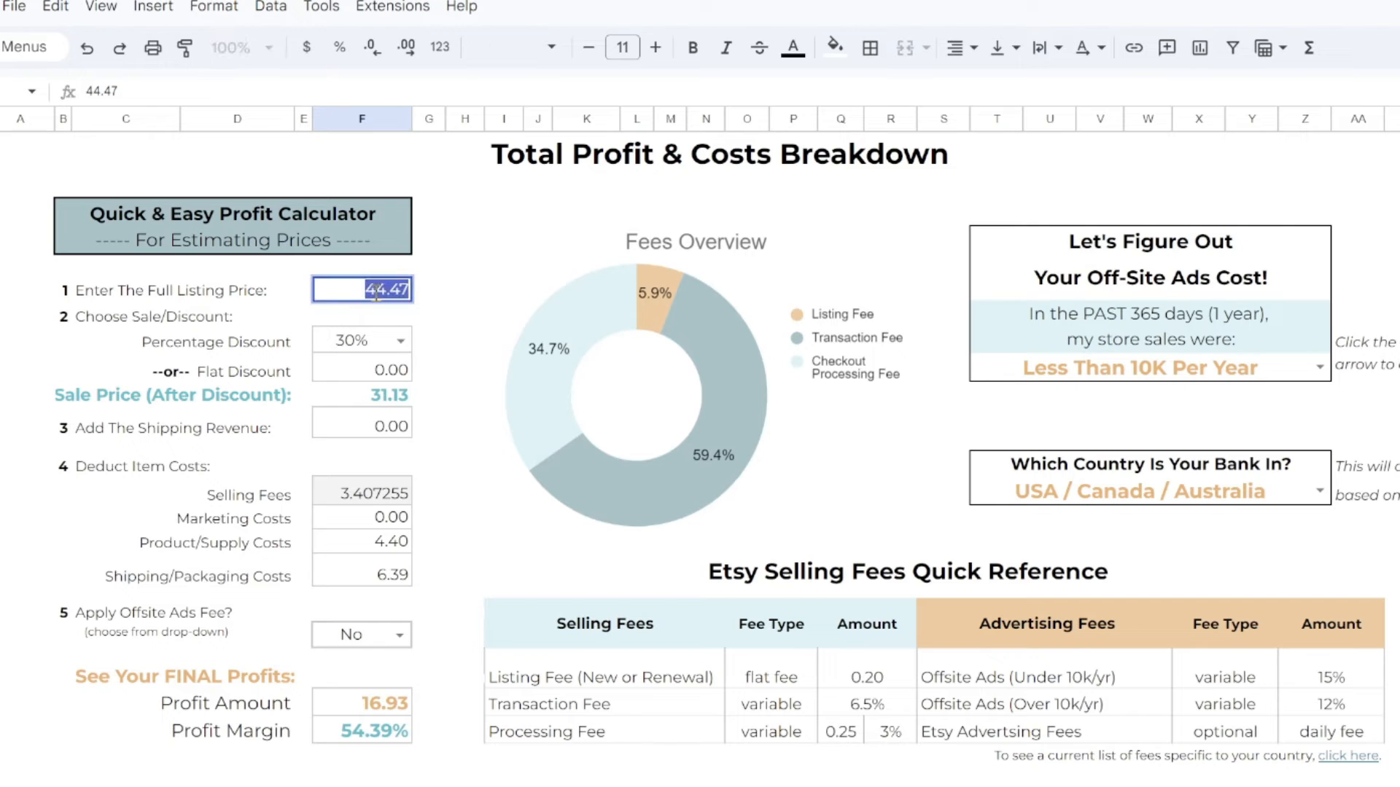
text(.99)
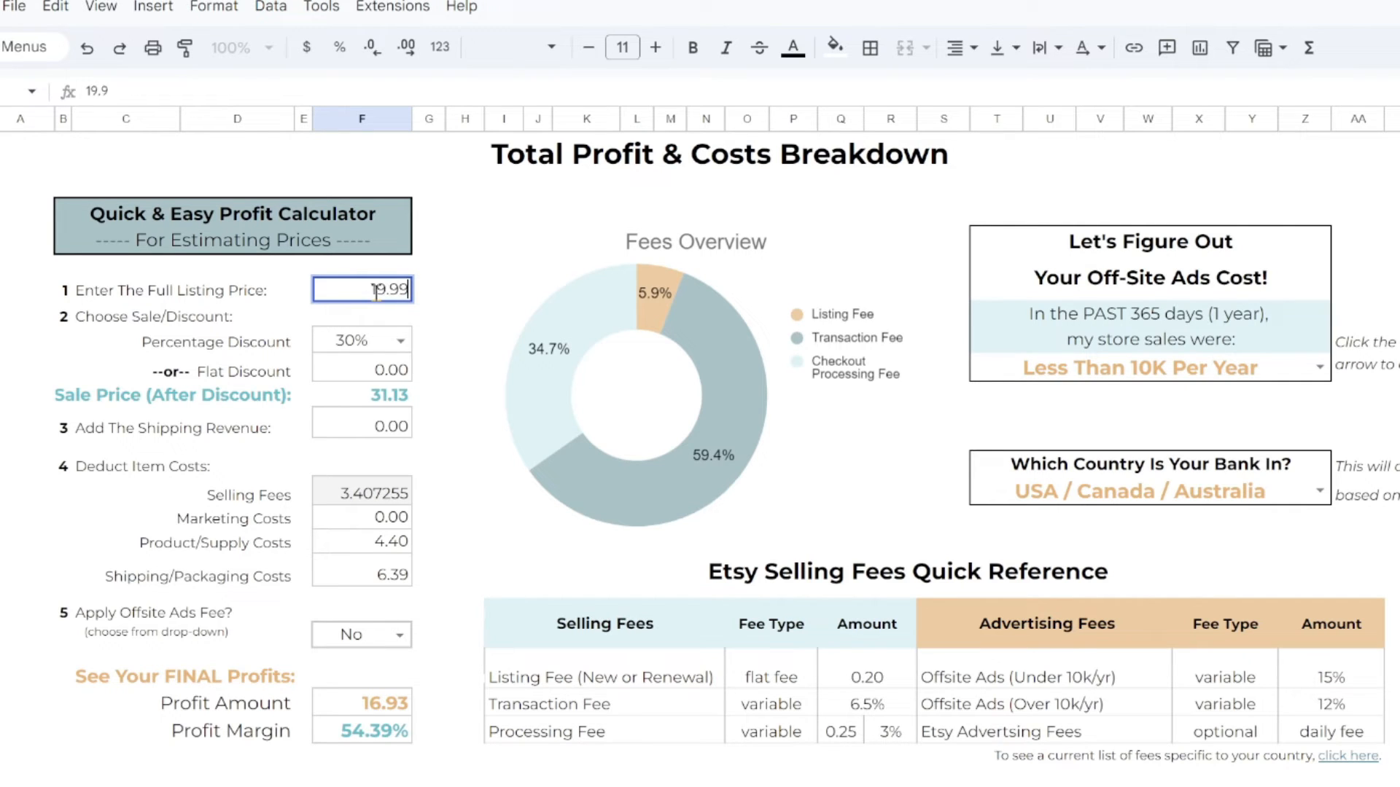
key(Return)
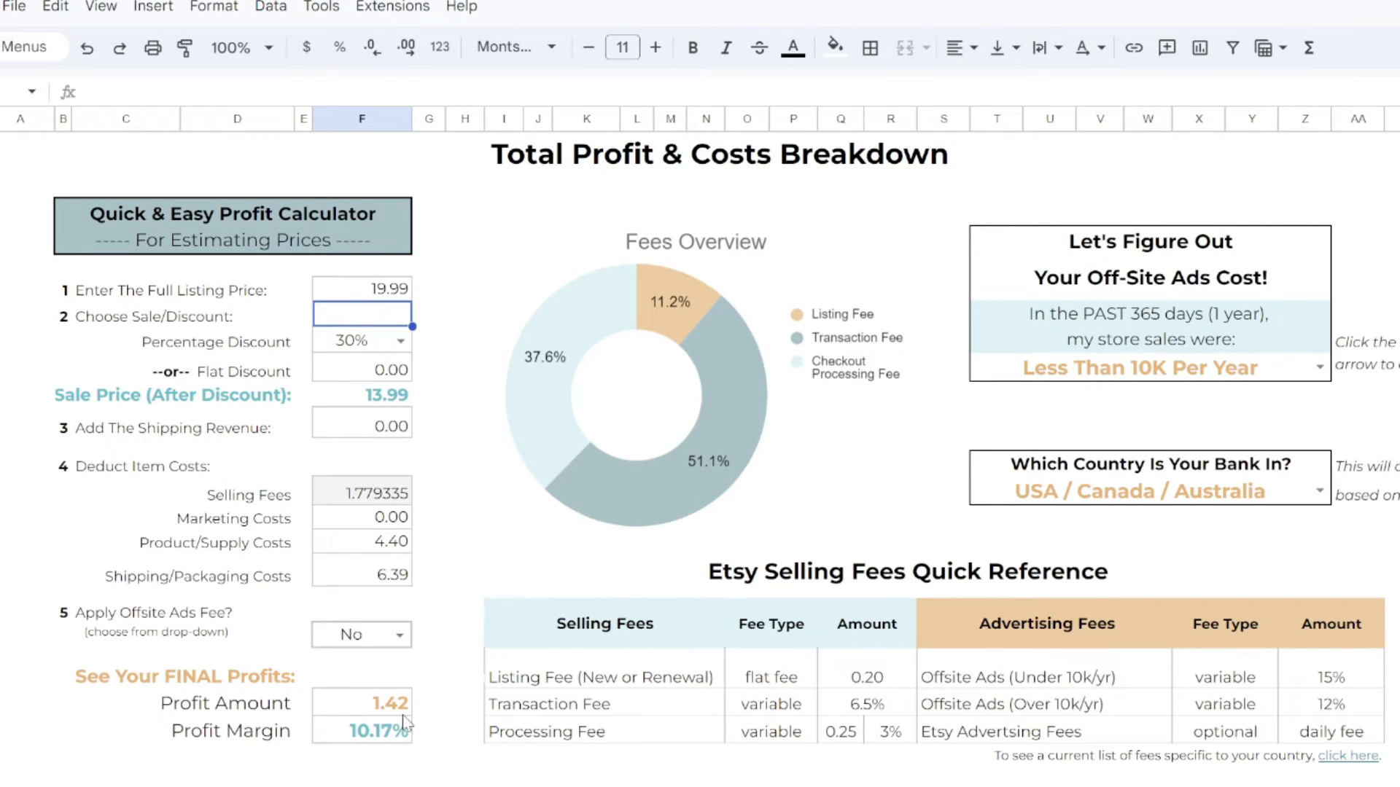
Set Apply Offsite Ads Fee to Yes in the profit calculator.
click(391, 641)
click(399, 637)
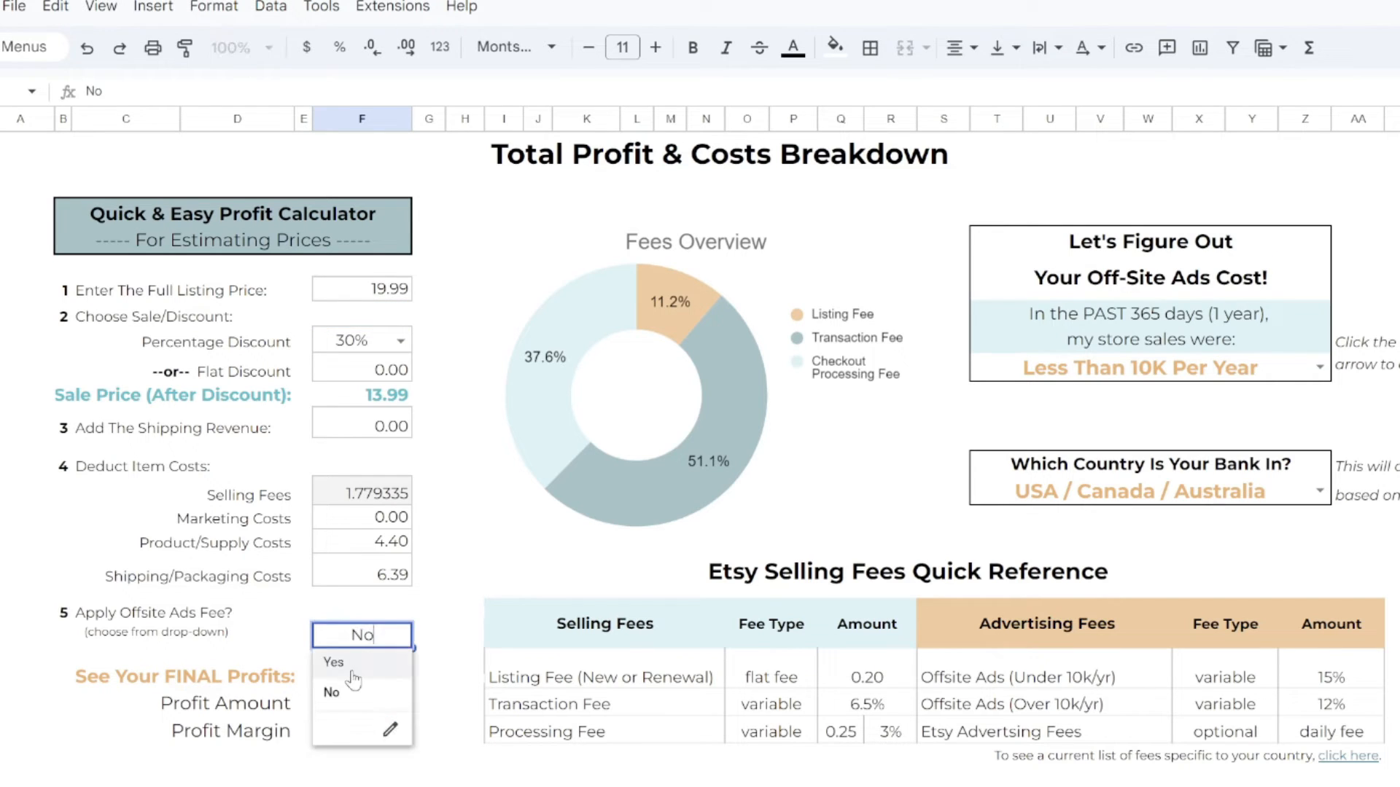
click(351, 667)
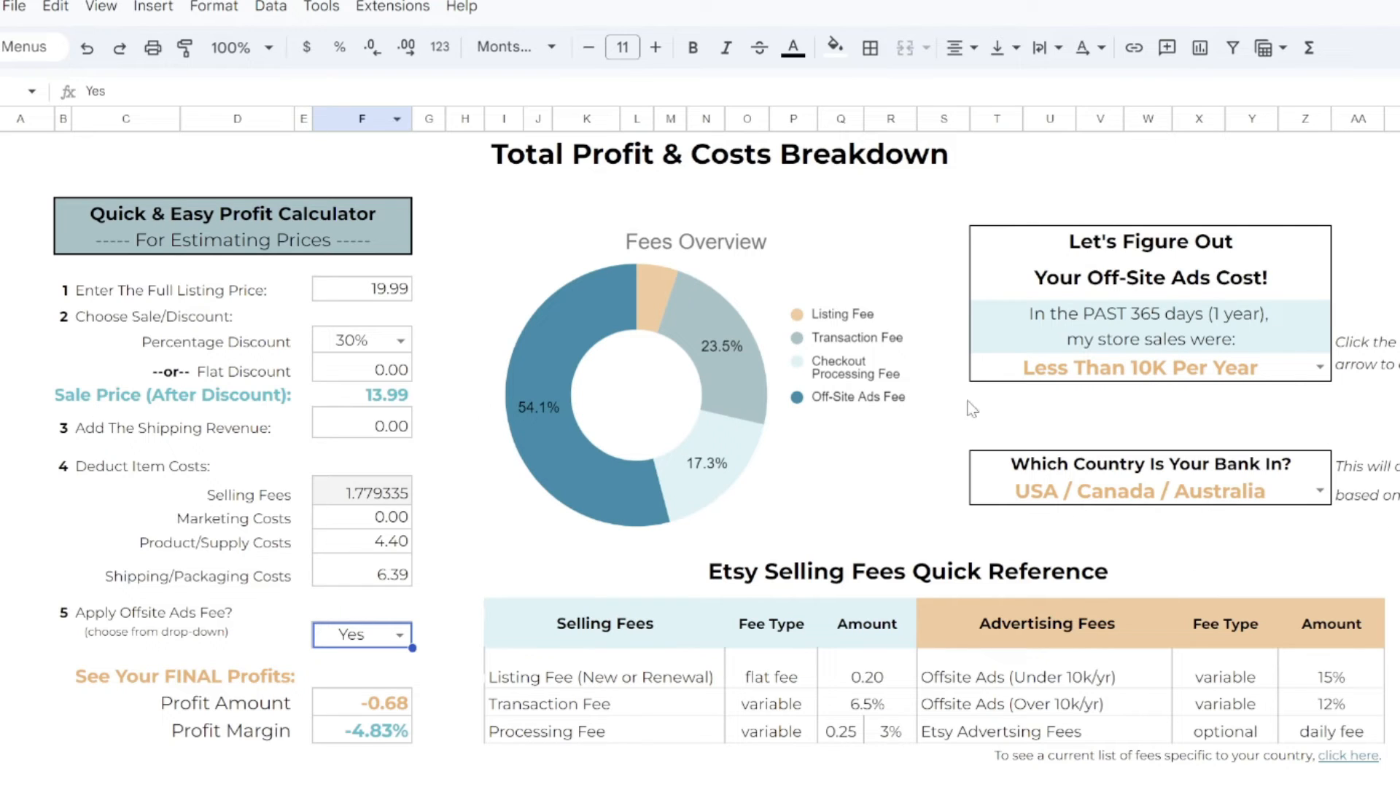
Check the choices offered for the past year's store sales and for the bank's country.
click(1287, 368)
click(1322, 367)
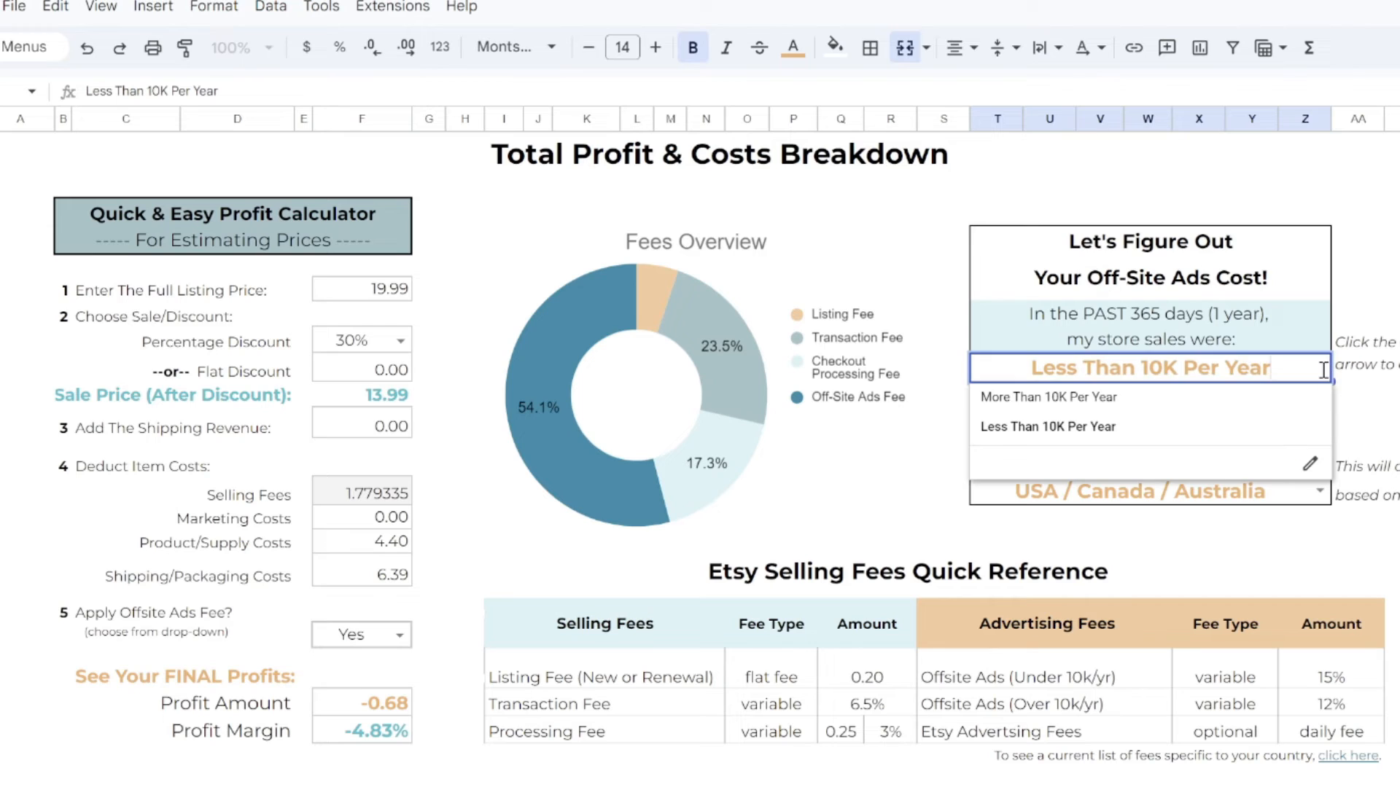
click(1298, 523)
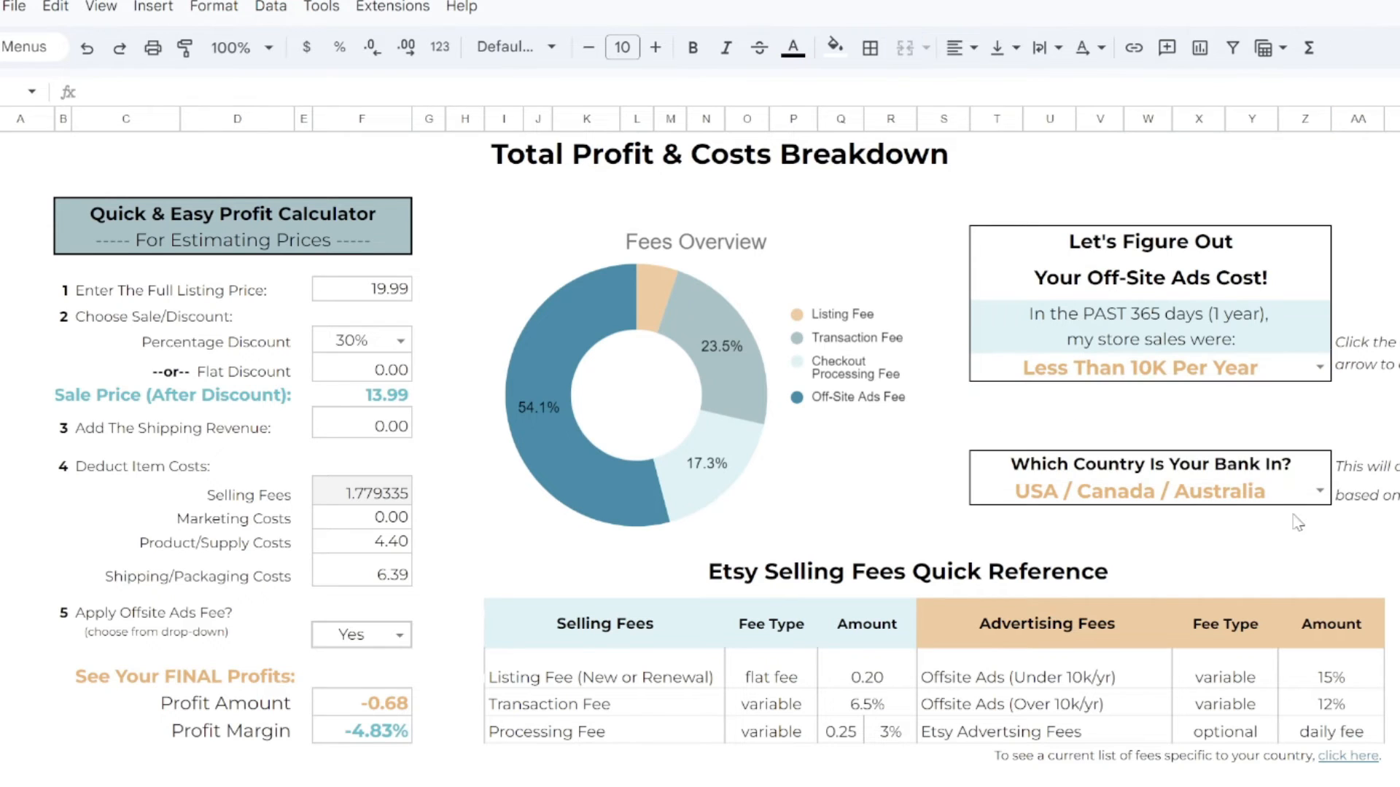
click(1325, 491)
click(1326, 490)
Set the shipping revenue to 5.99 and switch Apply Offsite Ads Fee to No.
click(391, 432)
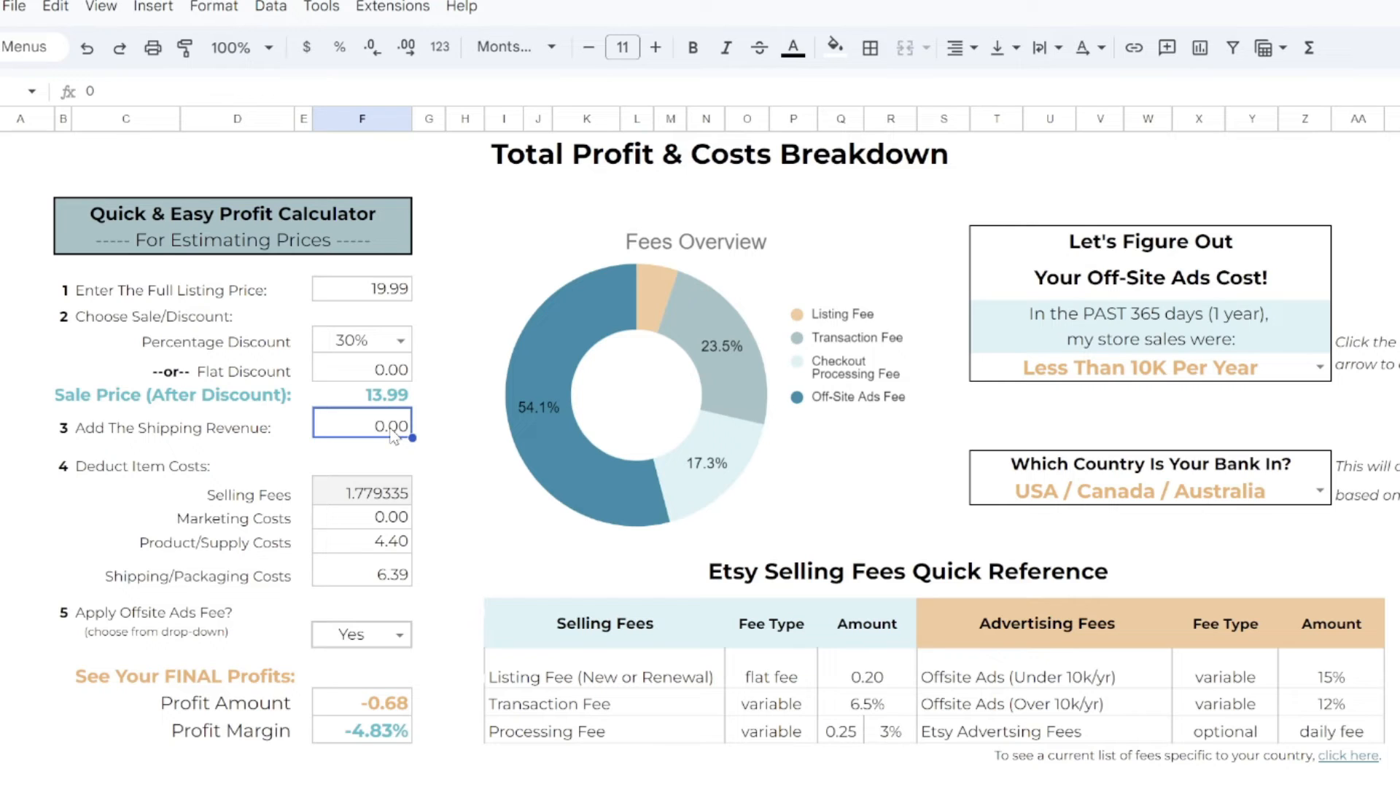
text(5.99)
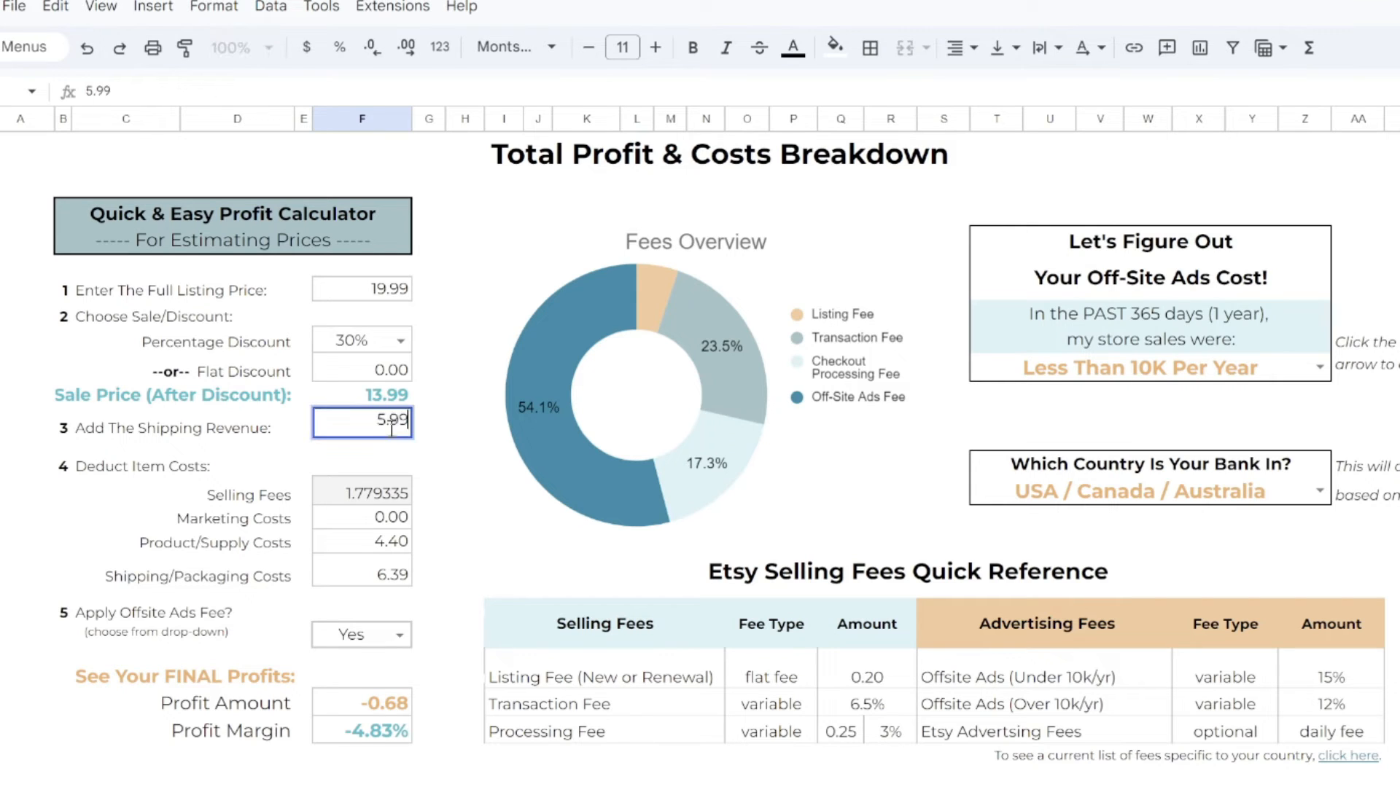
key(Return)
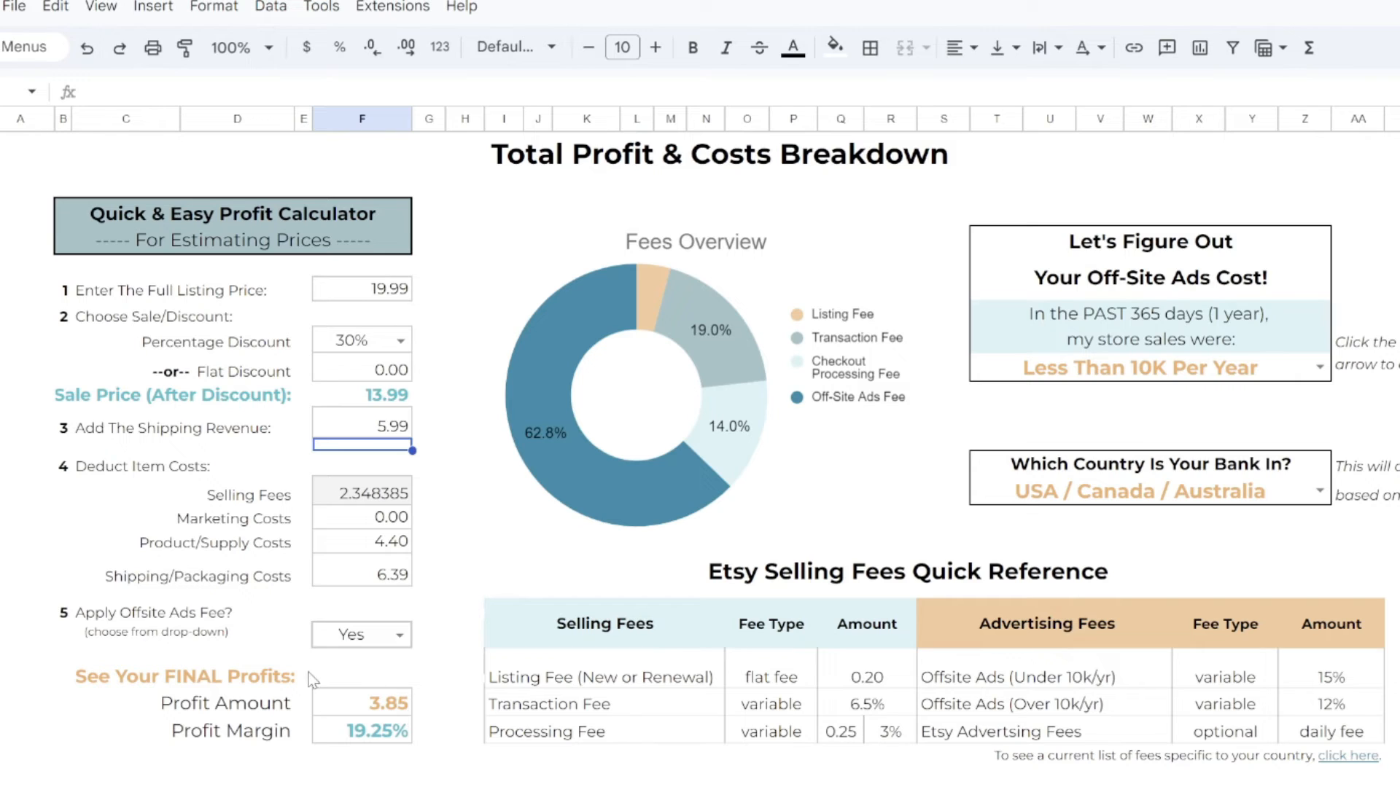
click(393, 636)
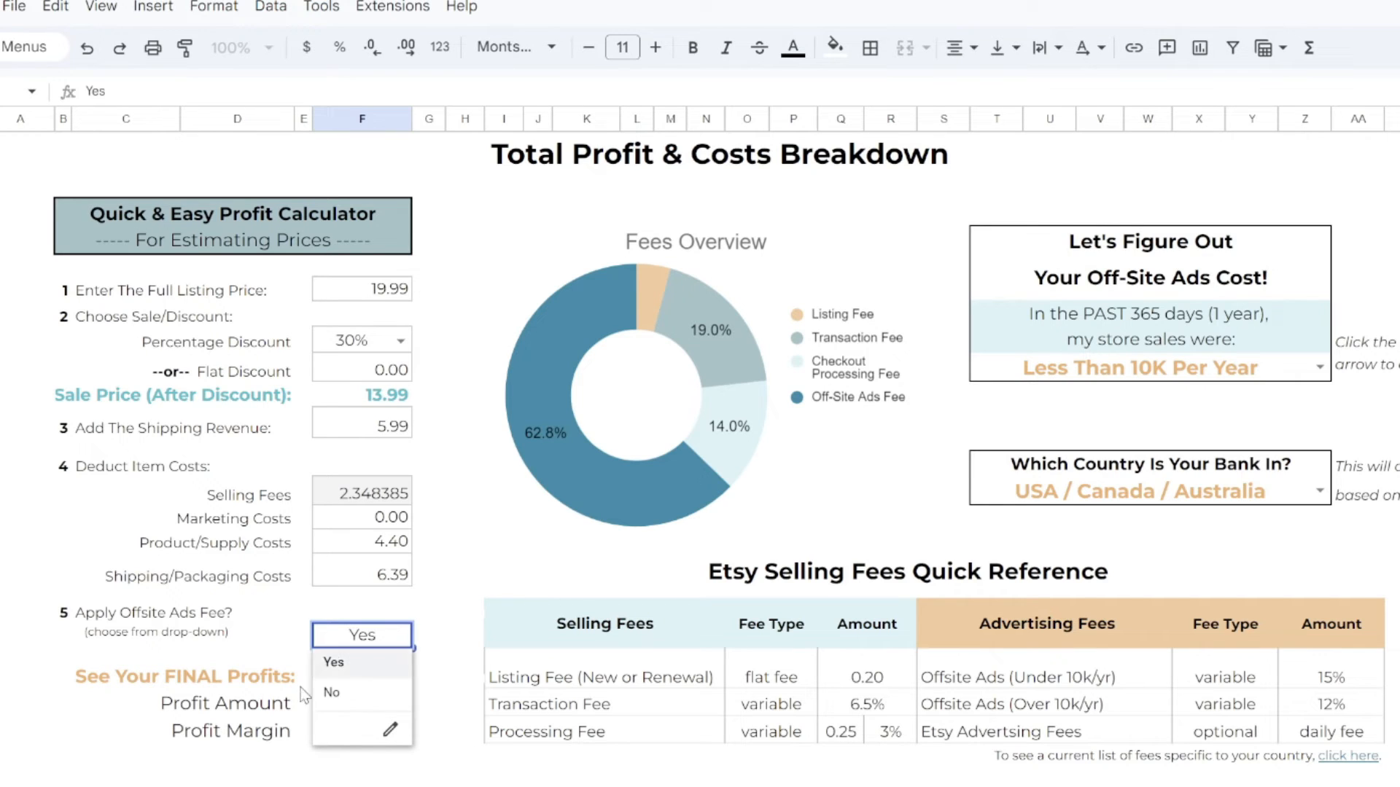
click(348, 696)
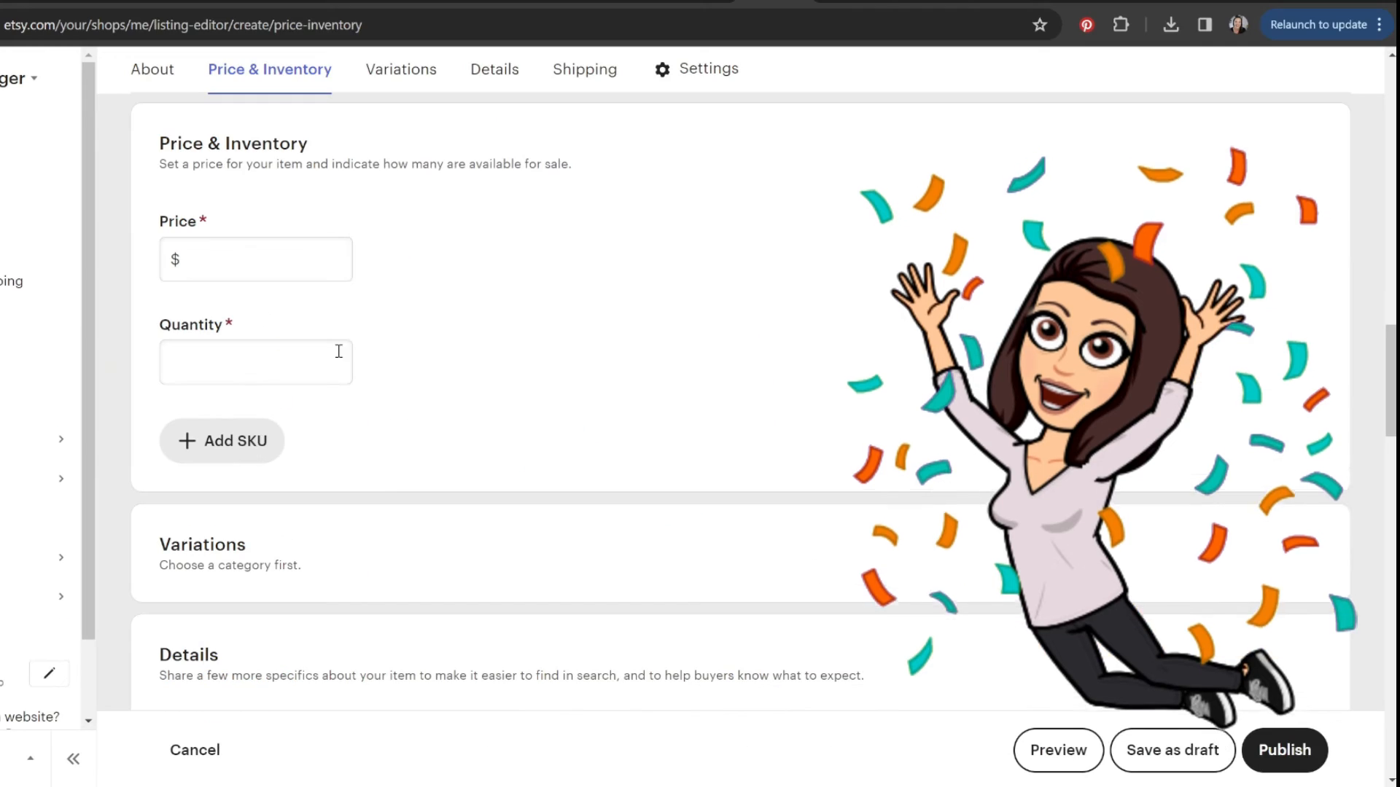
In the Etsy listing, set the price to $19.99 and the quantity to 15.
click(282, 248)
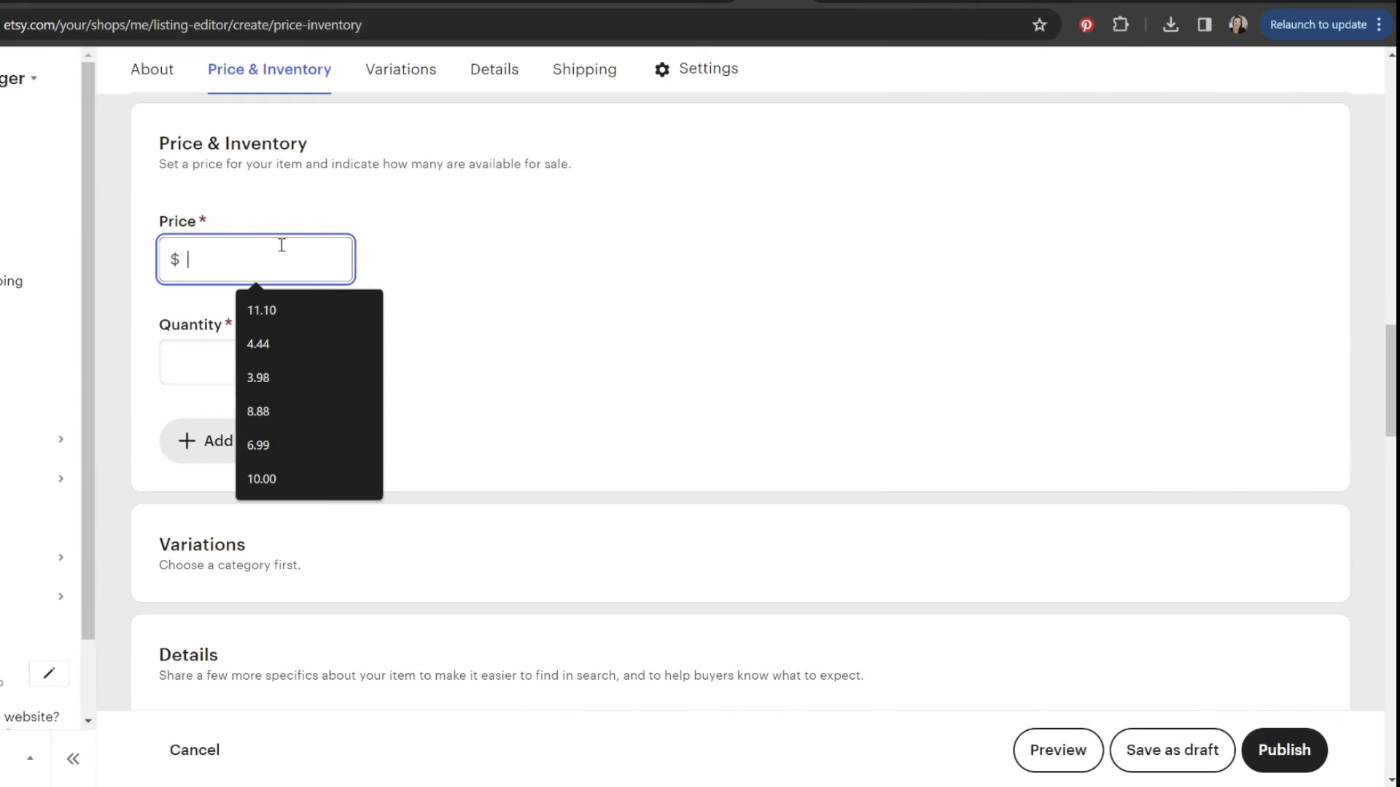
text(19.99)
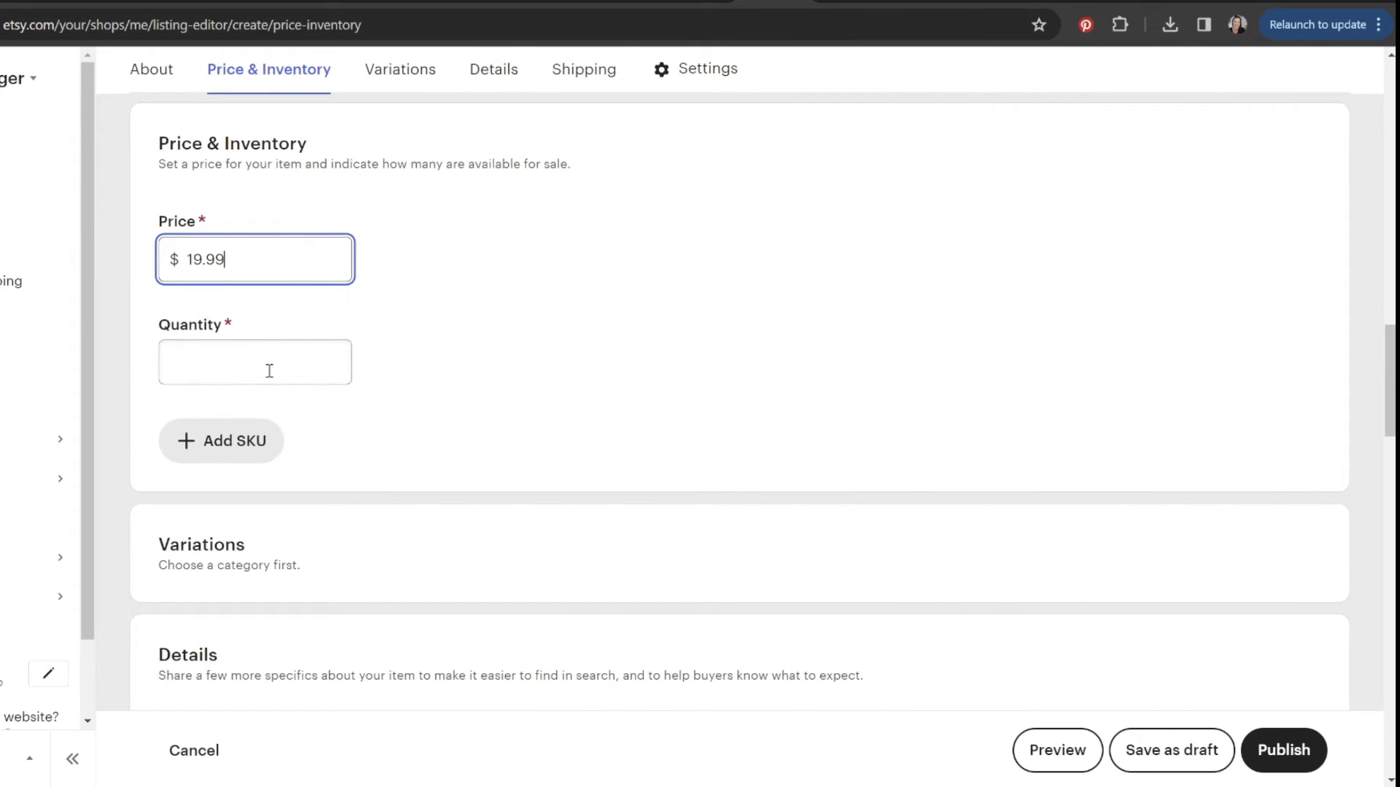
click(285, 365)
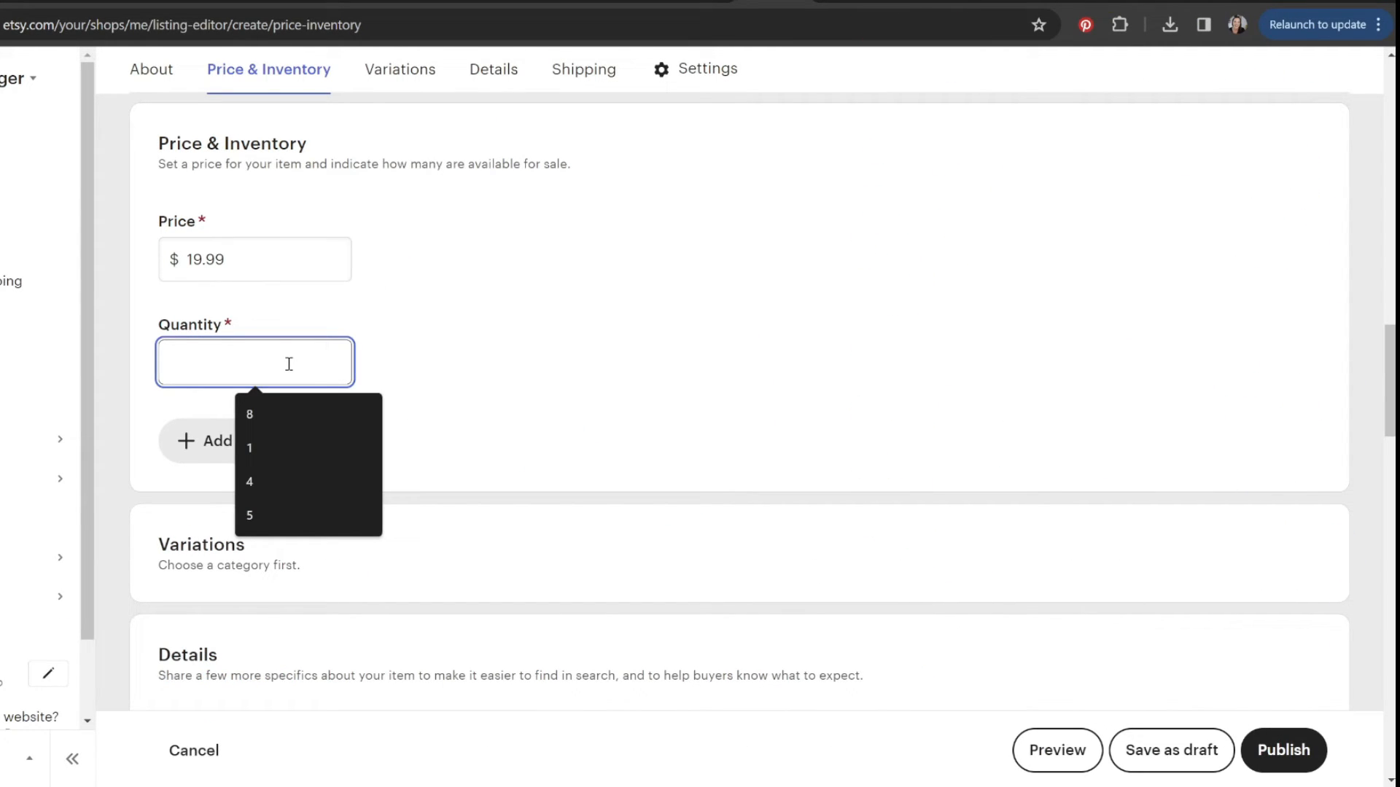
text(15)
click(625, 346)
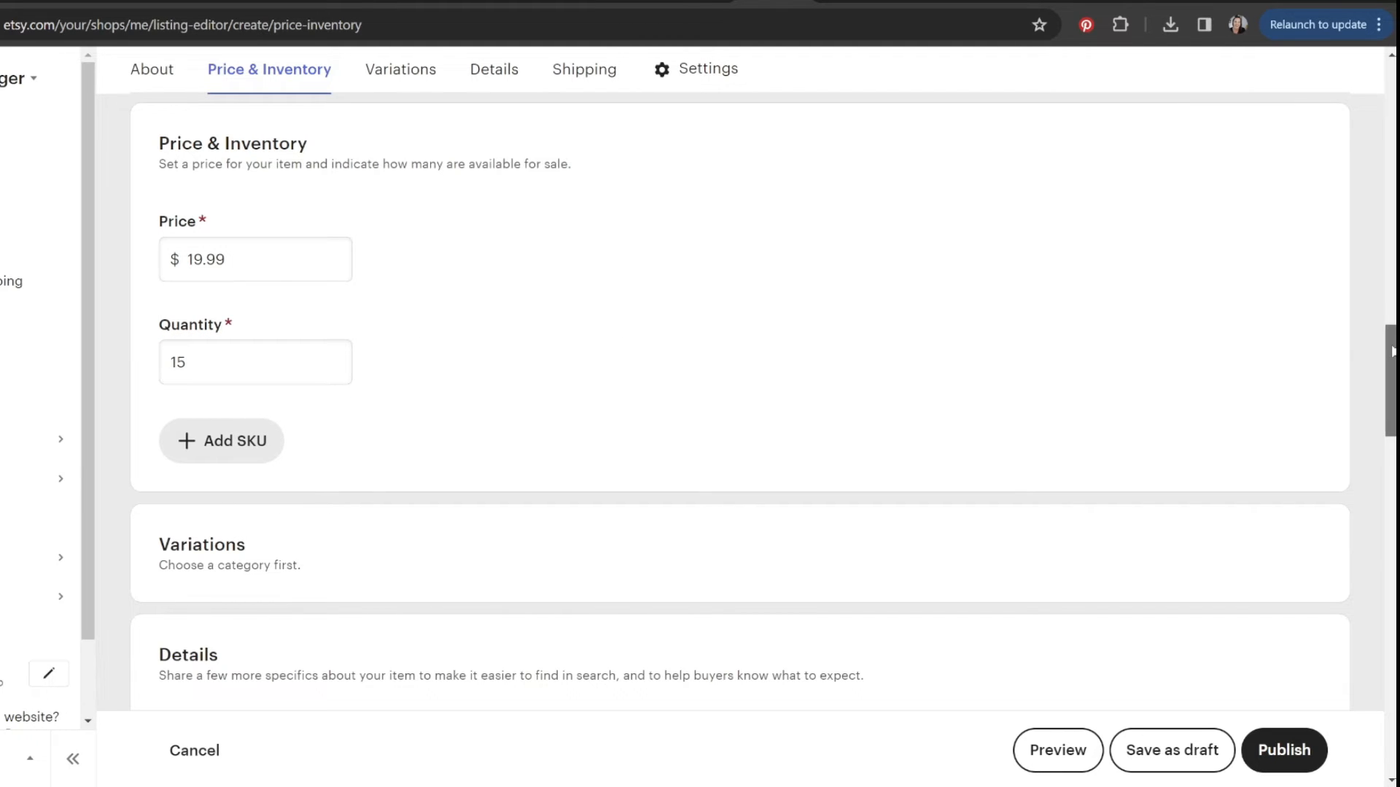
Add an SKU field to the Etsy listing's Price & Inventory section.
scroll(1390, 364, down, 2)
scroll(354, 379, up, 2)
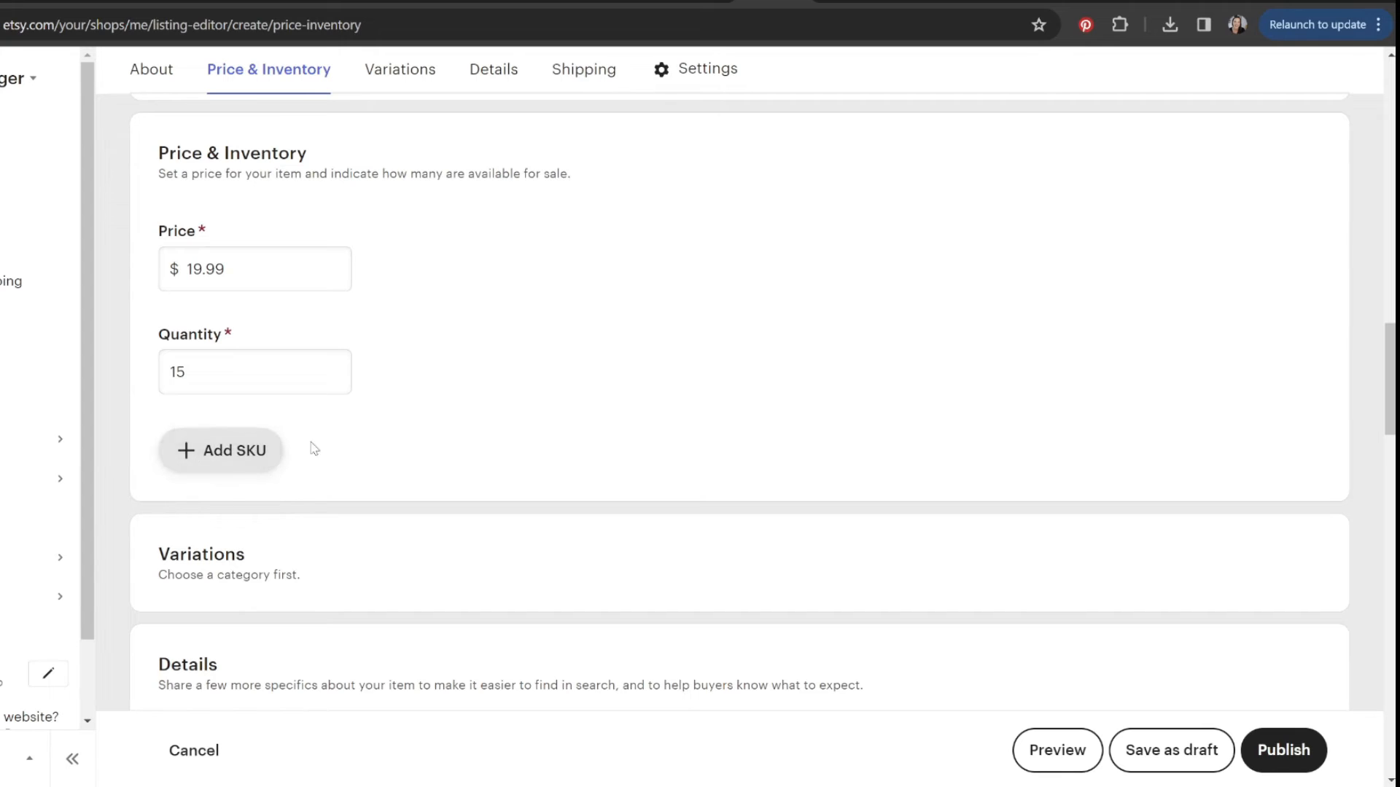
click(248, 454)
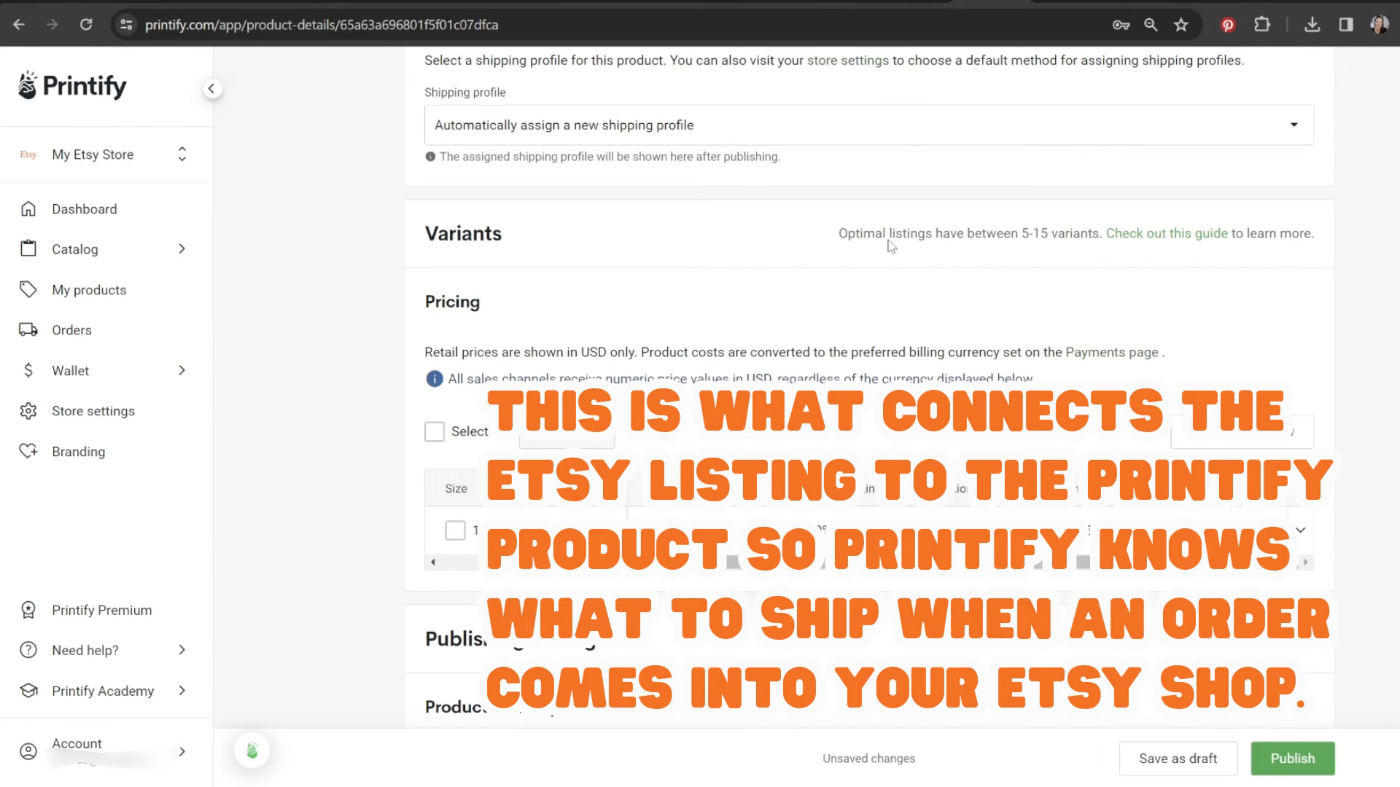
Copy the 11oz variant's SKU from the Printify pricing table into the SKU field of the Etsy listing.
scroll(931, 290, up, 3)
scroll(869, 394, up, 10)
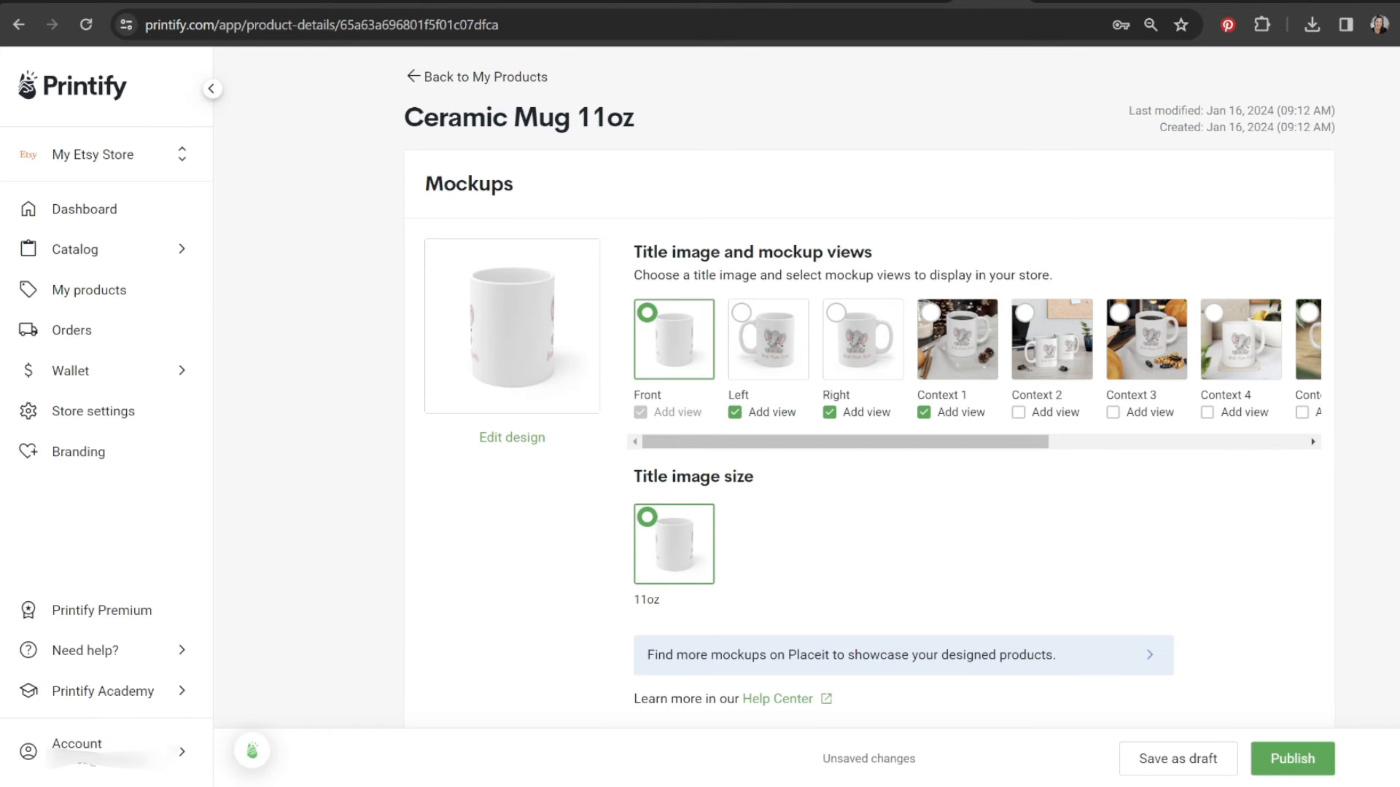
scroll(1164, 522, down, 15)
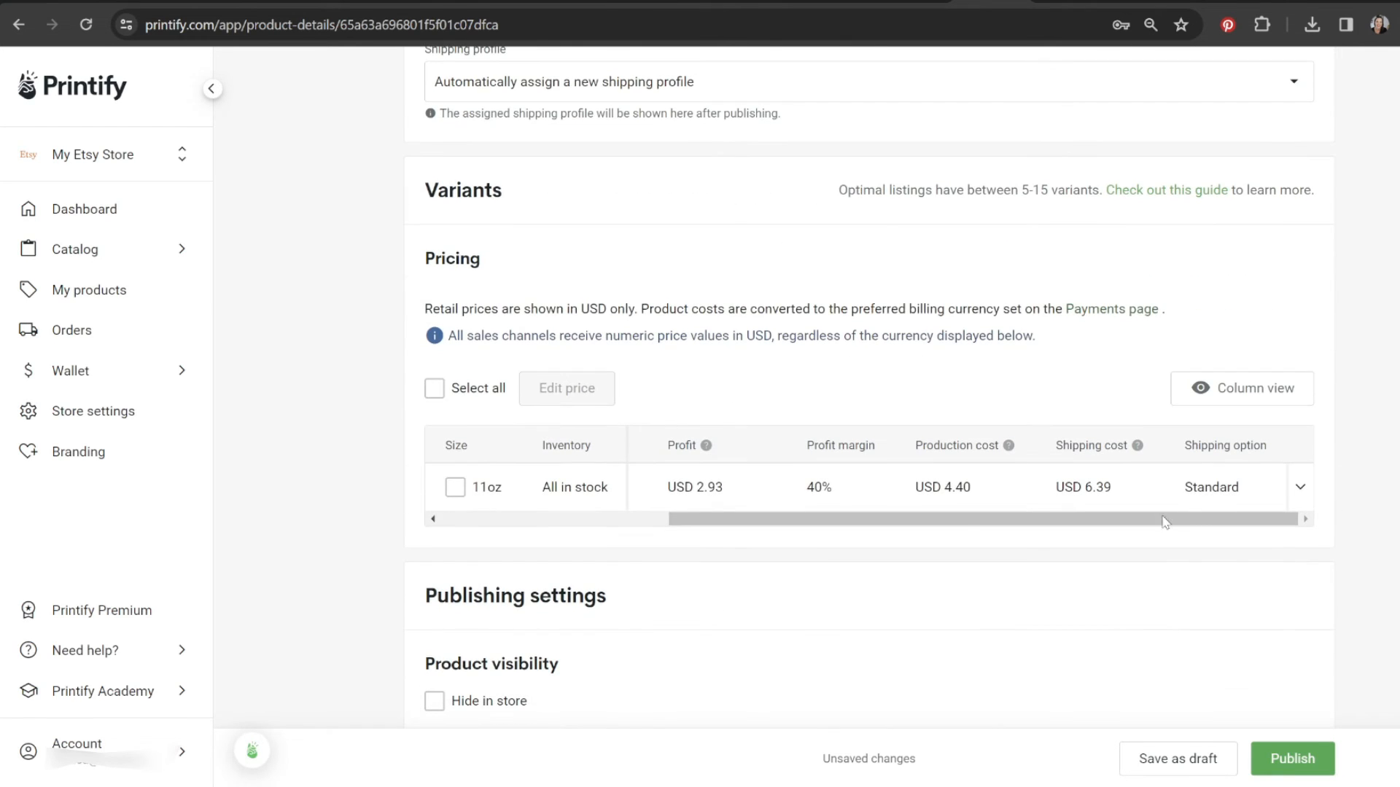
drag(963, 519, 376, 522)
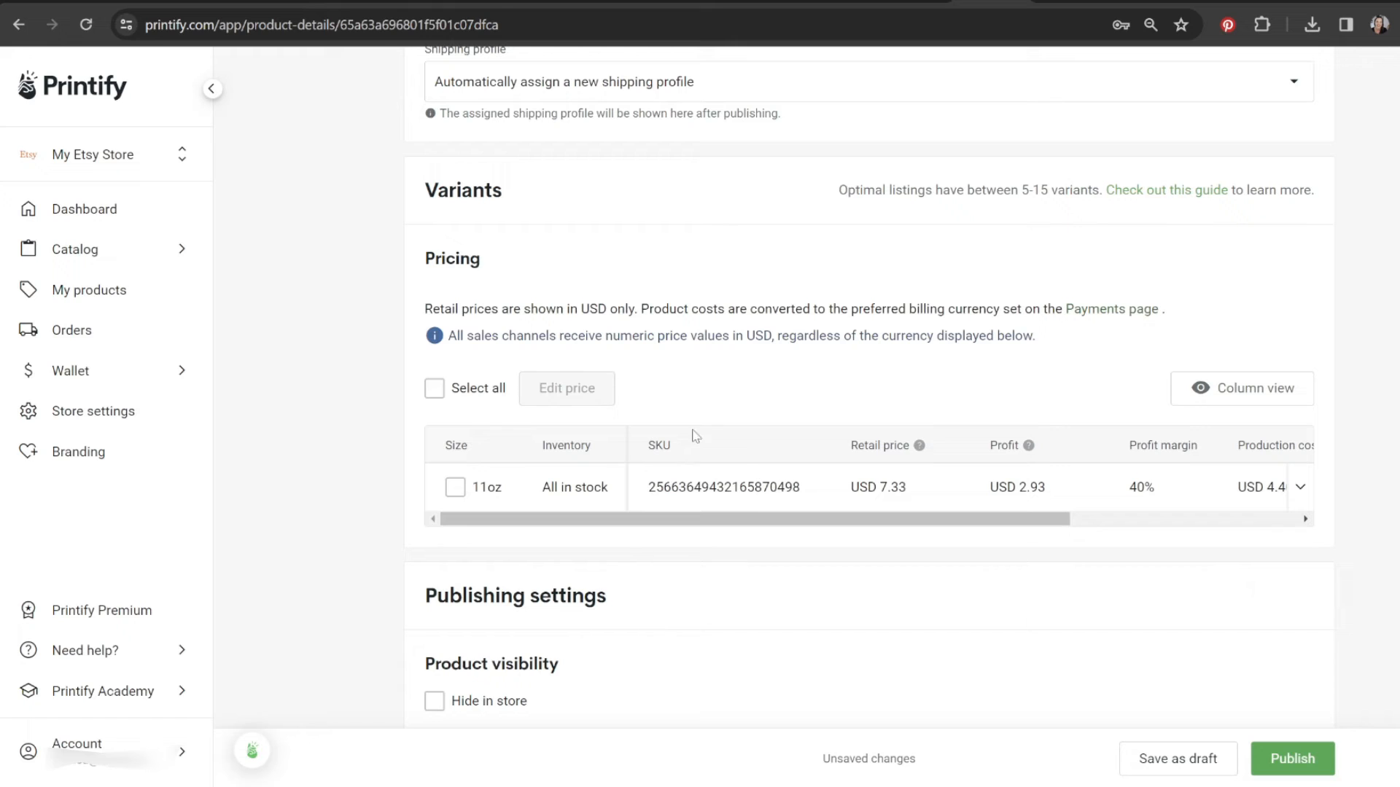
click(818, 494)
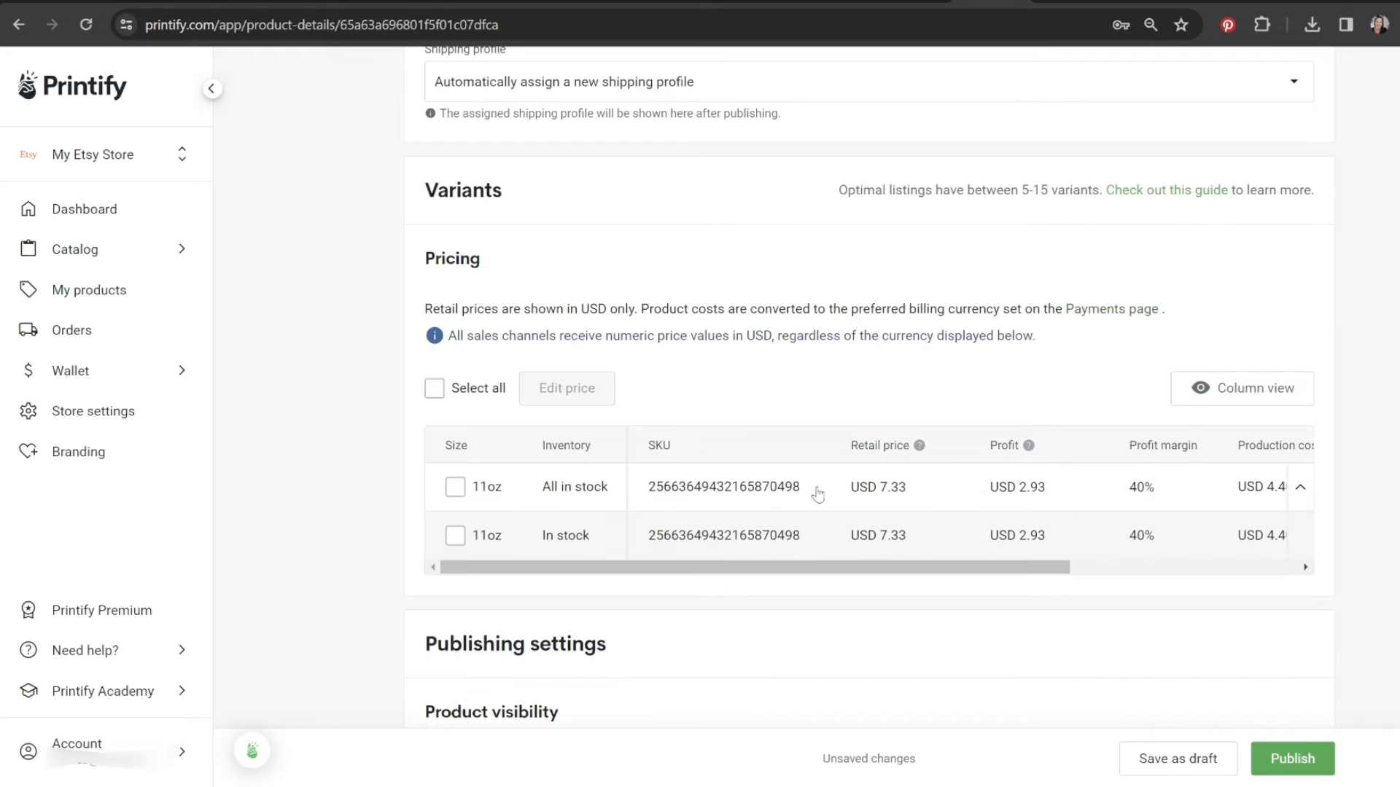
click(818, 495)
click(627, 494)
click(741, 487)
click(656, 487)
drag(632, 534, 808, 538)
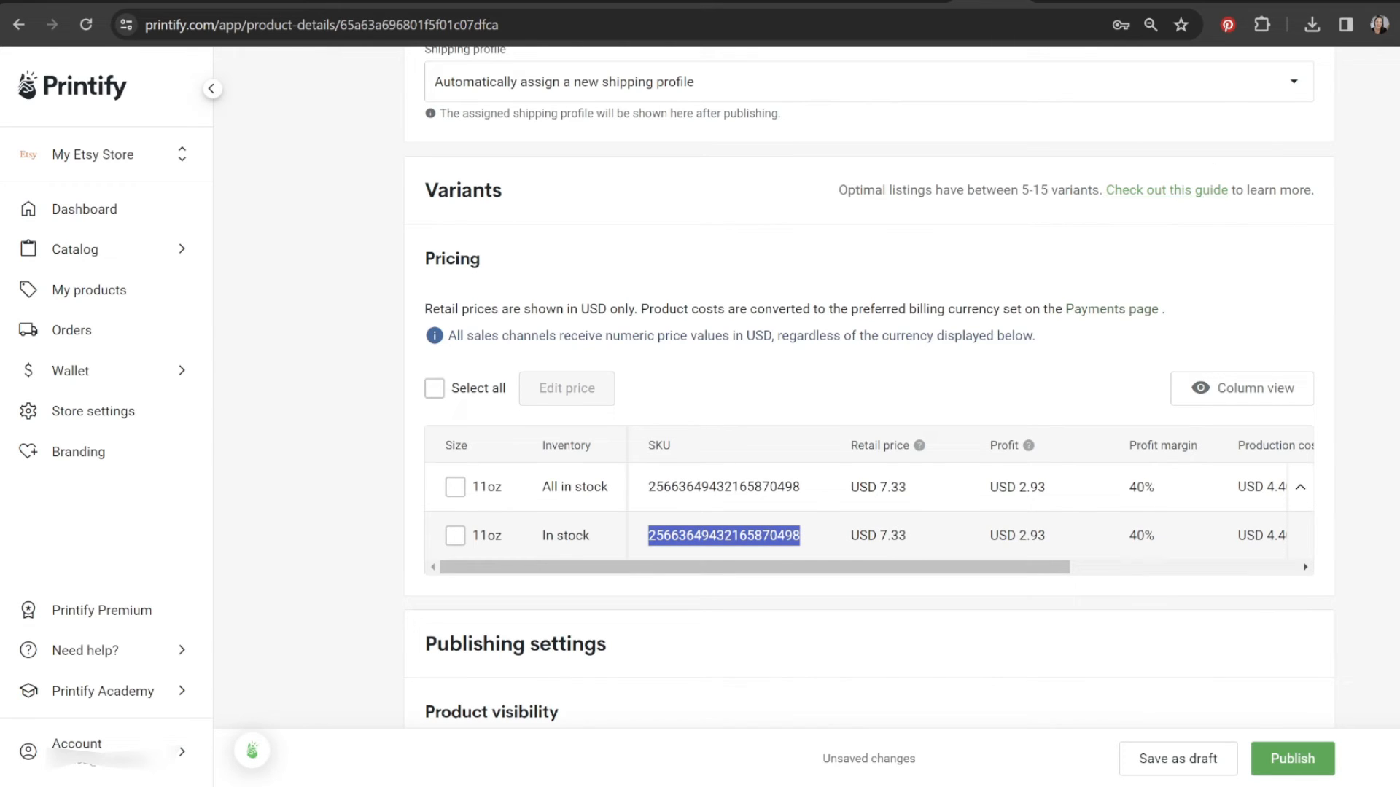
click(1294, 494)
click(1294, 494)
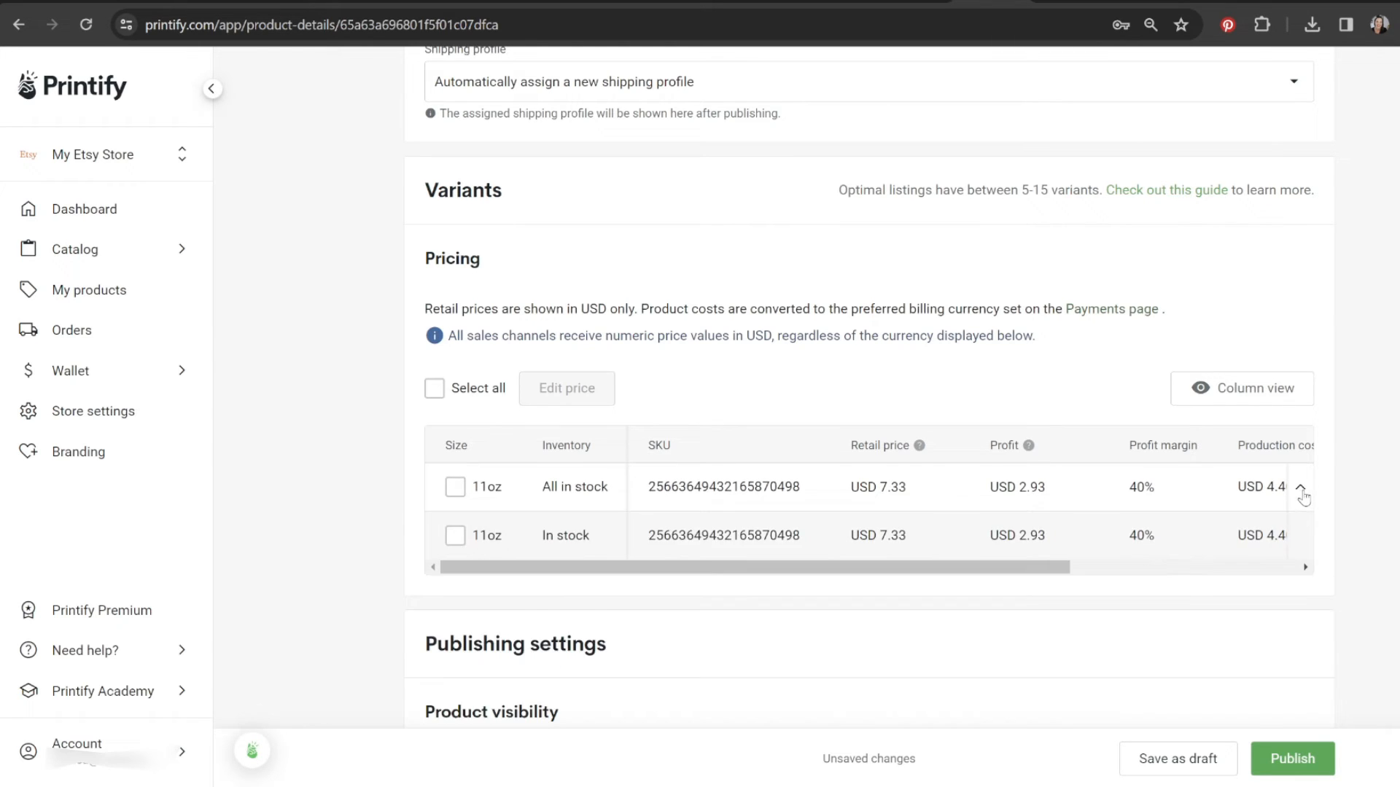
click(1294, 495)
click(1295, 494)
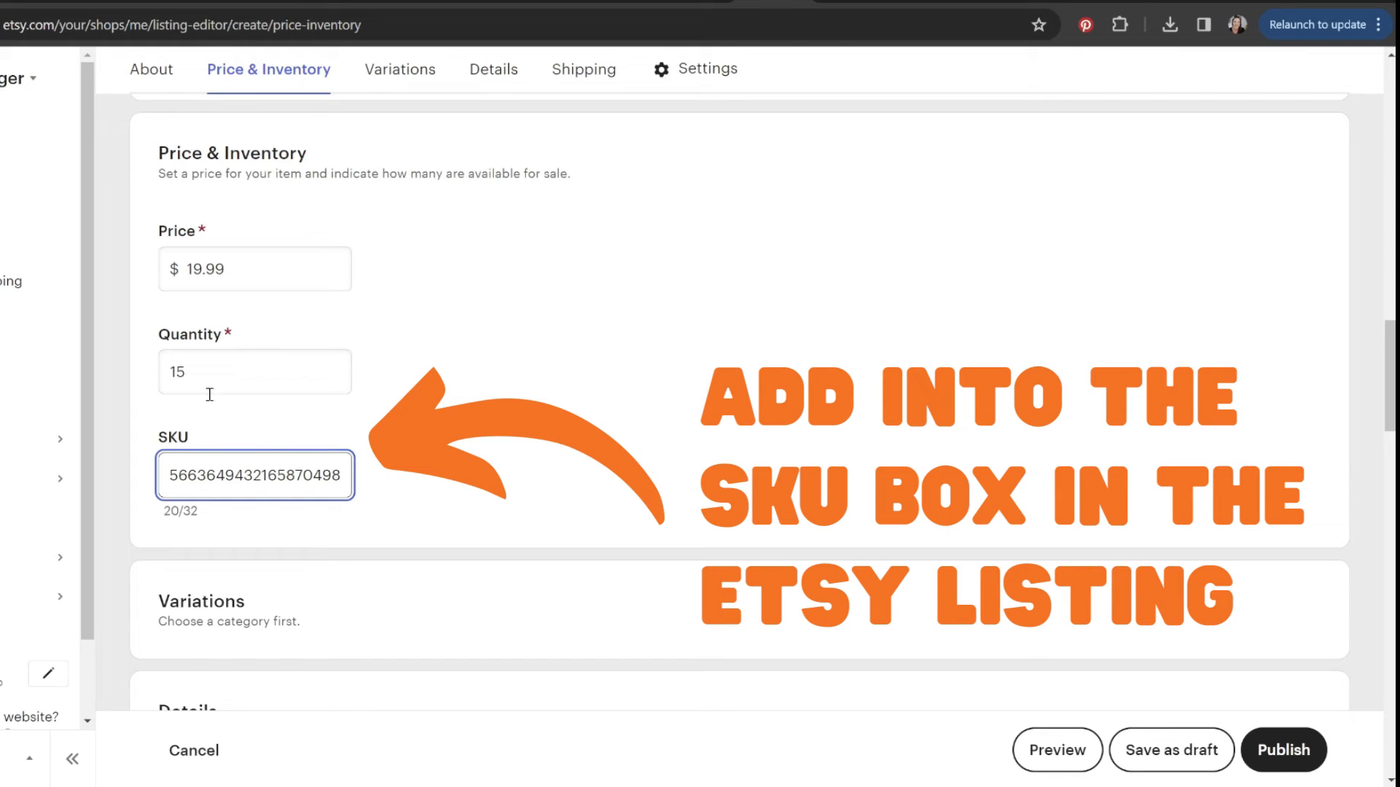
Search the Etsy listing's categories for "coffee mug" and assign the Mugs category under Home & Living, Drinkware.
click(671, 355)
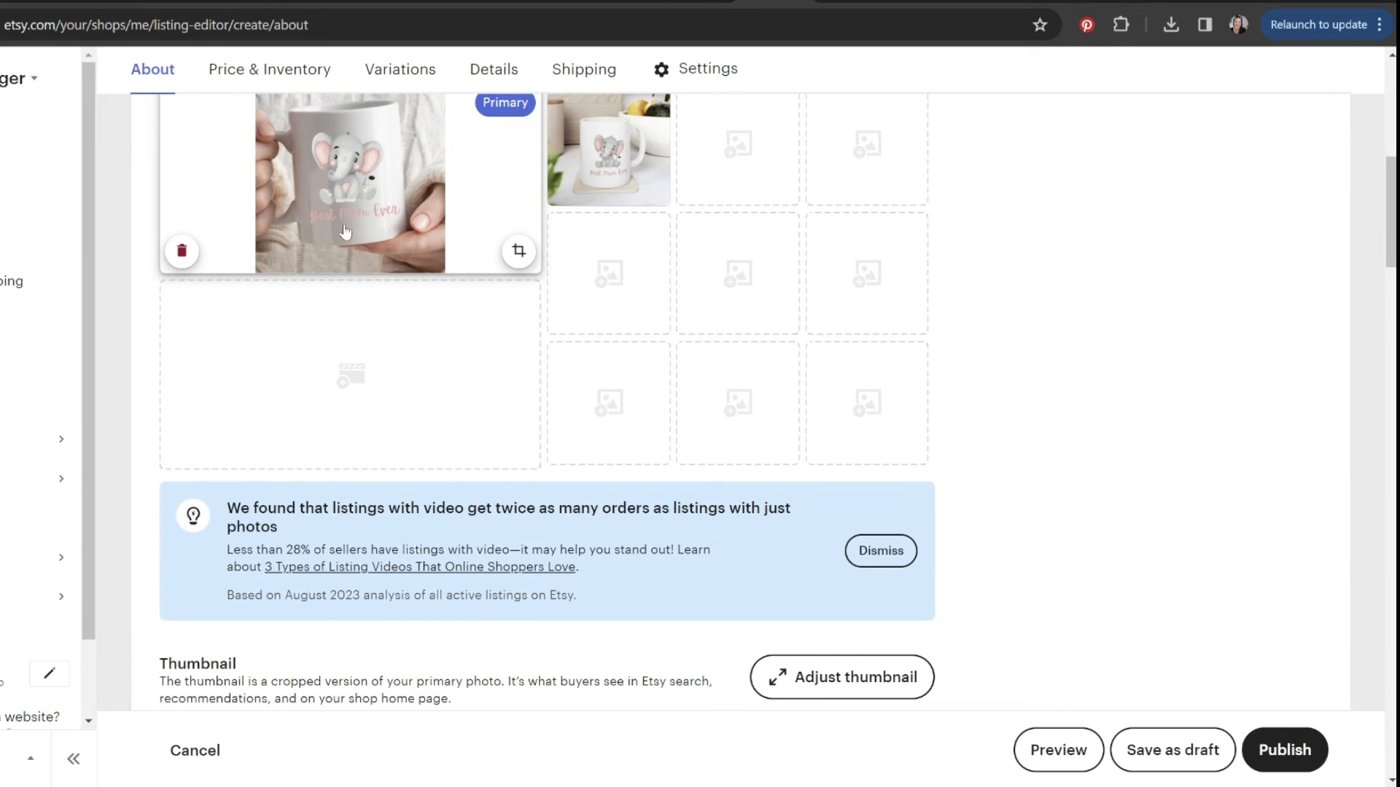
scroll(740, 401, down, 15)
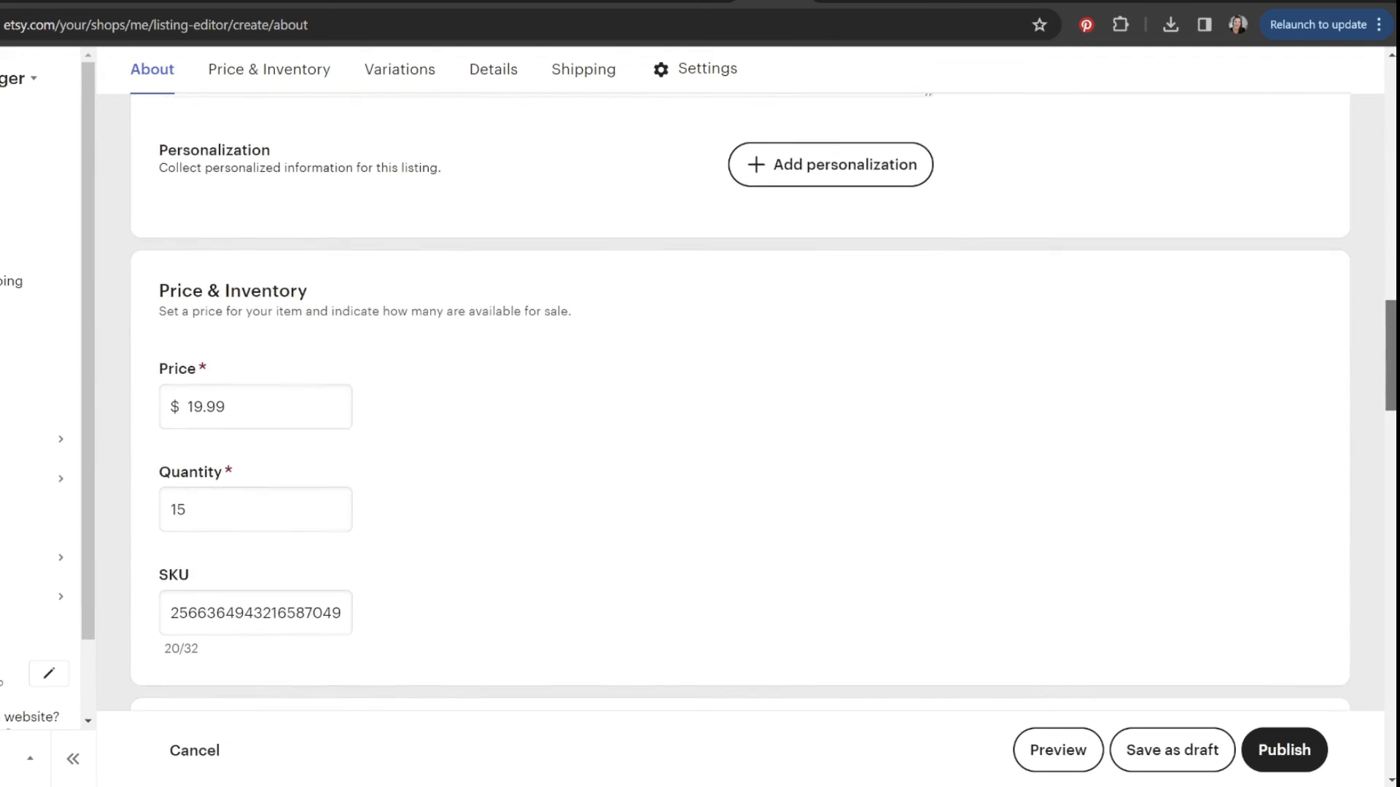
scroll(406, 602, up, 6)
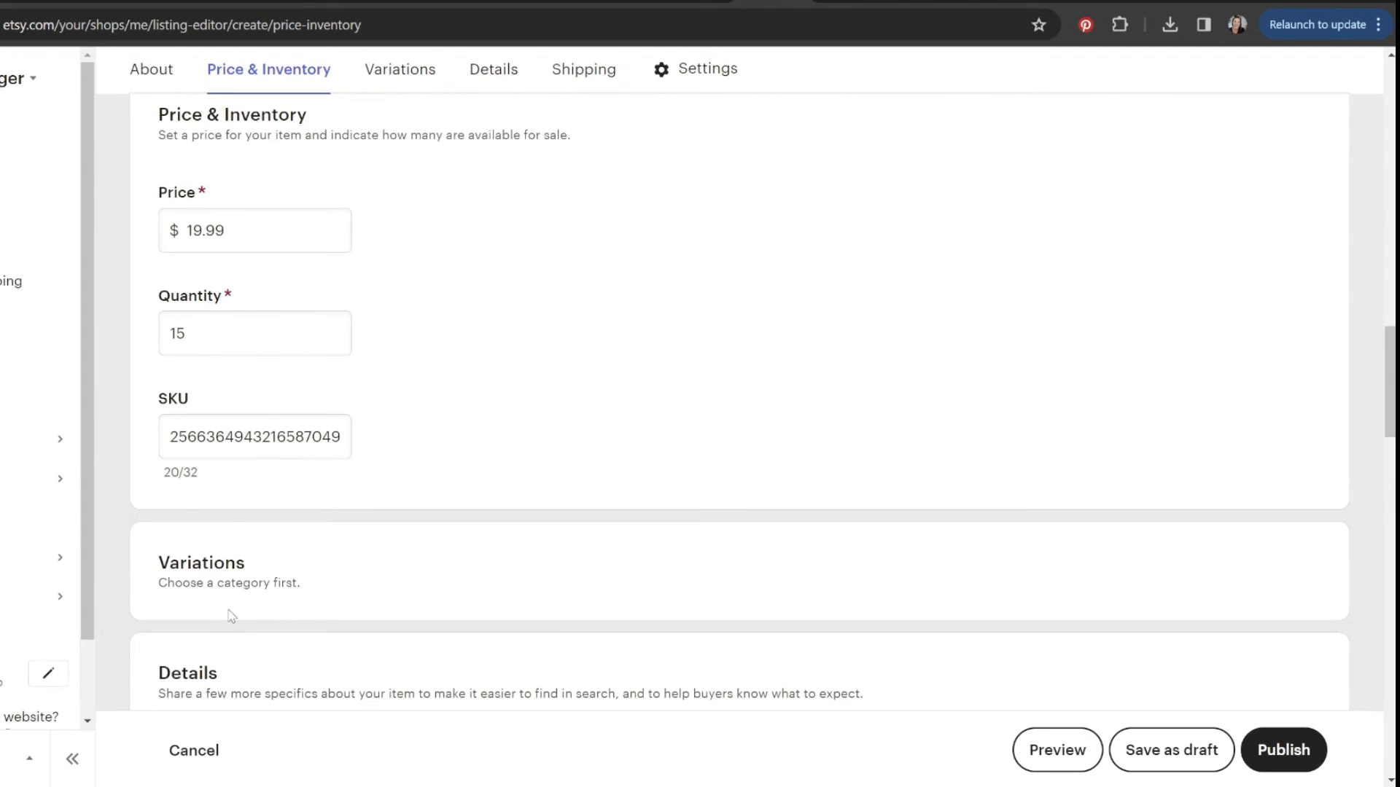
drag(1390, 379, 1389, 470)
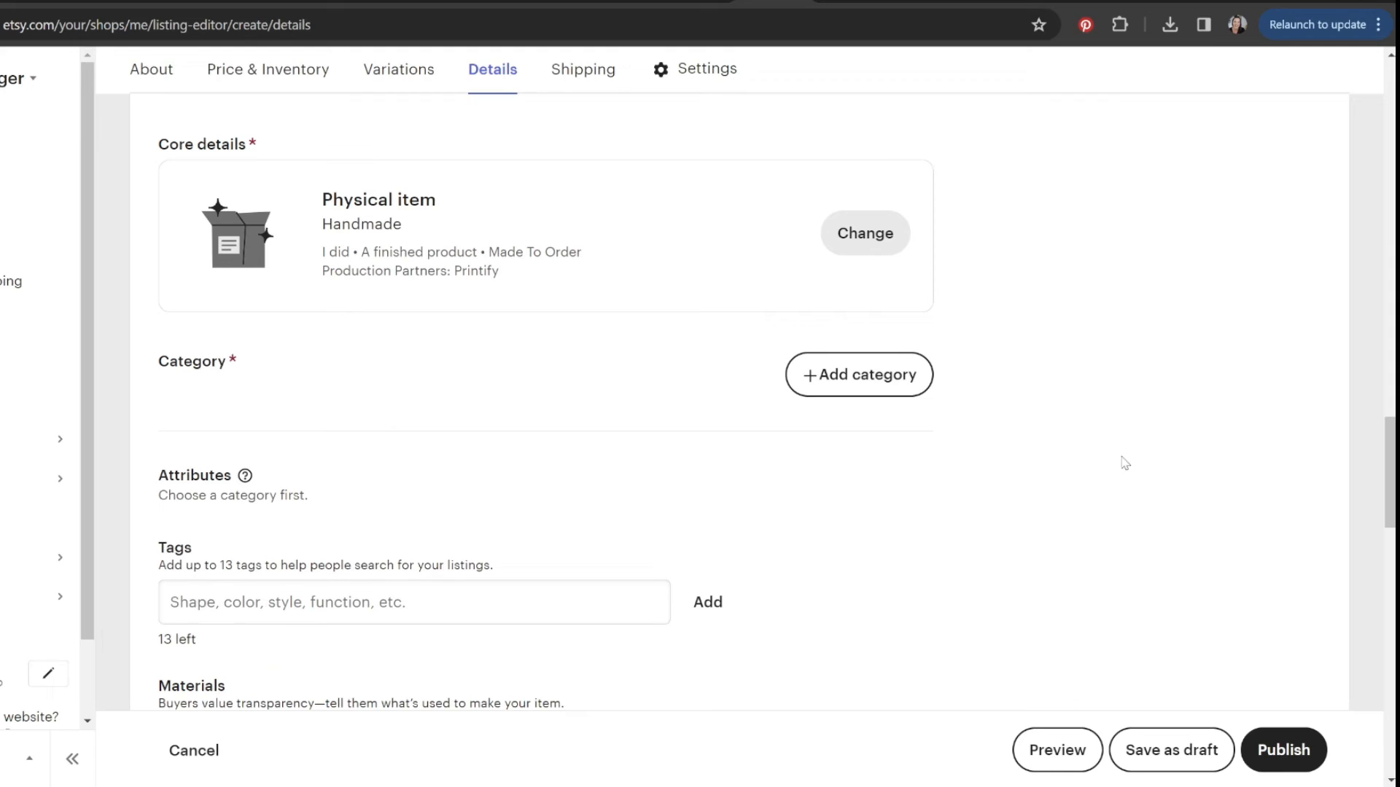
click(896, 395)
text(coffee mug)
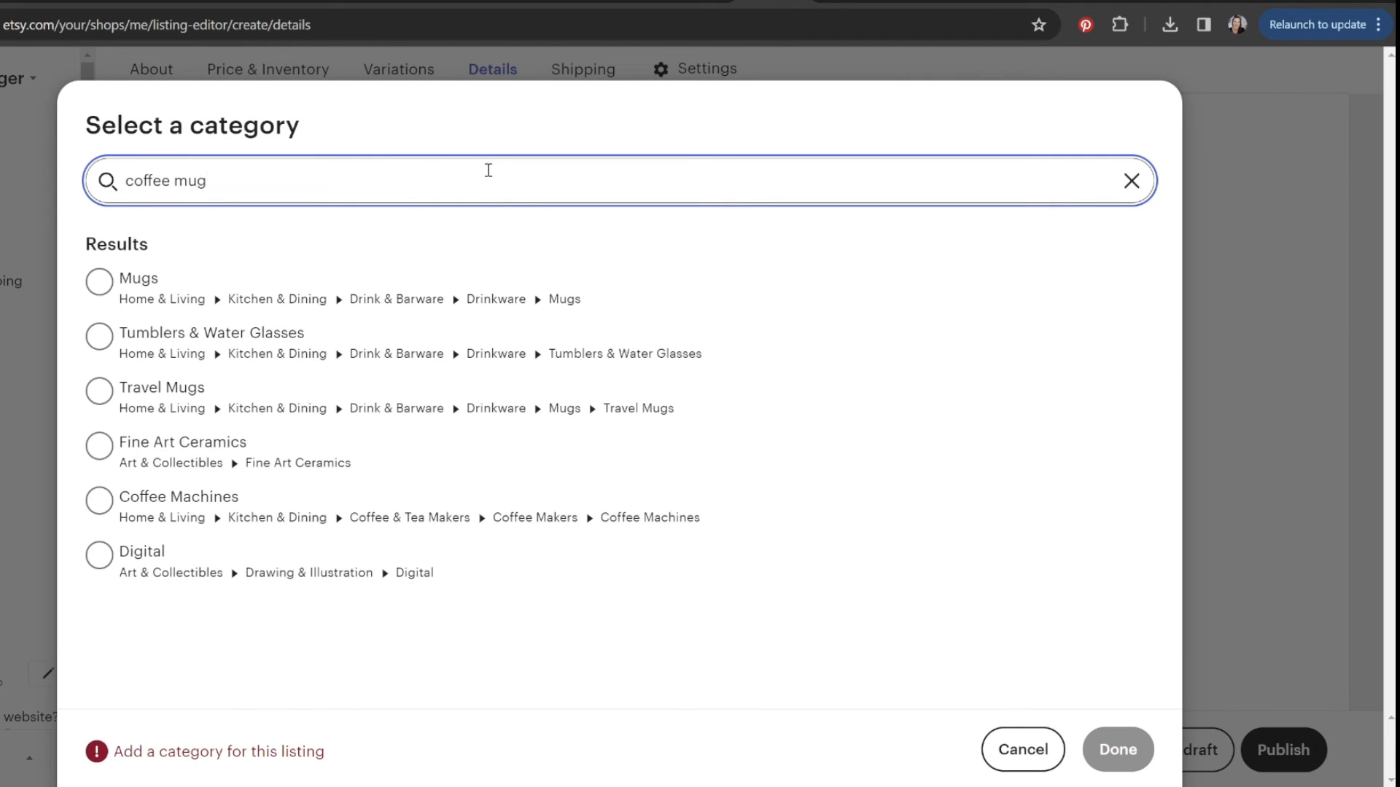
click(99, 281)
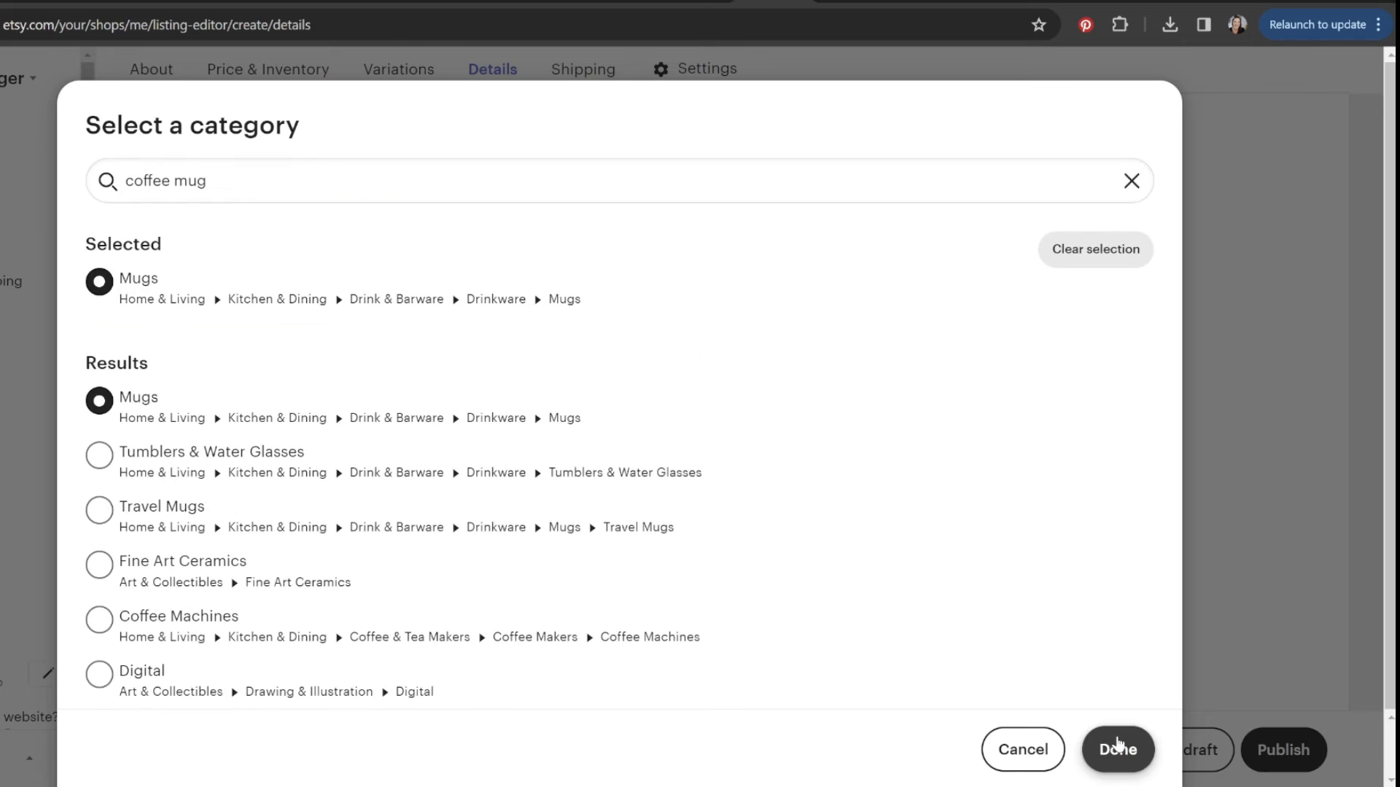
click(1118, 750)
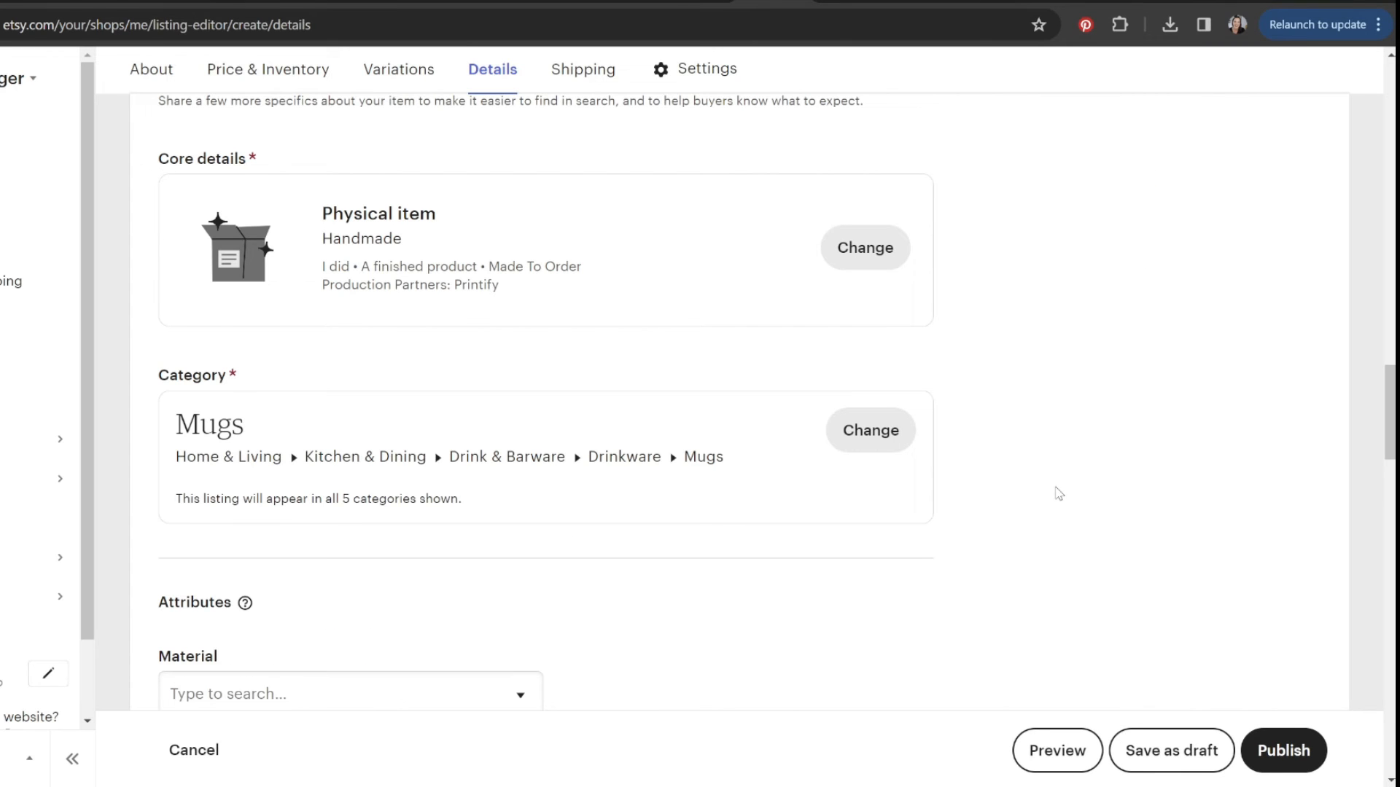
Set the Dishwasher safe attribute to Yes in the listing's details.
scroll(1059, 494, up, 7)
drag(1389, 343, 1390, 542)
click(167, 173)
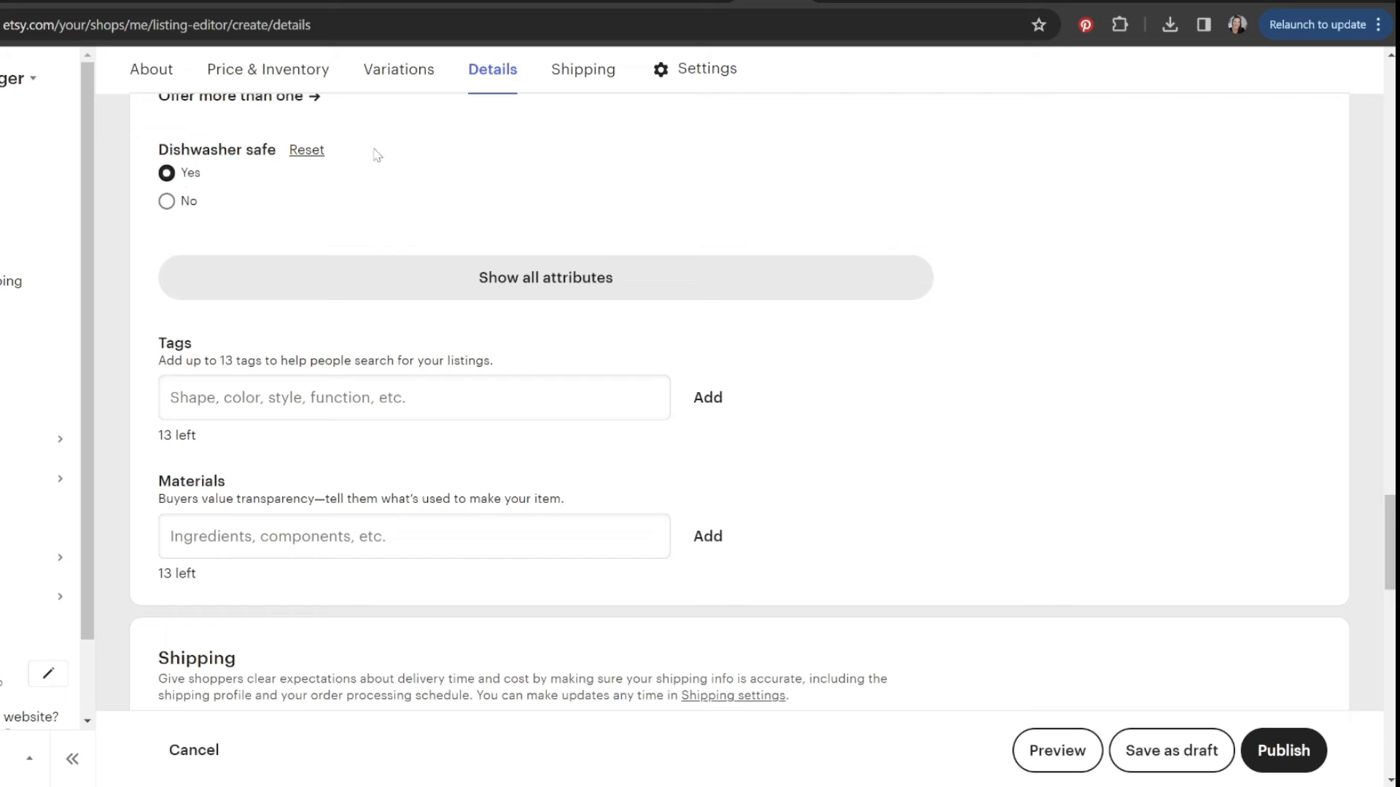
Enter "ceramic" as the material in the listing's details.
drag(1390, 519, 1390, 532)
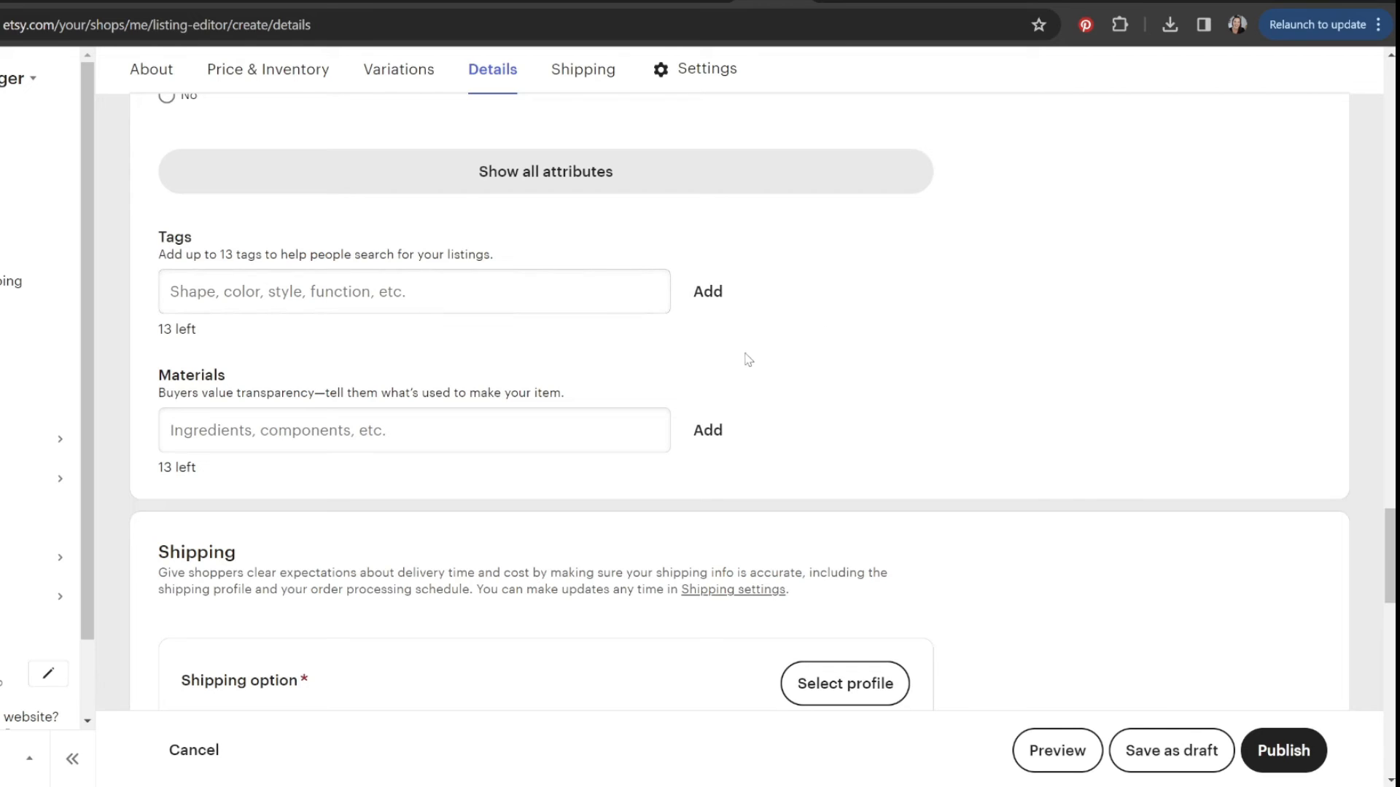
click(312, 437)
text(cer)
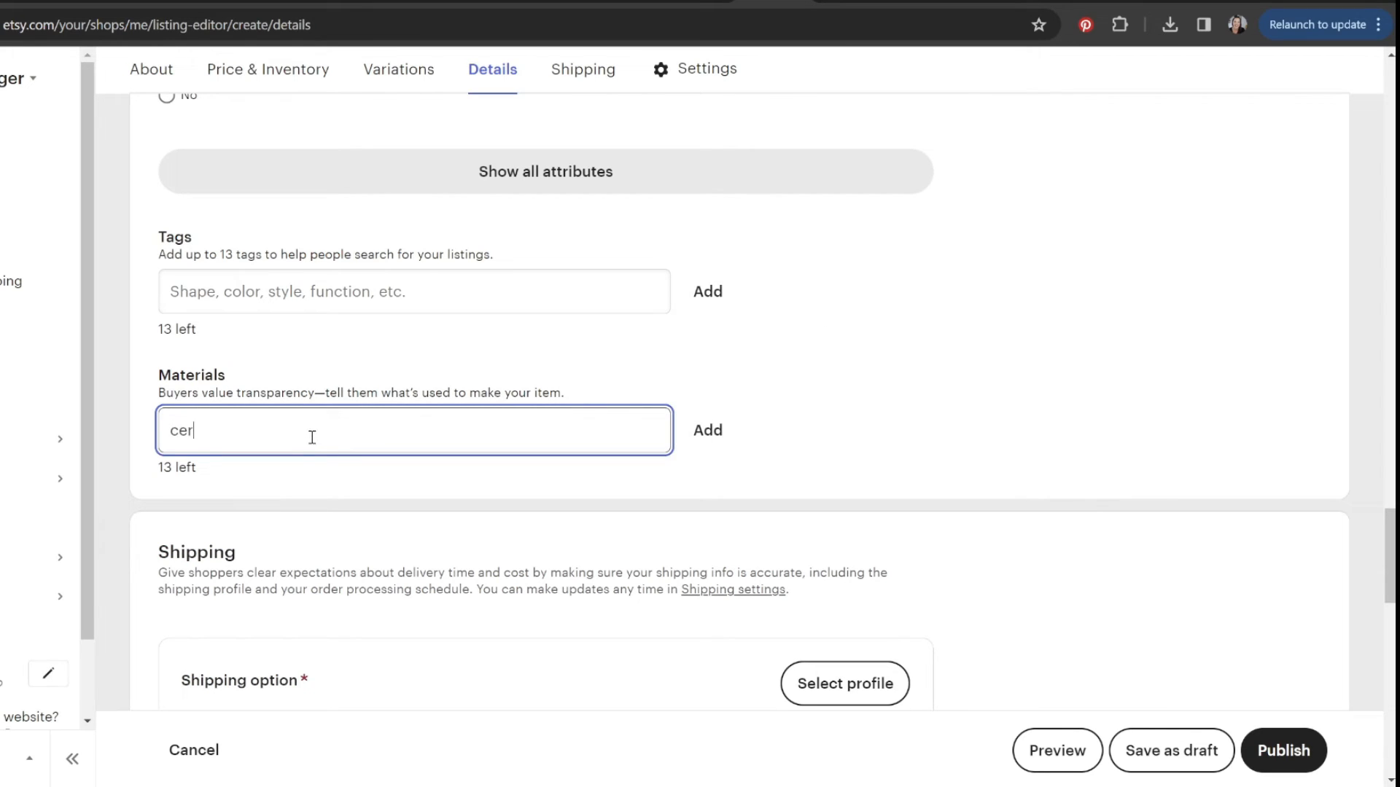
key(BackSpace)
key(BackSpace)
text(amic)
click(1213, 444)
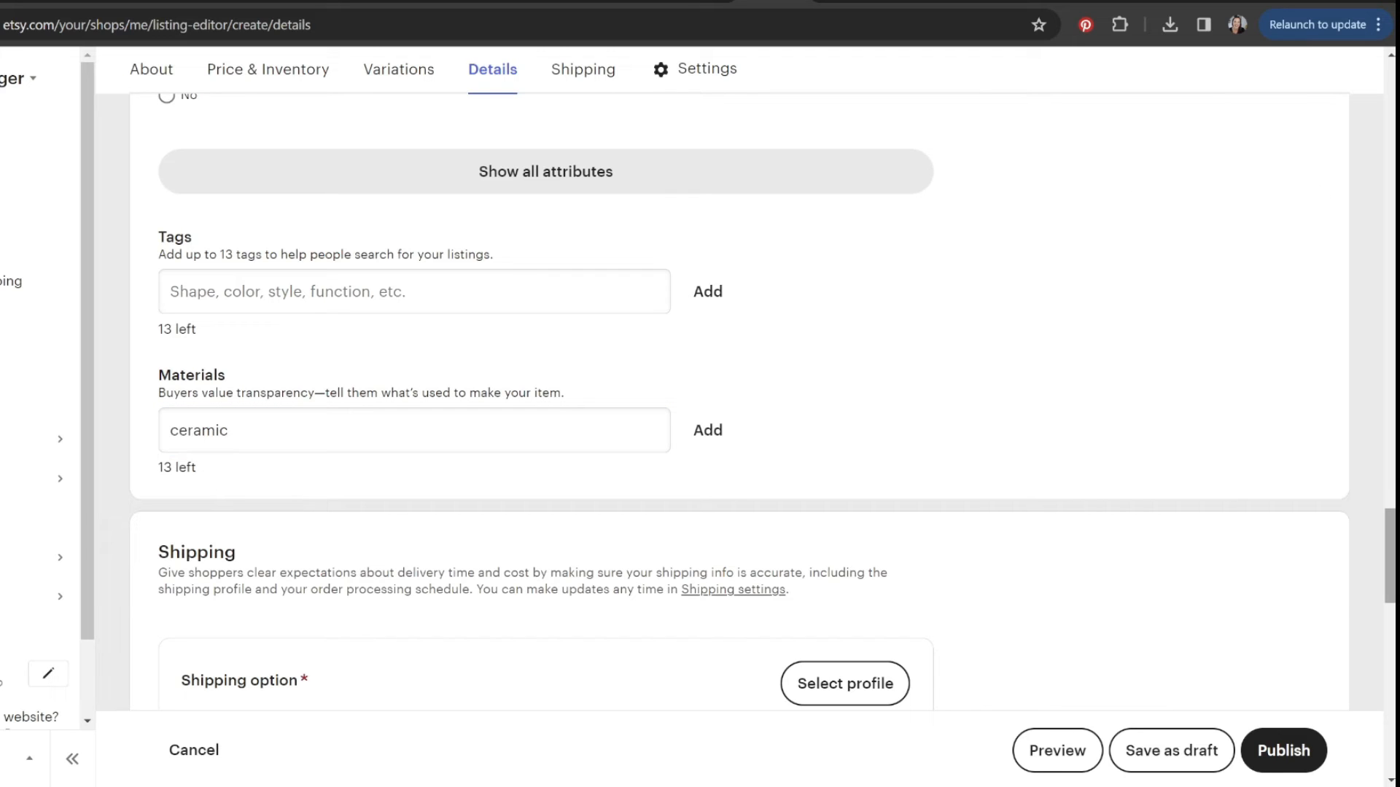
Create a custom variation for the listing and name it "Design Choice".
scroll(1214, 445, up, 3)
scroll(739, 401, up, 10)
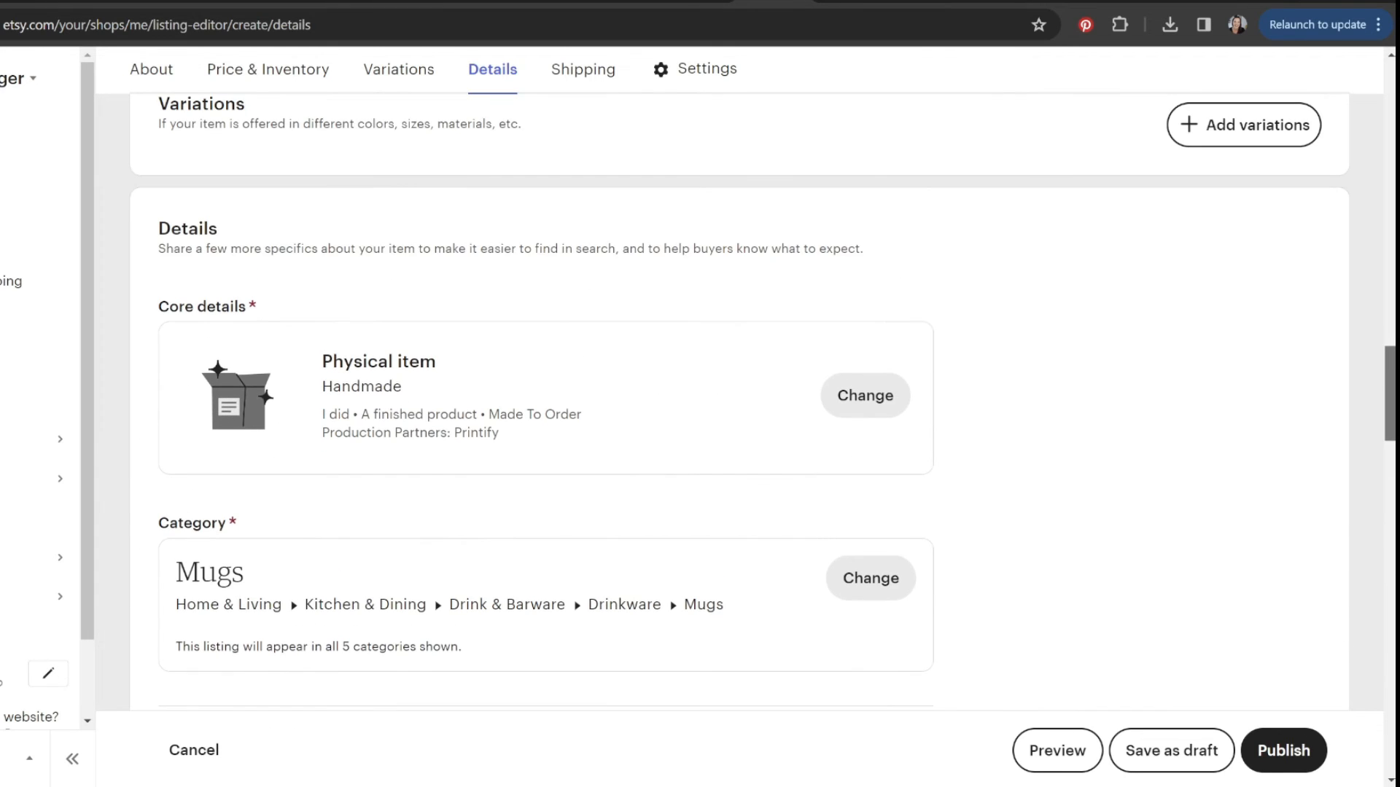
scroll(229, 539, up, 5)
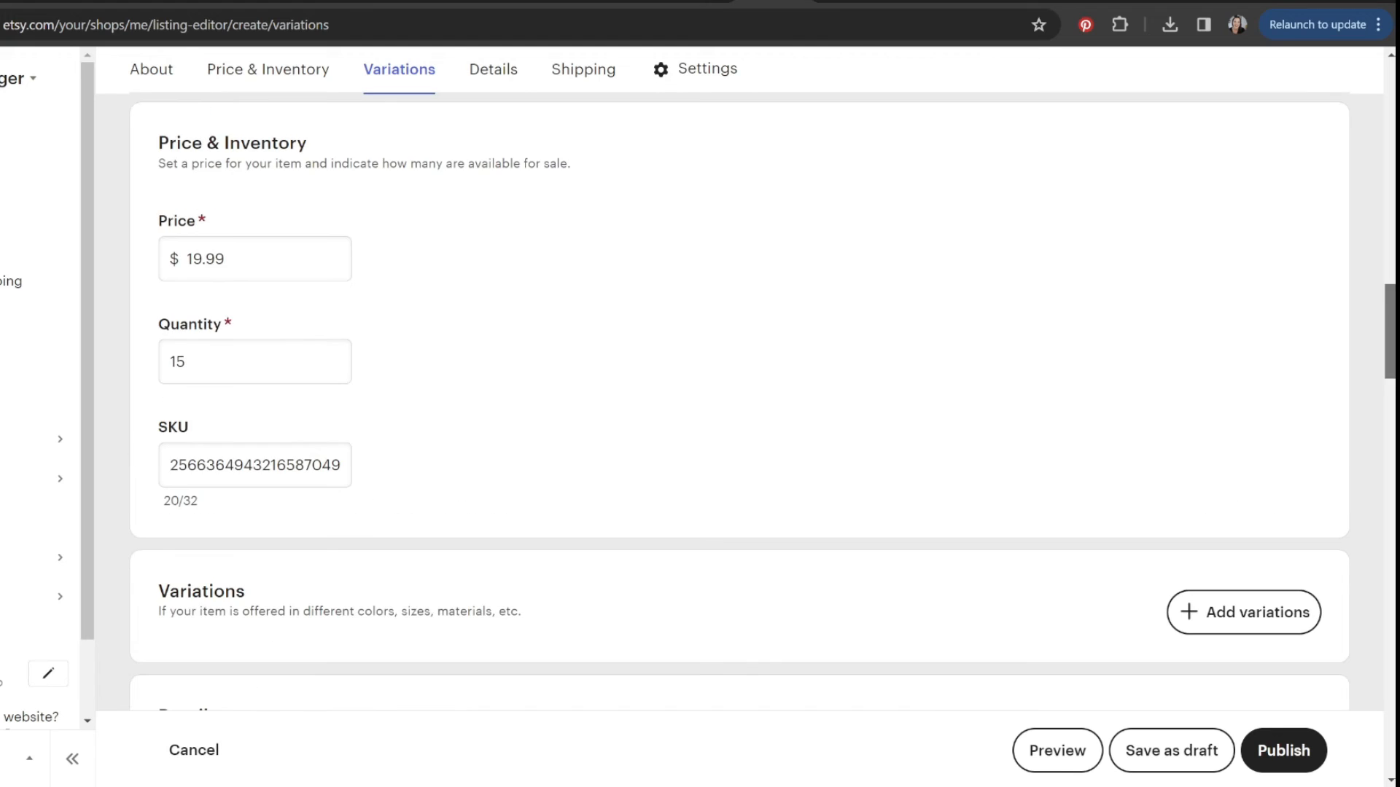
scroll(229, 538, down, 2)
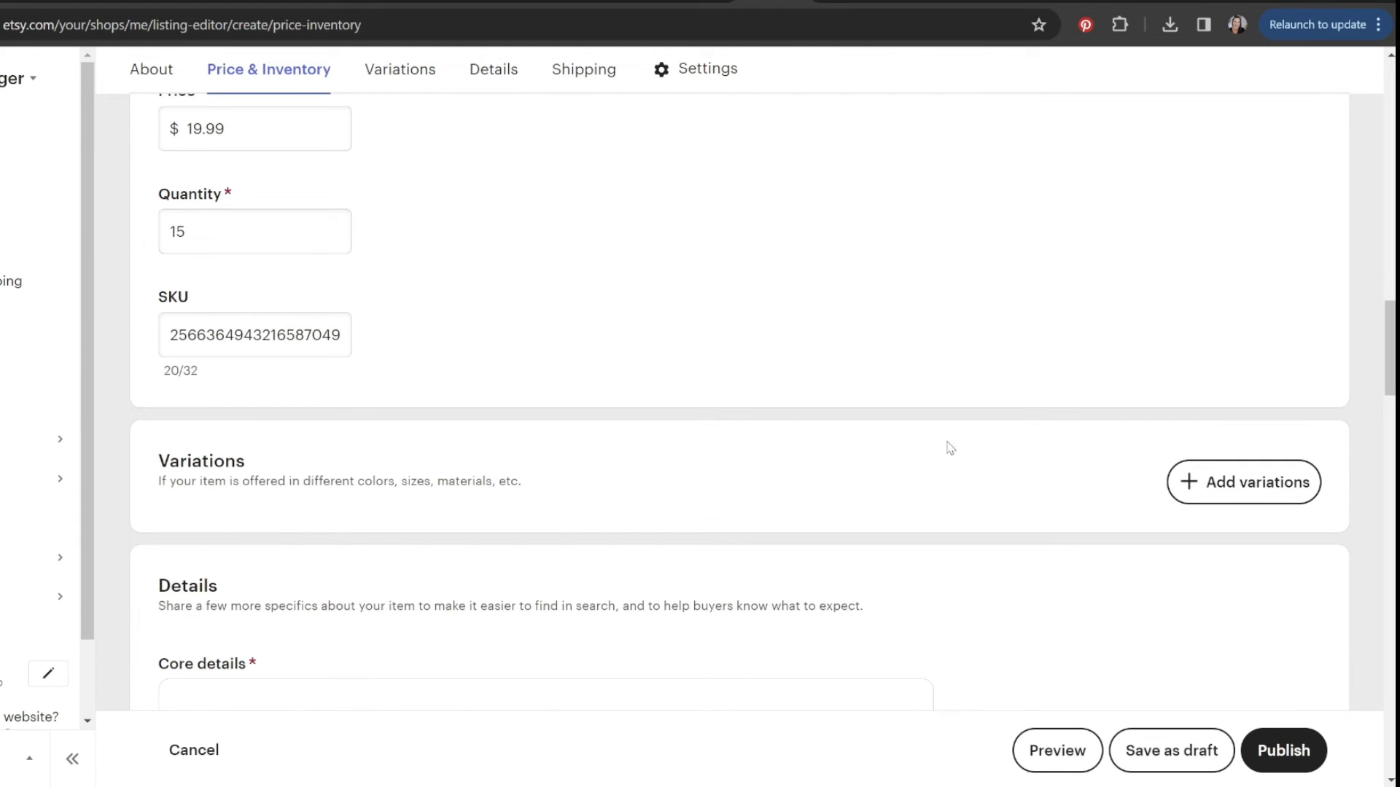
click(1239, 498)
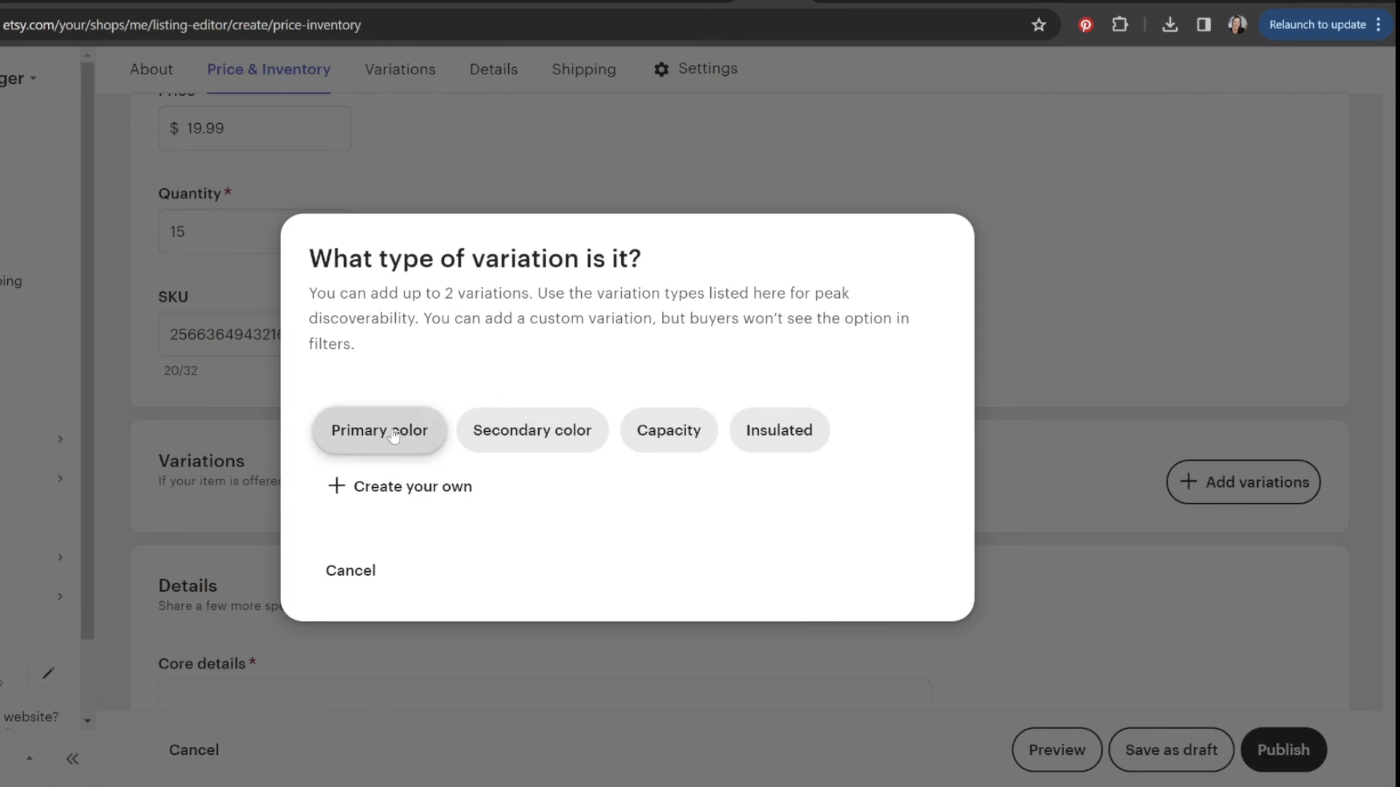
click(417, 490)
click(492, 265)
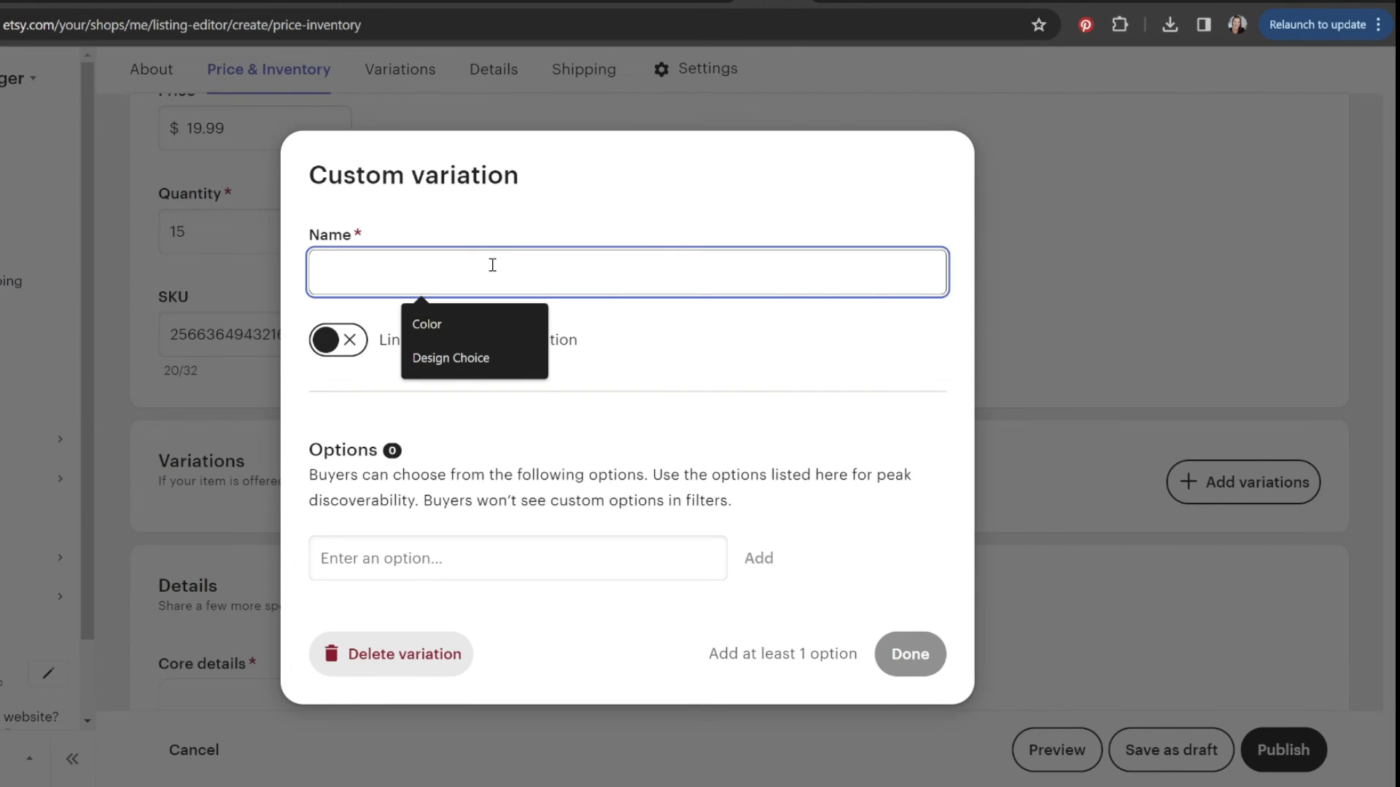
text(Design Ch)
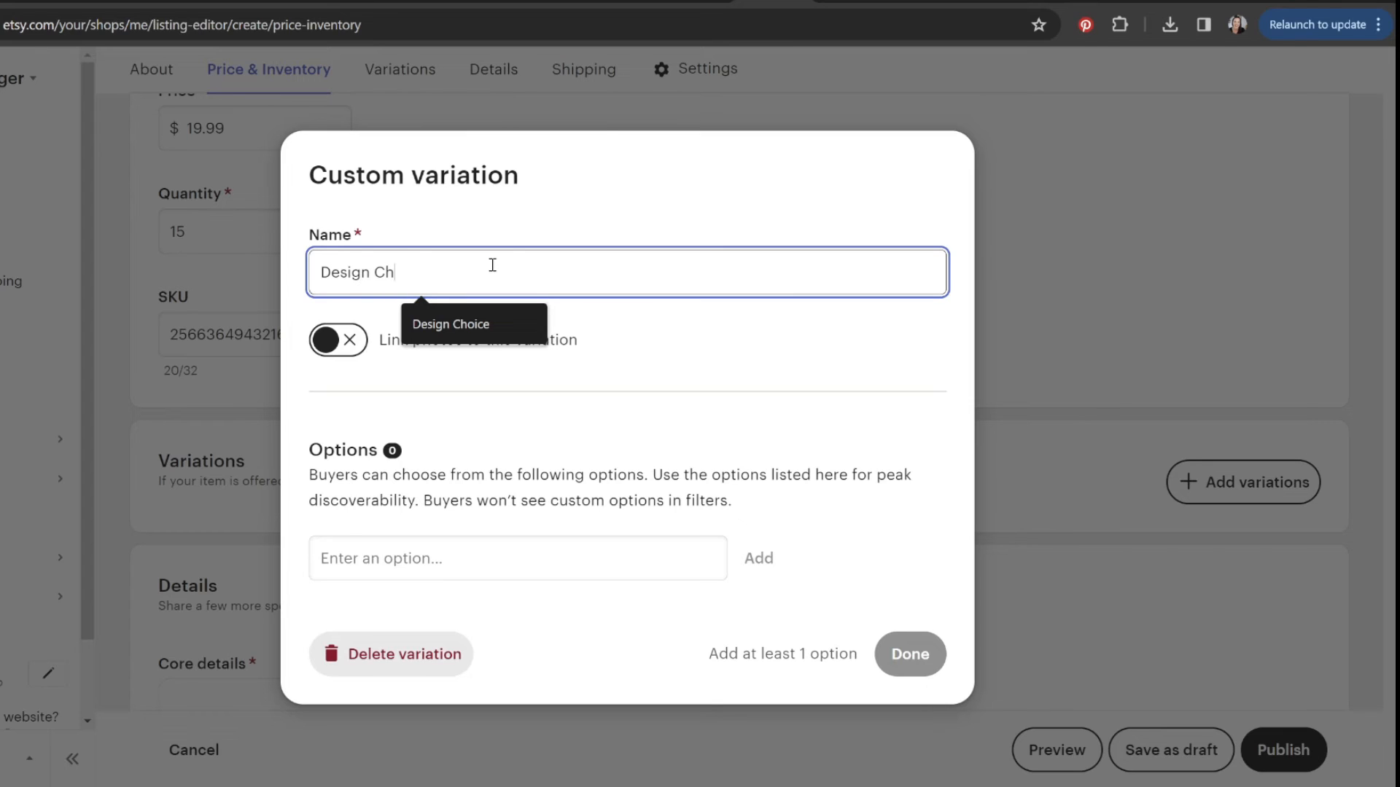
text(oice)
Add the options "Best Mom Ever", "Best Aunt Ever" and "Best Grandma Ever" to the Design Choice variation and finish it.
click(765, 337)
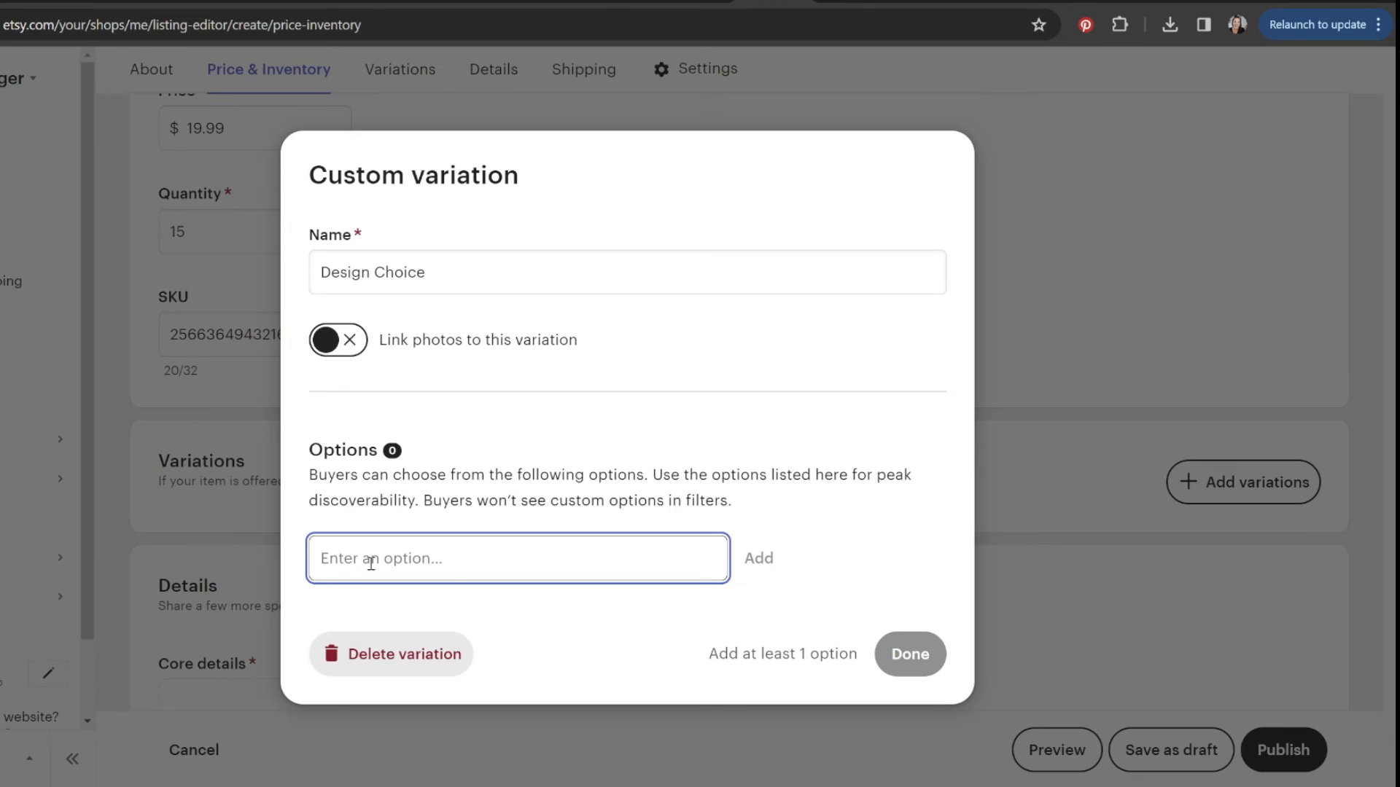
text(Best Mom Ever)
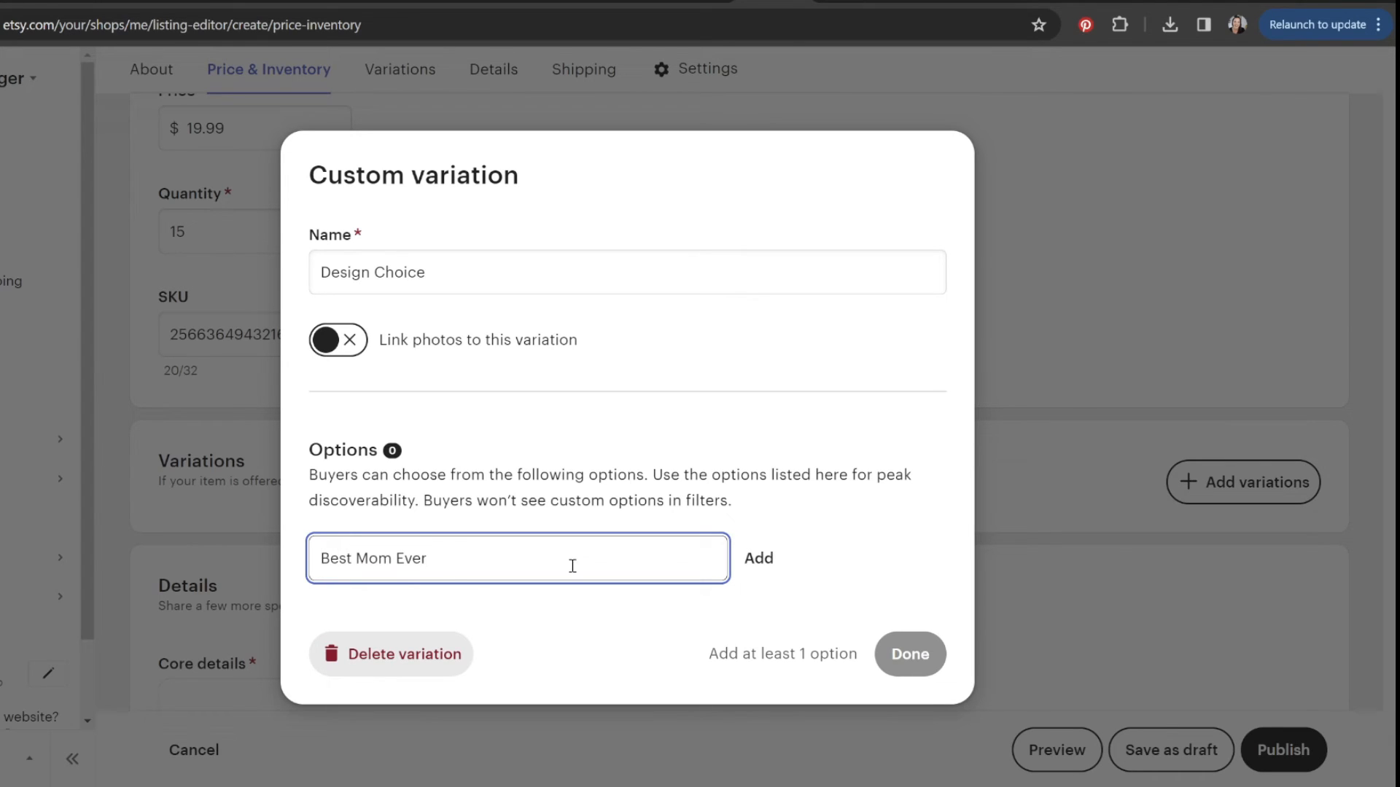
click(737, 577)
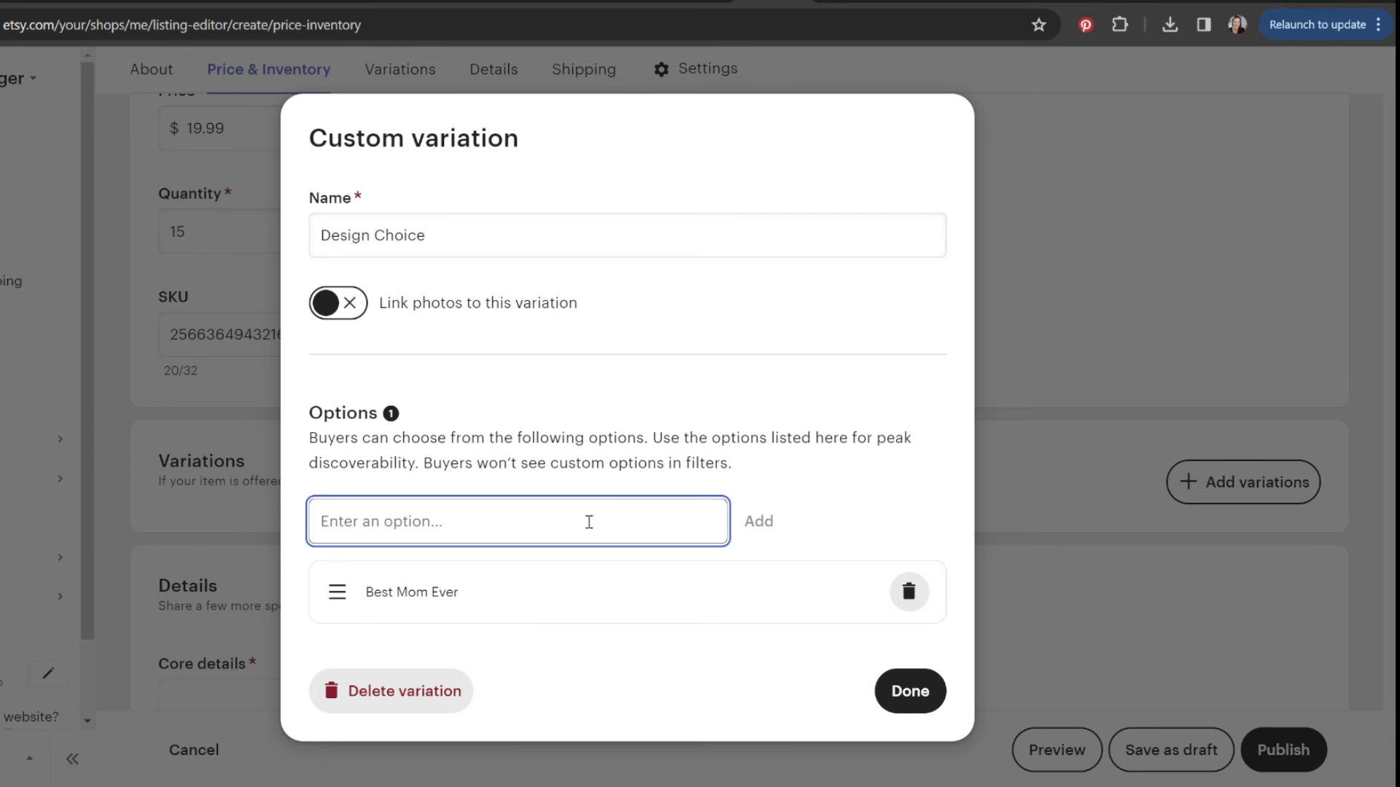
text(Best Aunt Ever)
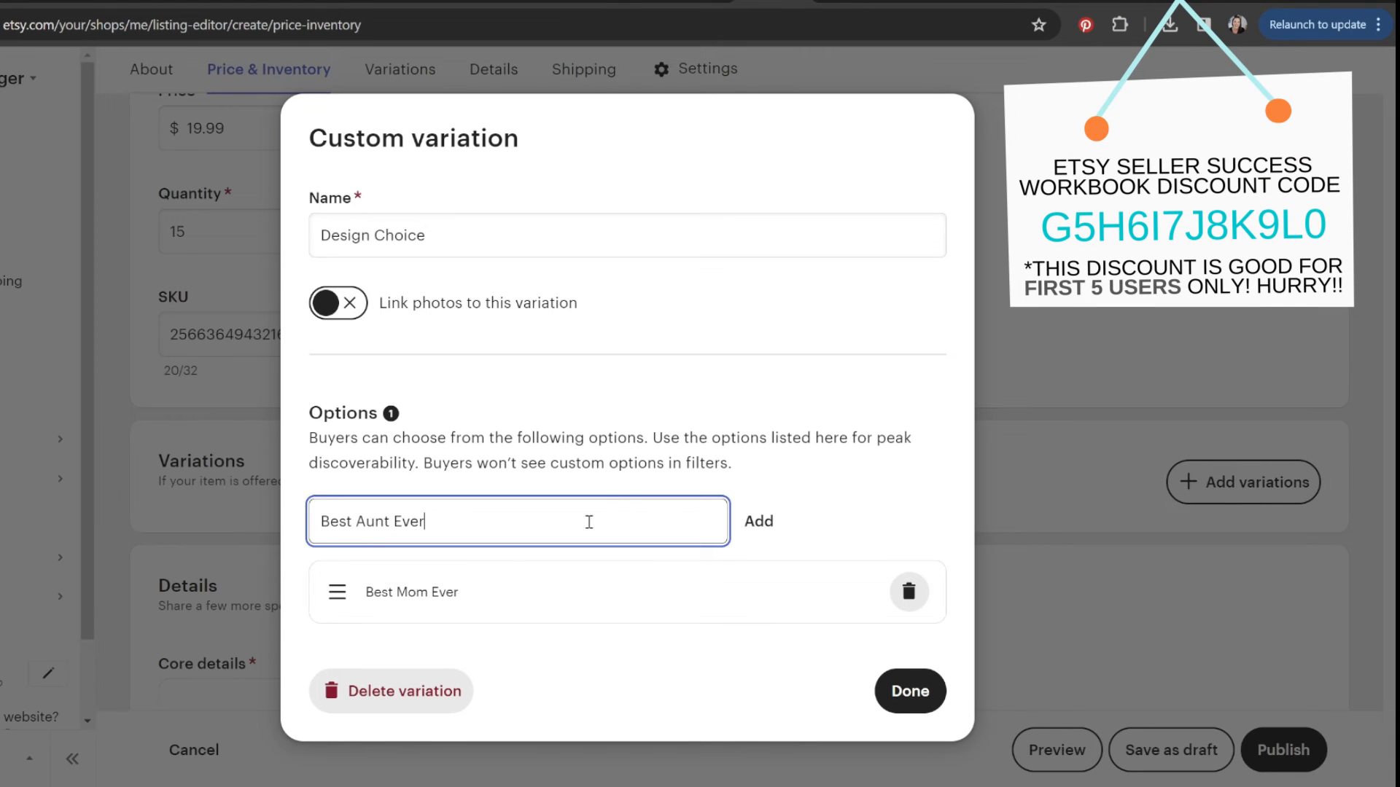
click(759, 518)
click(503, 516)
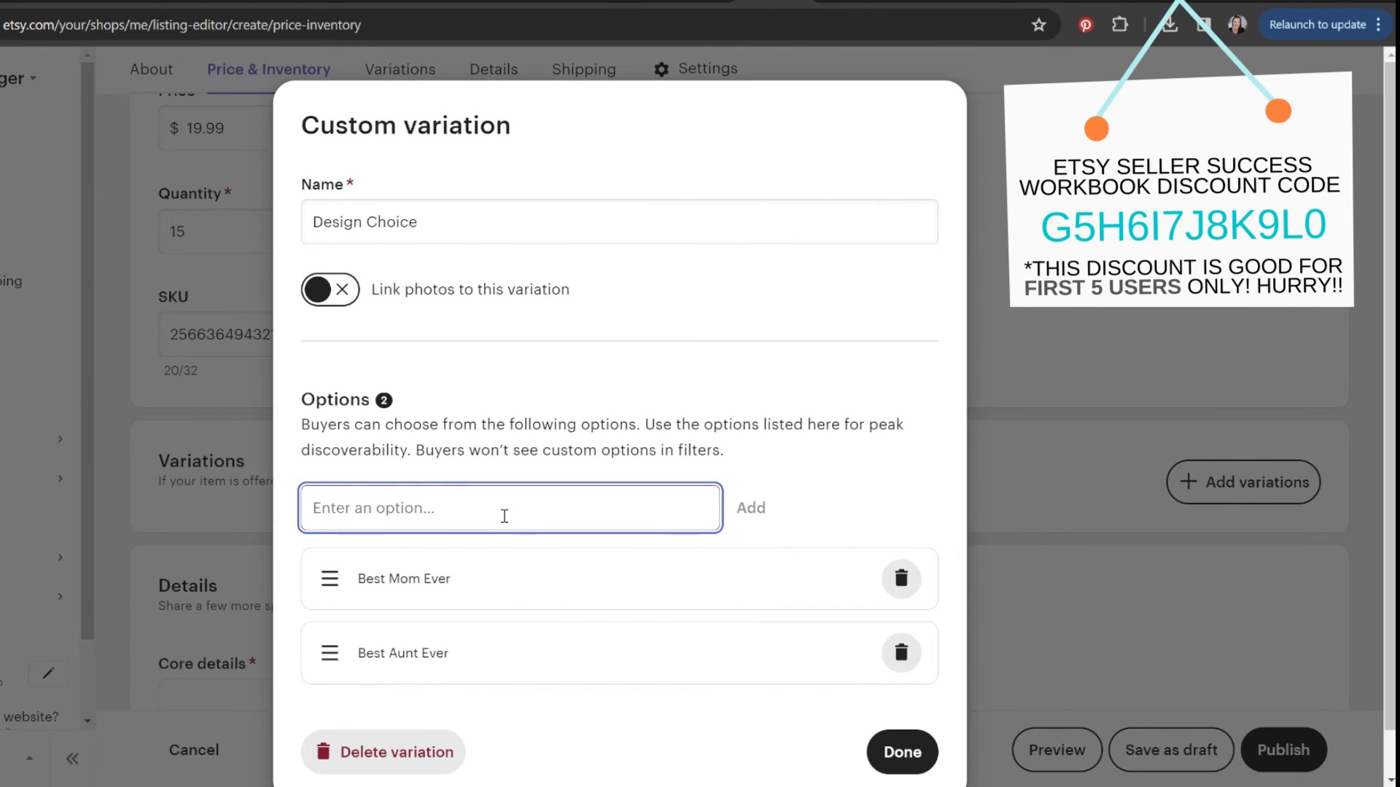
text(Best Grandma Ev)
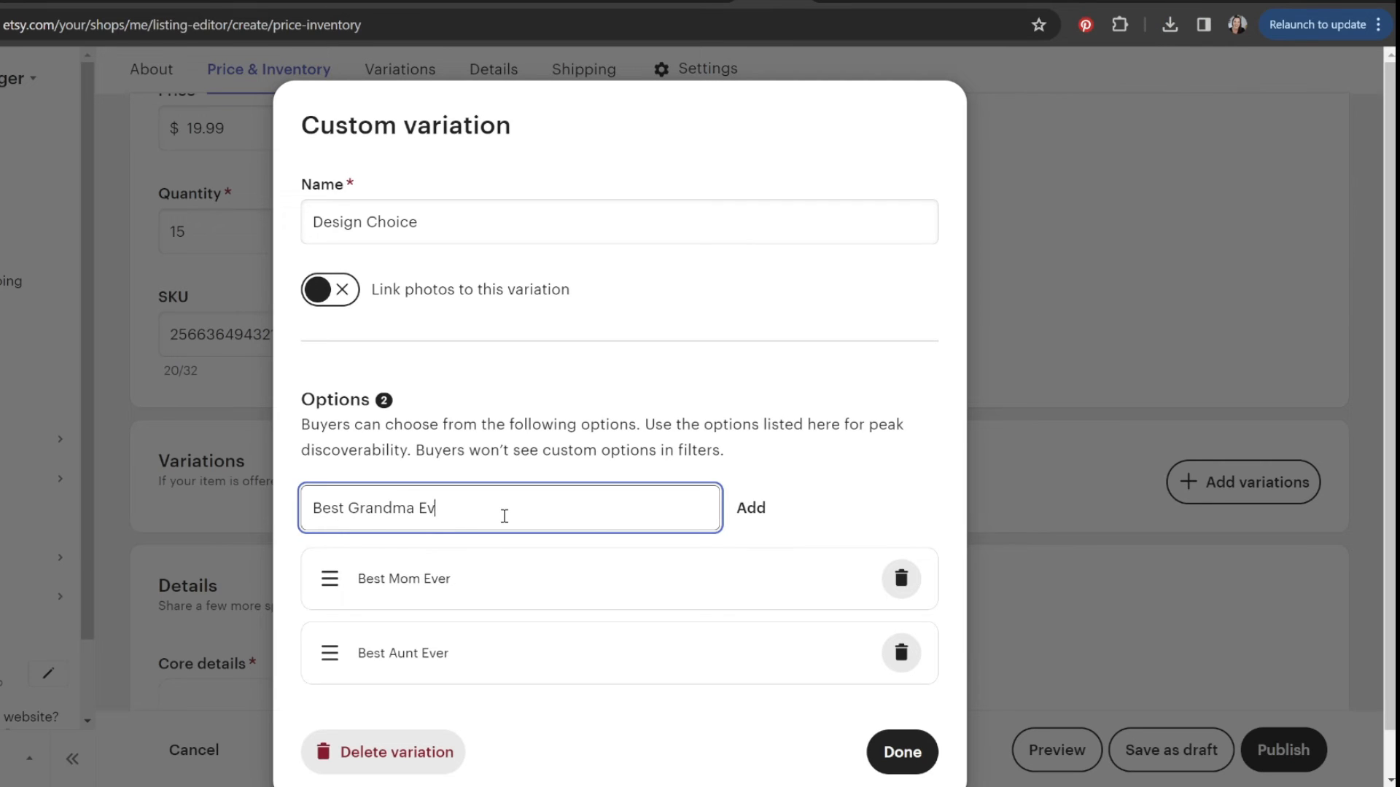
text(er)
click(754, 509)
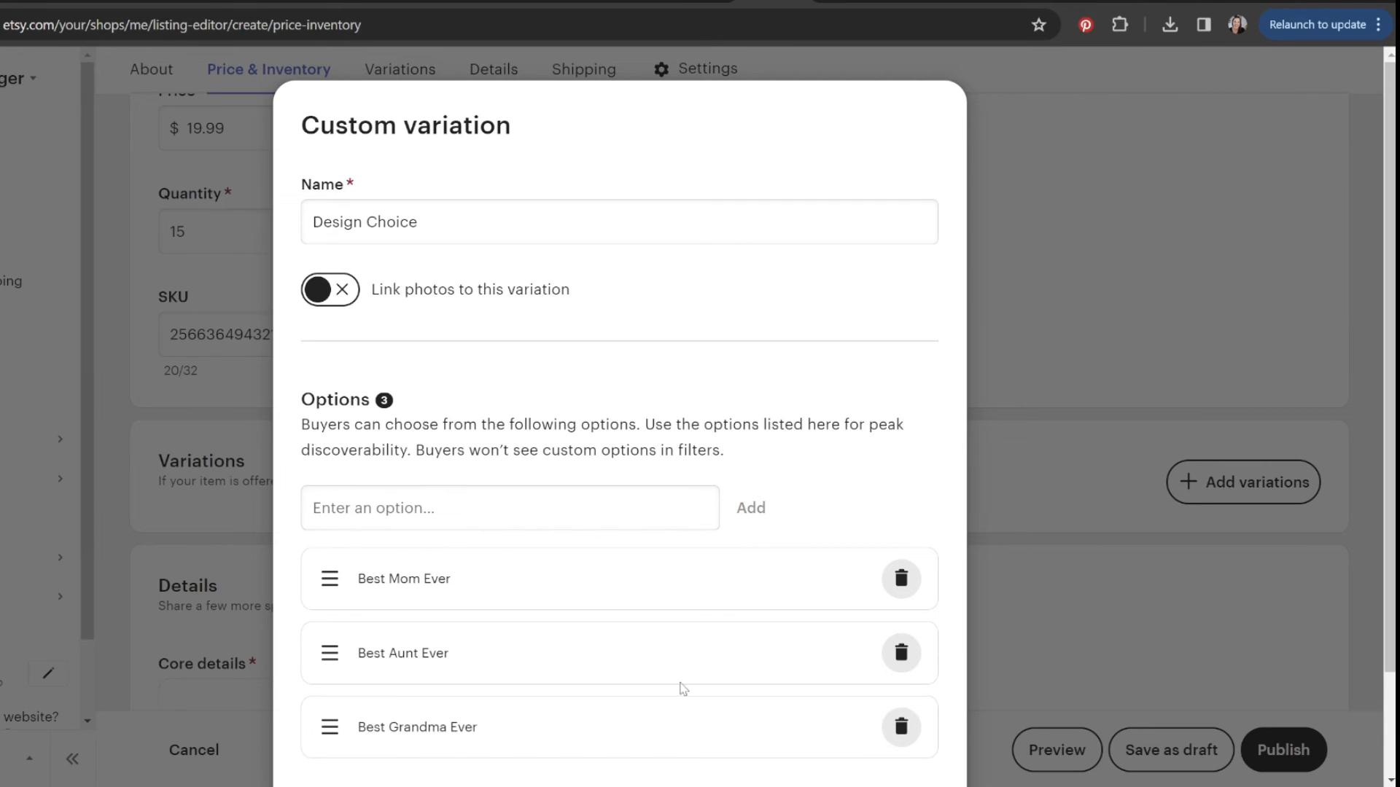
scroll(901, 485, down, 1)
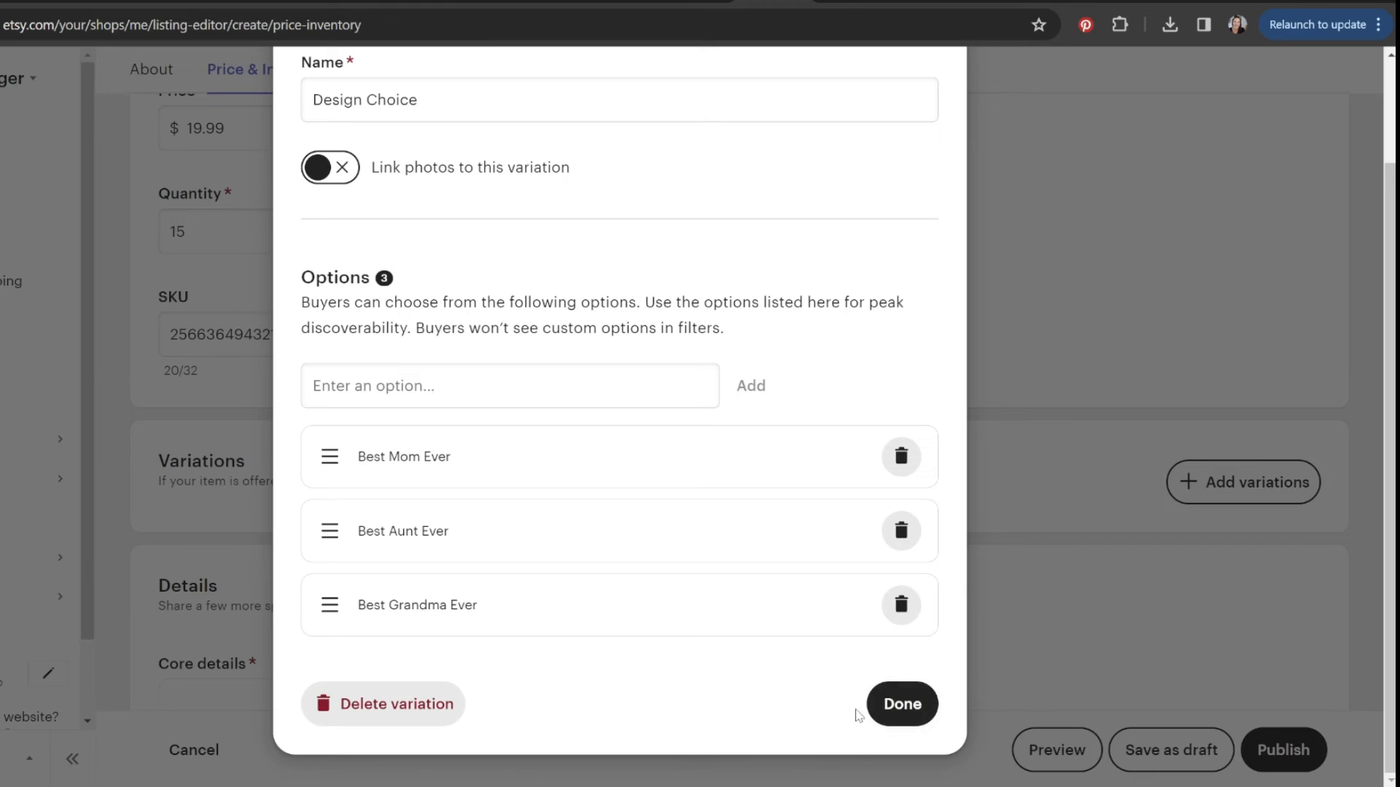
click(902, 704)
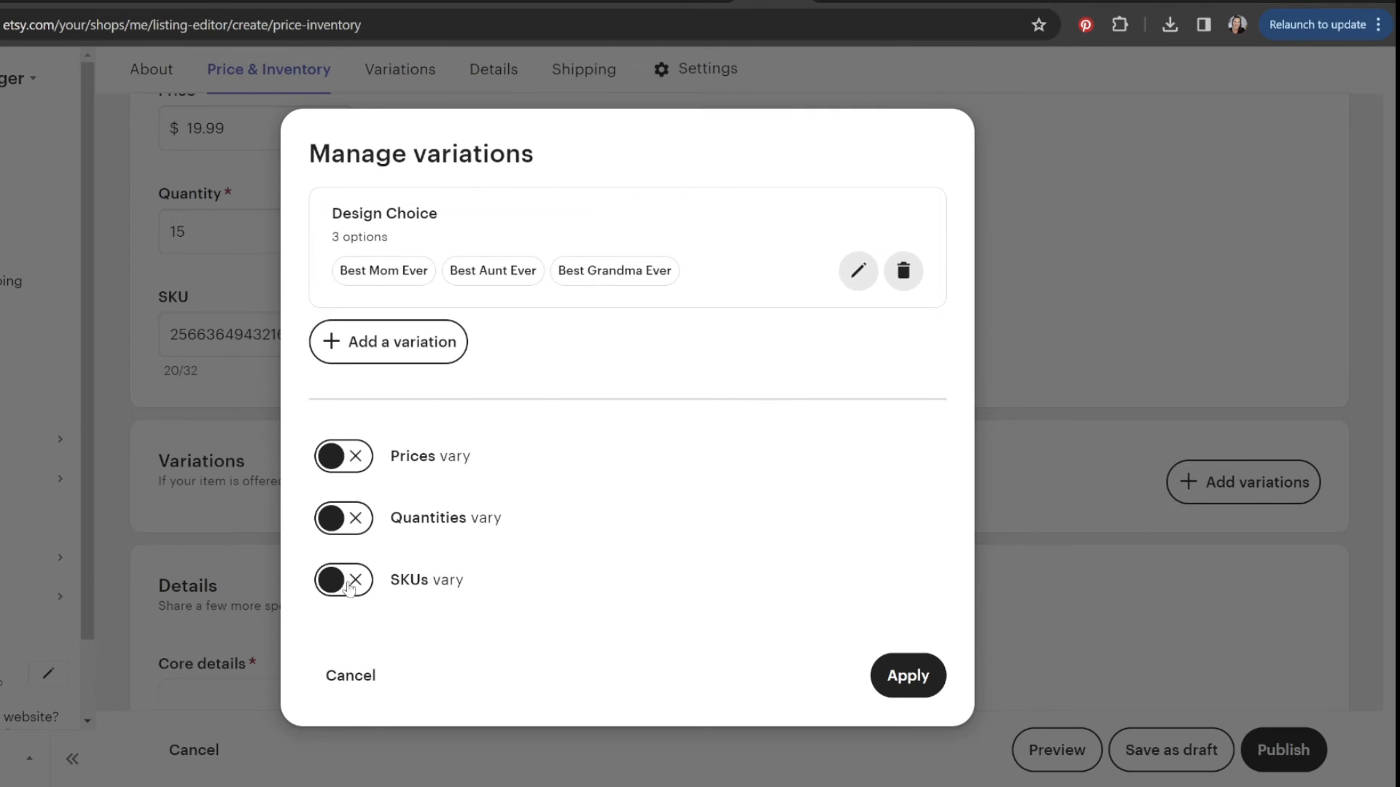
Make SKUs vary by Design Choice and apply the variation settings to the listing.
click(349, 588)
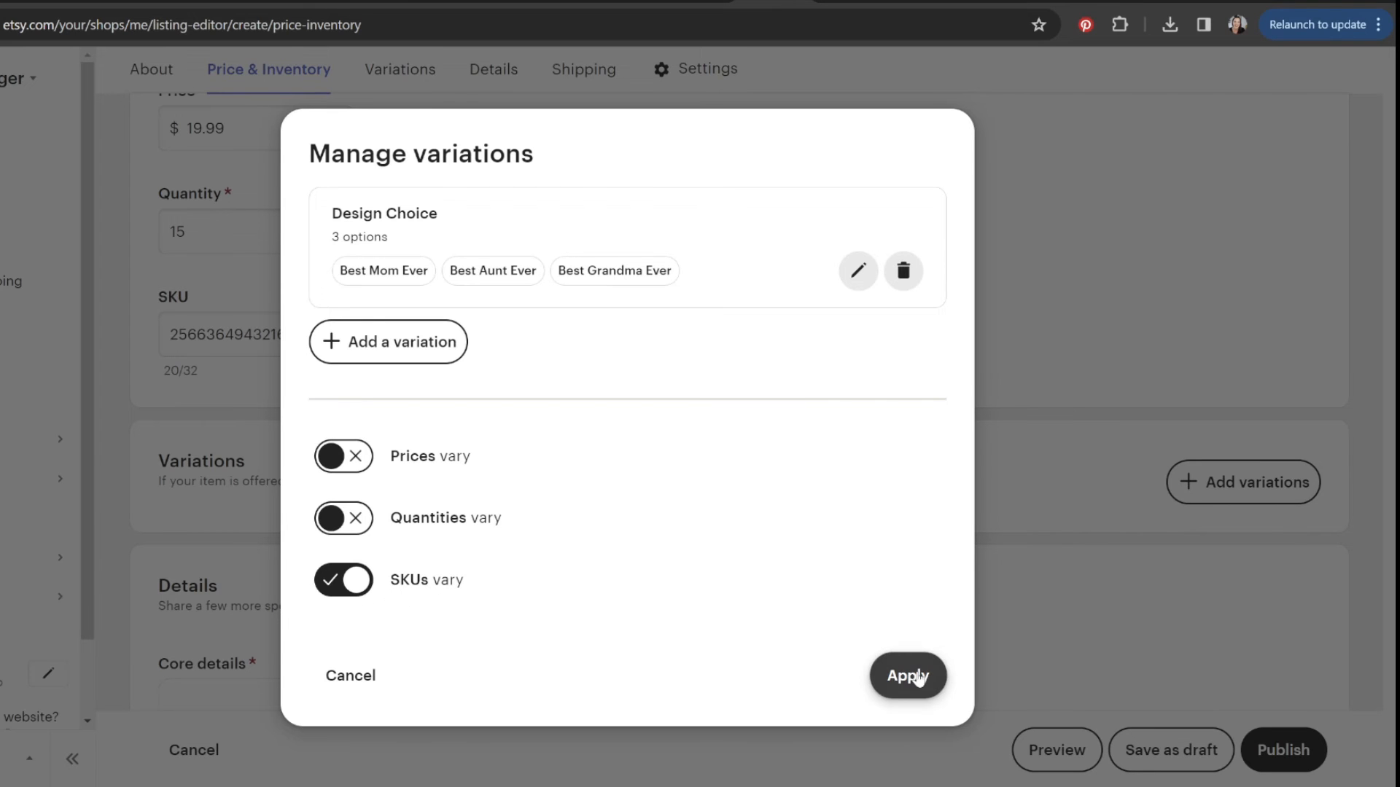
click(908, 676)
scroll(775, 538, down, 5)
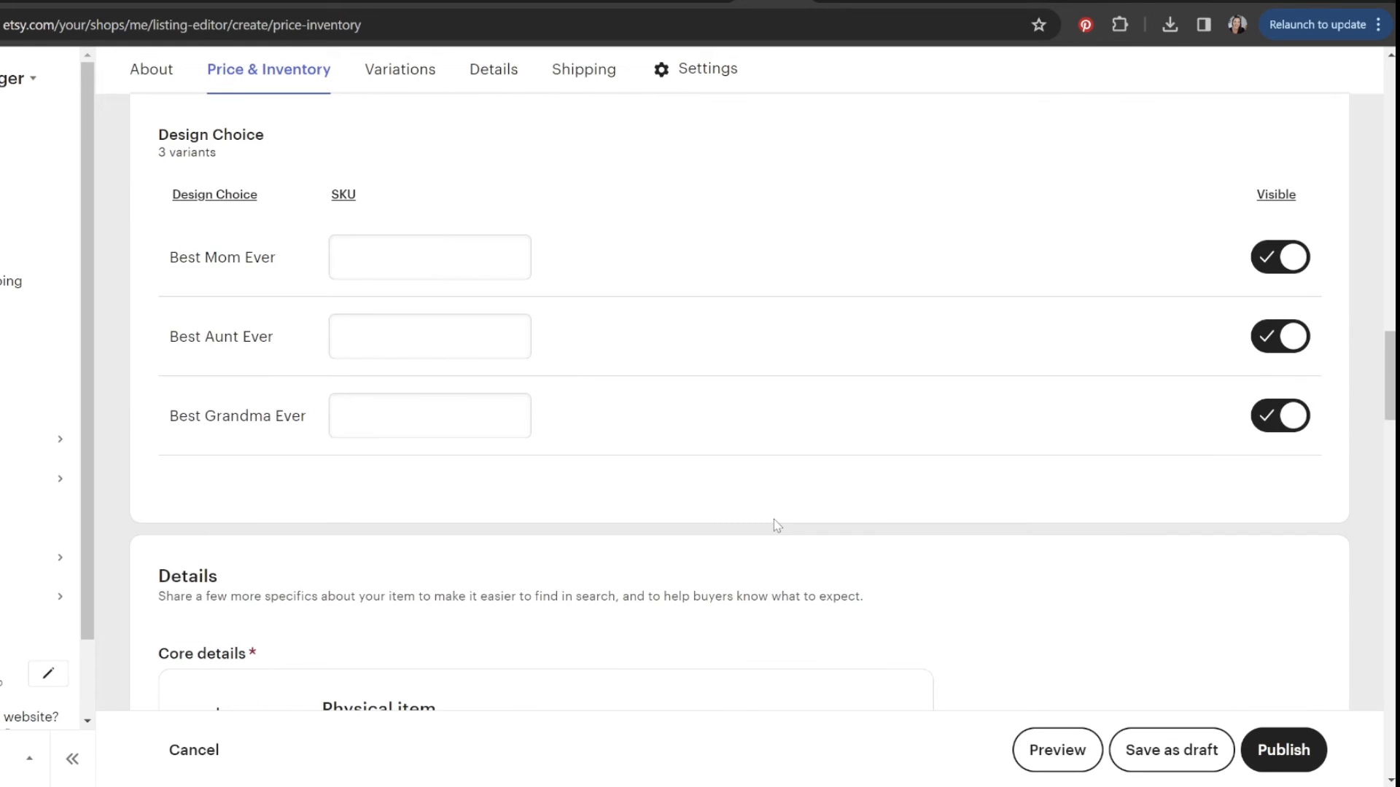
Copy the 11oz variant's SKU from the Printify pricing table into the Best Mom Ever SKU field of the Etsy listing.
scroll(494, 197, up, 3)
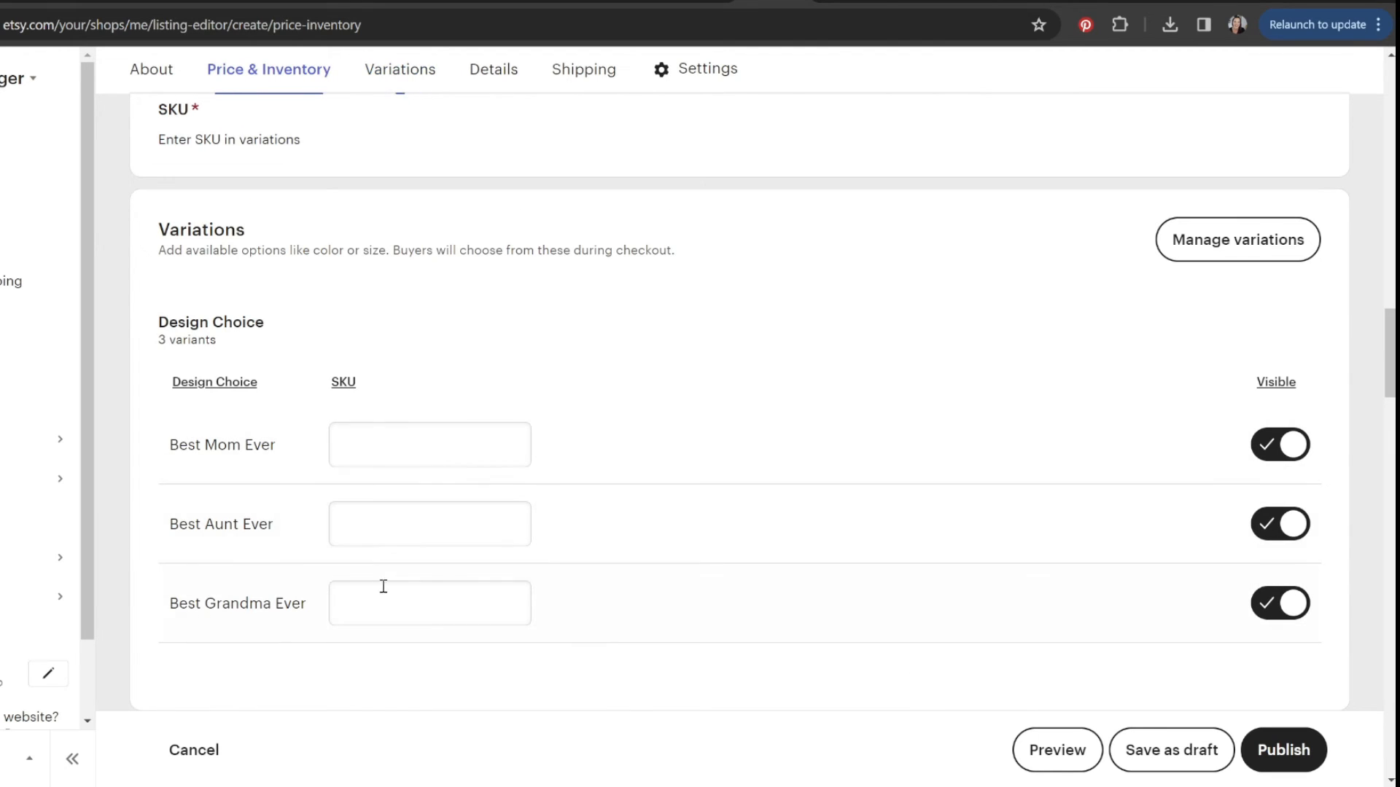
click(397, 452)
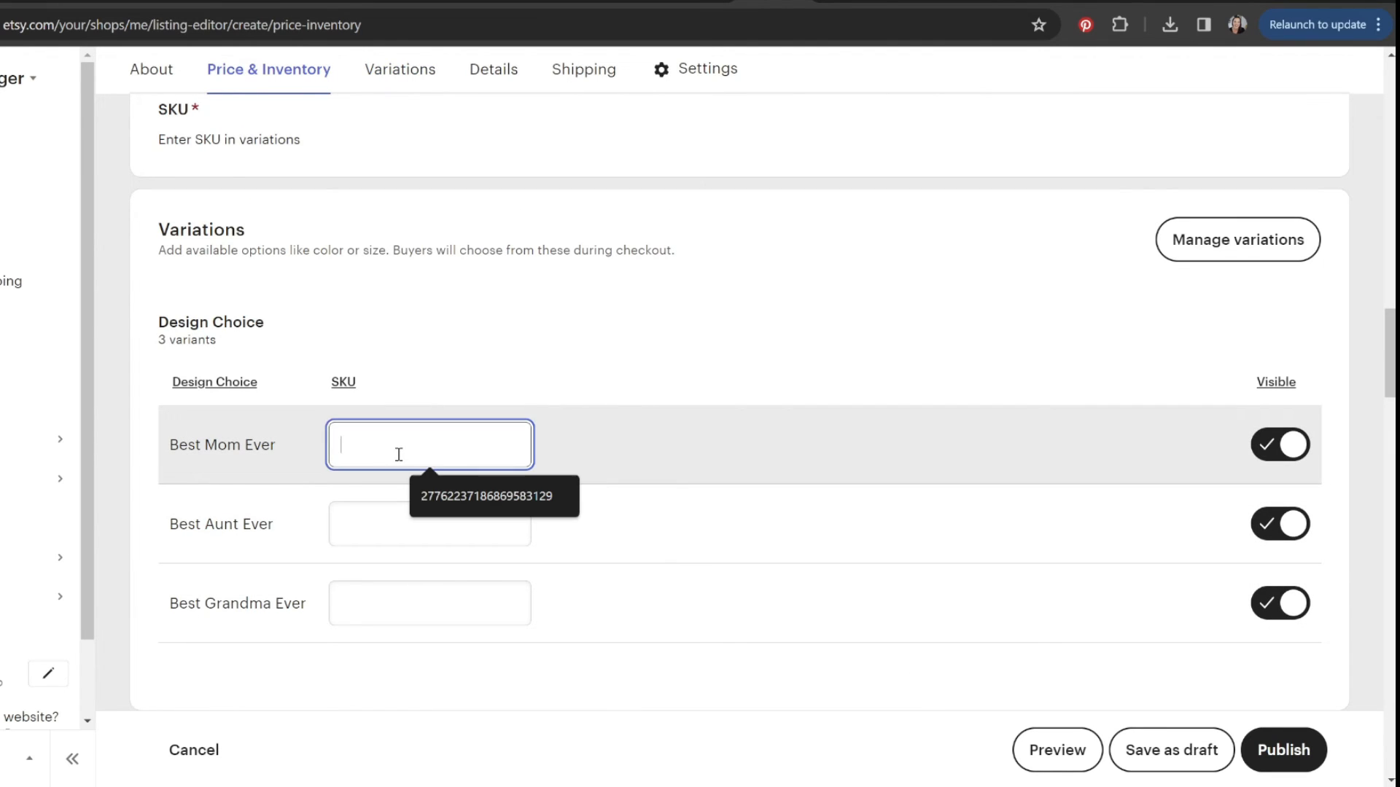
click(888, 6)
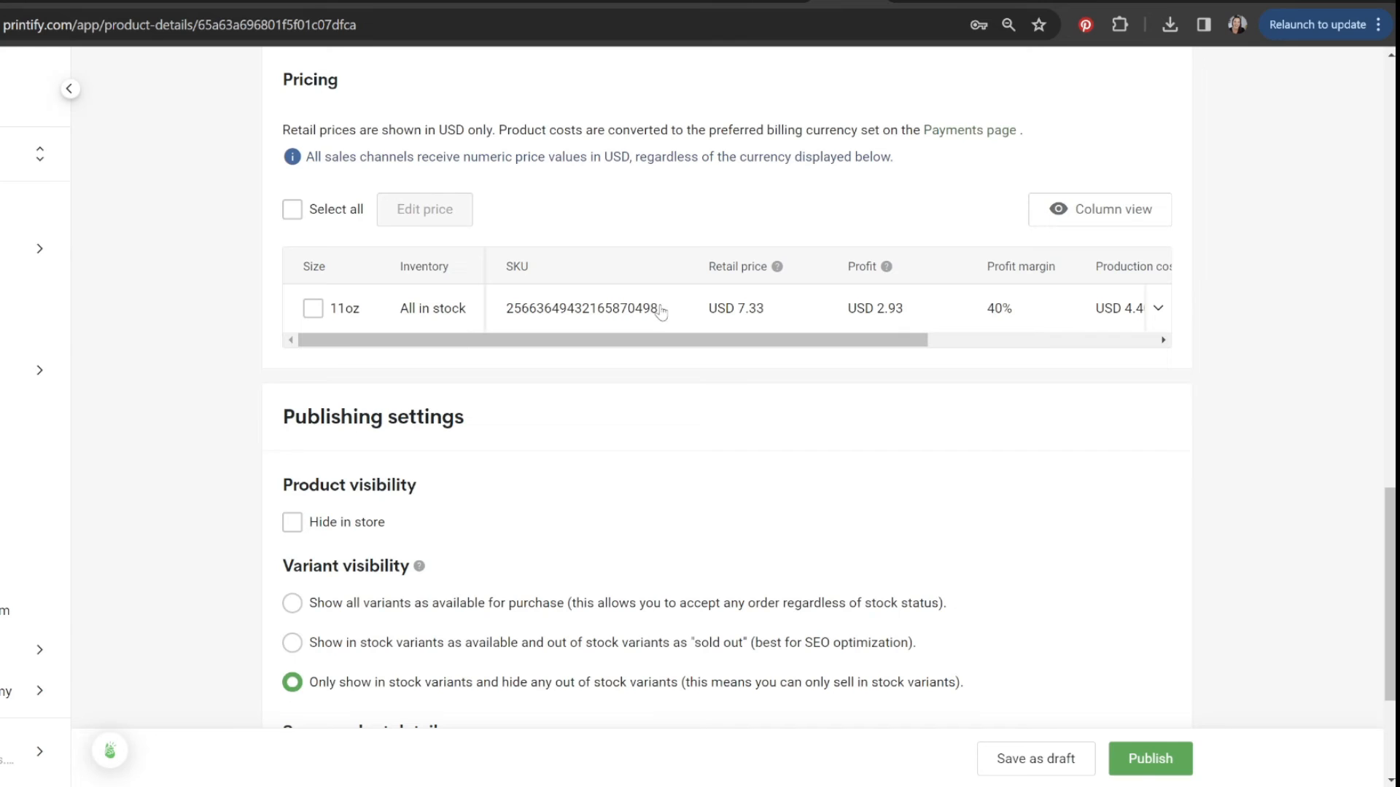
click(579, 312)
drag(505, 356, 671, 358)
key(ctrl+c)
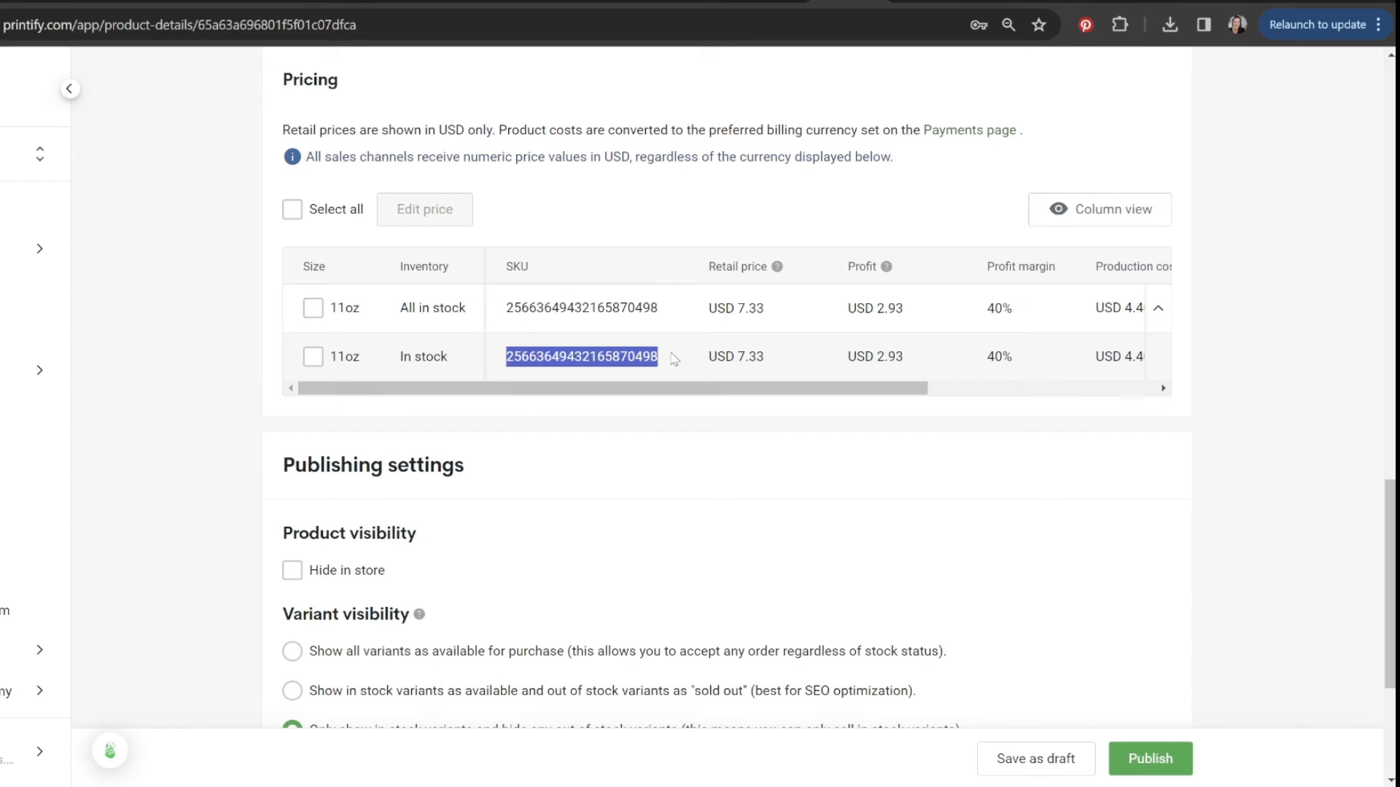
key(ctrl+shift+Tab)
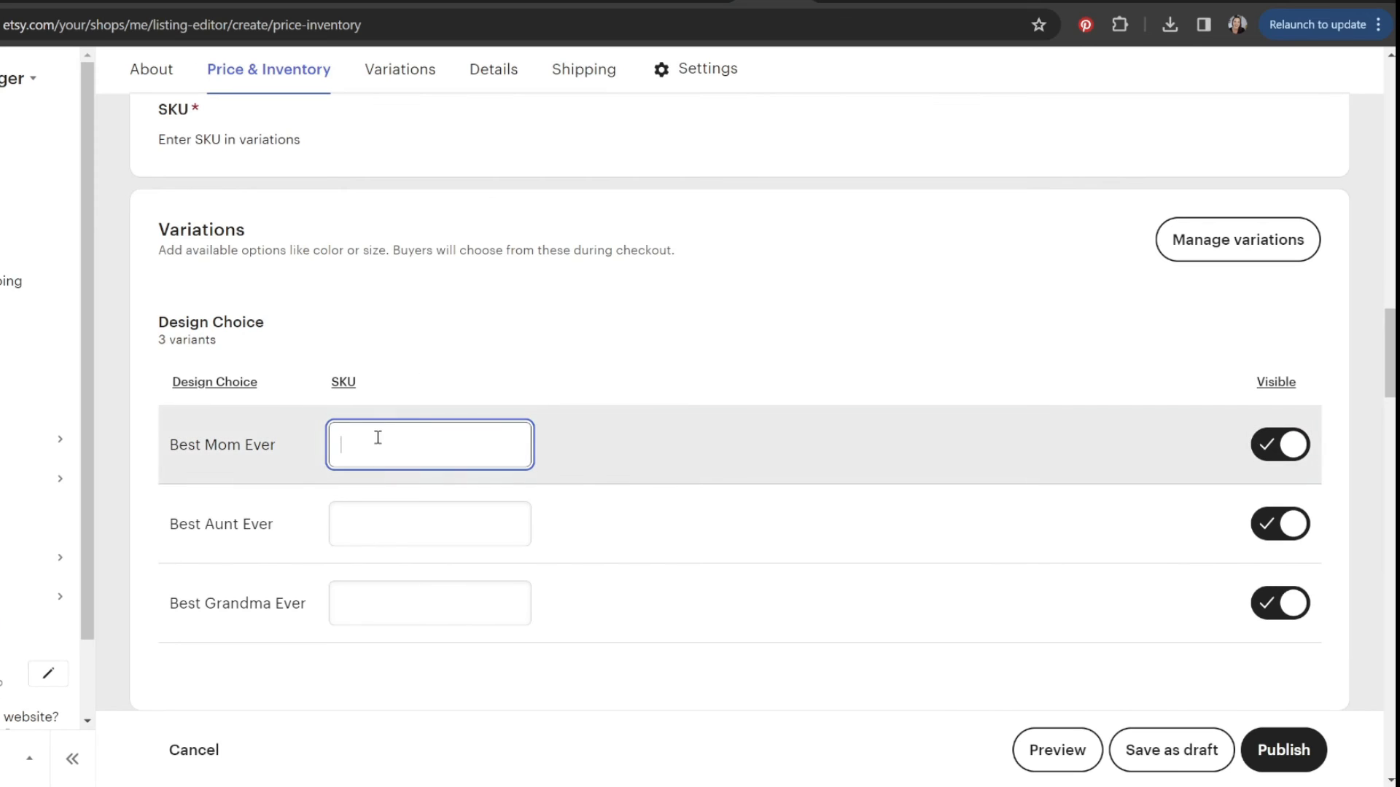
key(ctrl+v)
Switch to Printify, set the mug's Left mockup as the title image and save the product as a draft.
key(ctrl+Tab)
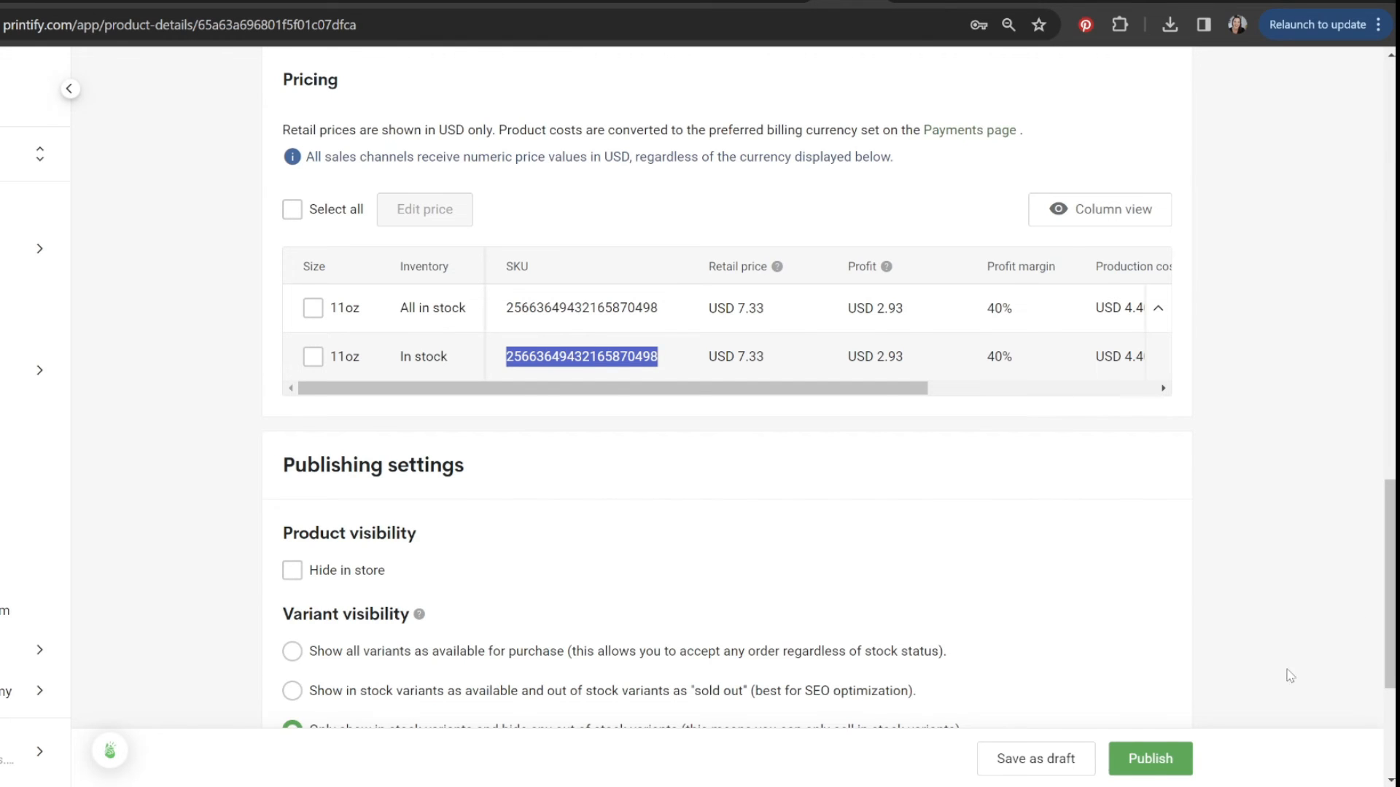
scroll(1290, 676, up, 15)
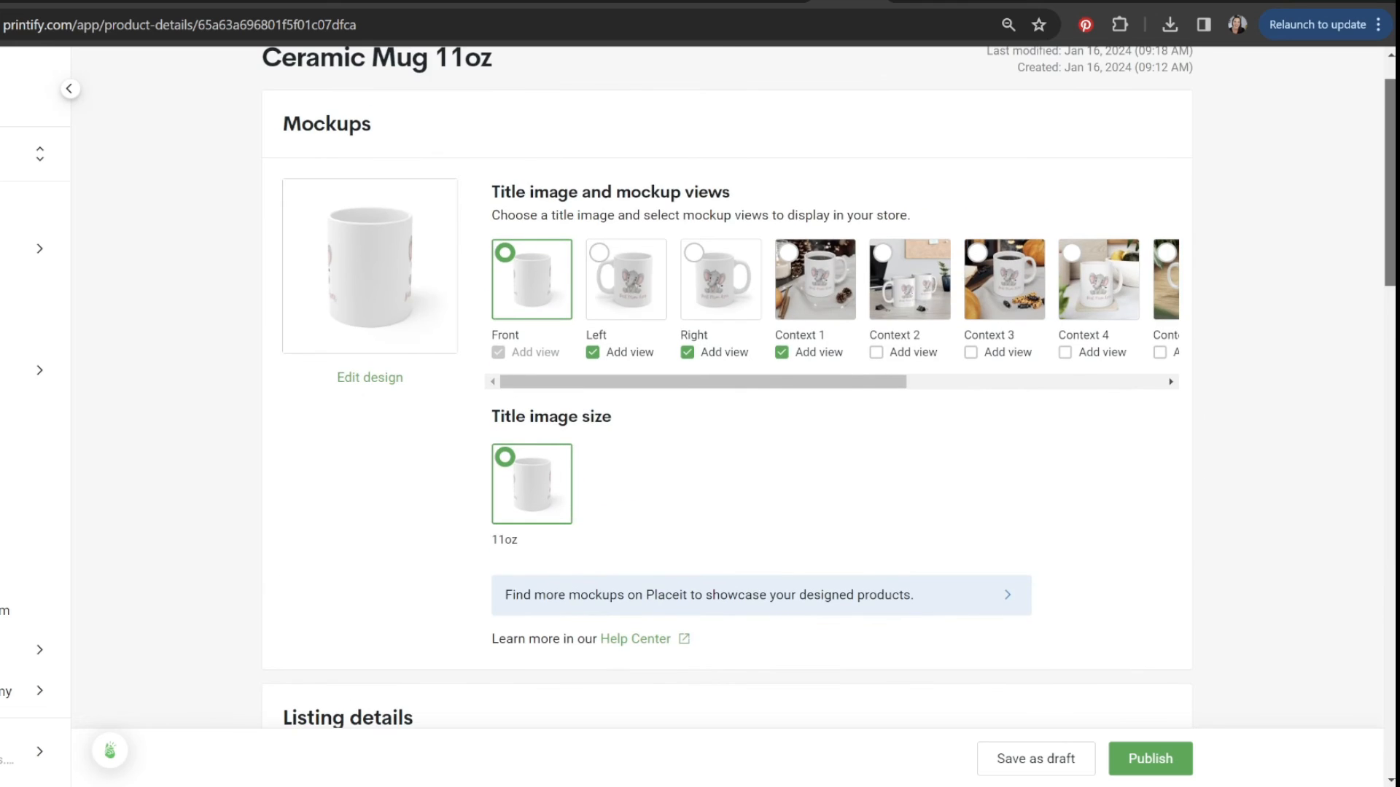
click(633, 295)
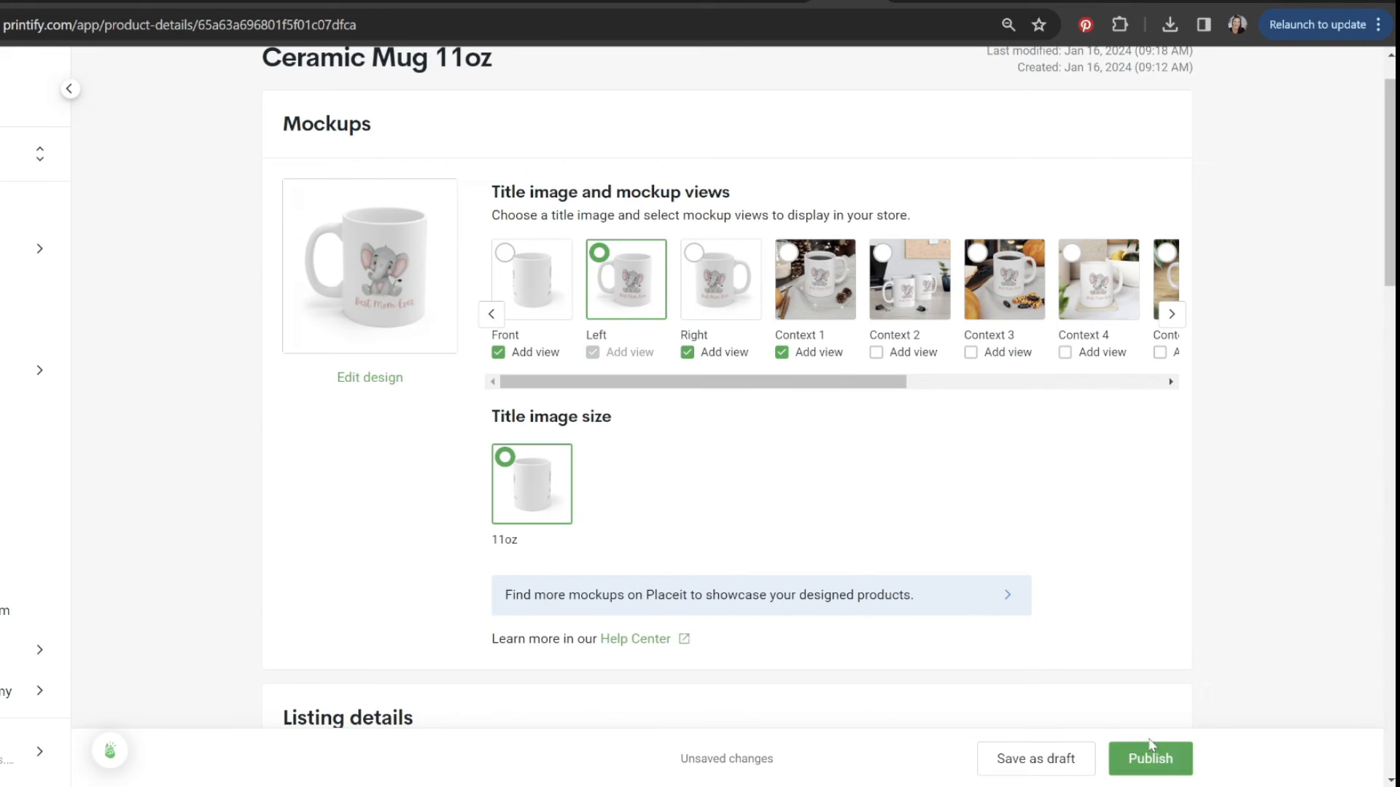
click(1062, 756)
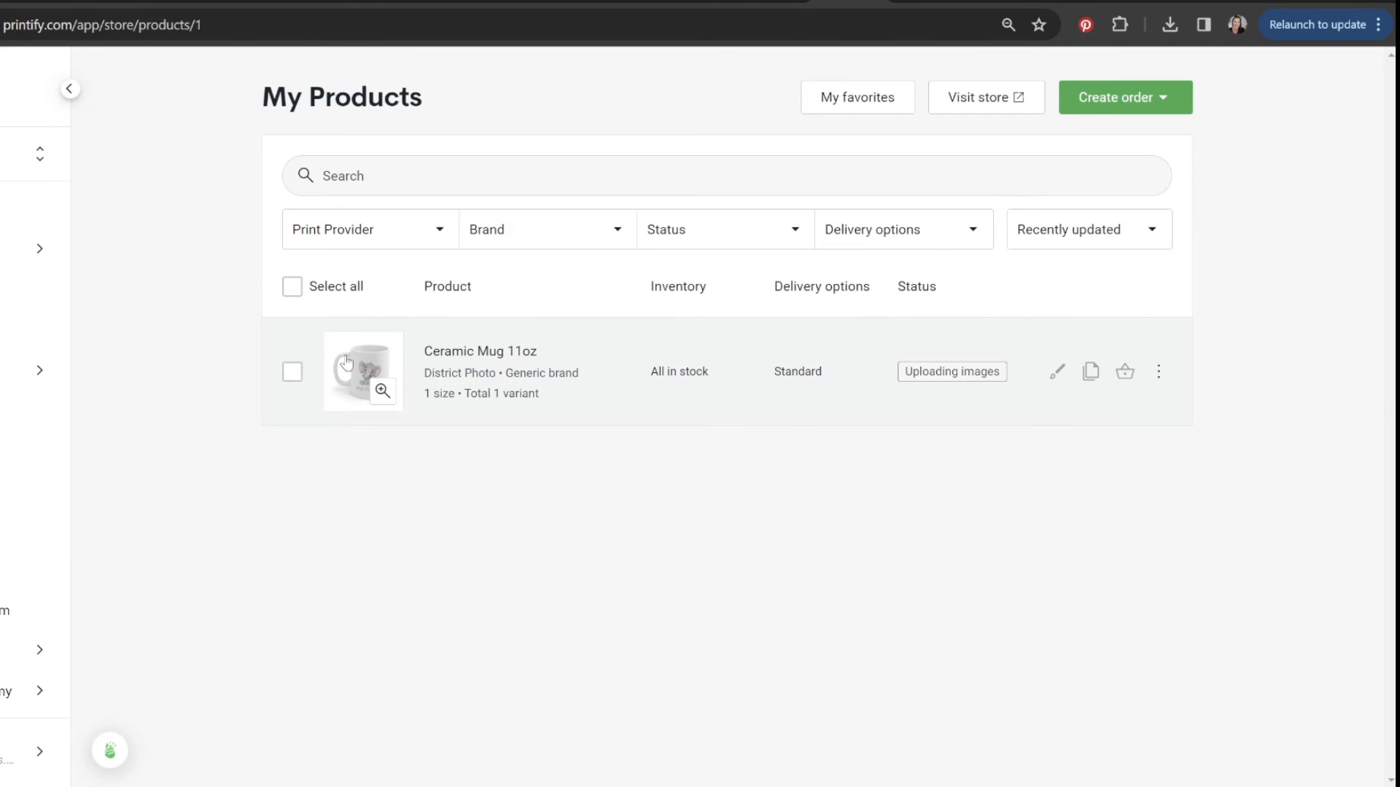
Open the mug product's details, change its title to "Best Mom Ever Ceramic Mug 11oz" and save it as a draft.
click(1020, 422)
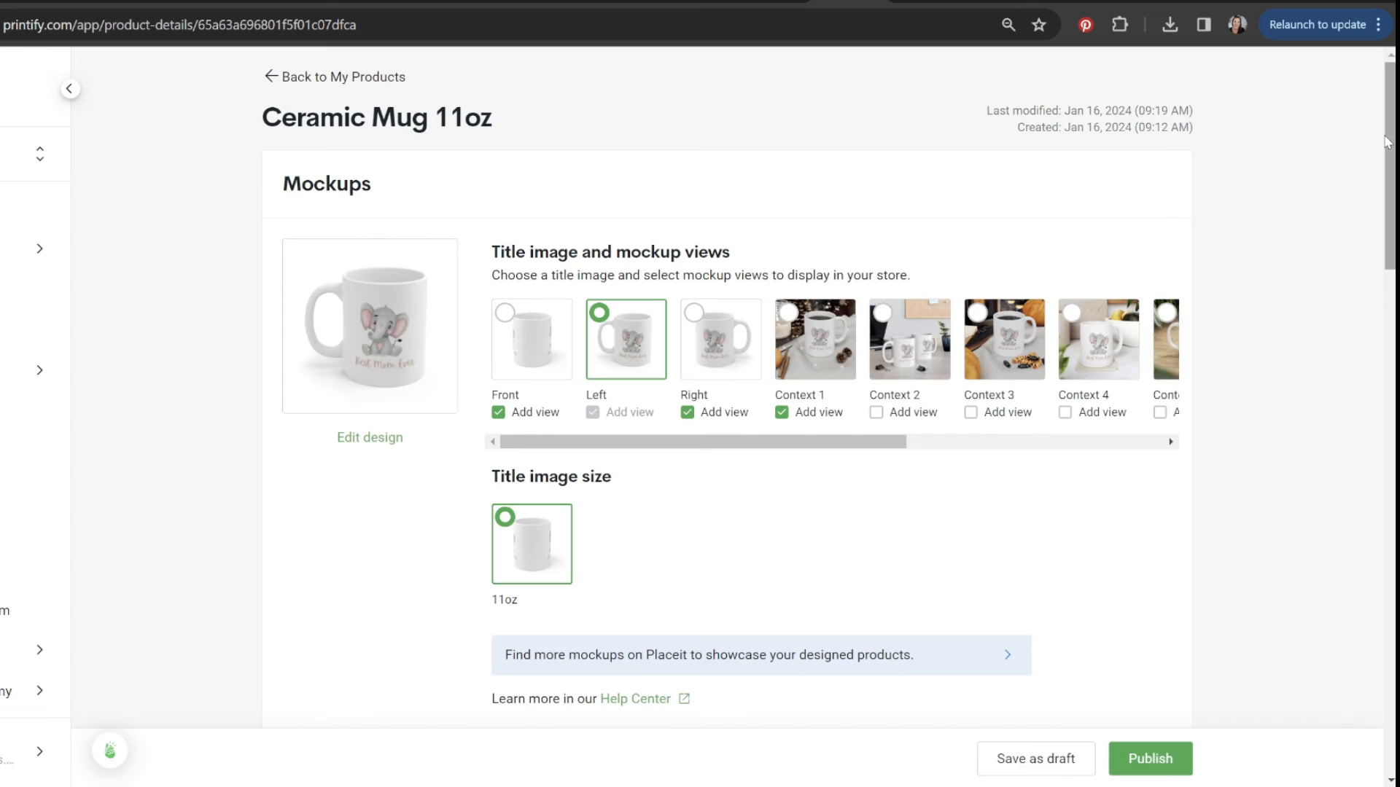
scroll(474, 290, down, 9)
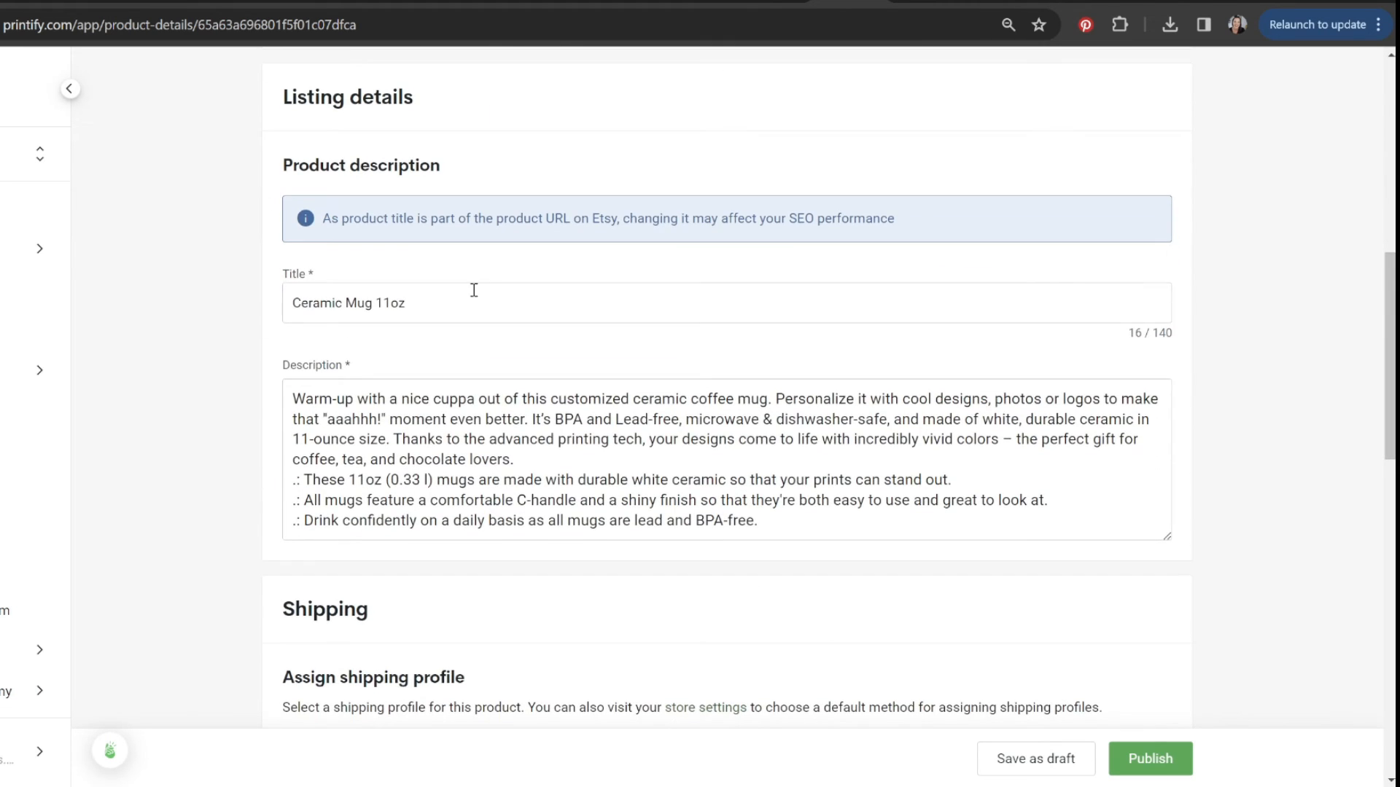
click(478, 293)
text(Best Mom Ever)
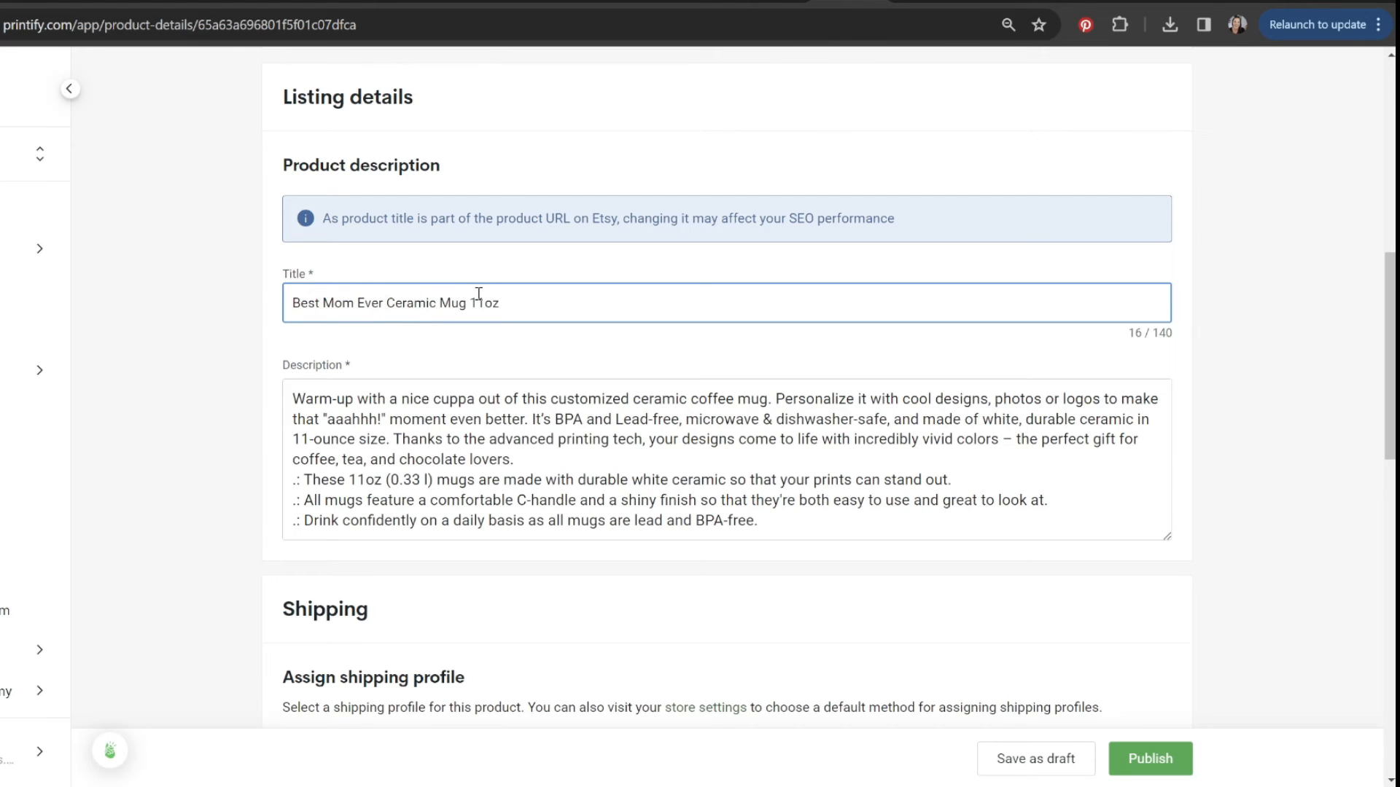
click(1036, 759)
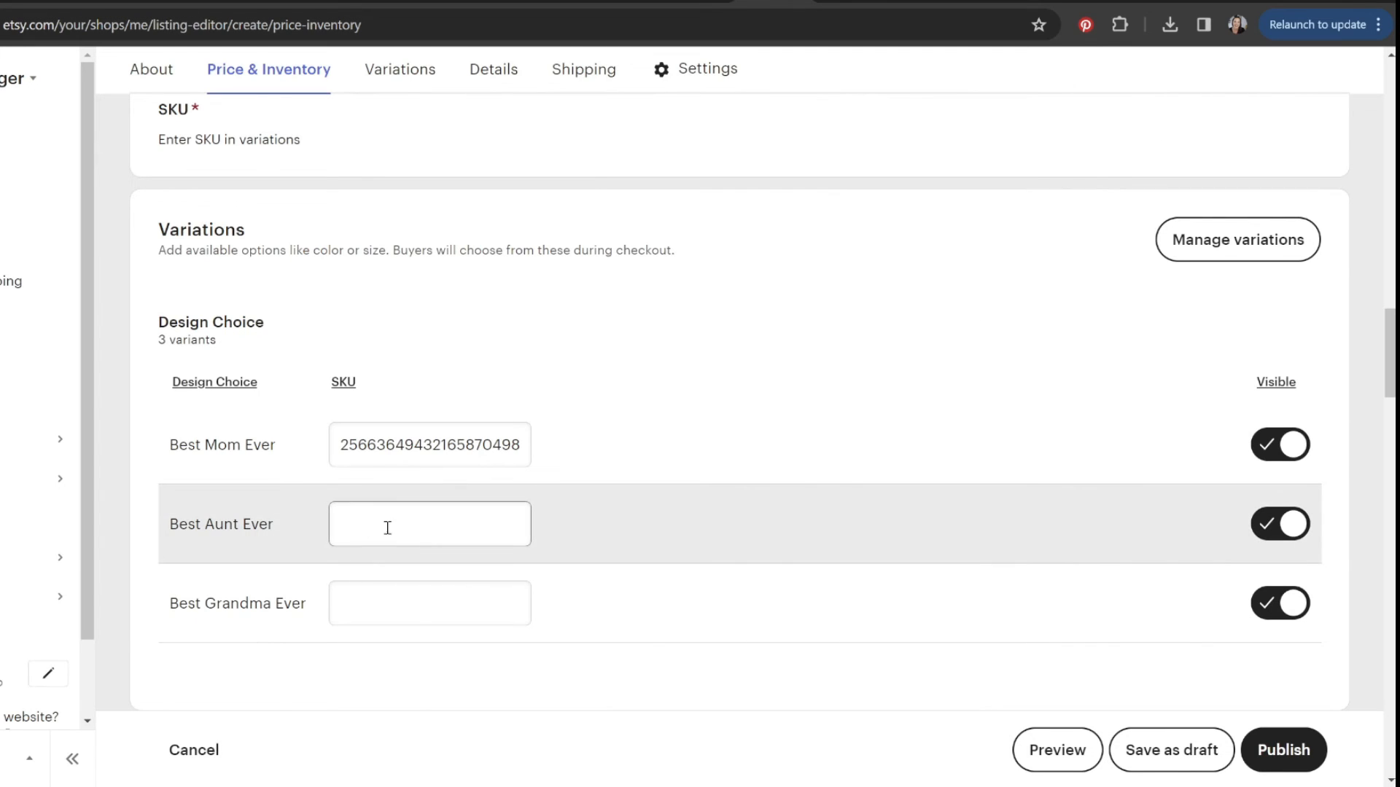
Review the Etsy draft's Design Choice SKUs, photos and price, and check the matching product in Printify.
click(384, 525)
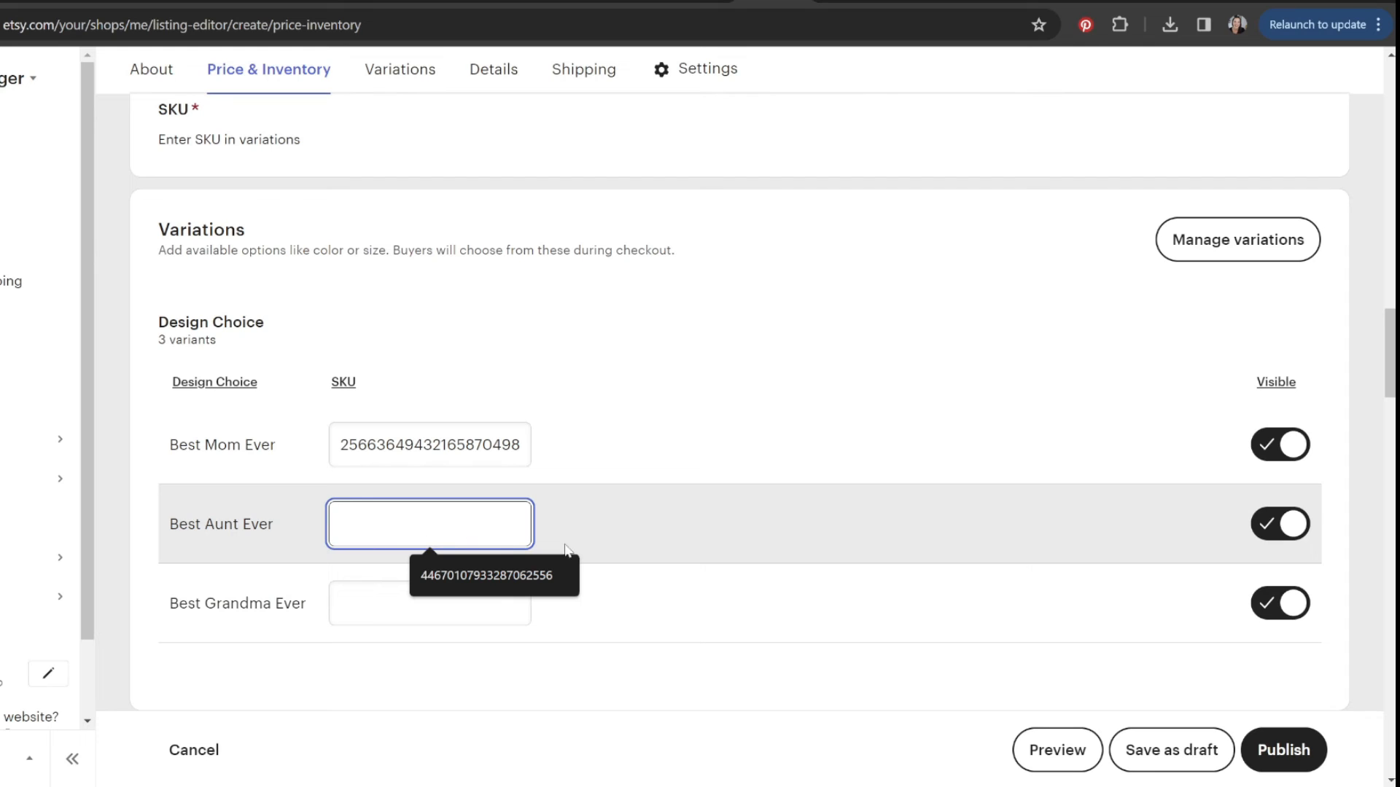
click(275, 603)
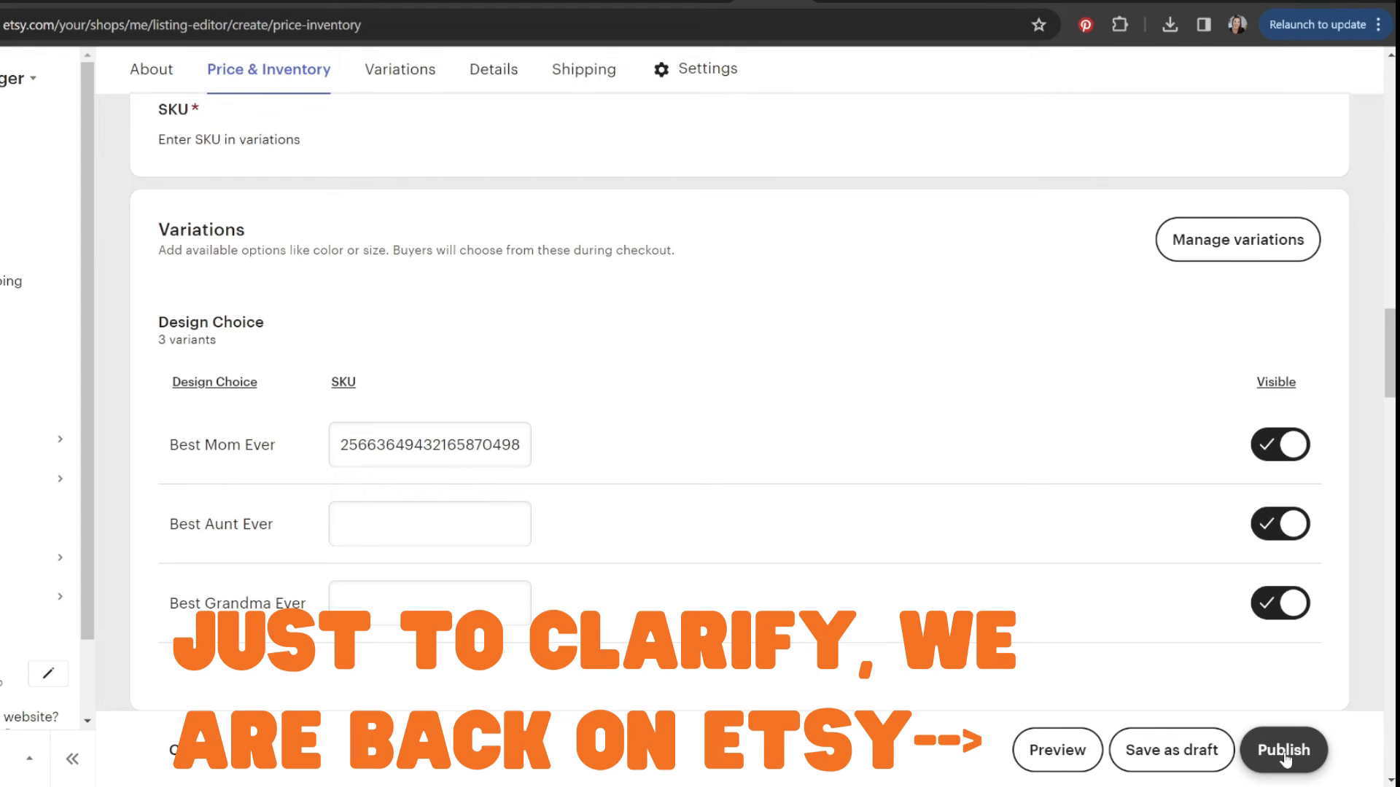
drag(1389, 353, 1389, 162)
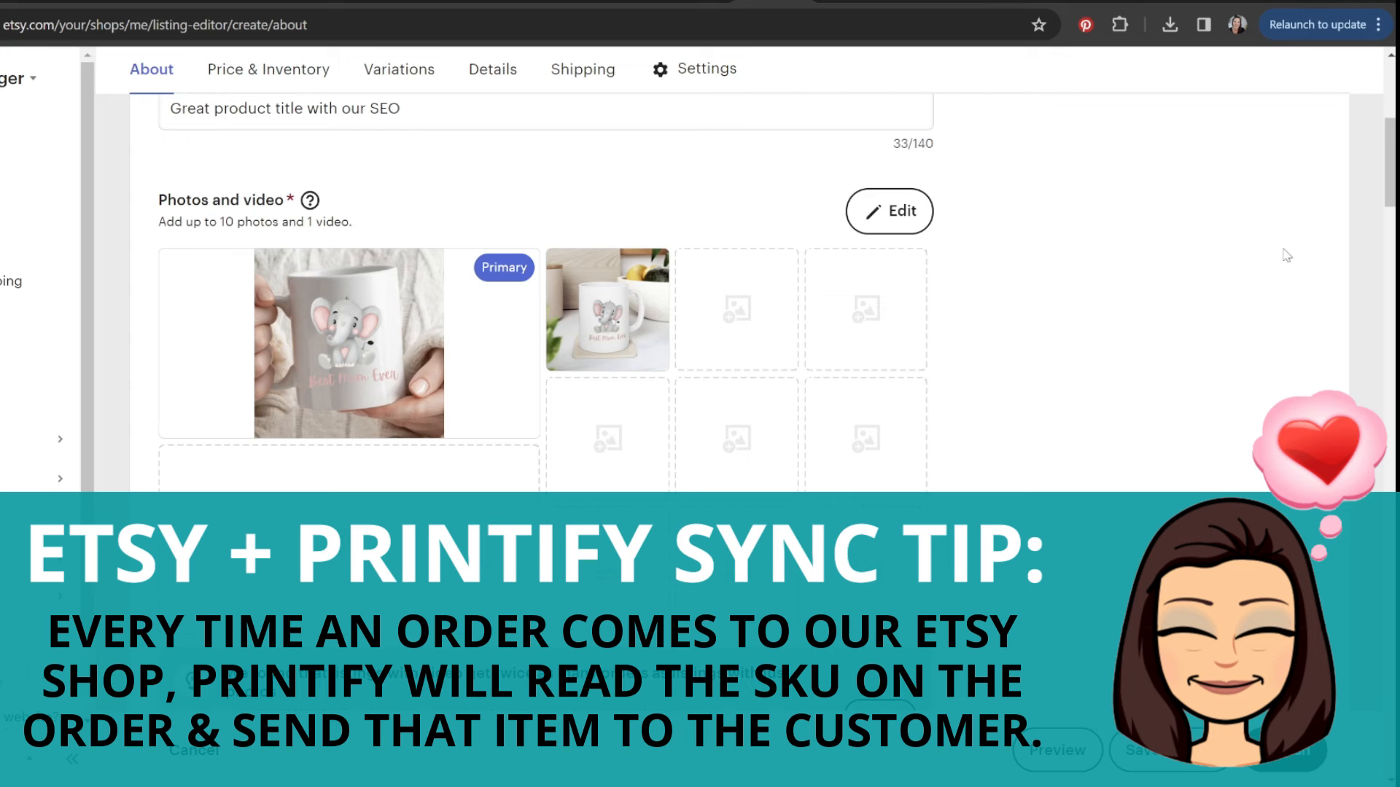
drag(1389, 163, 1390, 331)
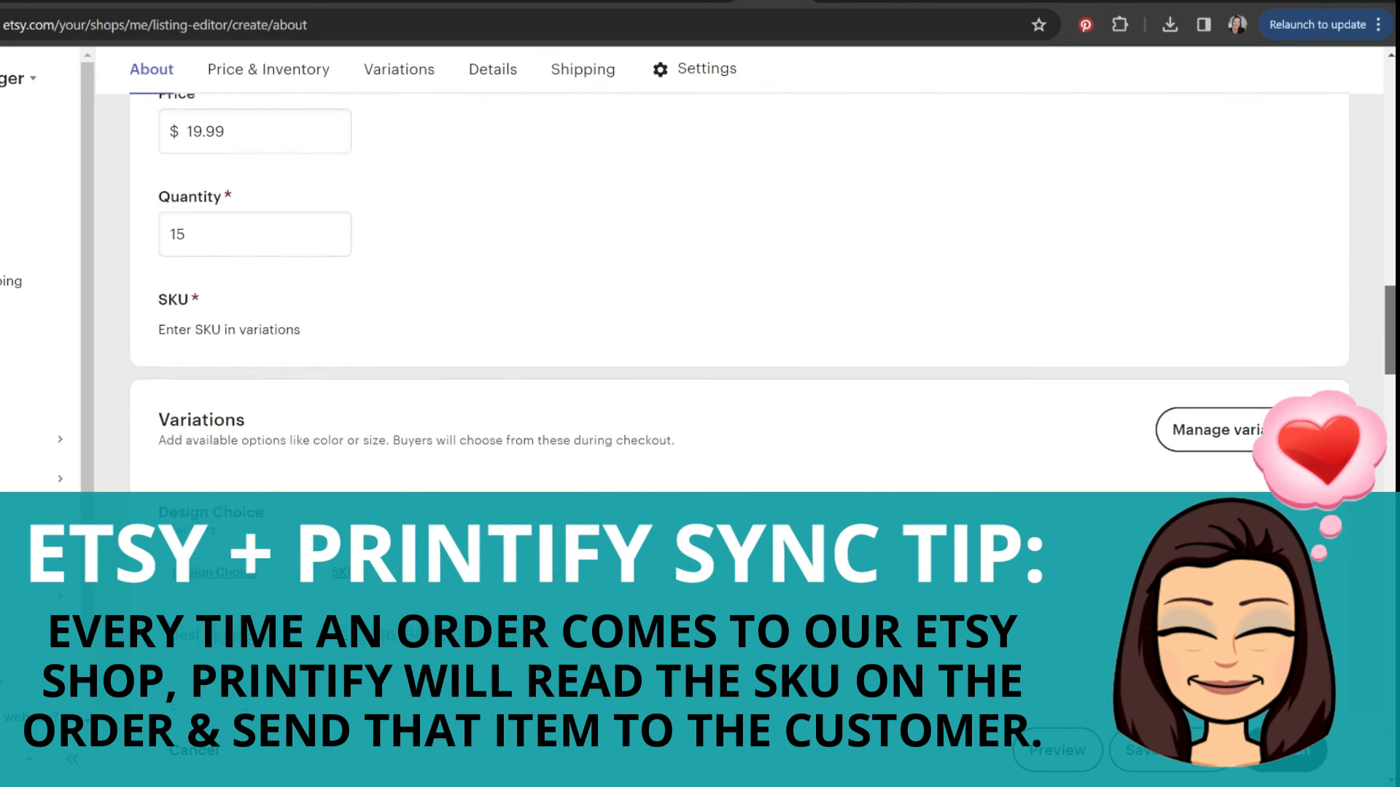
scroll(406, 356, down, 5)
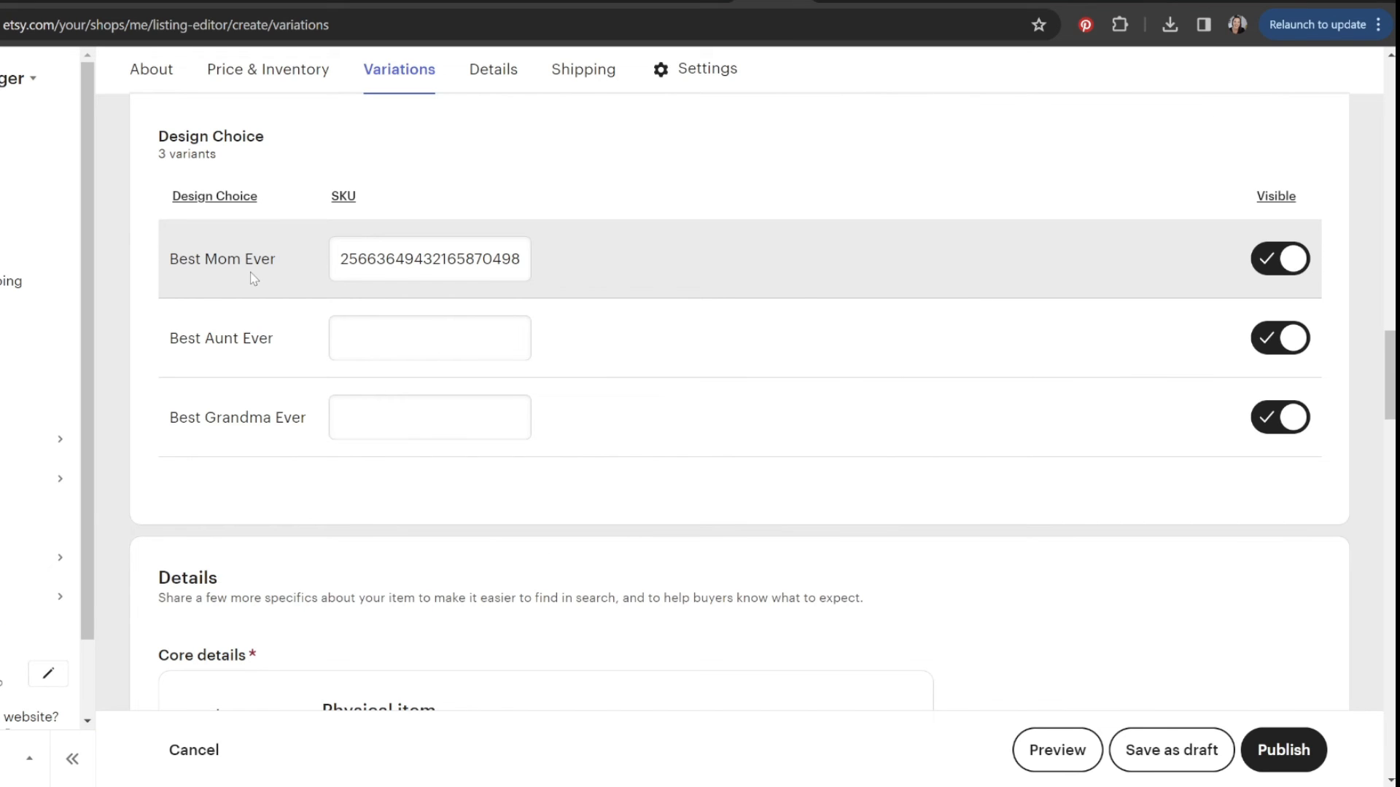
click(720, 6)
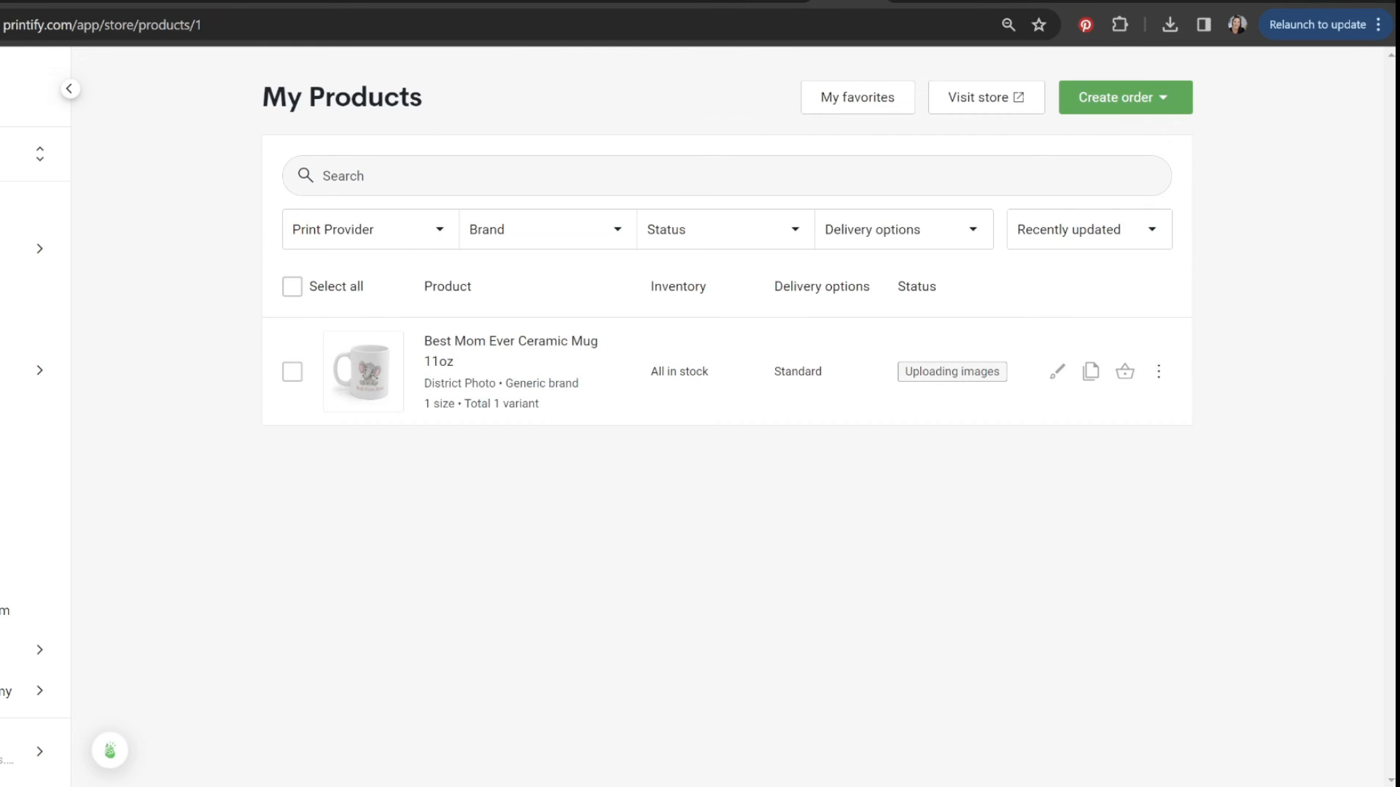
click(772, 4)
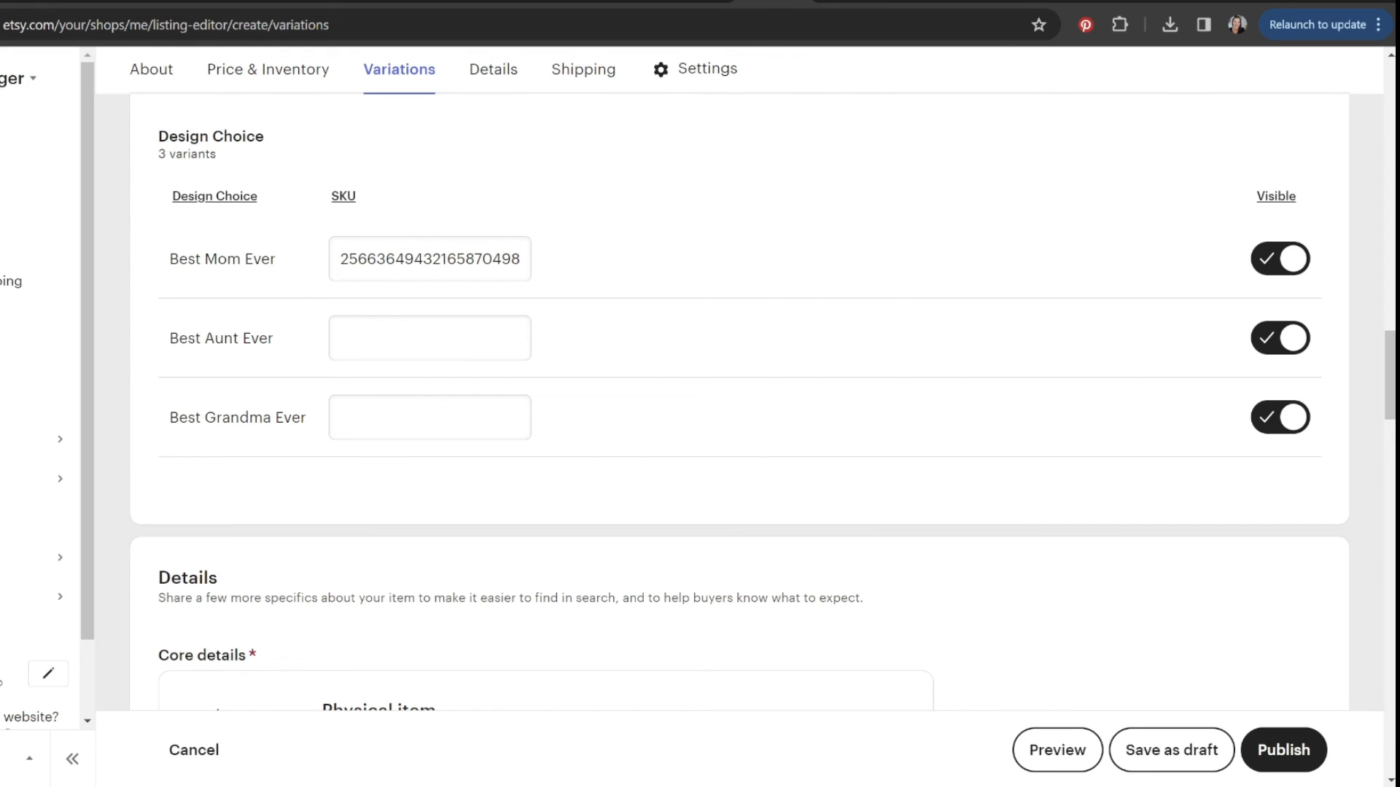
Open the Etsy listing published from Printify, Ceramic Mug 11oz, and examine its photos and description.
click(838, 2)
click(498, 366)
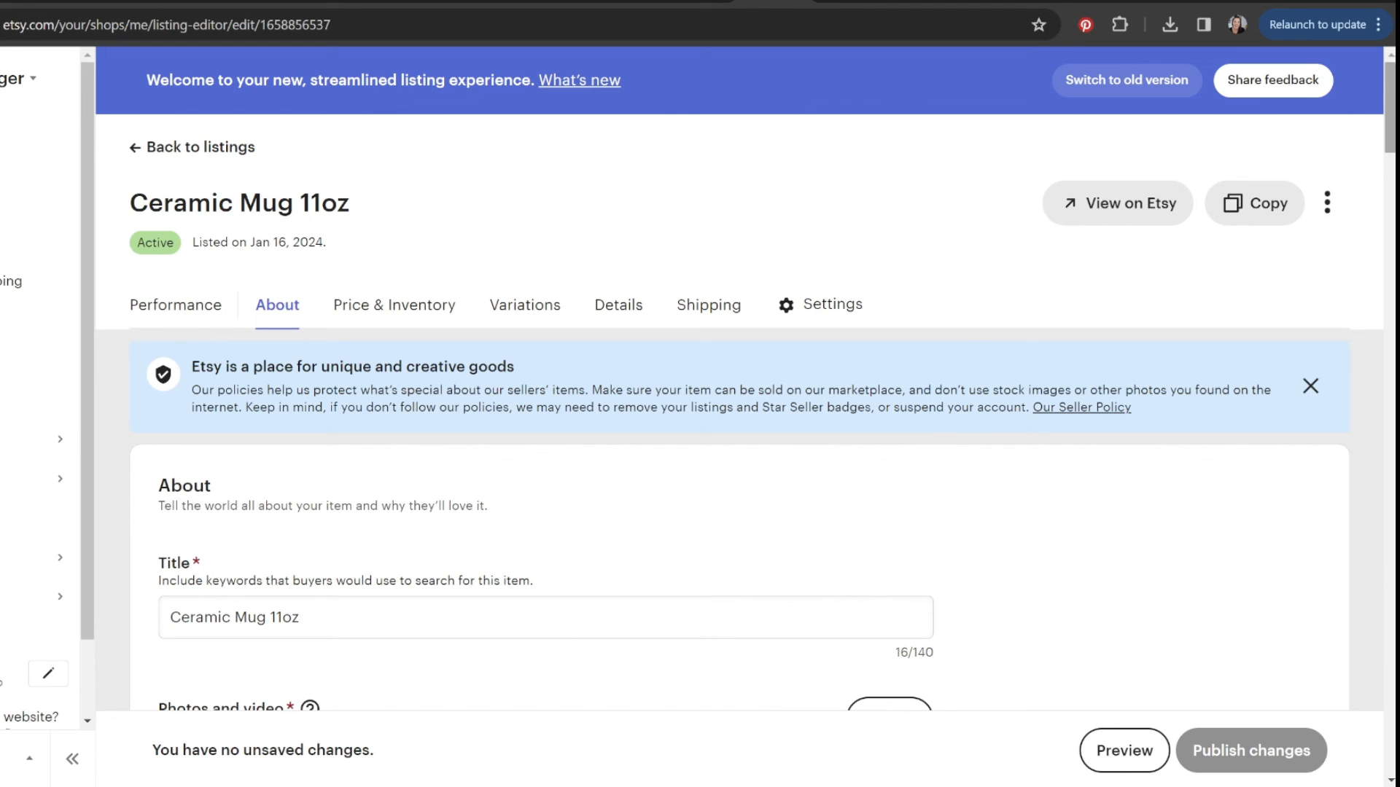
drag(1390, 109, 1390, 160)
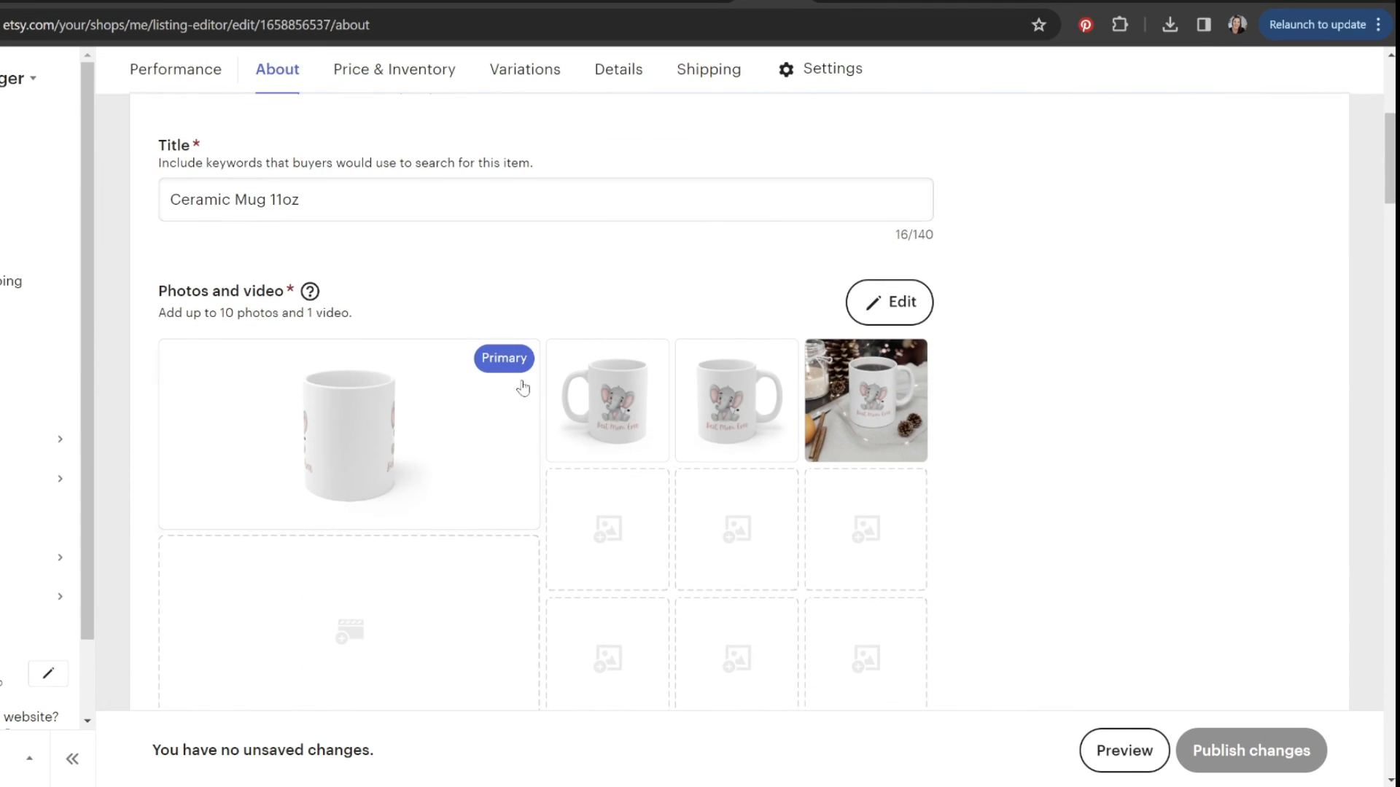
mouse_move(889, 417)
scroll(198, 237, down, 14)
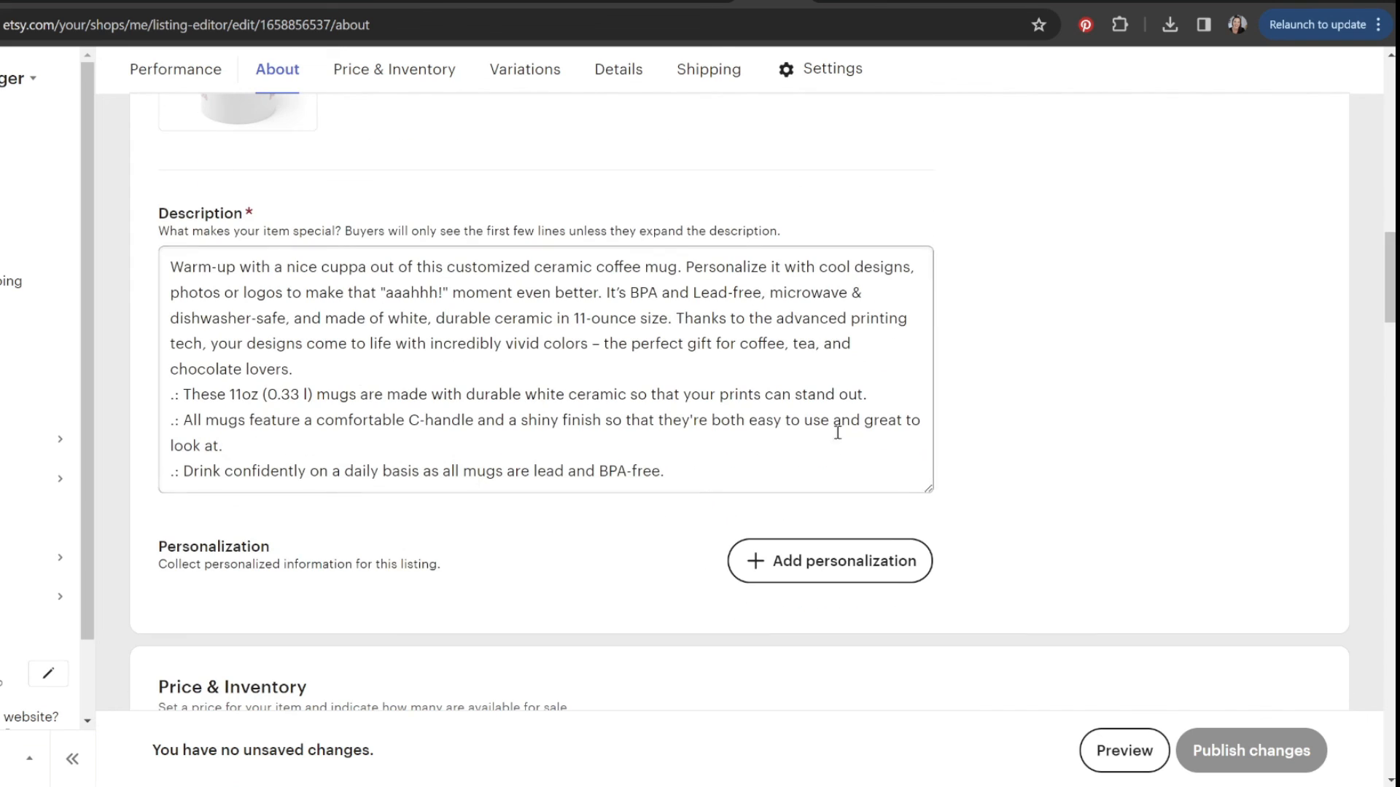
scroll(1389, 277, down, 9)
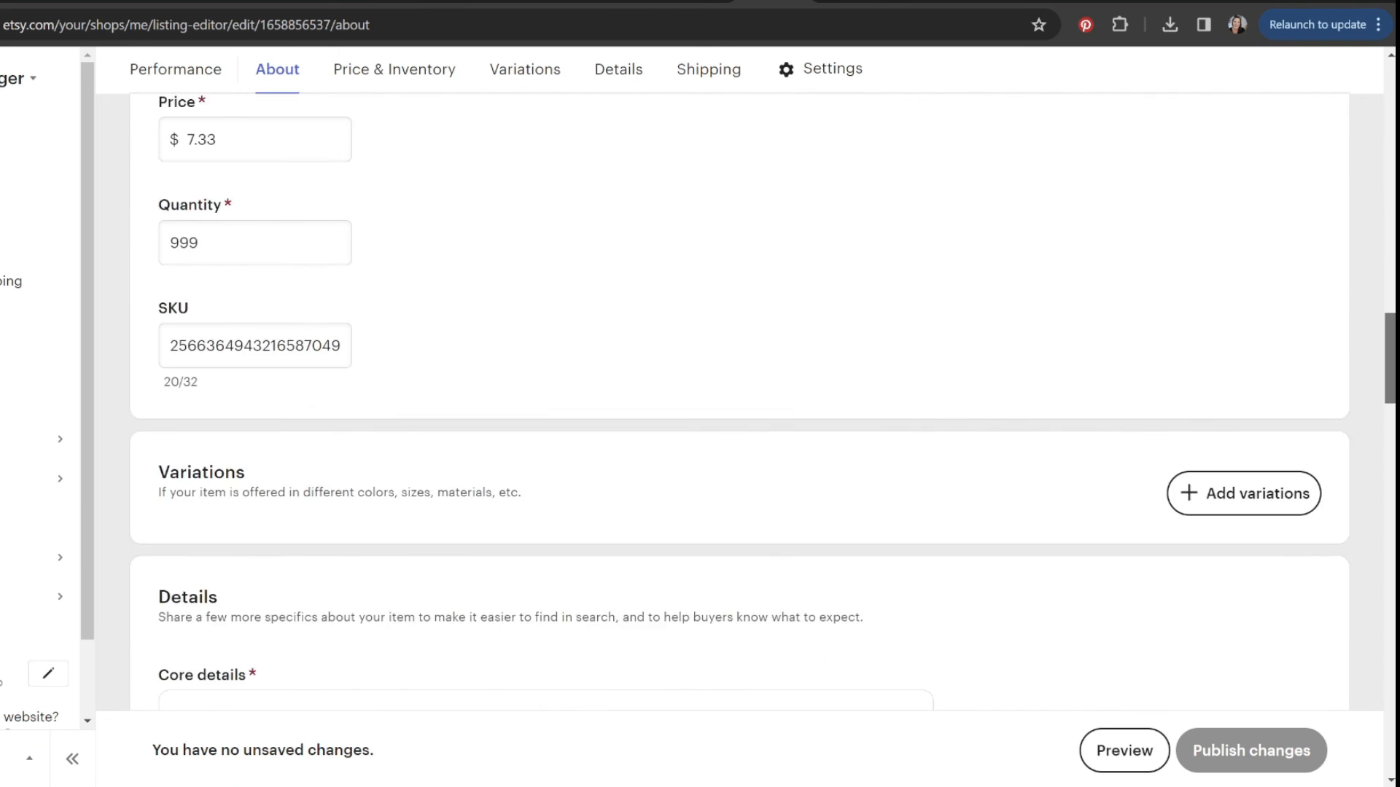
Examine the published listing's price, SKU, core details, category and attributes, and return to its title and photos.
scroll(1040, 391, up, 1)
click(289, 263)
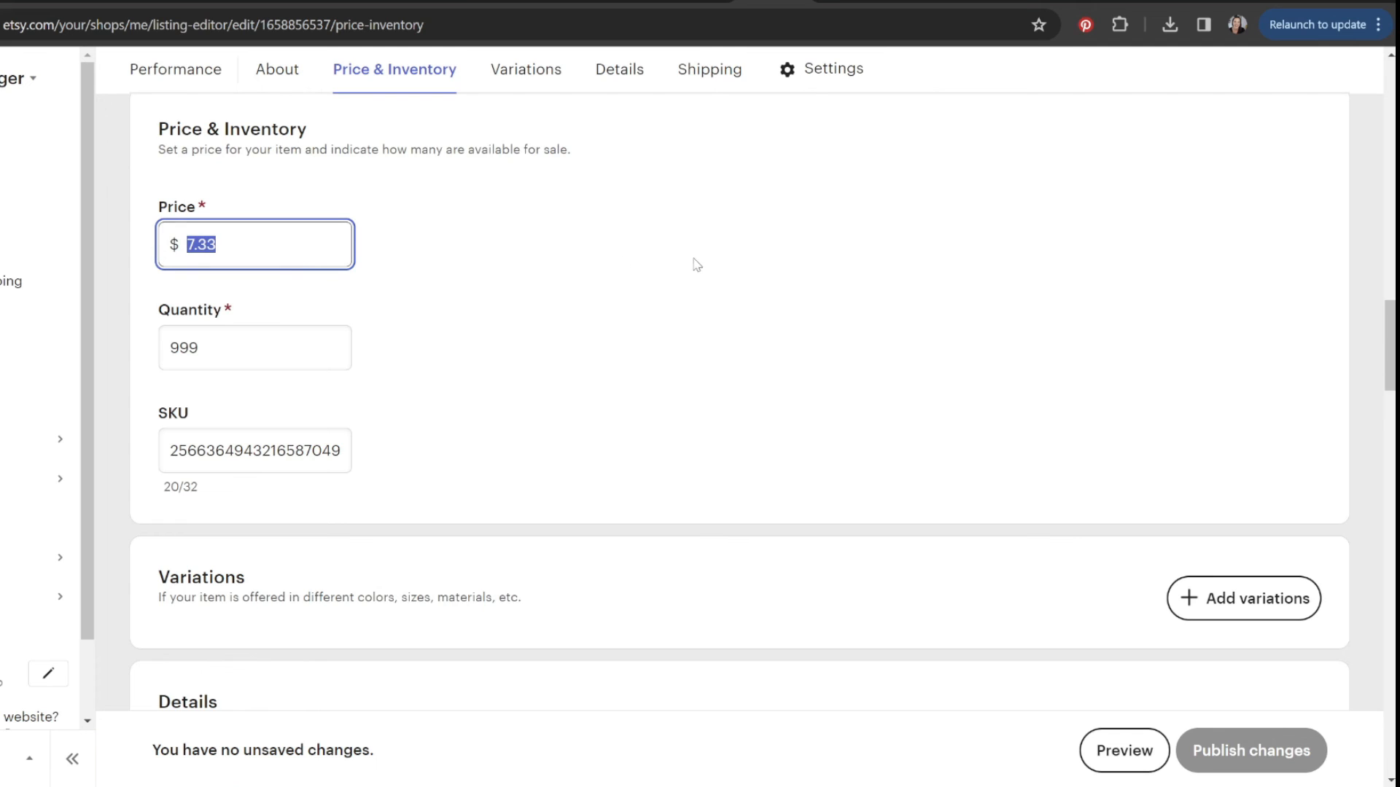
click(294, 446)
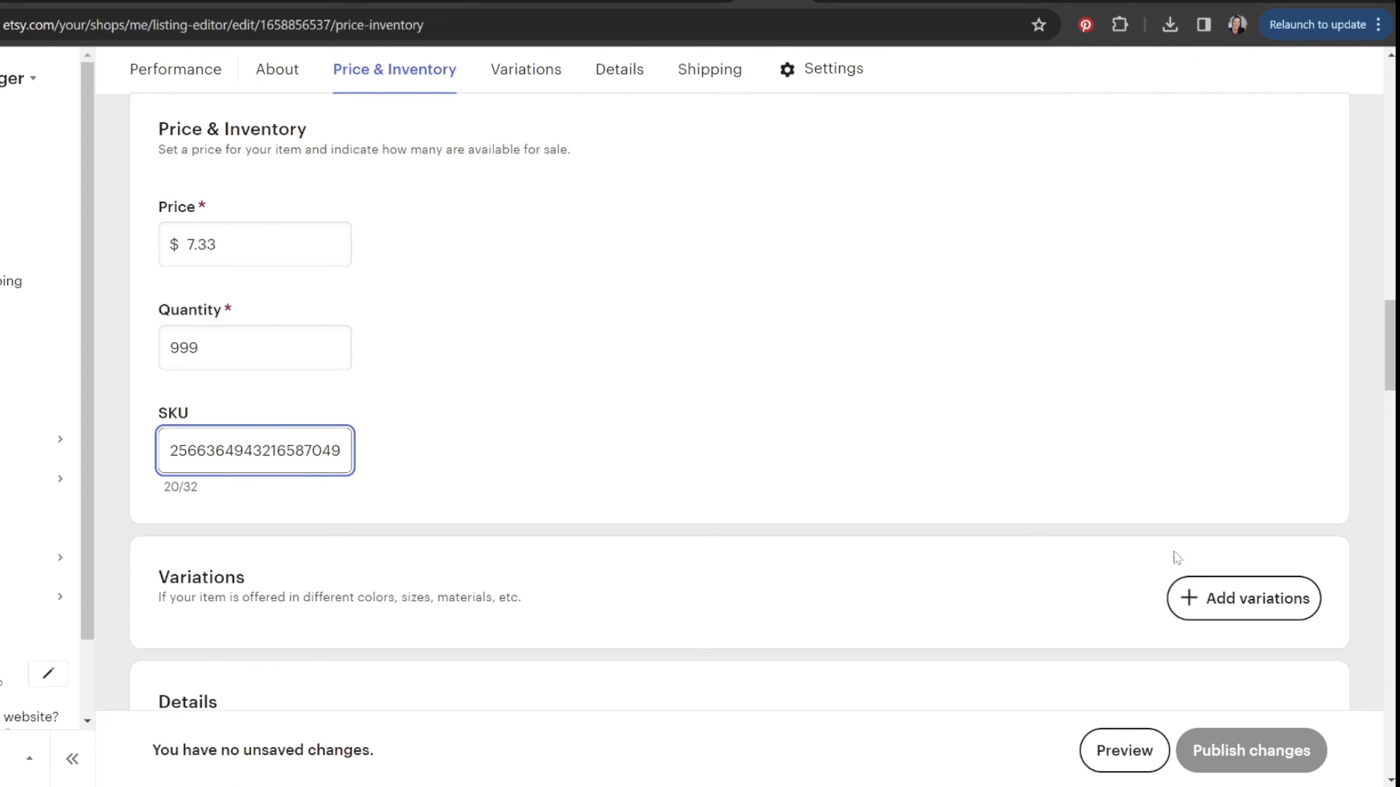
scroll(1390, 343, down, 5)
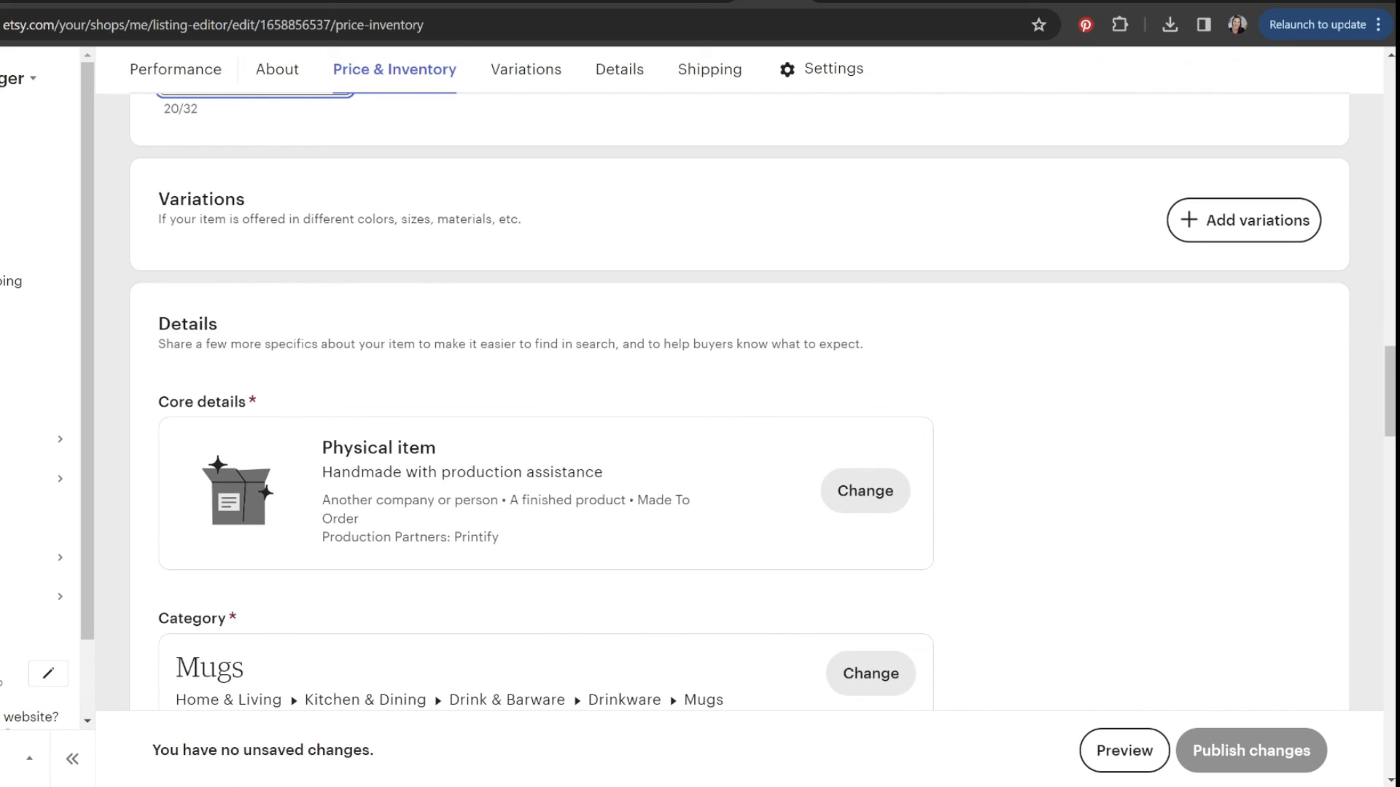
drag(1390, 392, 1389, 471)
click(619, 68)
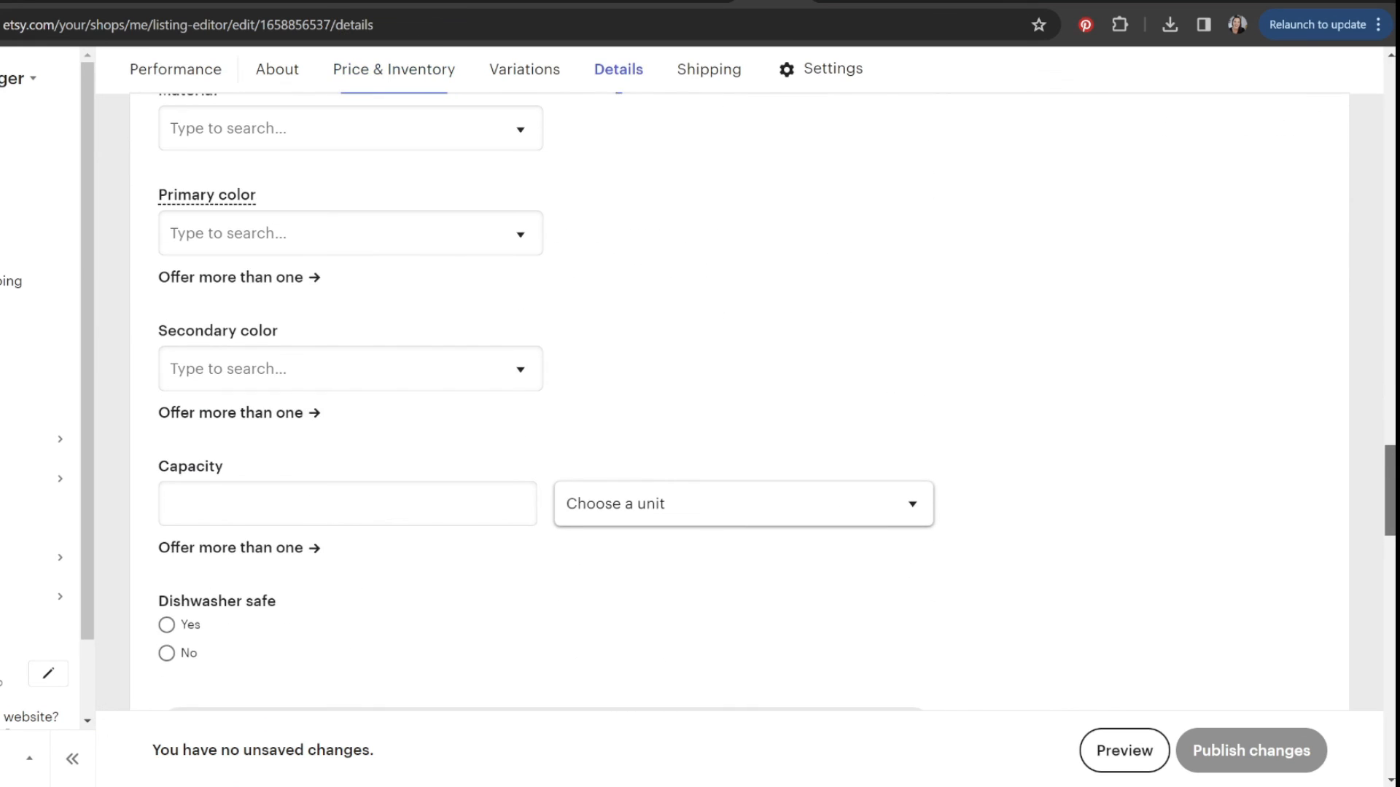
click(277, 68)
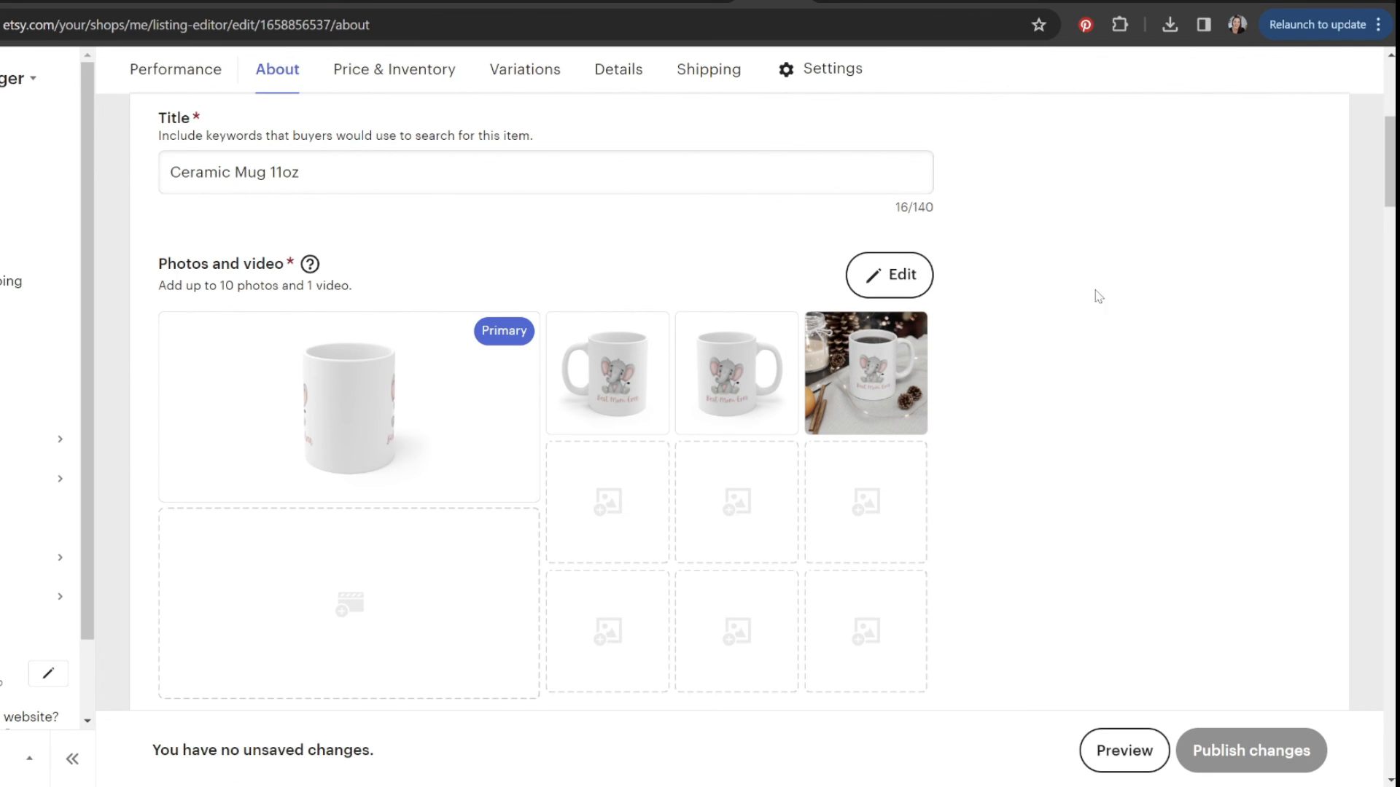
Switch to the Printify product and include the mockup views Context 1 through Context 5.
click(868, 2)
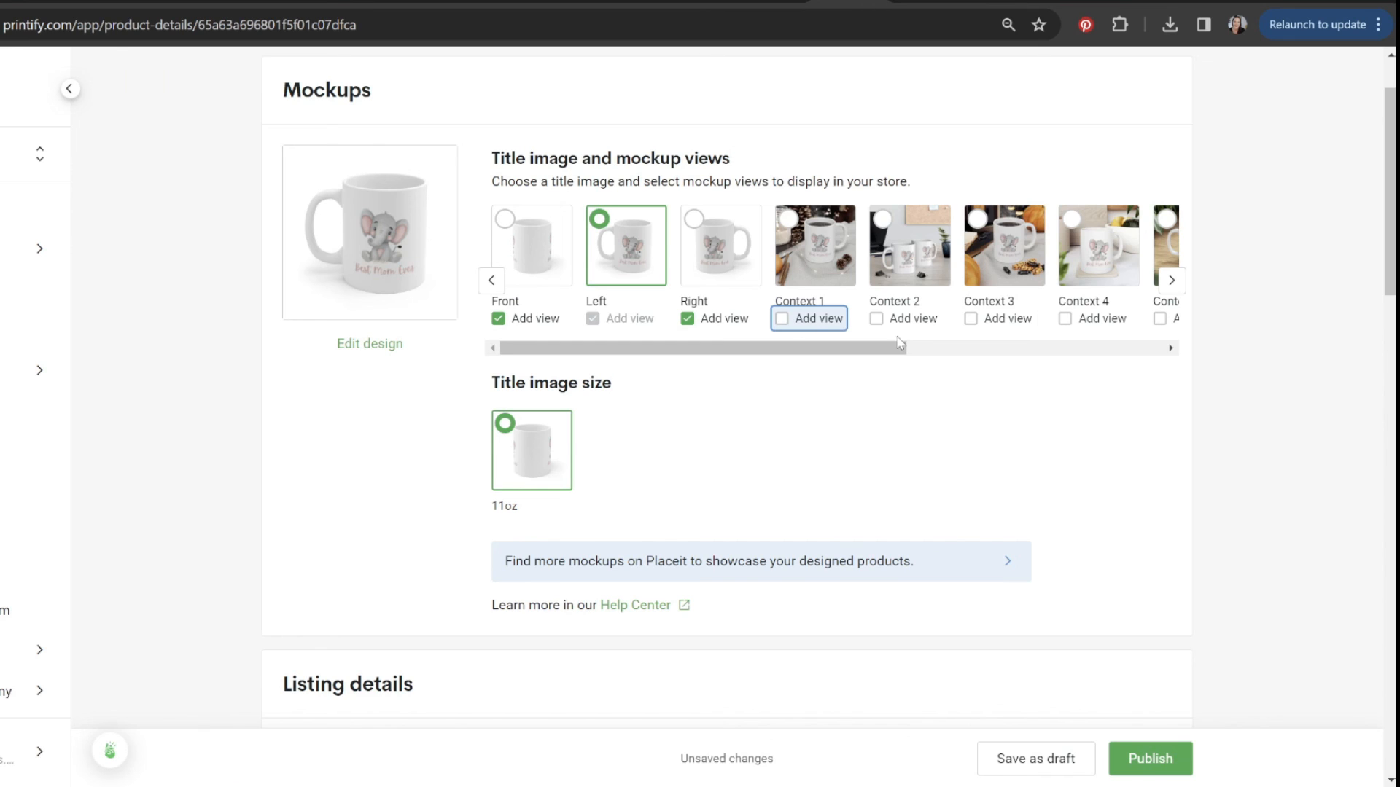
scroll(727, 393, up, 1)
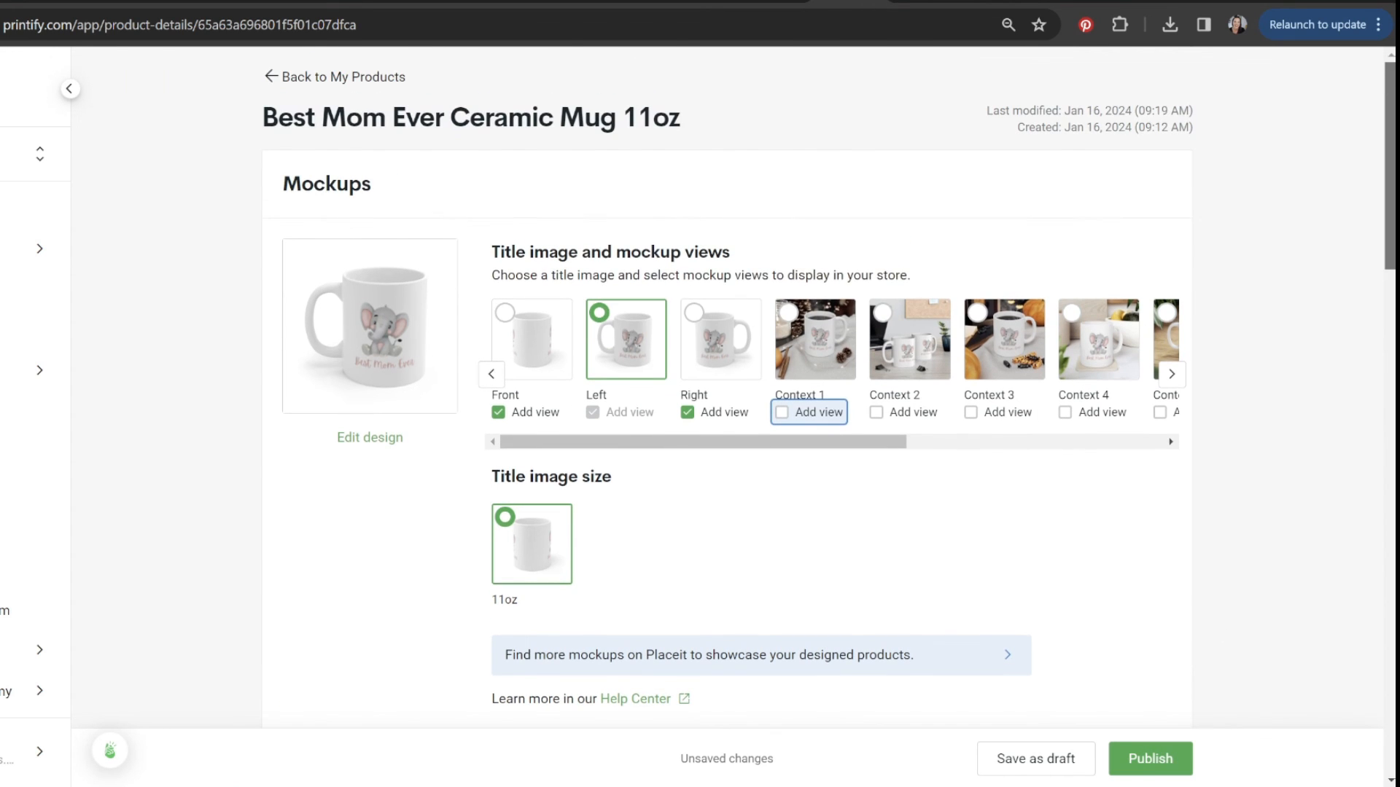
click(799, 415)
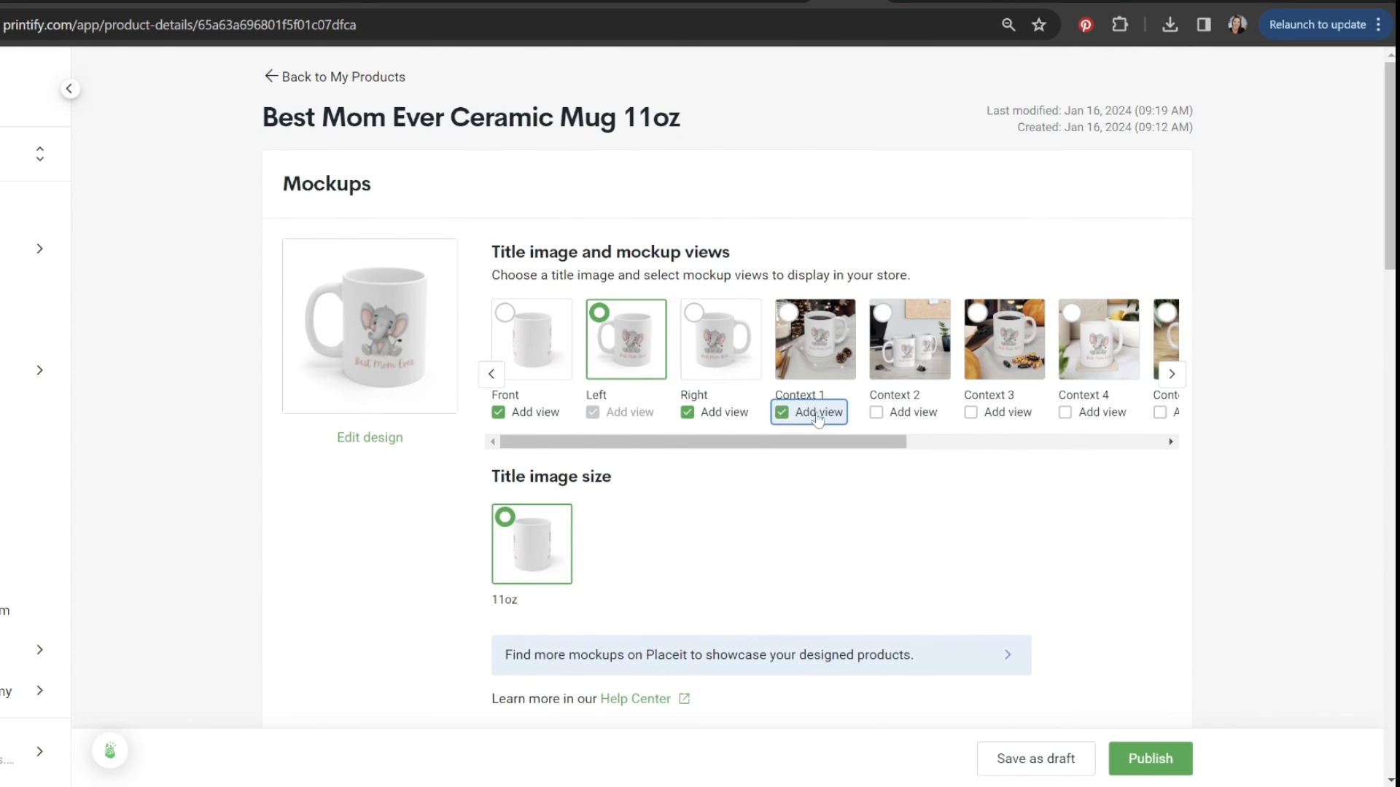
click(883, 415)
click(975, 416)
click(1067, 416)
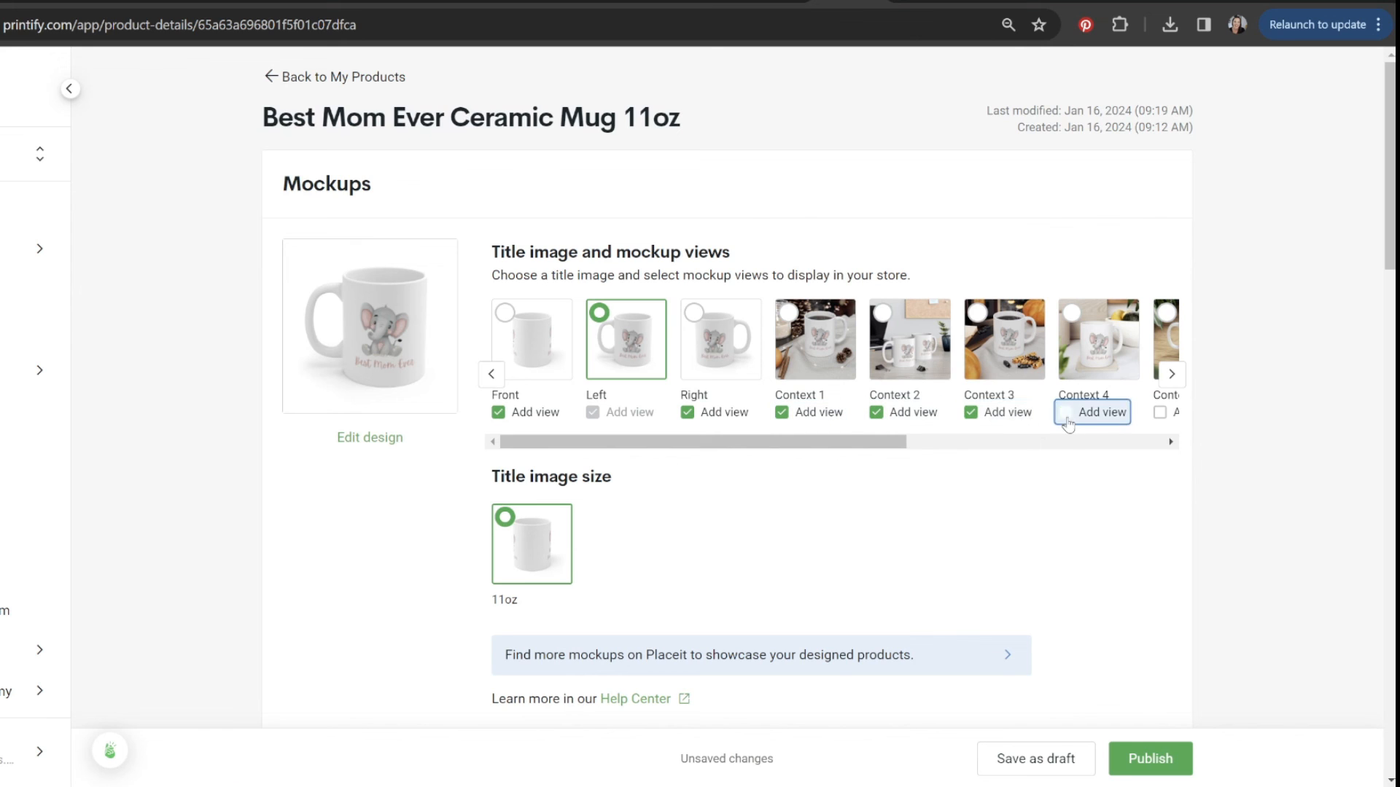
click(1158, 414)
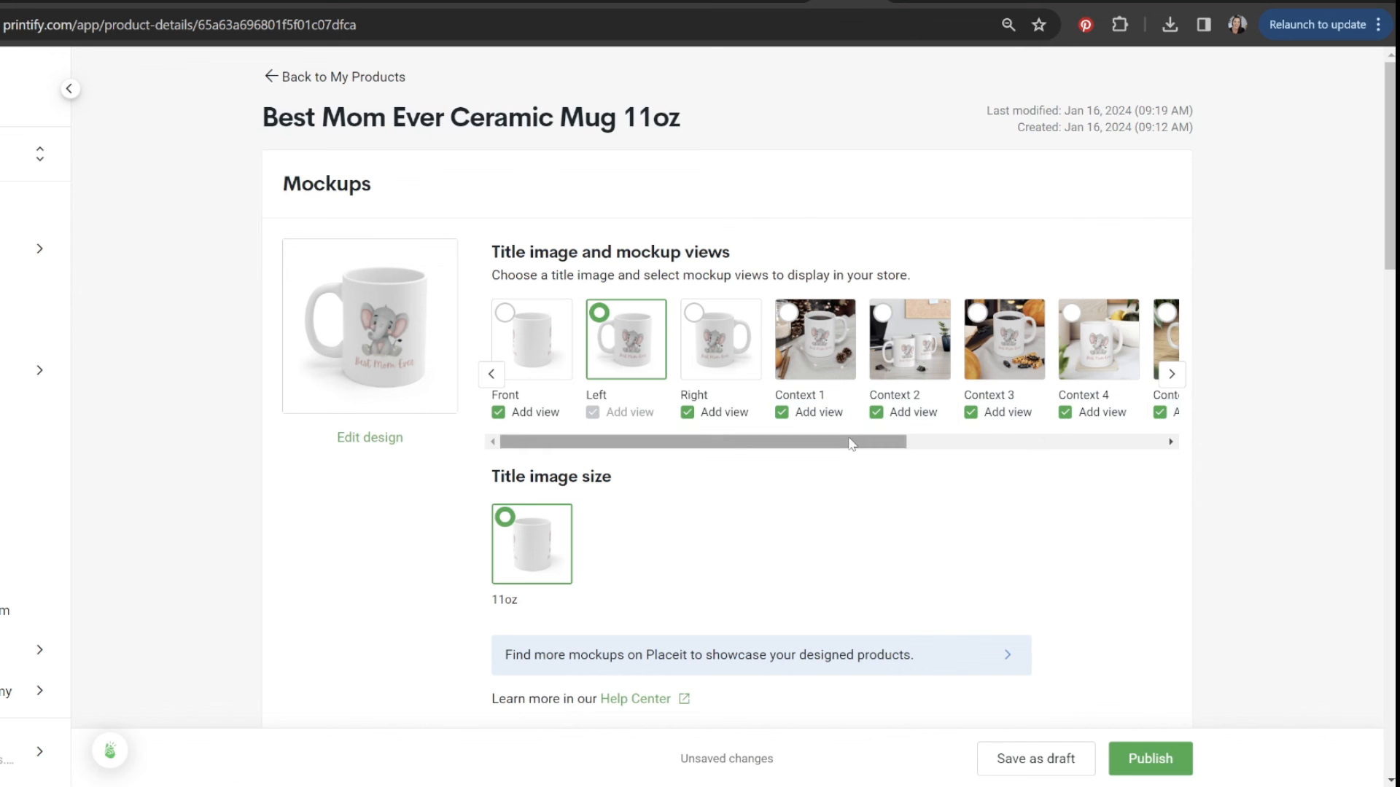
Include the mockup views Context 6 and Context 7, and leave the view after Context 7 unselected.
drag(850, 444, 1019, 446)
click(1010, 415)
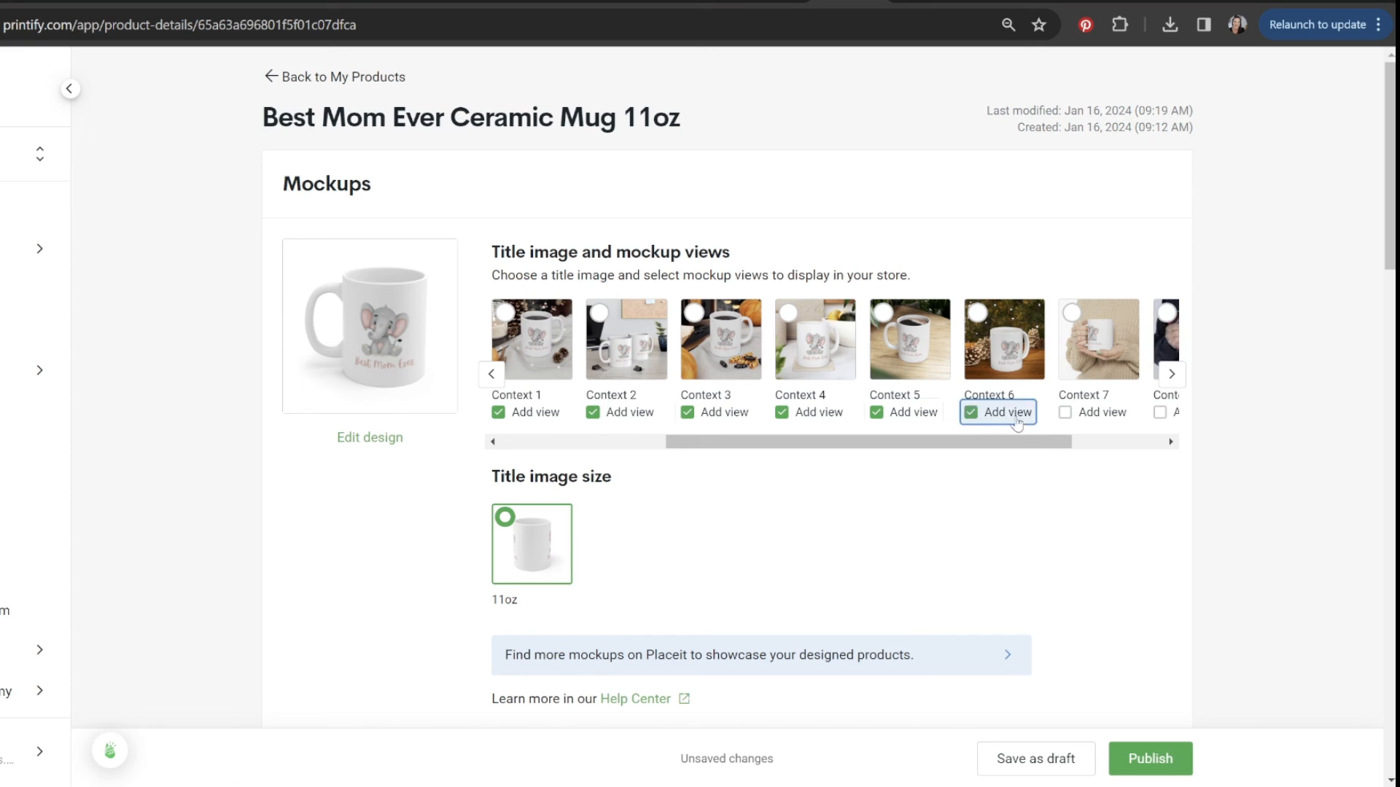
click(1111, 417)
click(1159, 413)
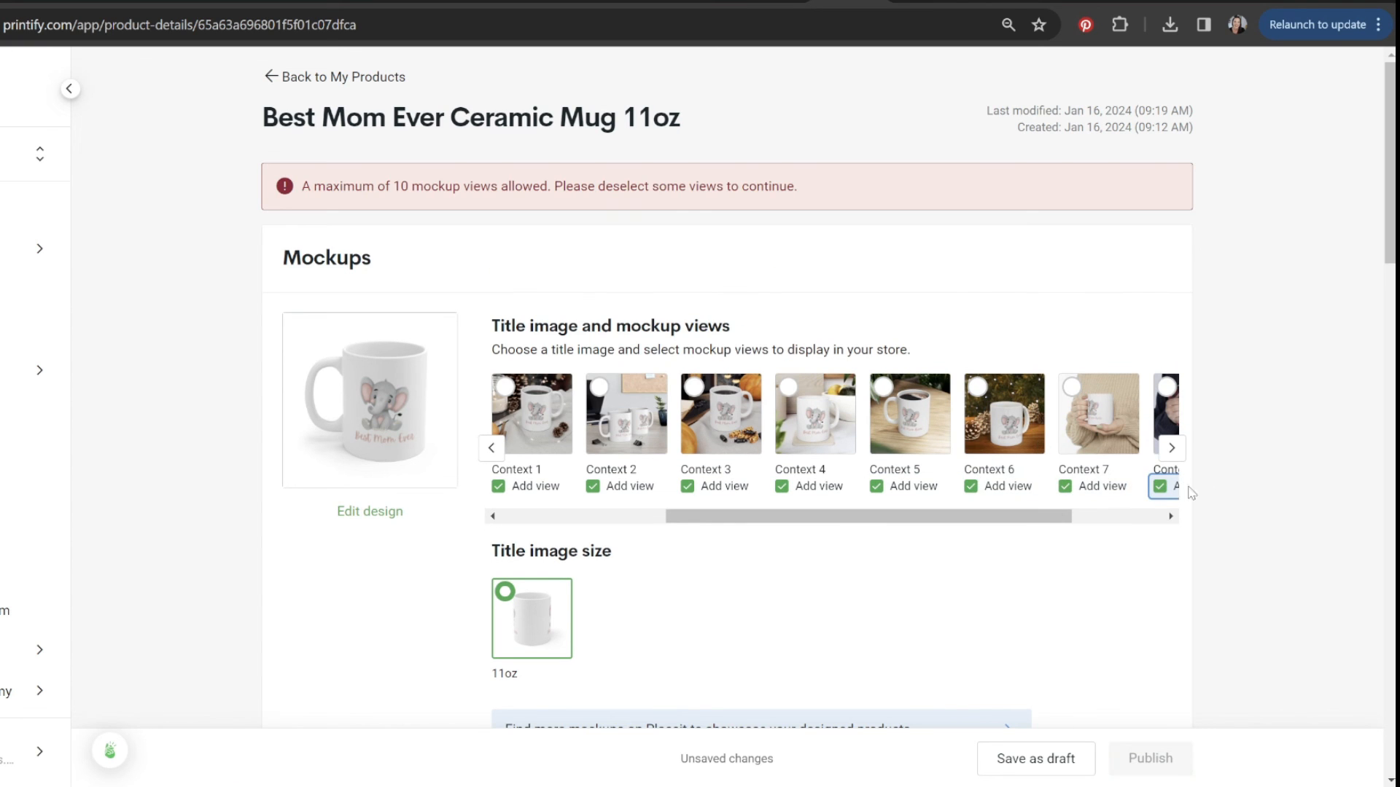
click(1161, 489)
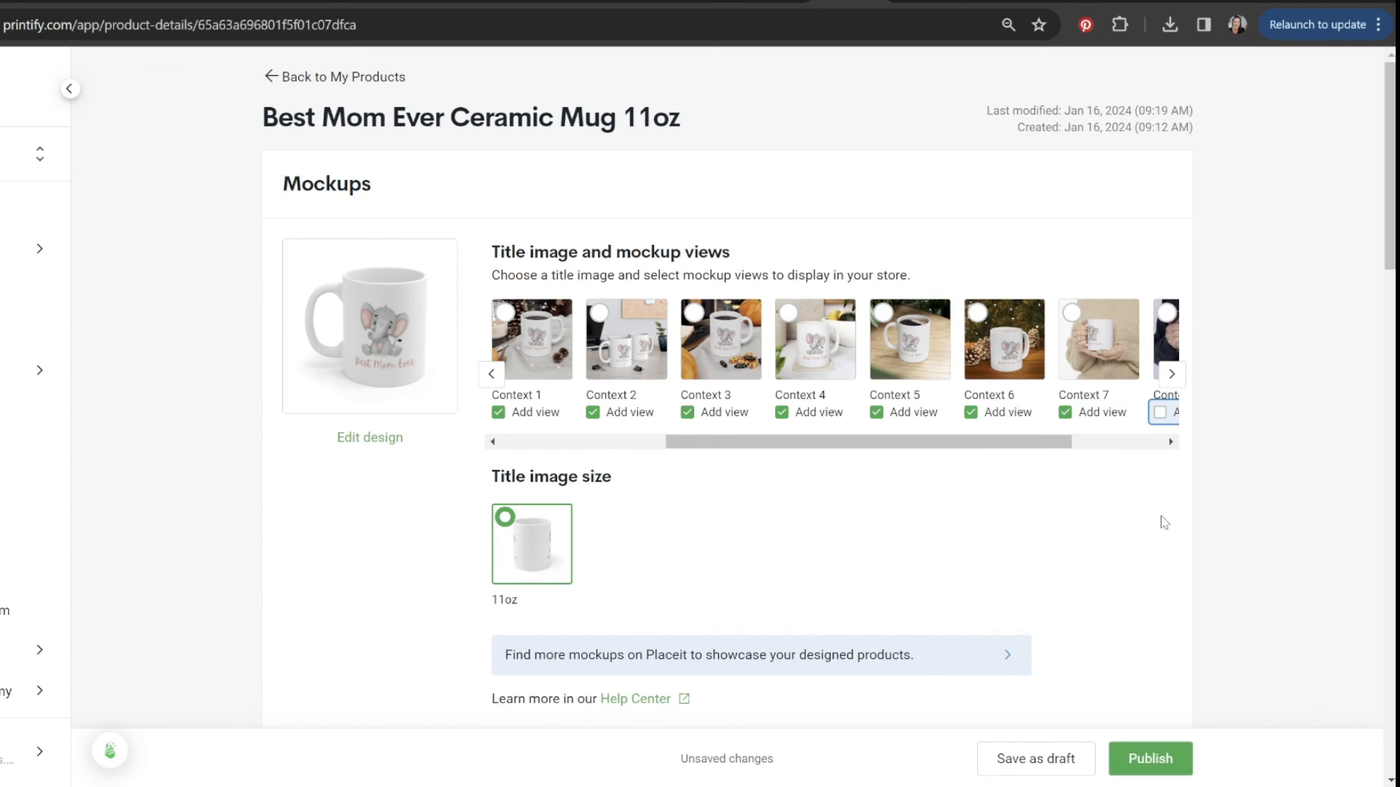
Publish the updated mug product and confirm syncing its changes to the Etsy store.
click(1132, 761)
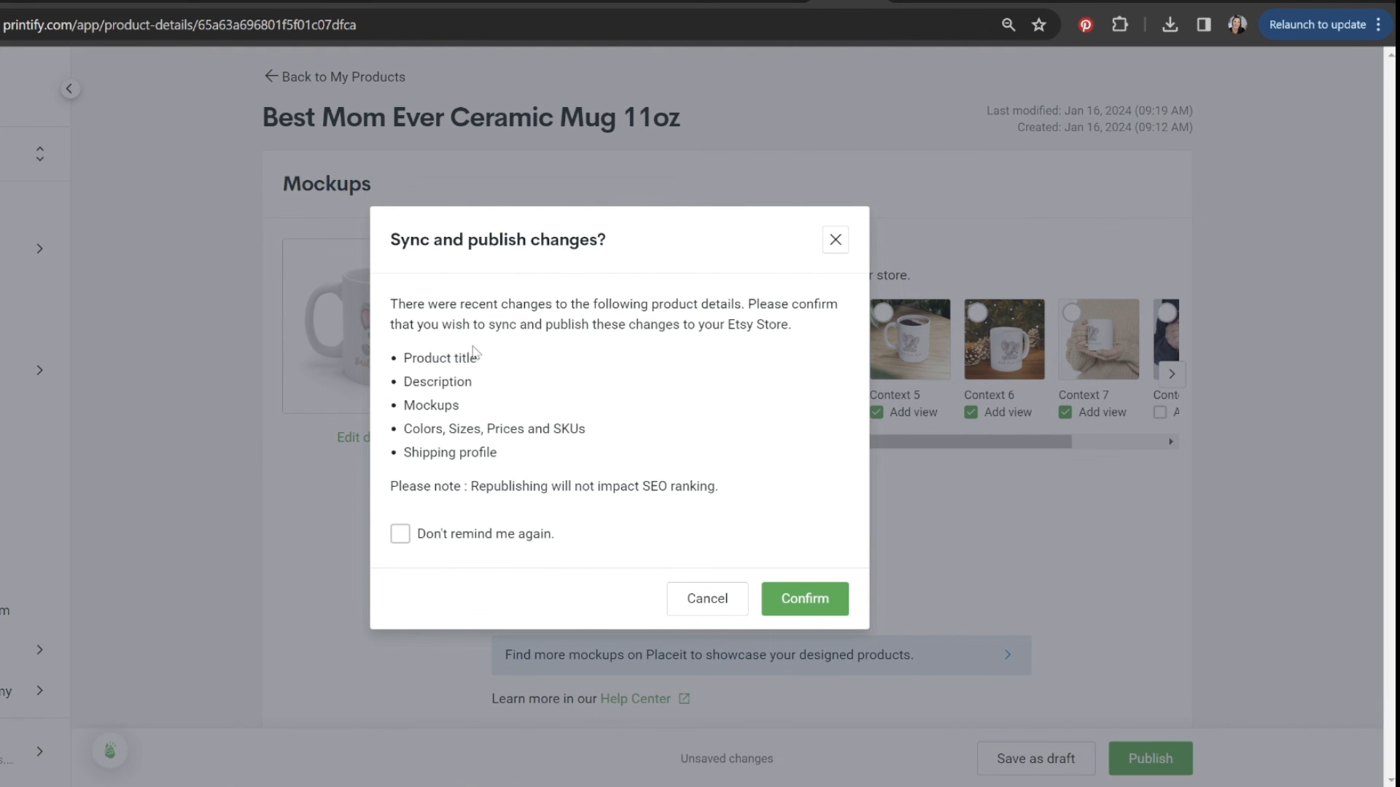
click(430, 537)
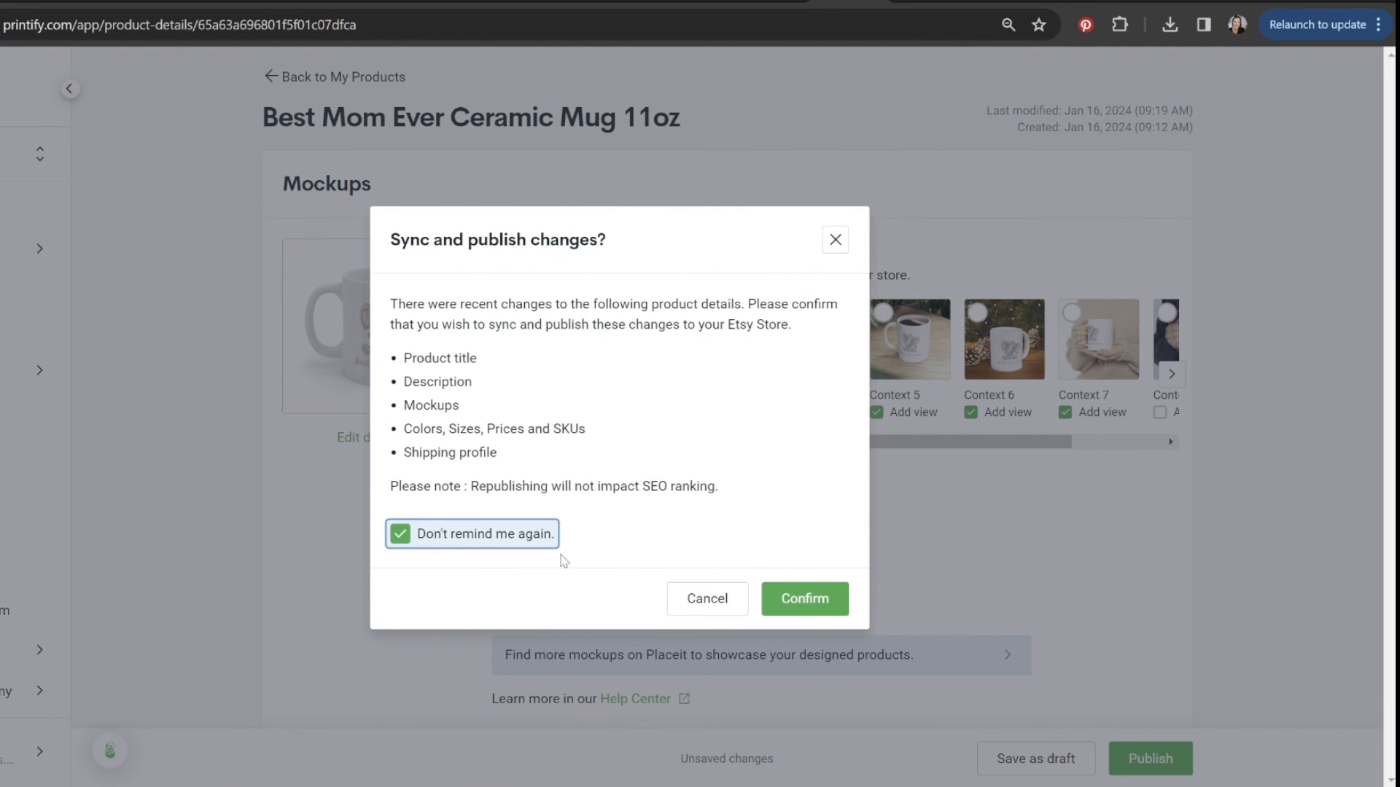
click(509, 541)
click(803, 597)
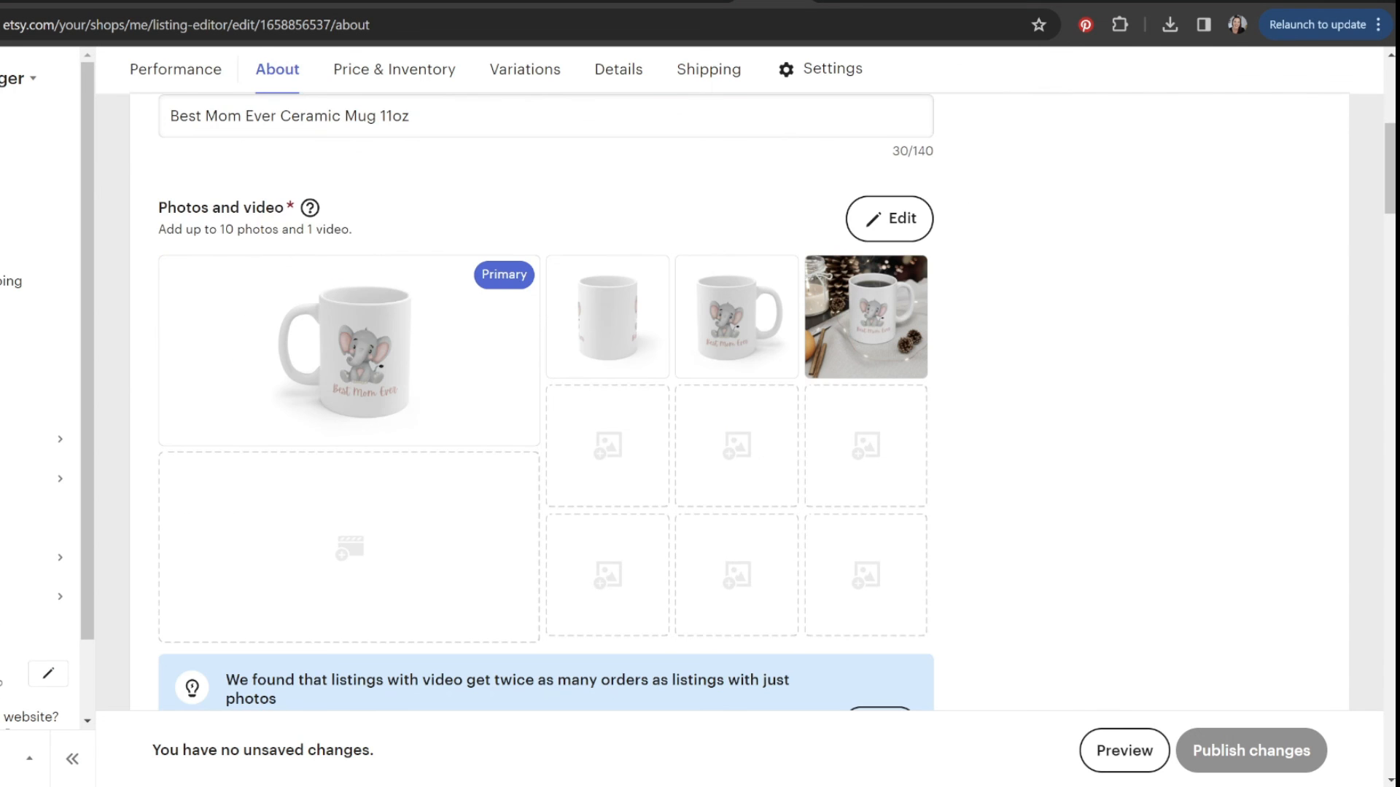
Examine the Etsy mug listing's title, photos, price and core details, highlighting the price value.
scroll(729, 401, up, 2)
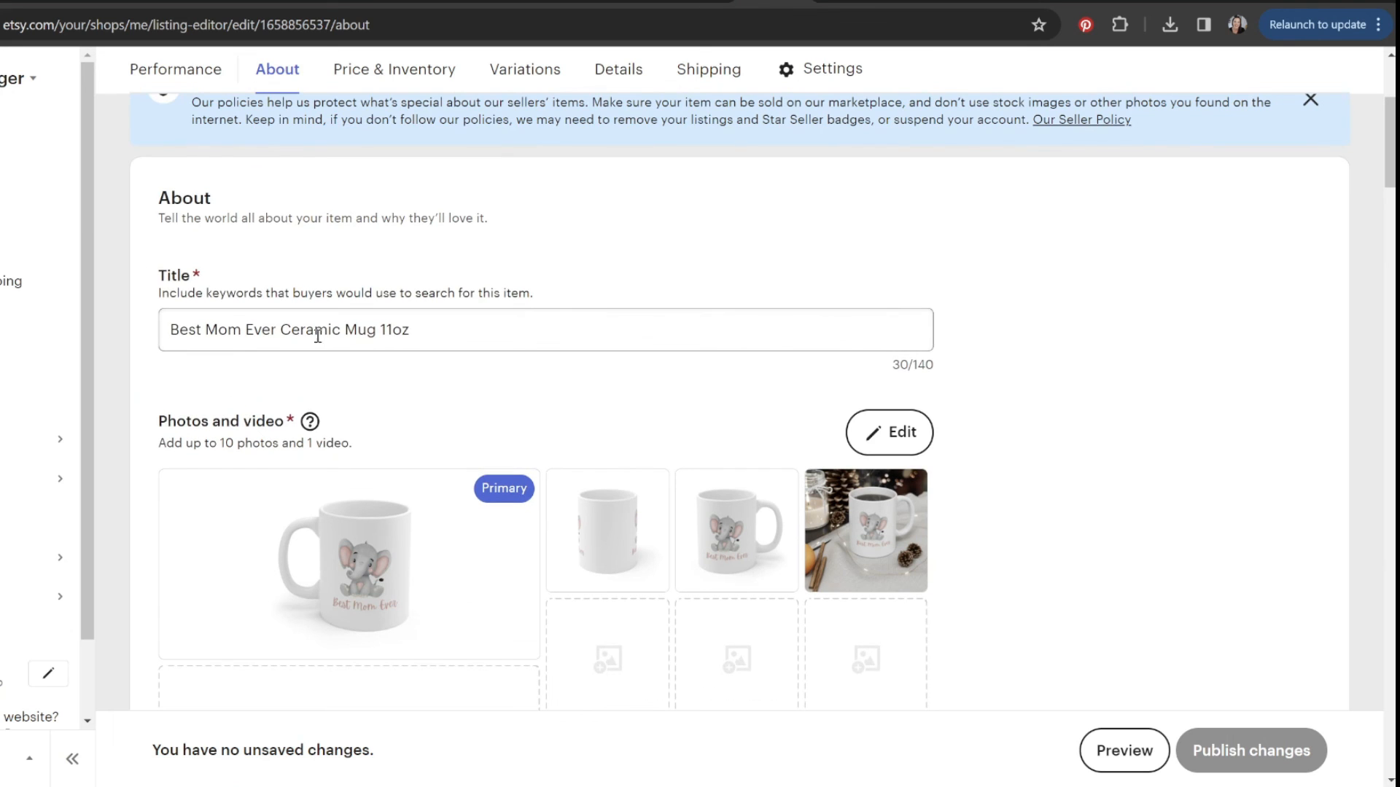
drag(1389, 161, 1389, 360)
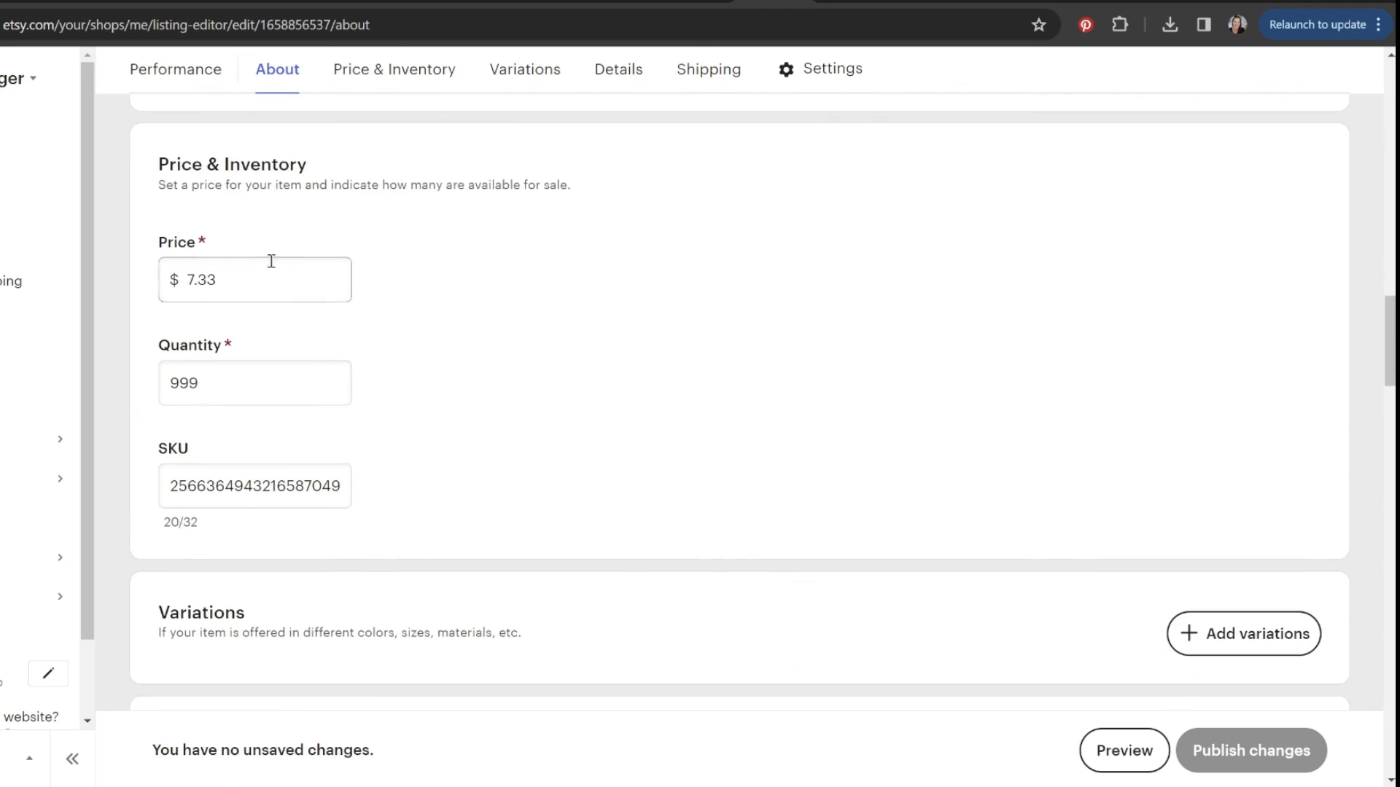
drag(267, 275, 151, 281)
drag(1389, 339, 1391, 427)
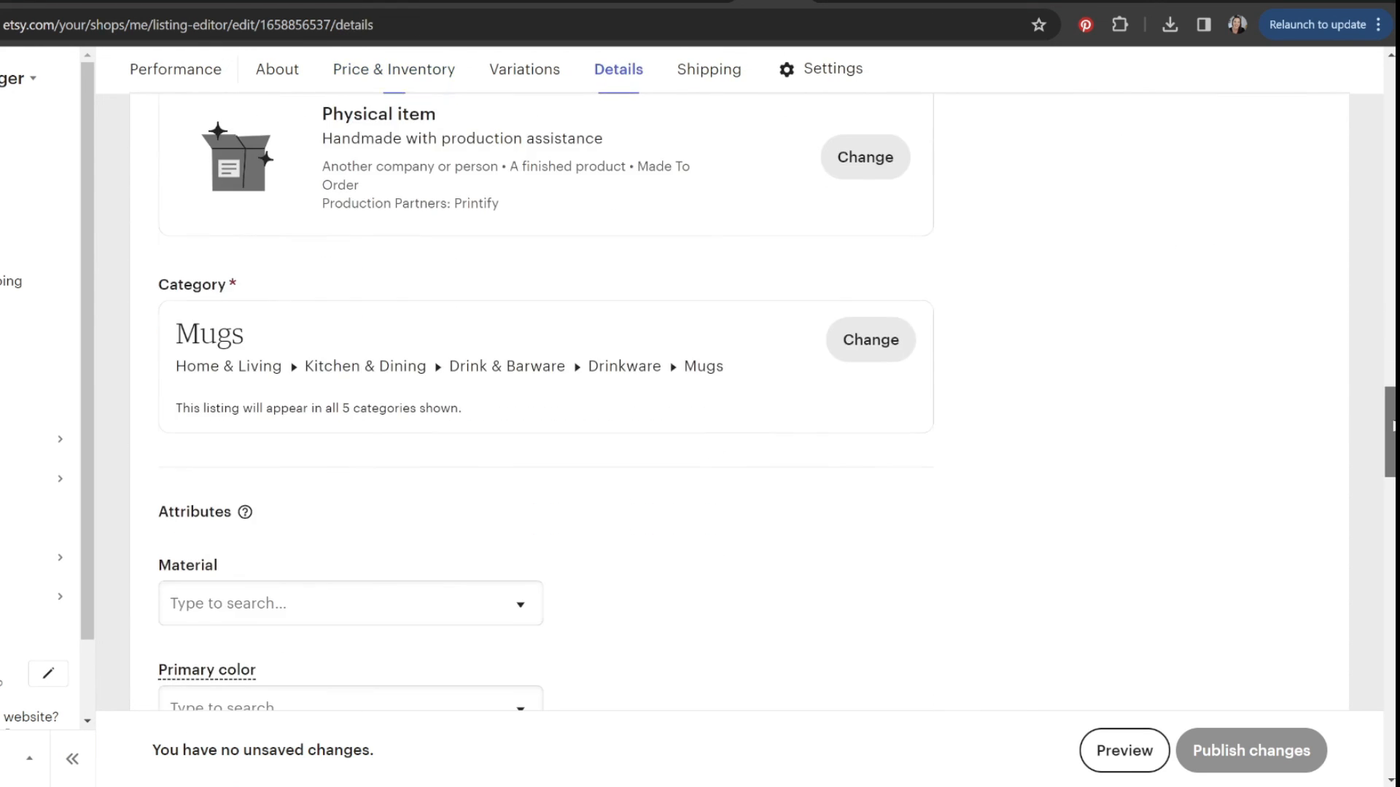
scroll(1391, 427, up, 3)
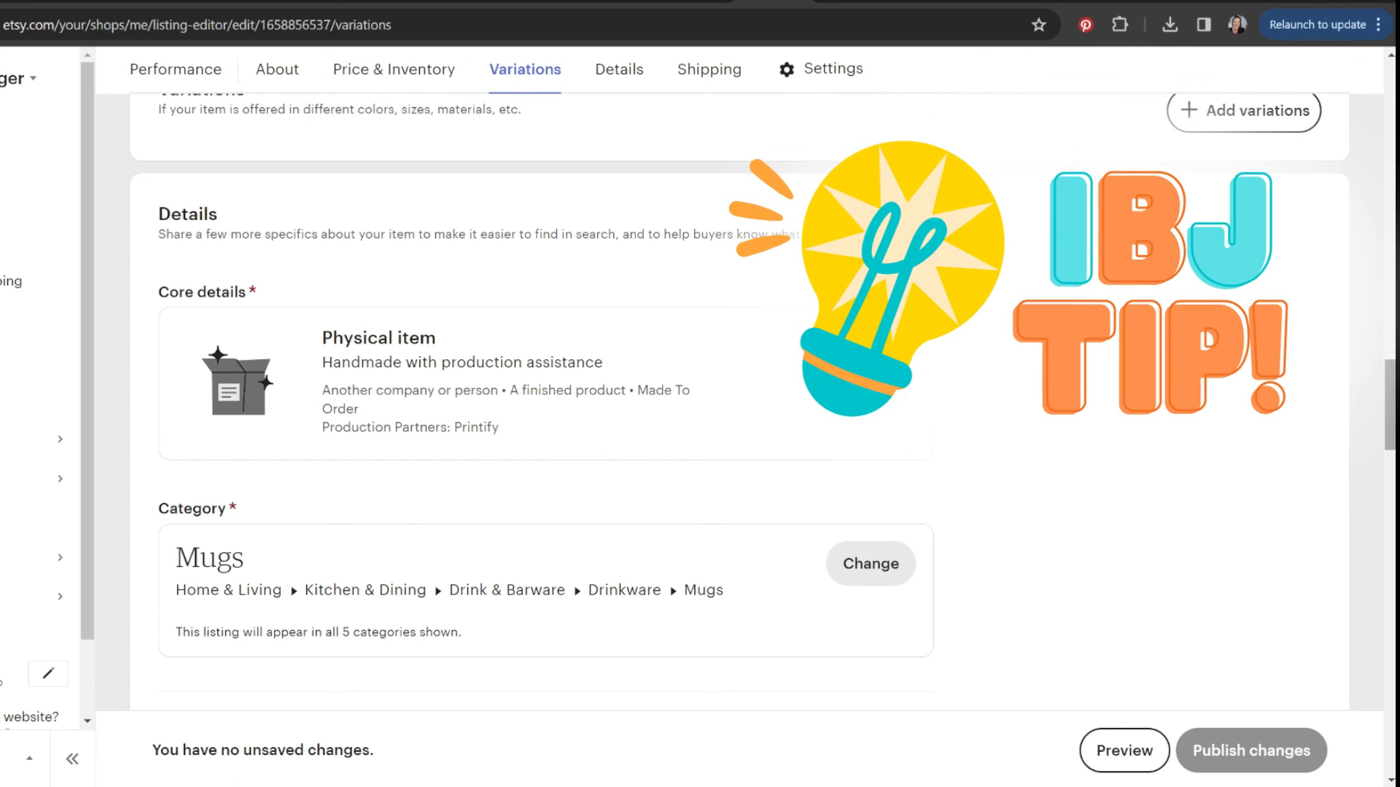
Review the listing's attributes, tags, materials, shipping option and returns settings, and return to its category and attributes.
scroll(729, 401, down, 12)
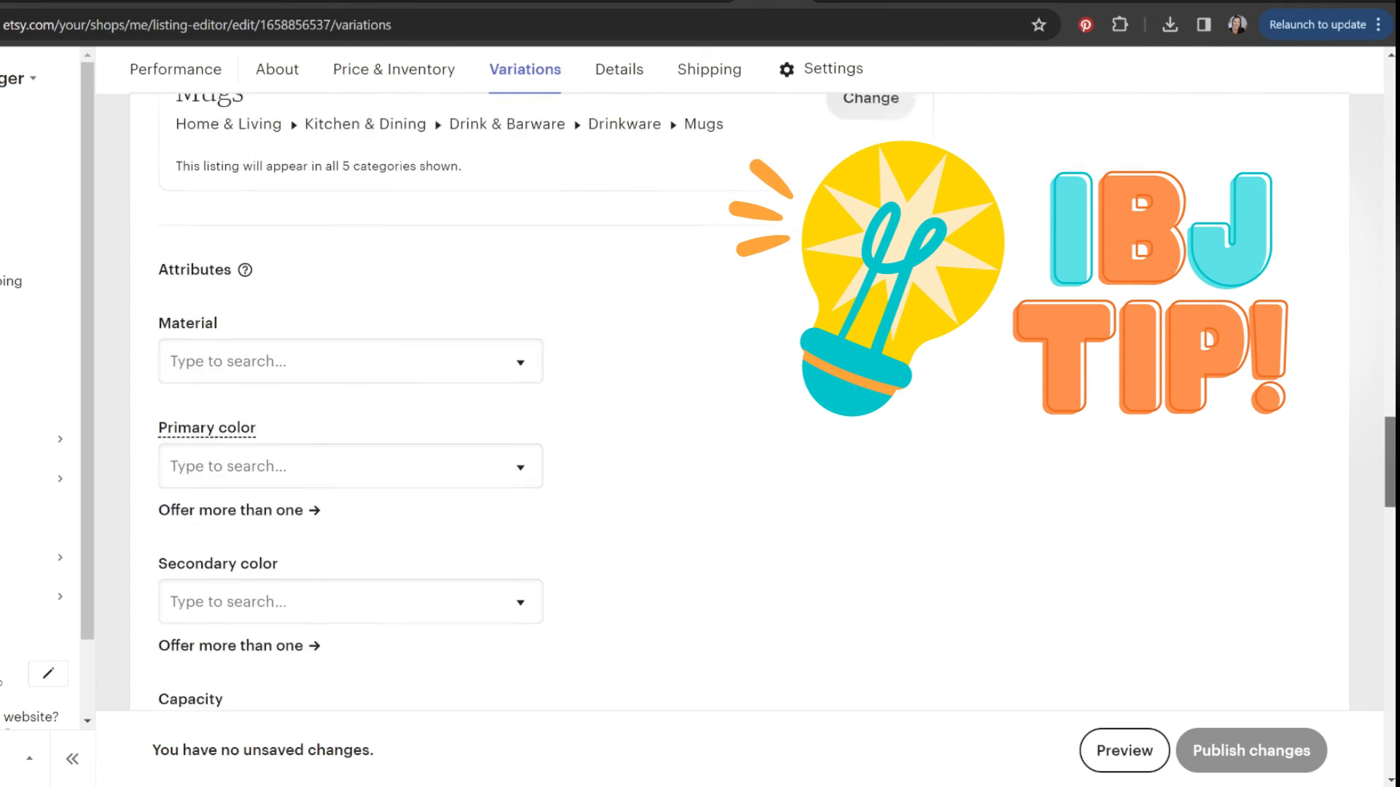
scroll(729, 401, down, 8)
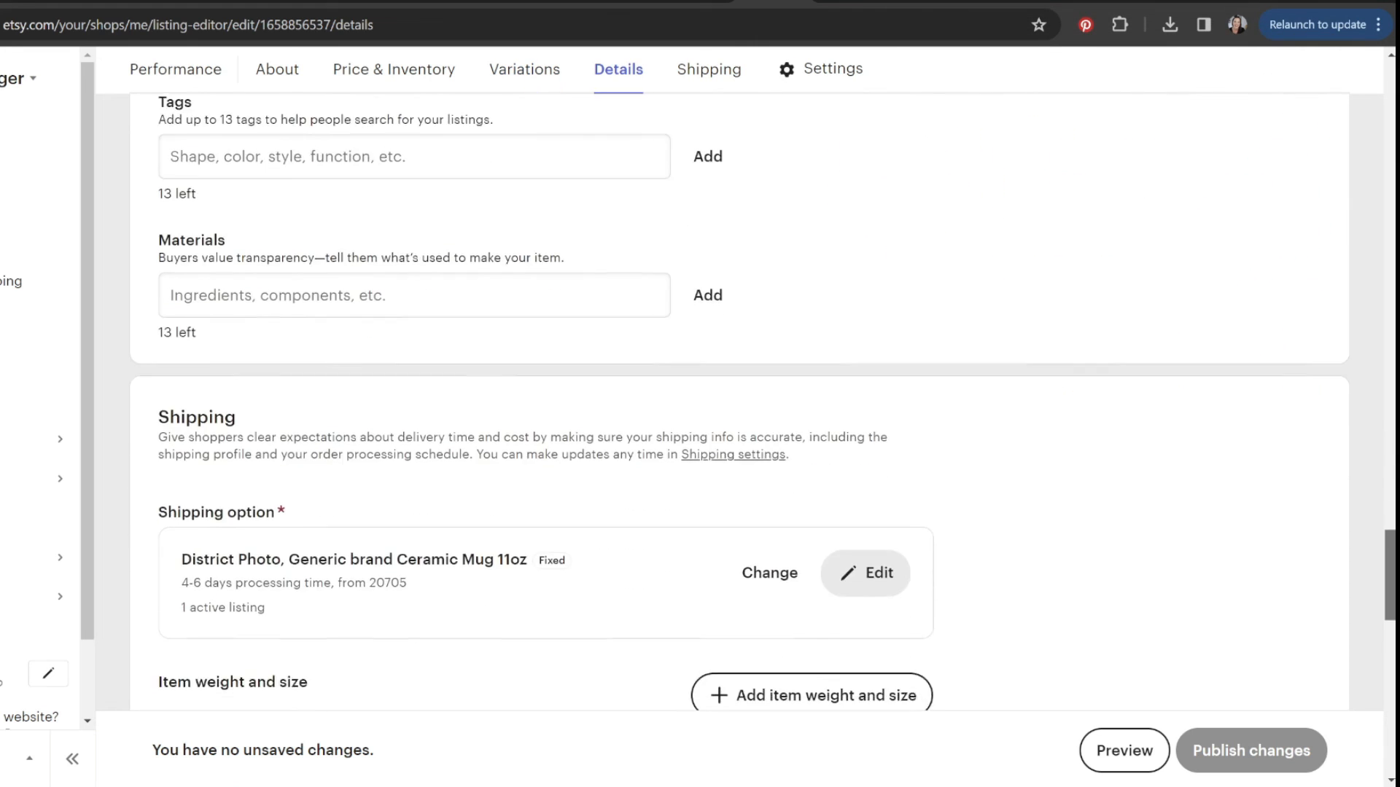
scroll(729, 401, down, 4)
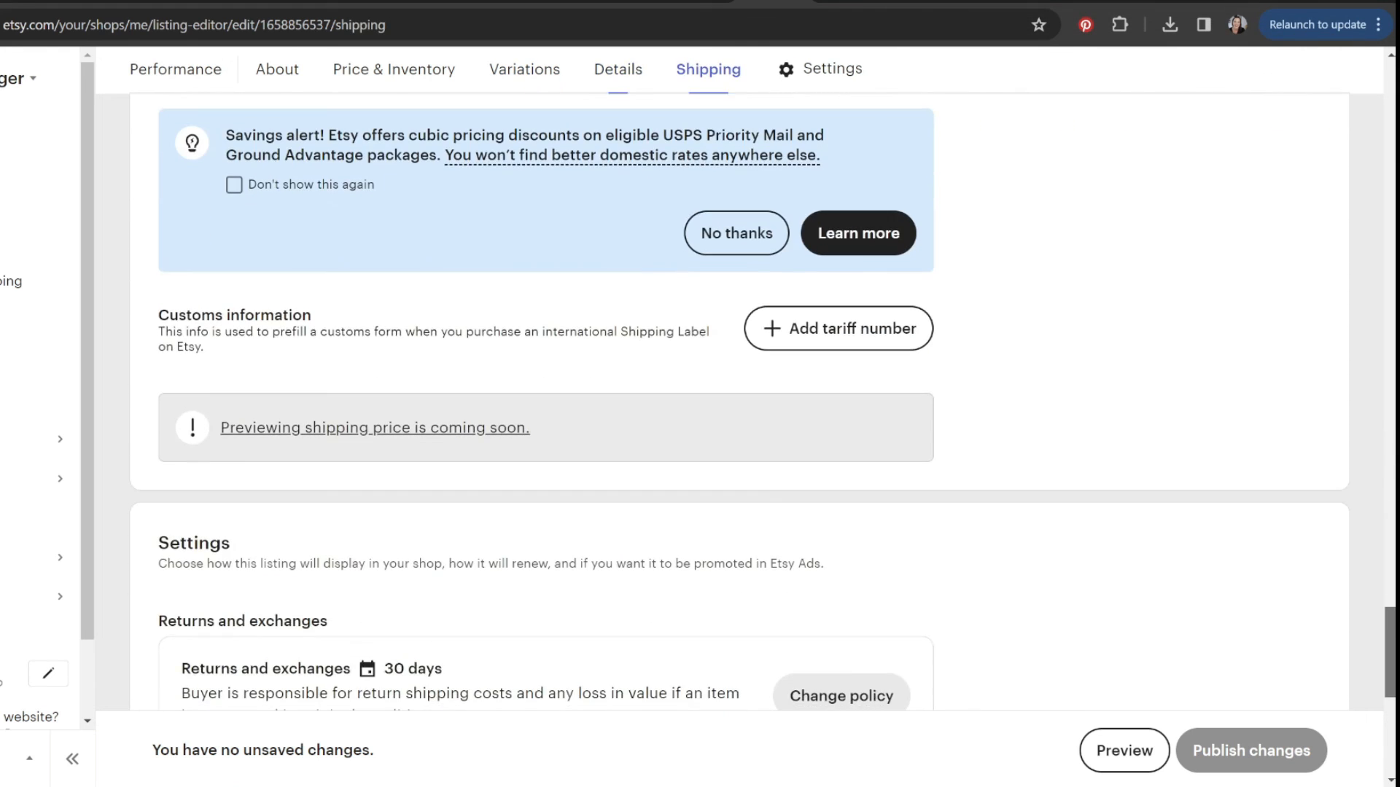
scroll(729, 401, up, 10)
scroll(1388, 451, up, 8)
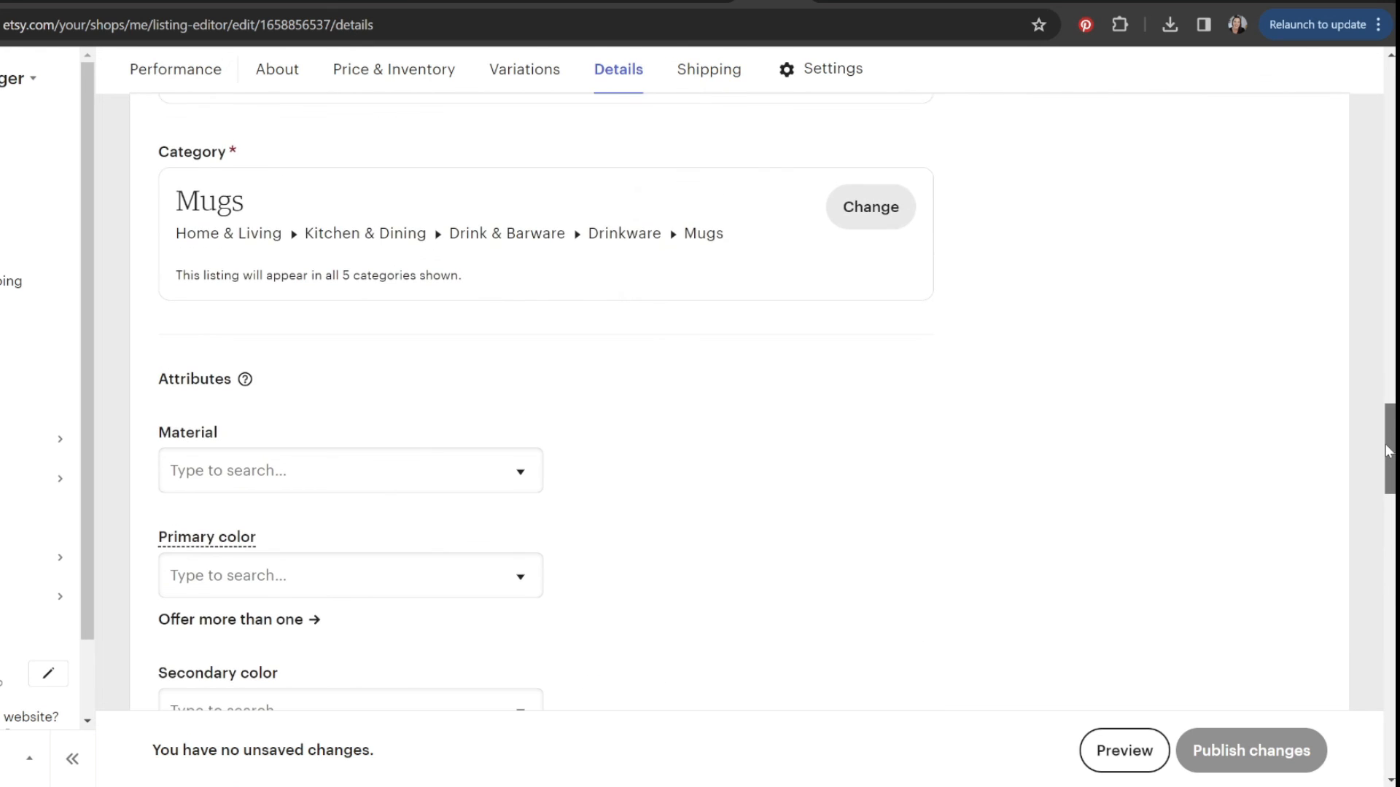
Check the listing's description, and switch to the Canva design "Coffee Mug for Printify" to view its first page.
drag(1387, 450, 1376, 257)
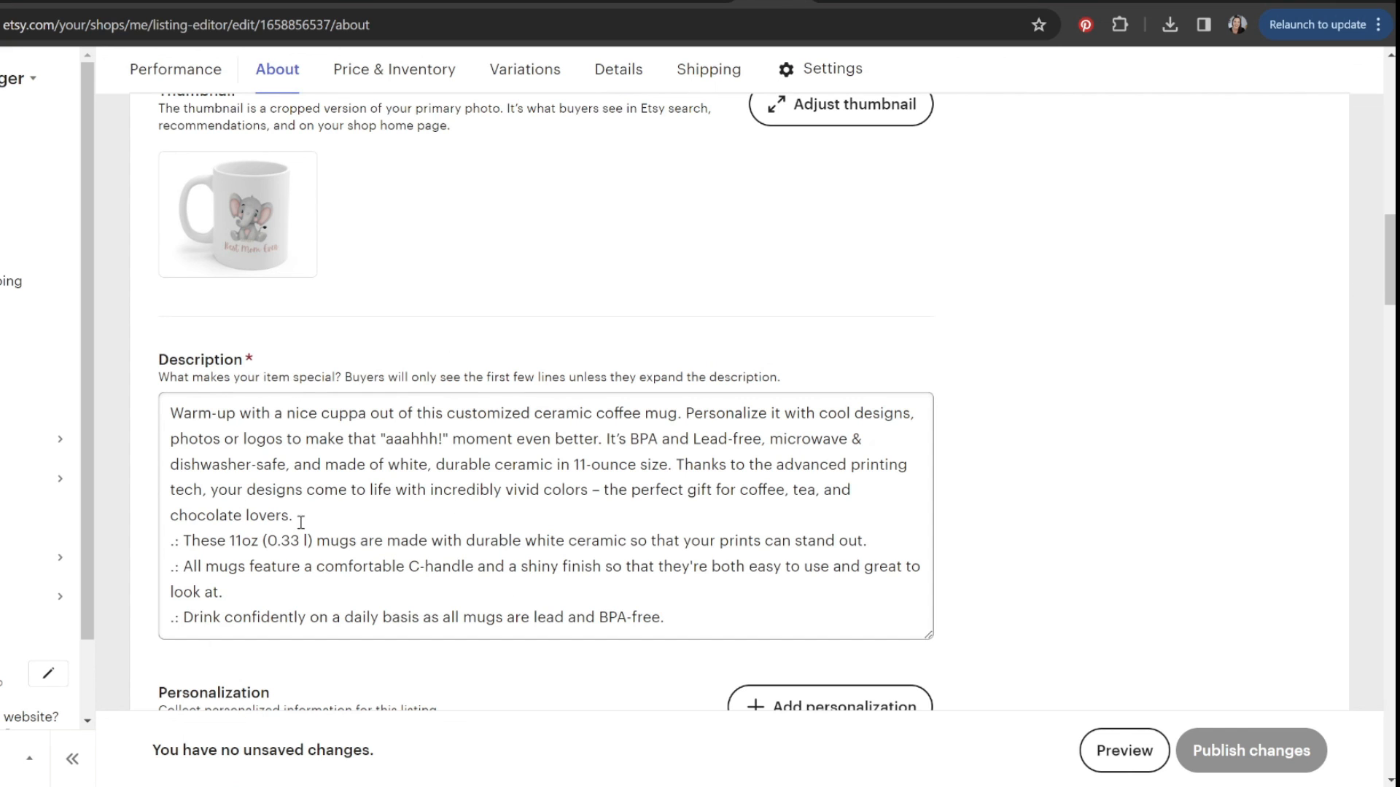
drag(1390, 289, 1389, 151)
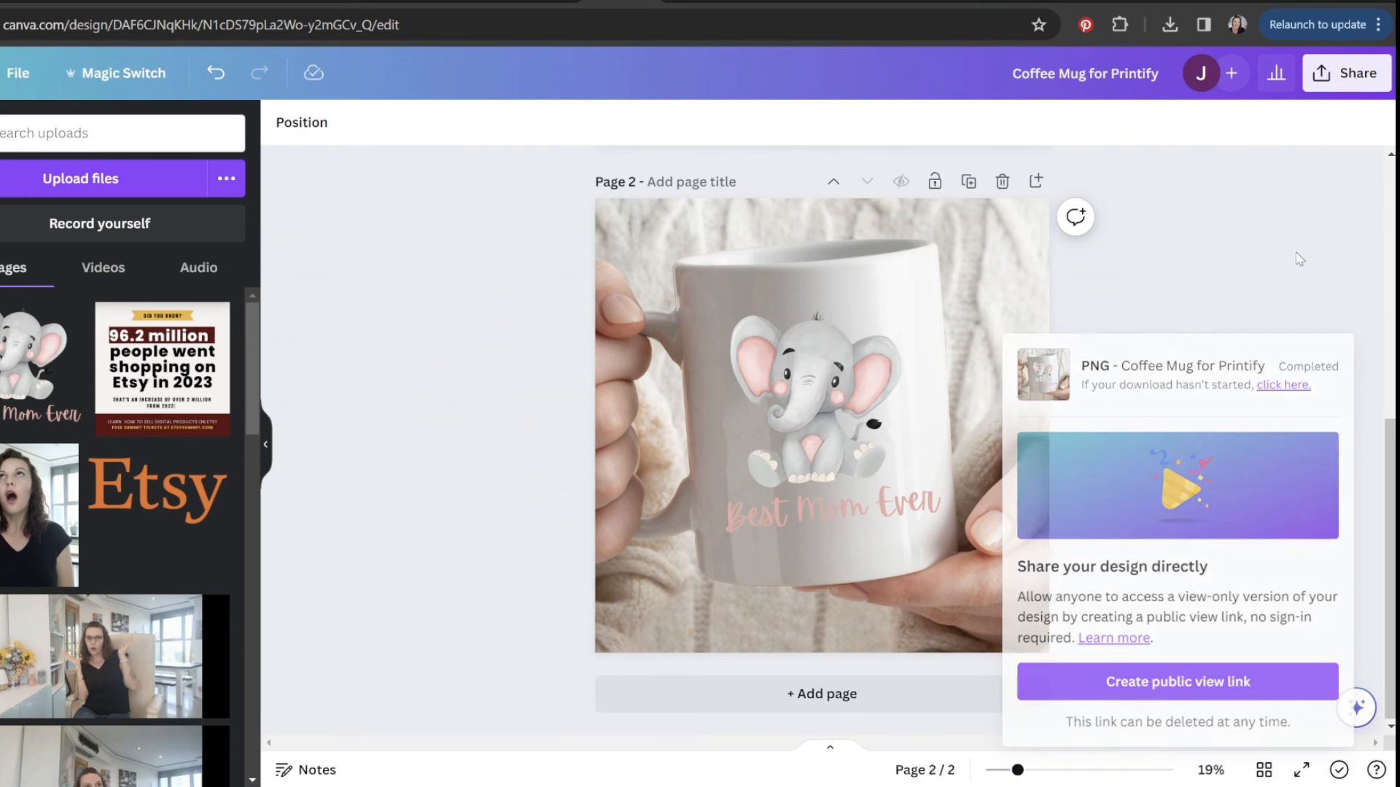
drag(1390, 474, 1390, 215)
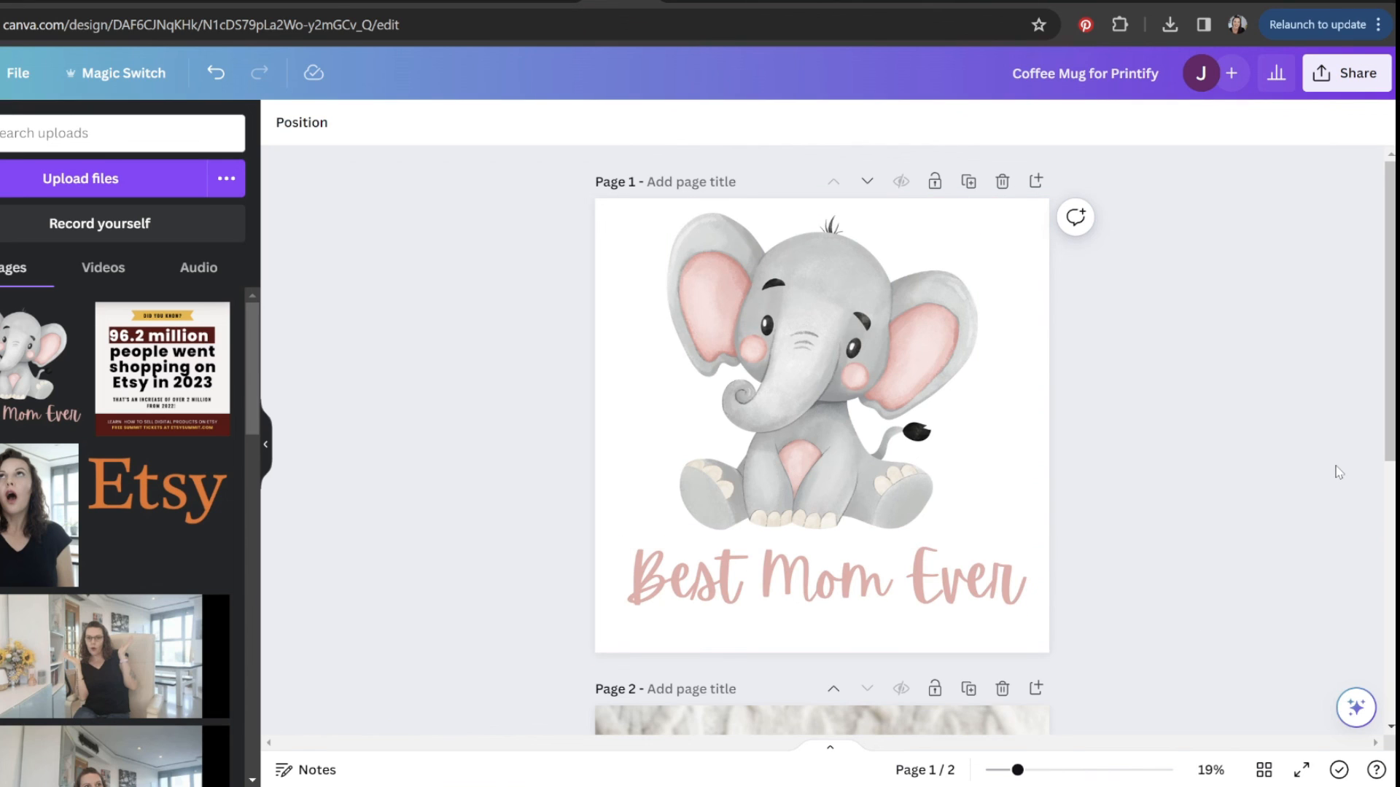